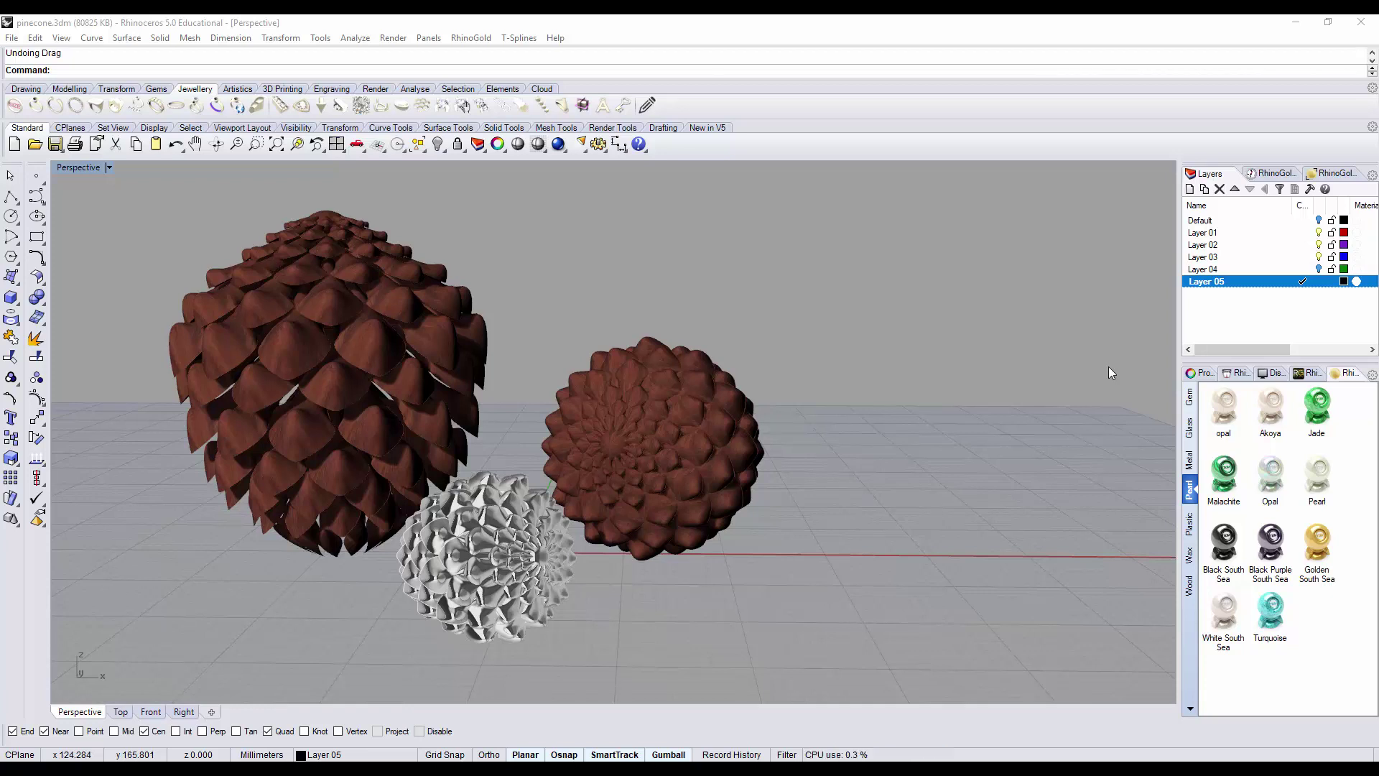
Step: Examine the finished pinecone models and the list of techniques, from Curve to Scale and Cage Edit, in the Perspective view
right_click_drag(1032, 423, 994, 448)
right_click_drag(807, 549, 844, 546)
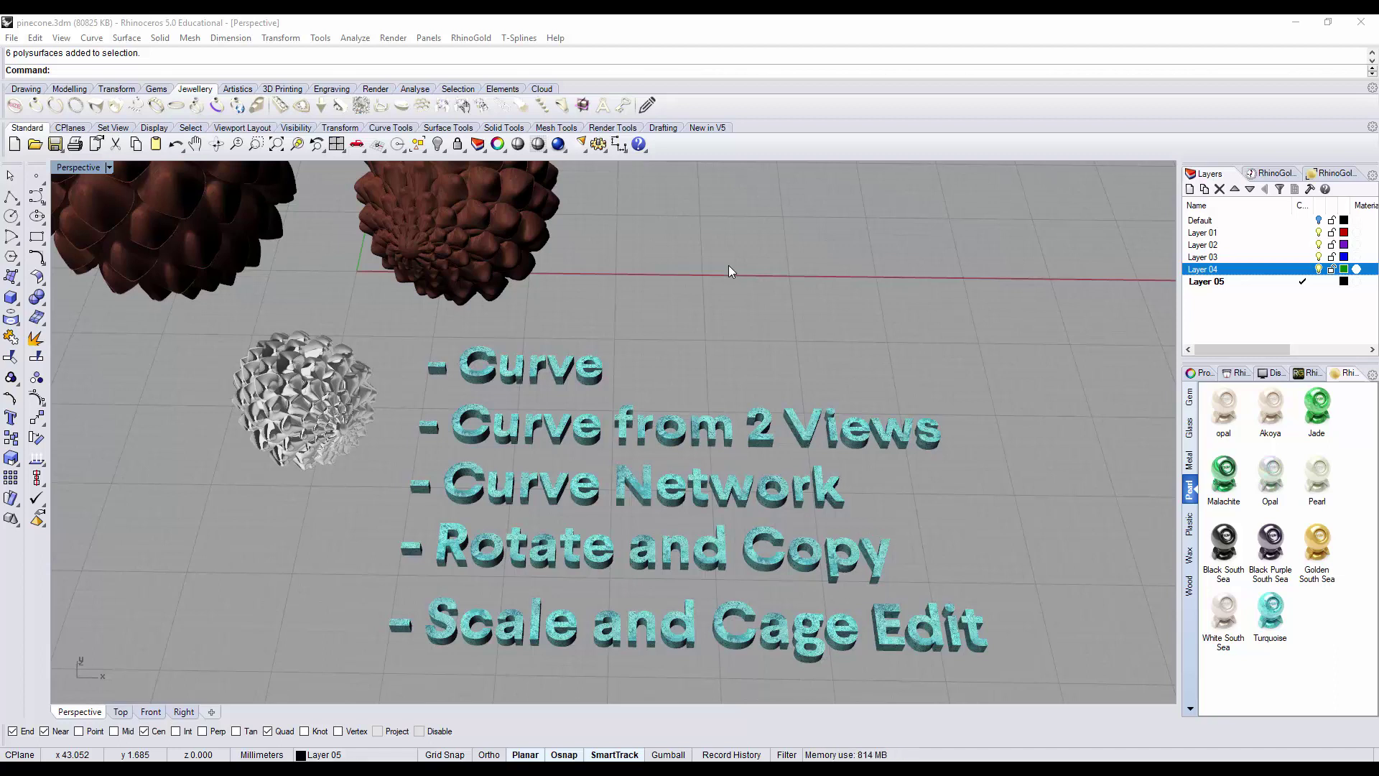
left_click(613, 369)
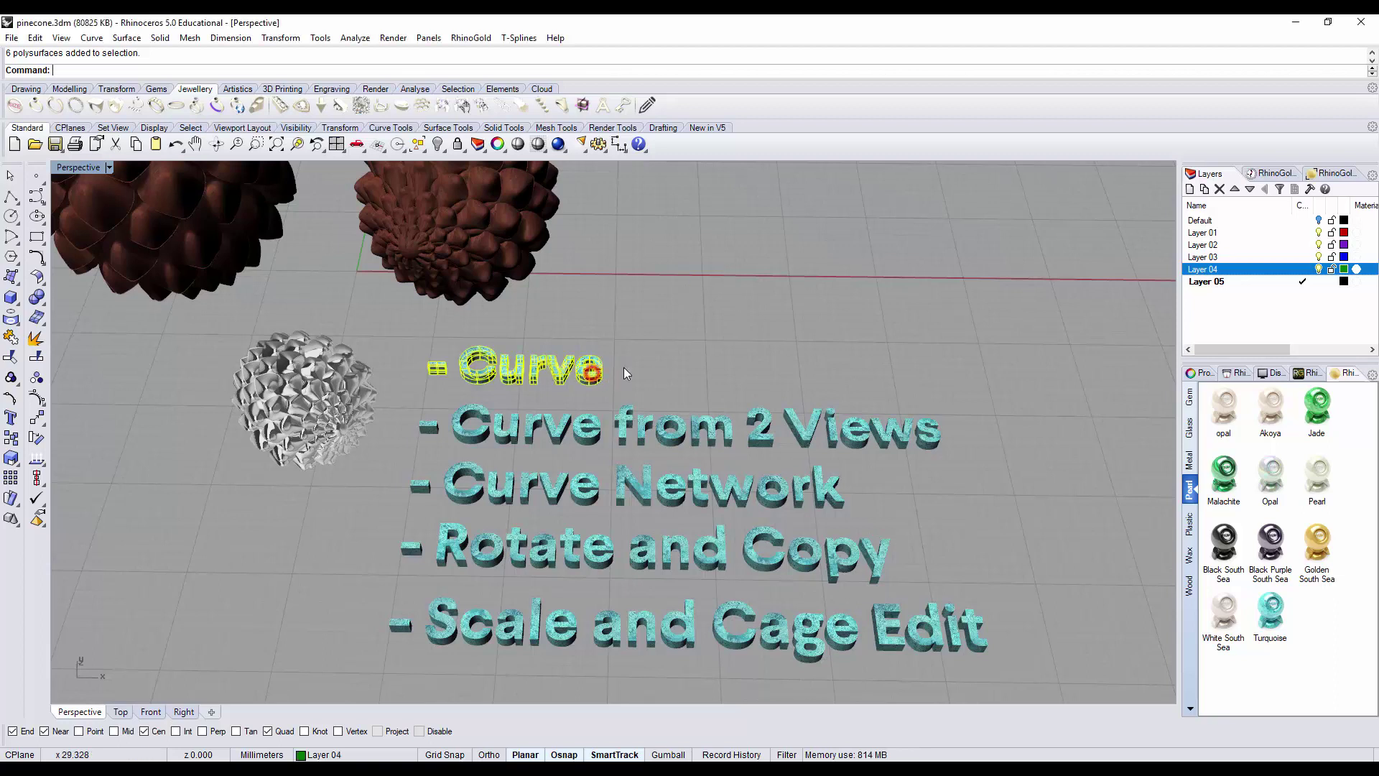
left_click(649, 356)
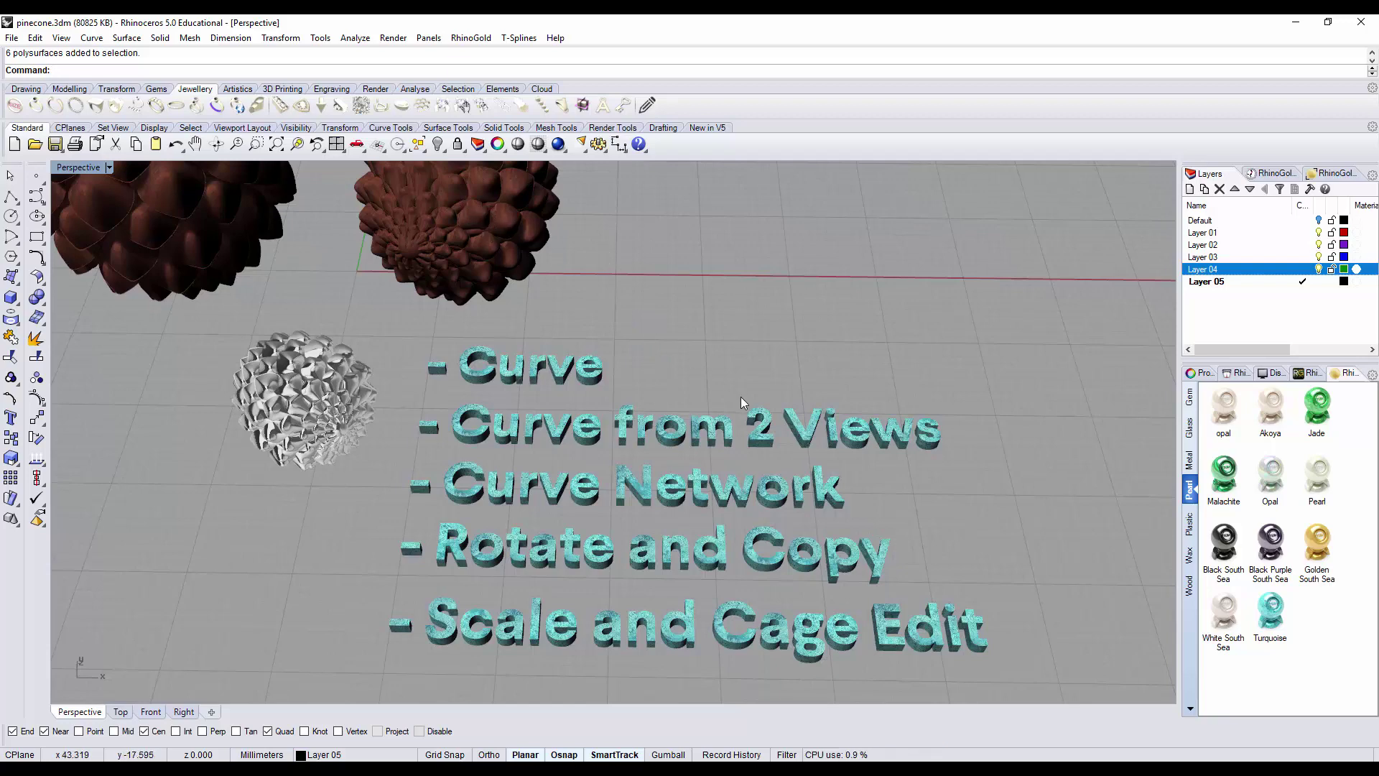
left_click(716, 420)
left_click(752, 369)
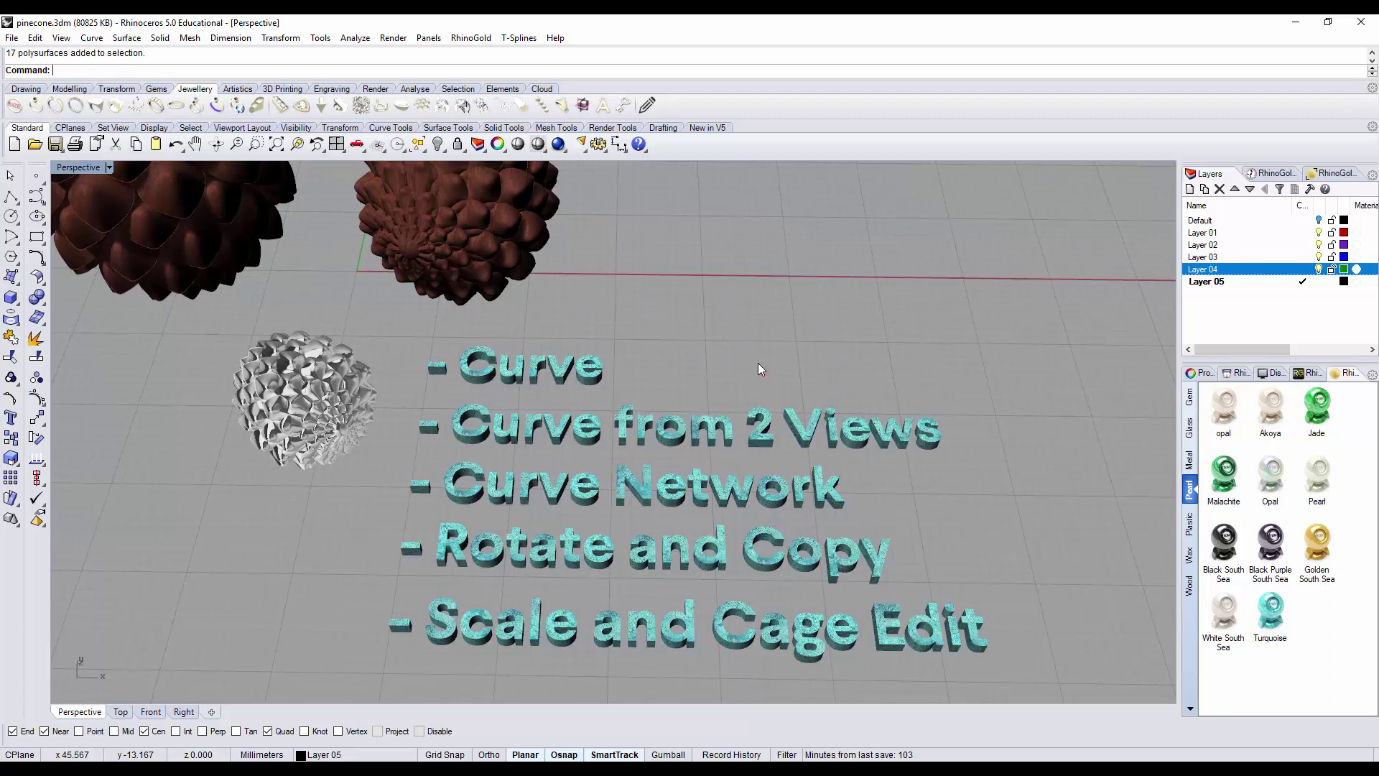
left_click(824, 494)
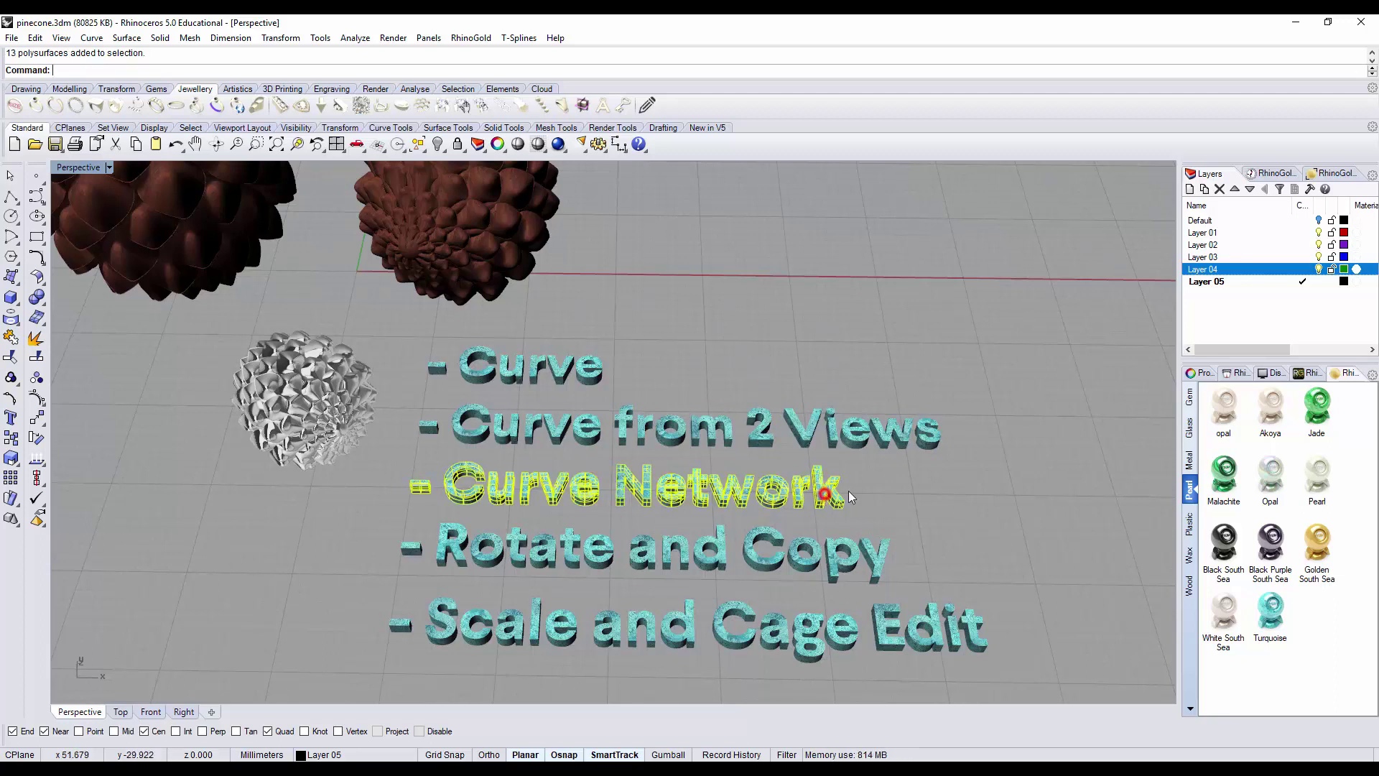
left_click(889, 495)
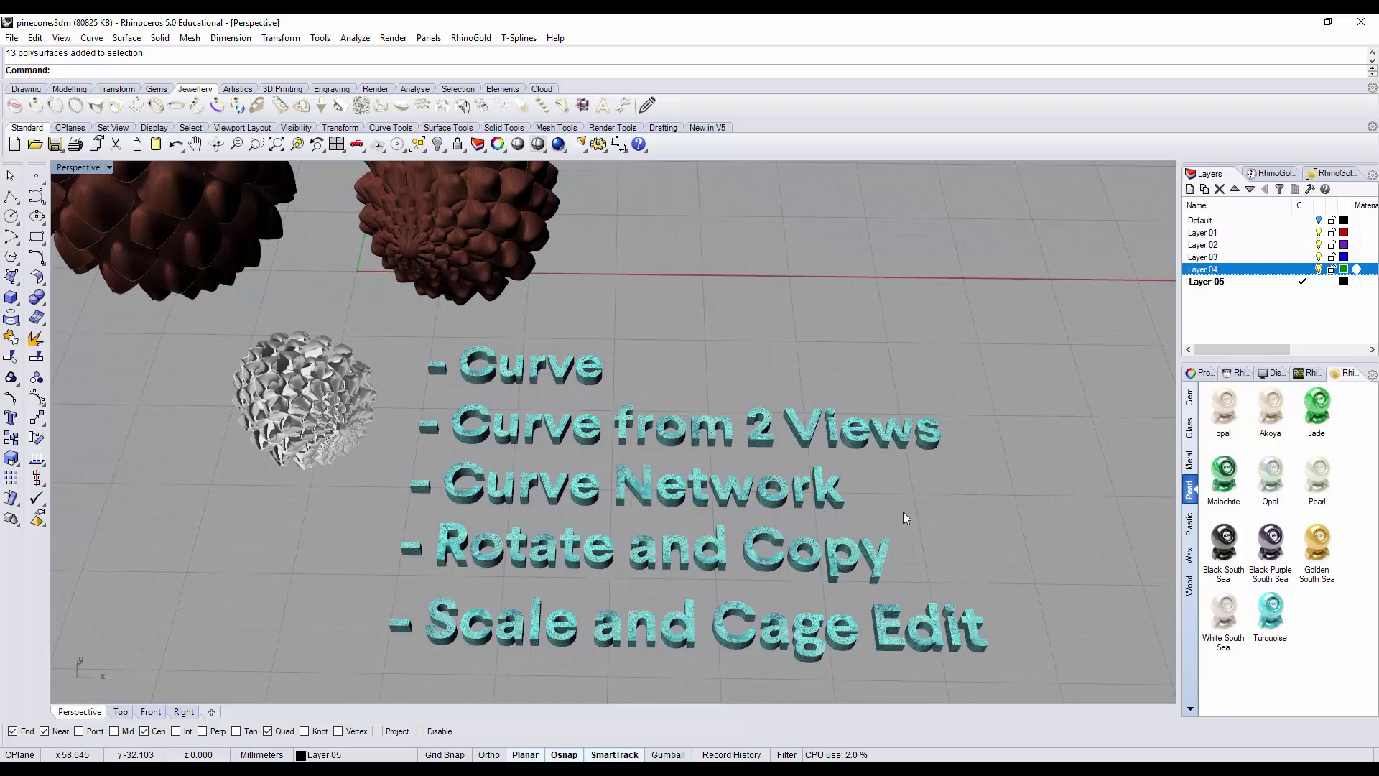
left_click(890, 557)
left_click(927, 555)
left_click(805, 650)
left_click(1017, 618)
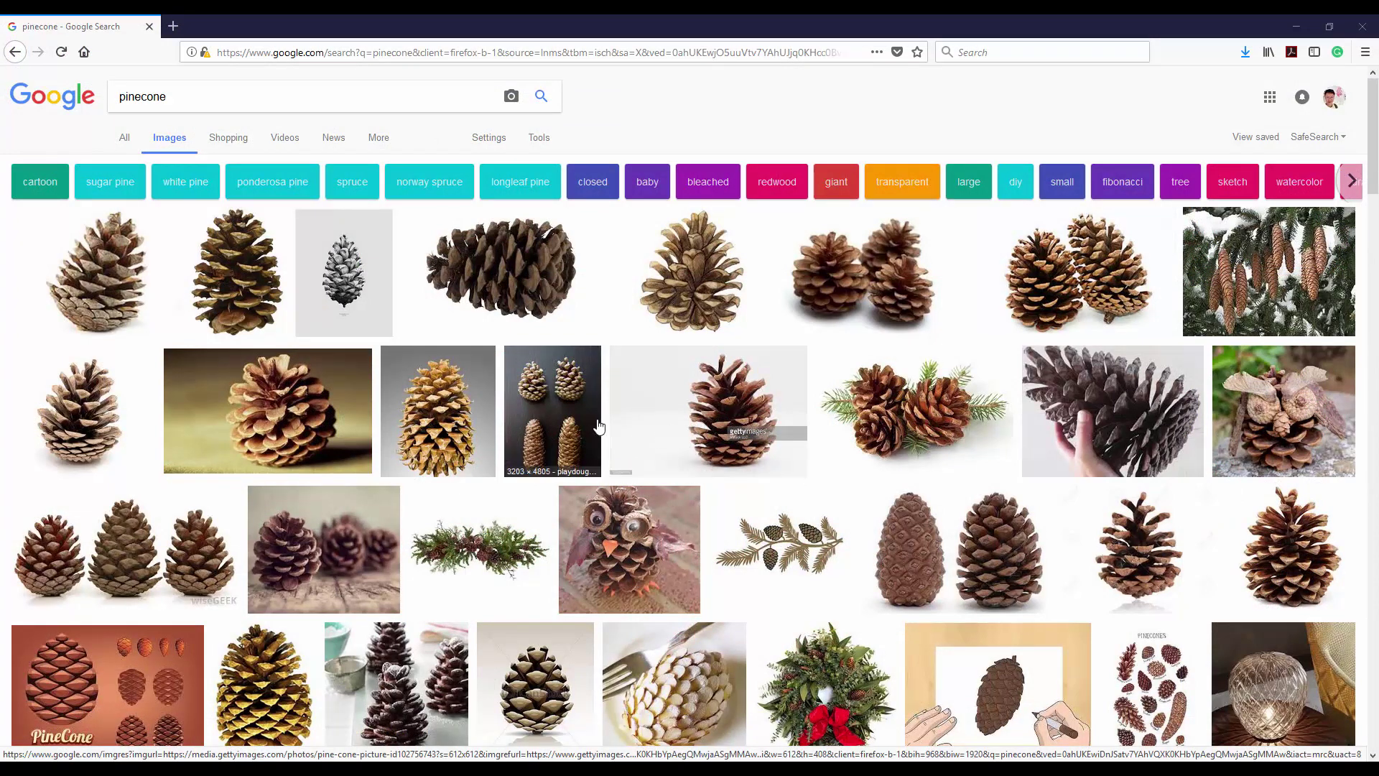
Step: Switch to the web browser and examine the pinecone image results, including the closed and open pinecone photo, as shape references
scroll(689, 461, "down", 3)
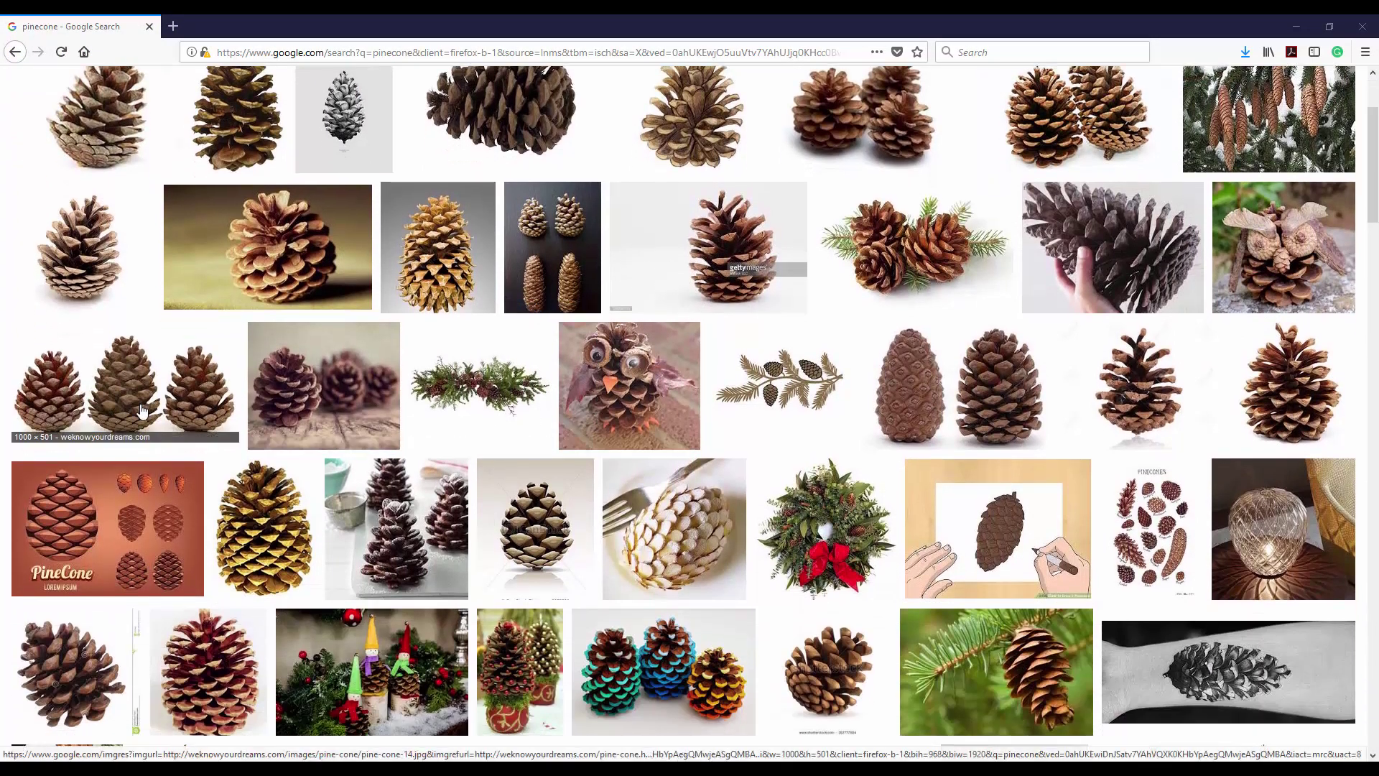
left_click(981, 409)
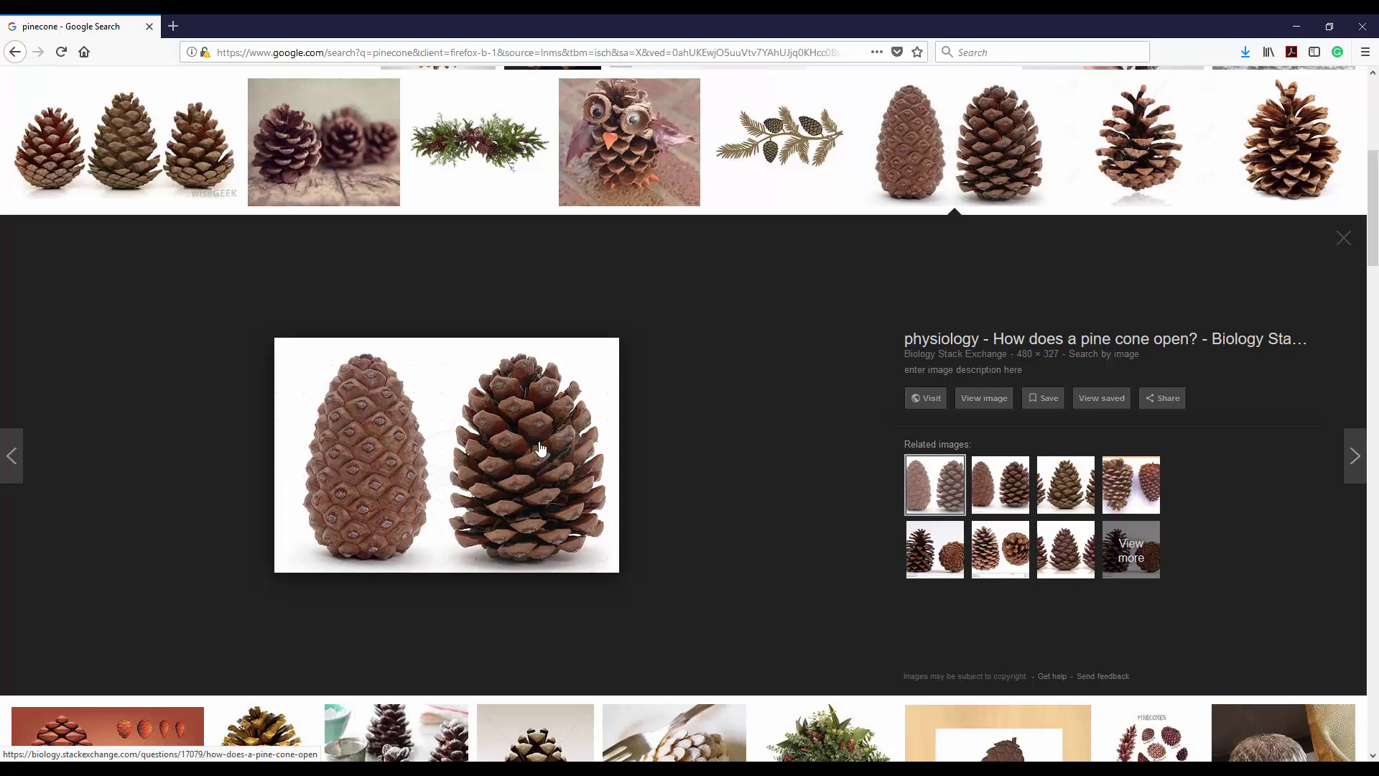
scroll(541, 449, "down", 8)
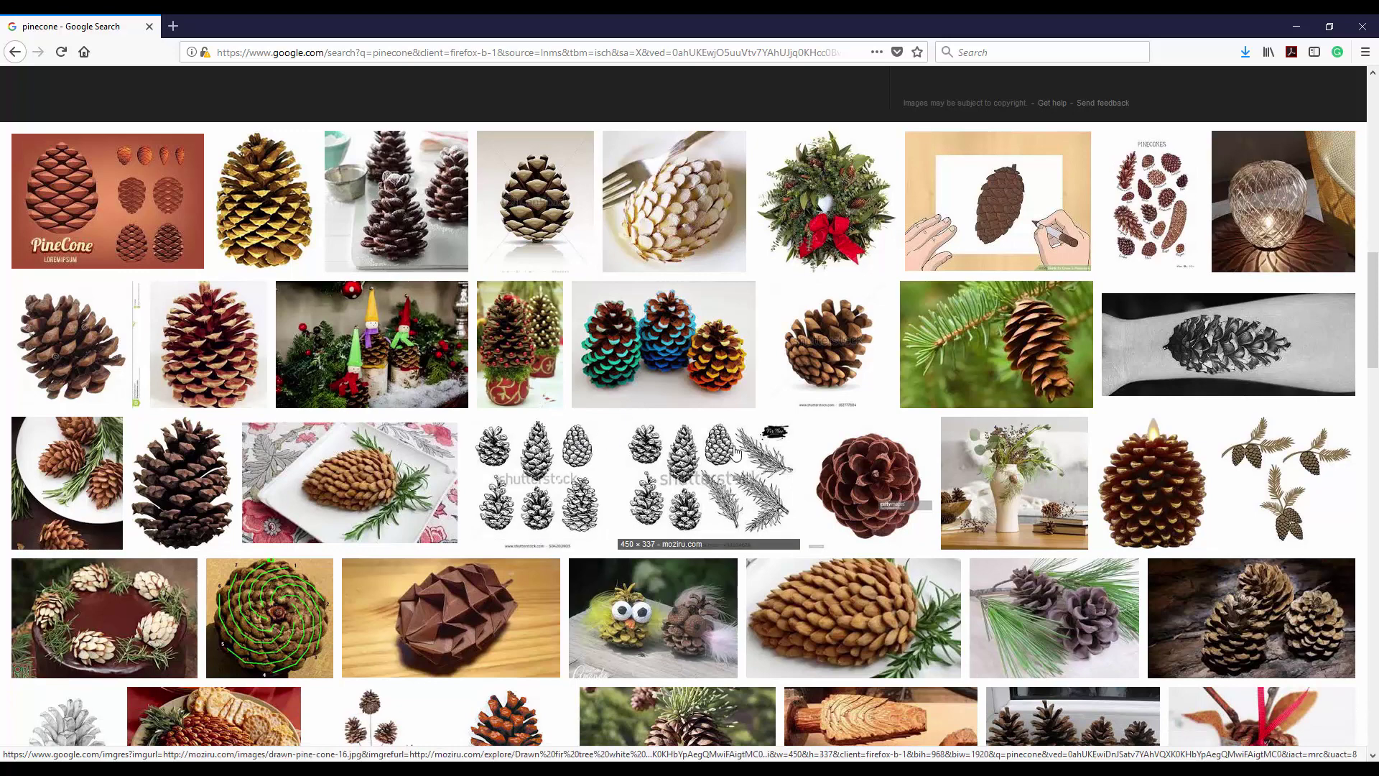
left_click(853, 468)
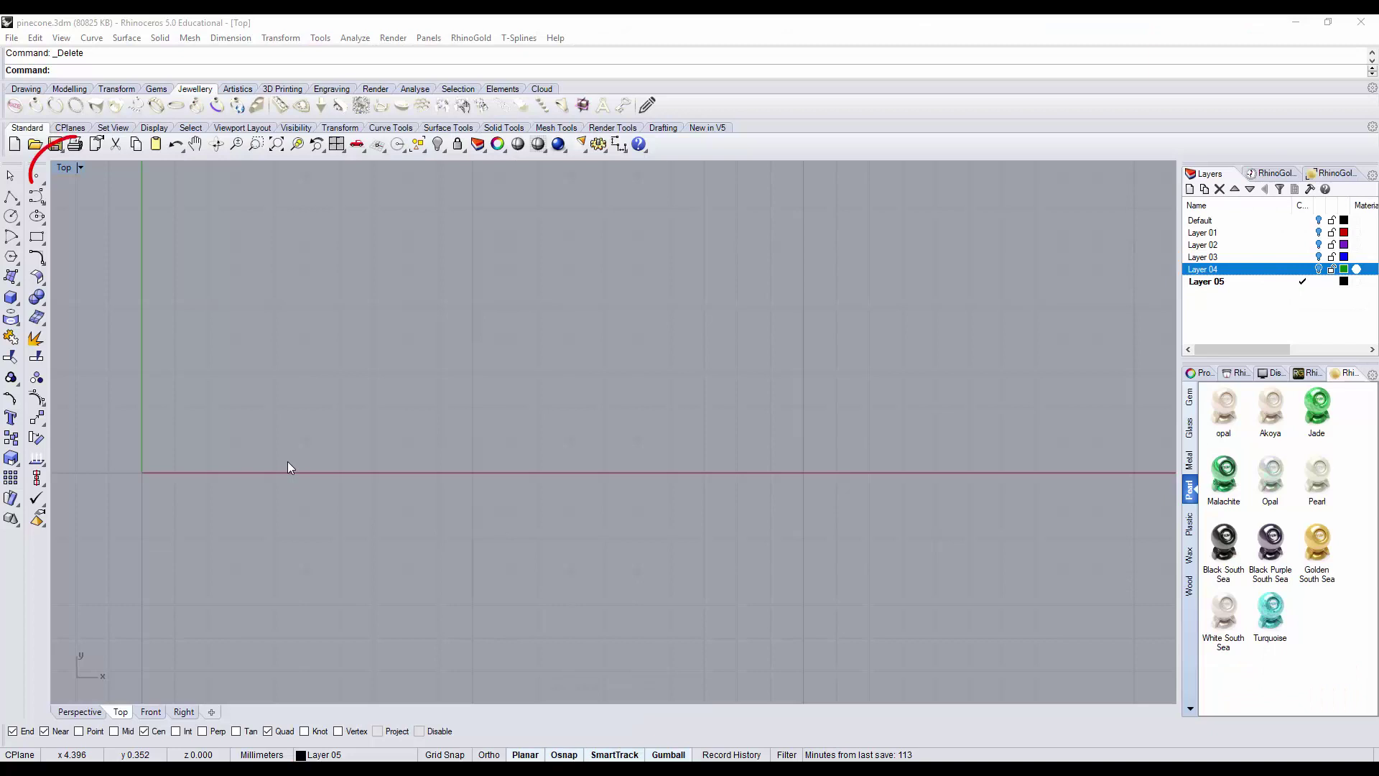
Step: Draw a degree 3 control point curve about 17 mm long in the Top view as half the scale's outline, ending just past the X axis
left_click(36, 195)
left_click(122, 414)
left_click(282, 417)
left_click(398, 392)
left_click(495, 367)
left_click(506, 339)
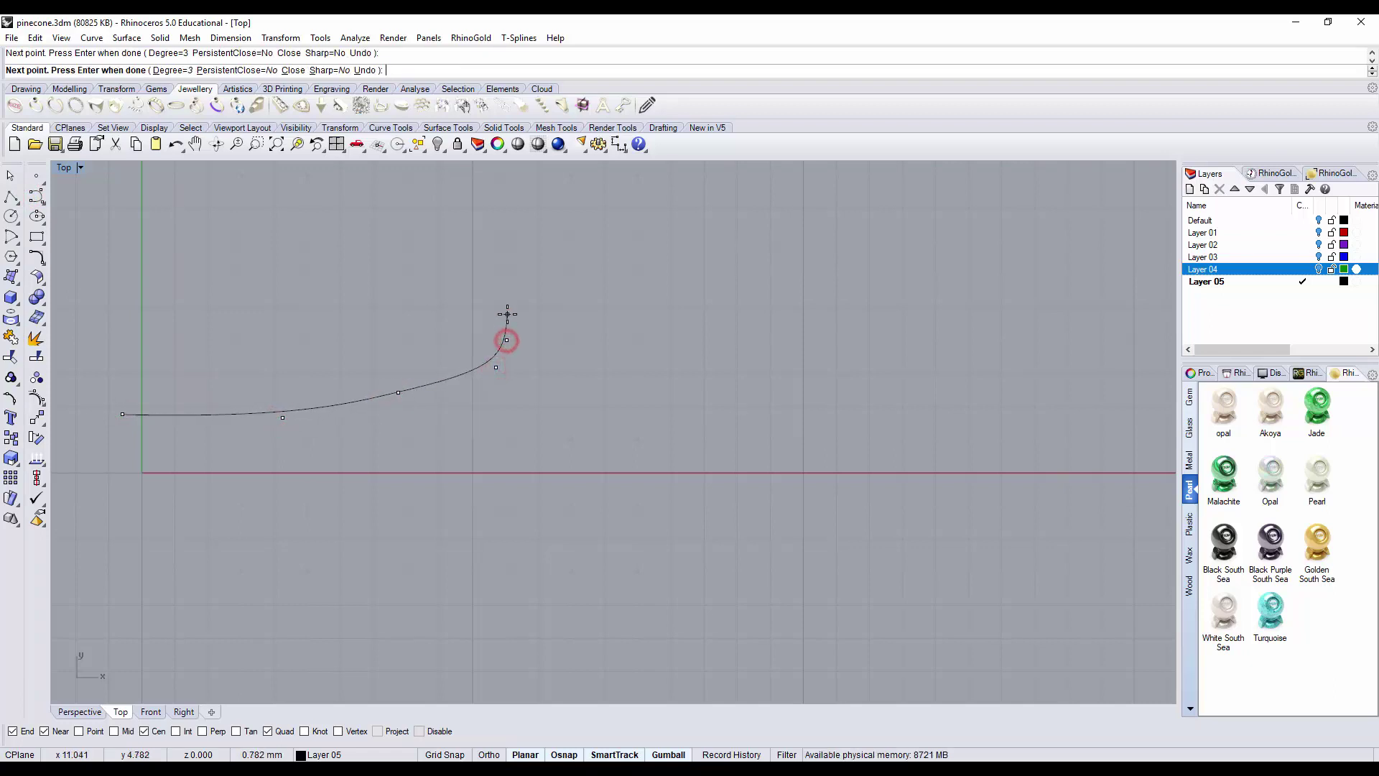
left_click(508, 310)
left_click(542, 304)
left_click(628, 369)
left_click(674, 424)
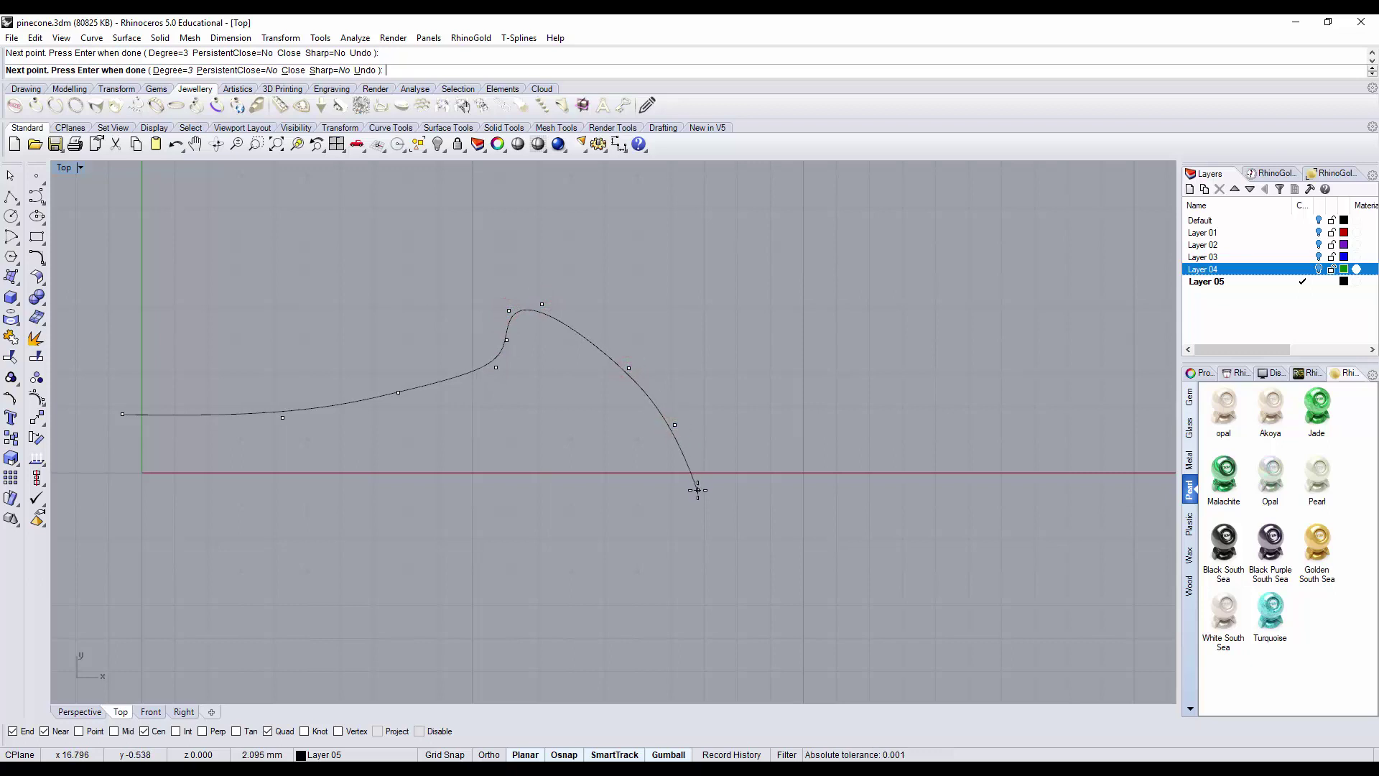
left_click(697, 490)
key("Return")
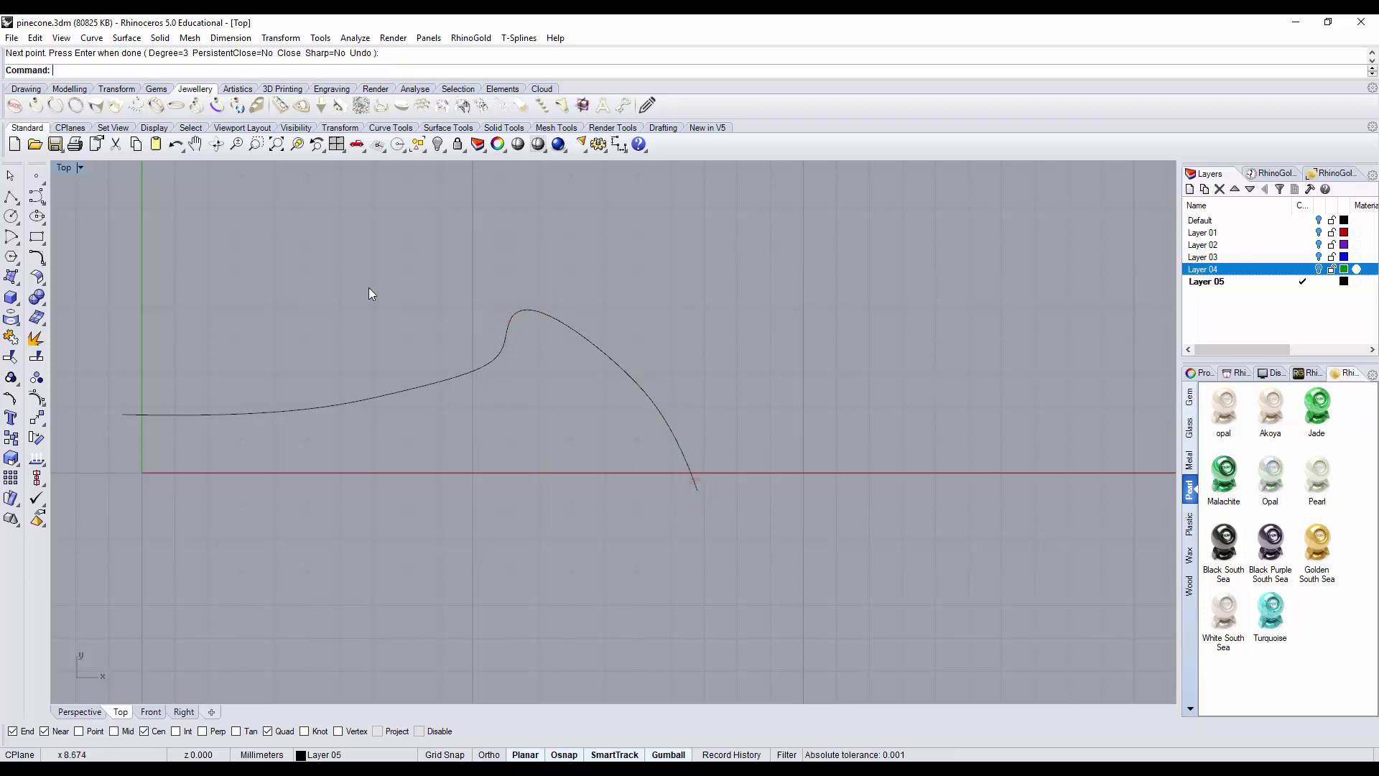
Step: Turn on the curve's control points, lower the point midway along the stem slightly, and hide the points again
left_click(485, 370)
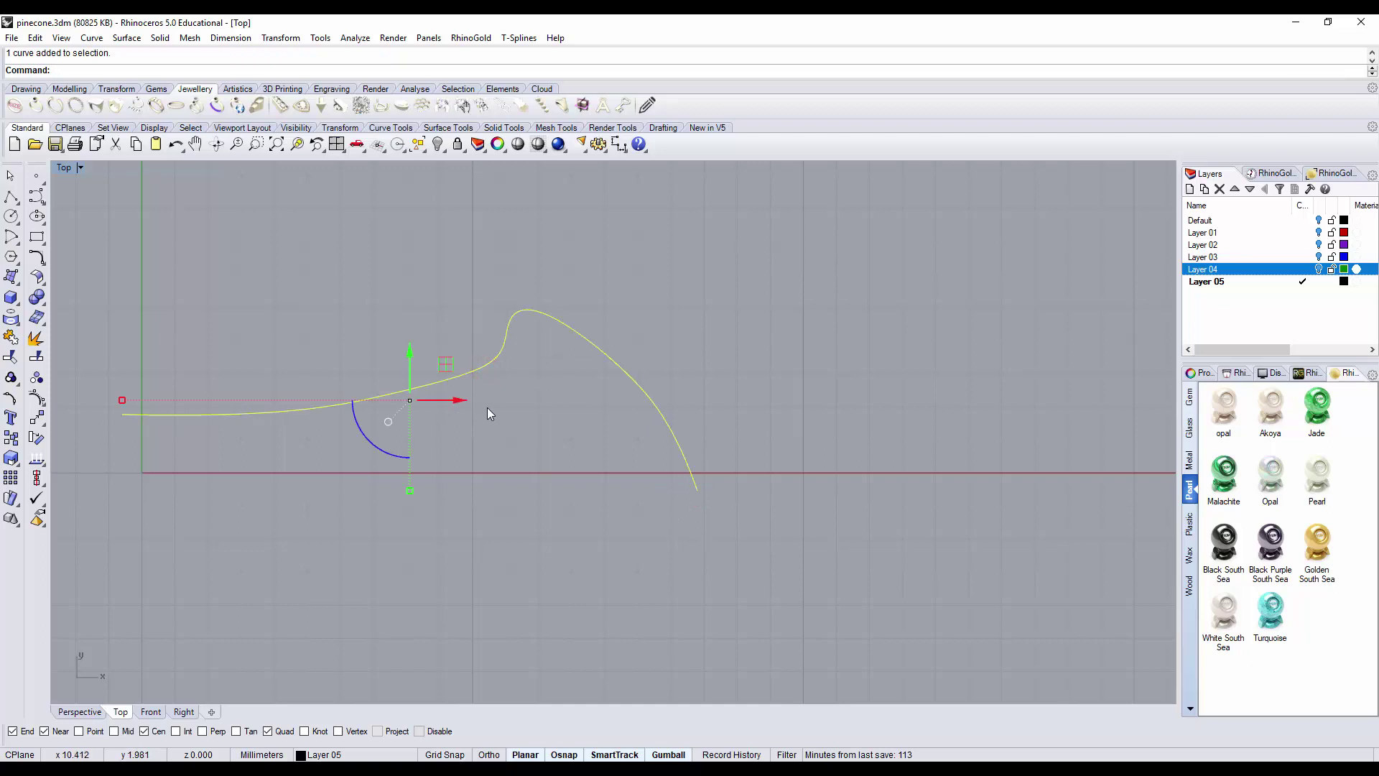
left_click(37, 399)
left_click(398, 392)
left_click_drag(399, 346, 398, 358)
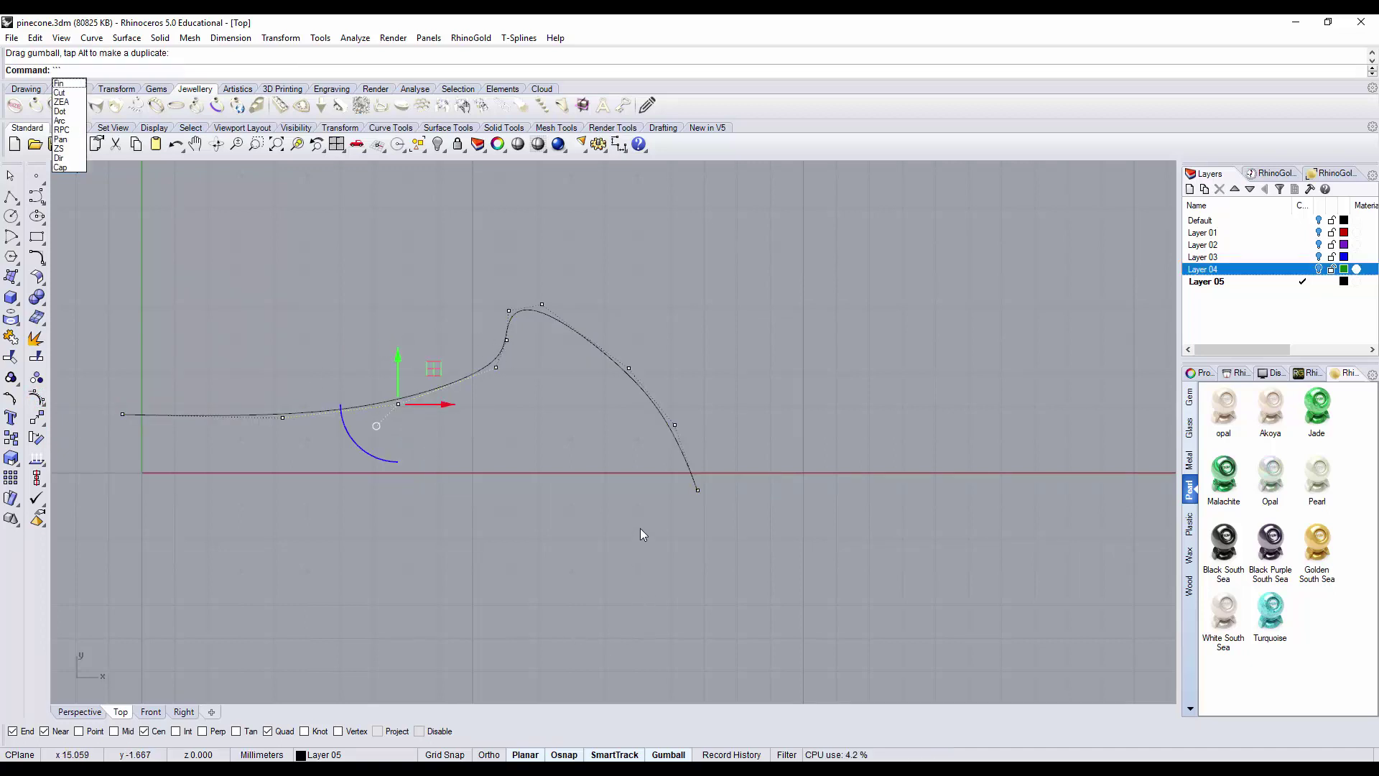
key("Escape")
key("Escape")
Step: Mirror a copy of the outline curve across the X axis, starting the mirror plane at the origin (0)
left_click(681, 452)
left_click(35, 419)
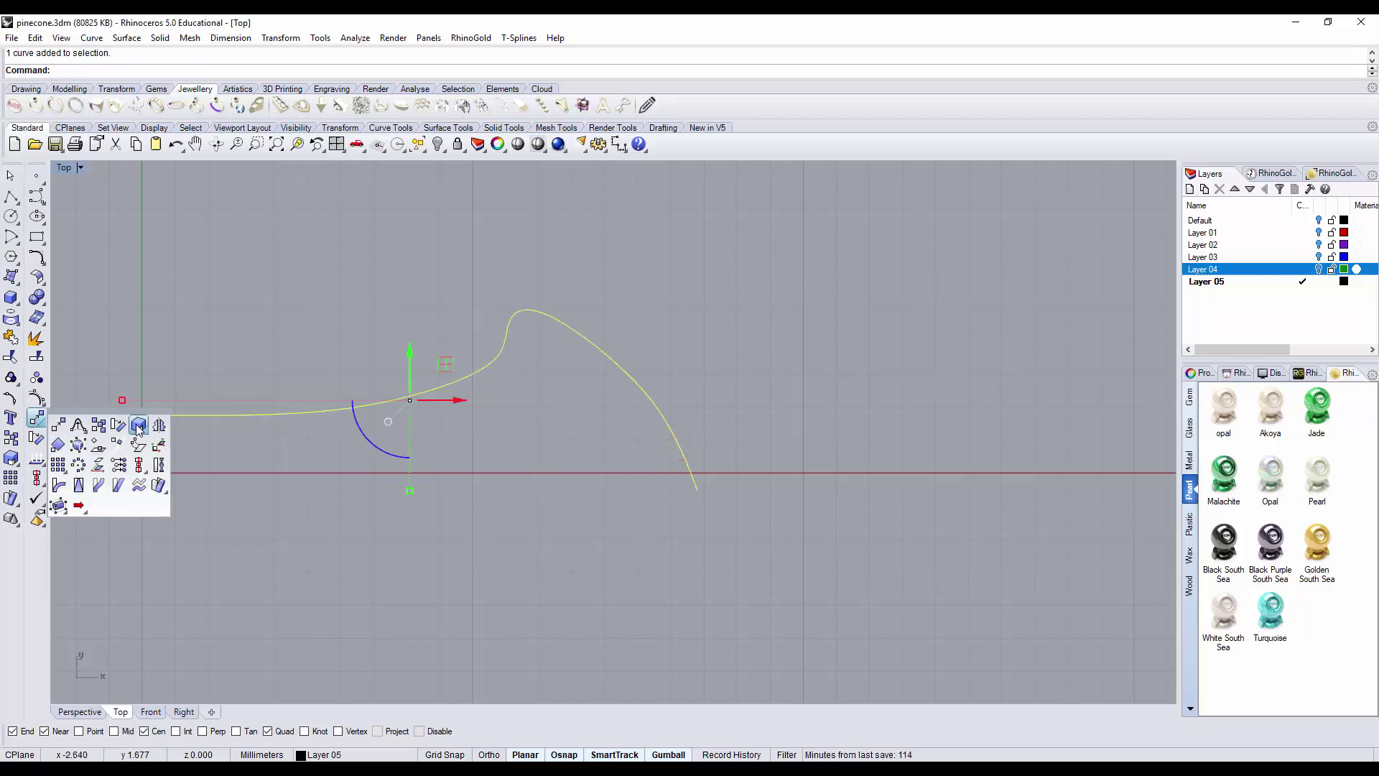
left_click(158, 426)
type("0")
key("Return")
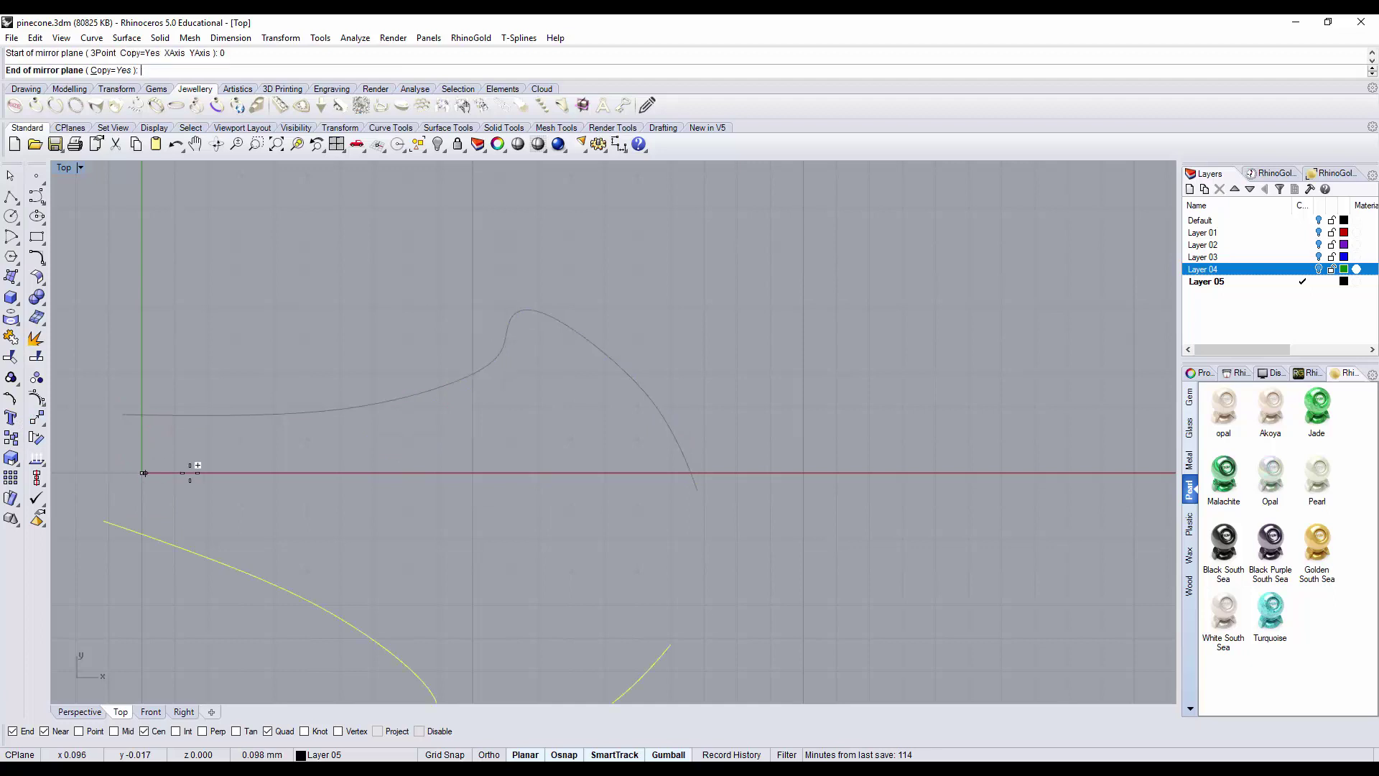
left_click(734, 472)
left_click(720, 547)
Step: Trim the overlapping ends of both outline curves where they cross at the tip
left_click_drag(739, 558, 579, 441)
left_click(10, 356)
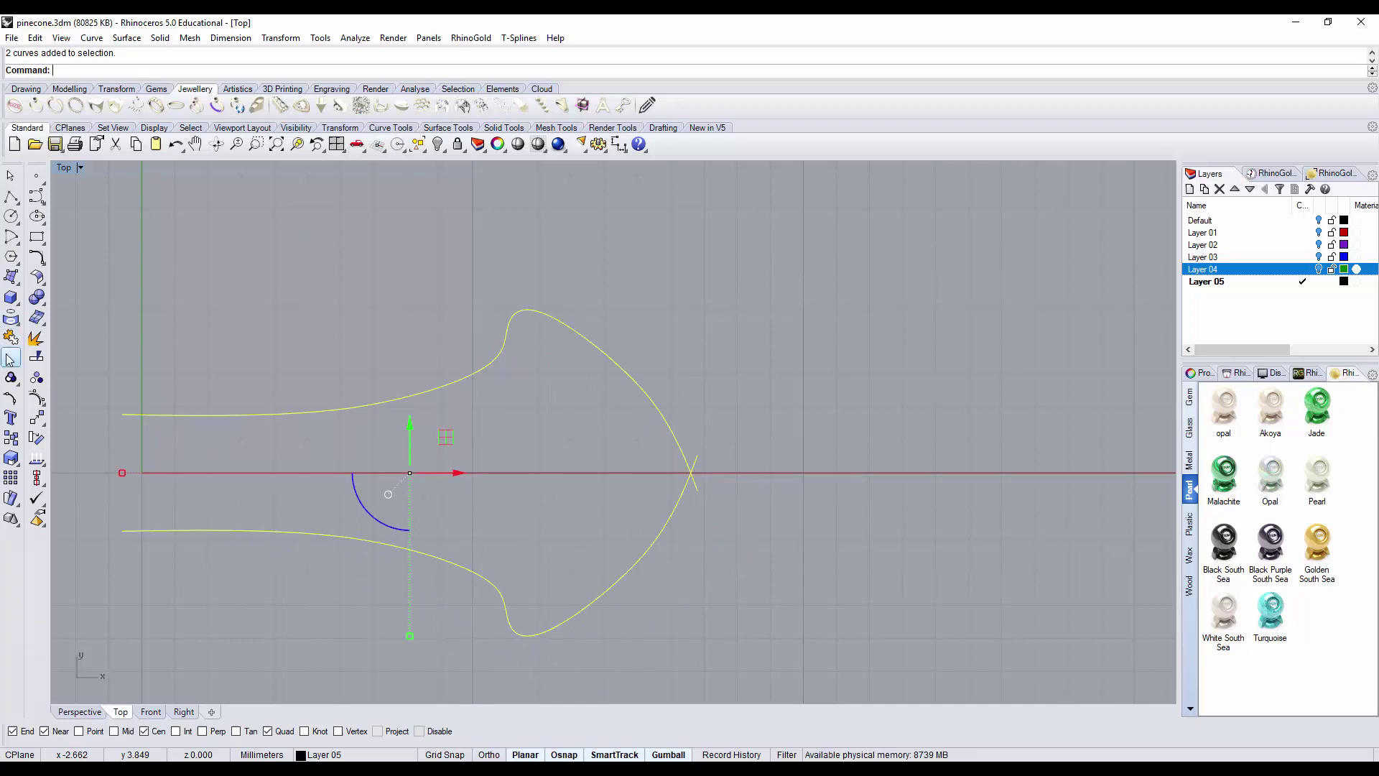
left_click(697, 462)
left_click(698, 487)
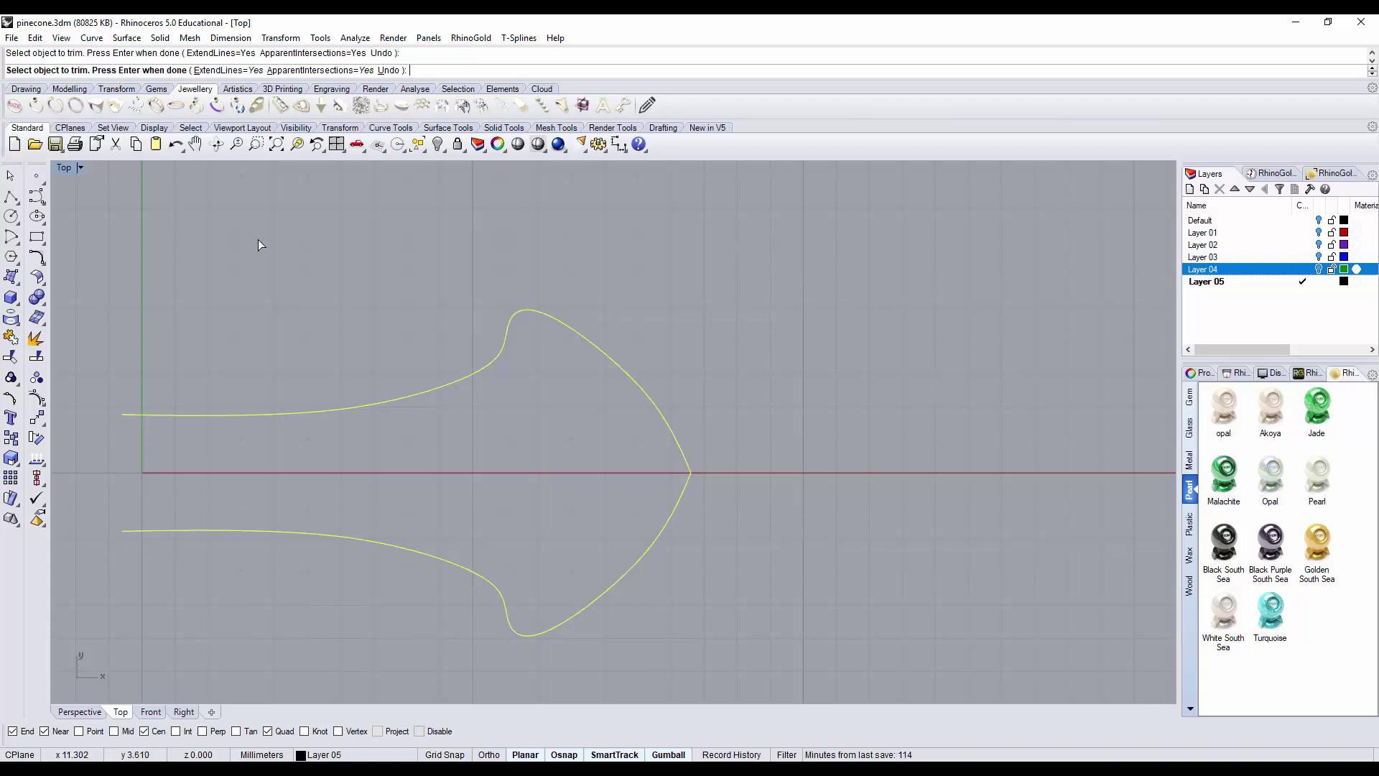
Step: Fillet the two outline curves at the pointed tip with a radius of 1
left_click(37, 259)
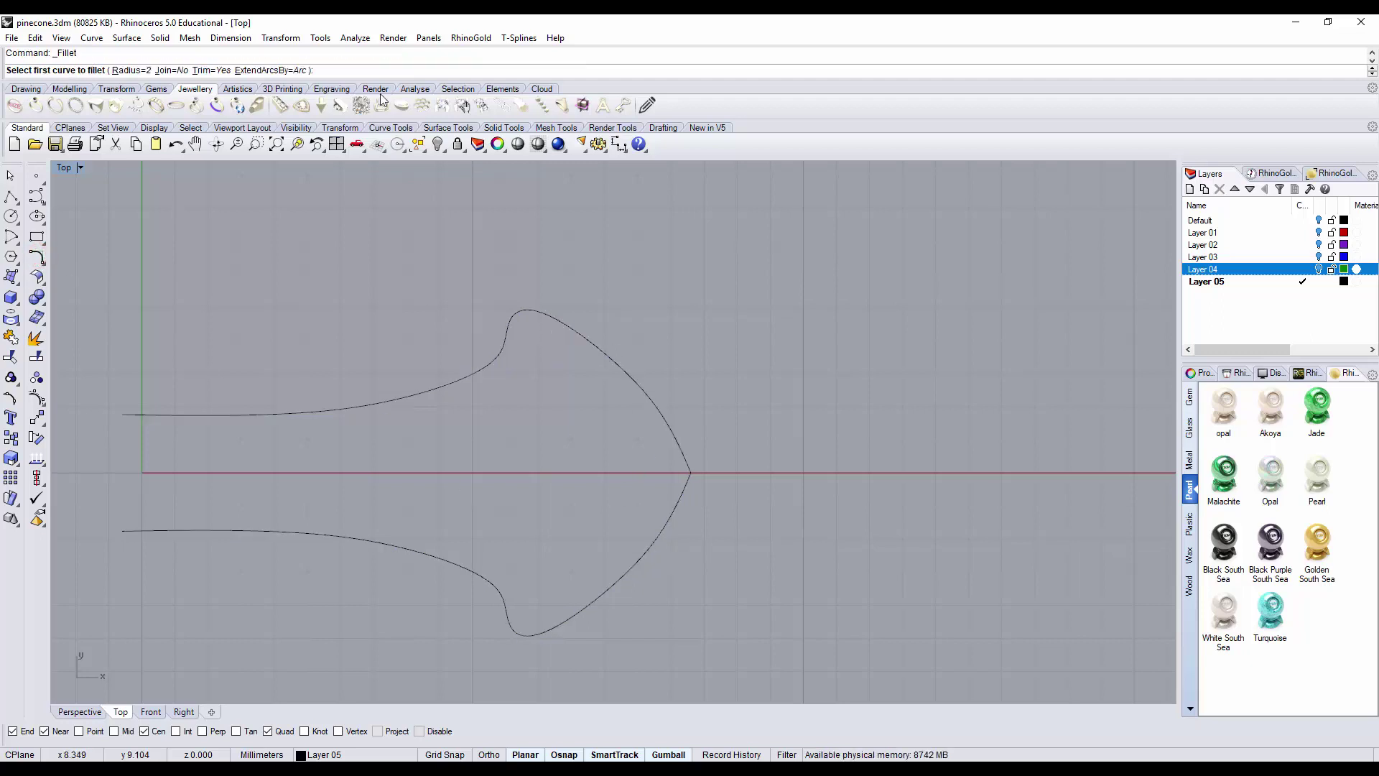
type("1")
key("Return")
left_click(681, 455)
left_click(687, 489)
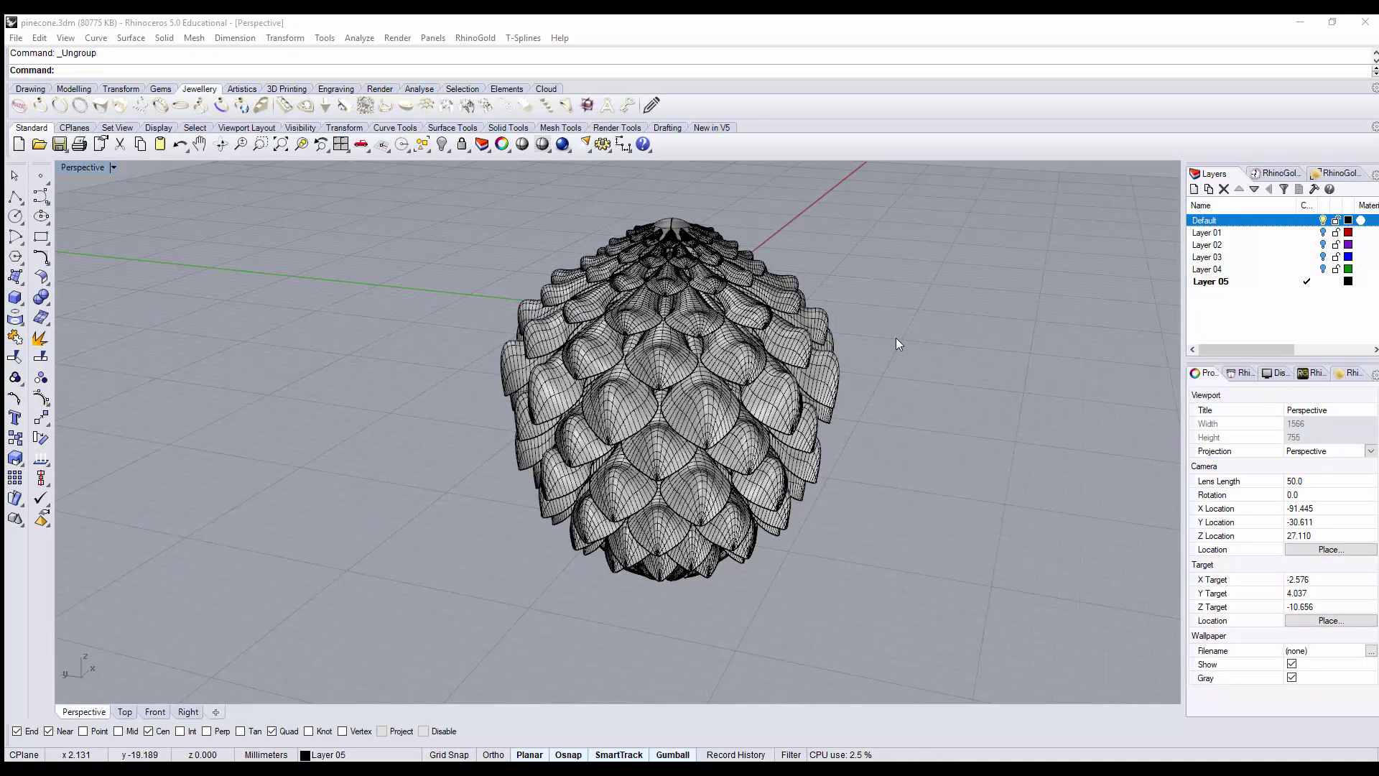
Step: Duplicate one ring of scales from the finished pinecone and place the copy beside it along the X axis
right_click_drag(895, 339, 952, 336)
scroll(816, 369, "up", 2)
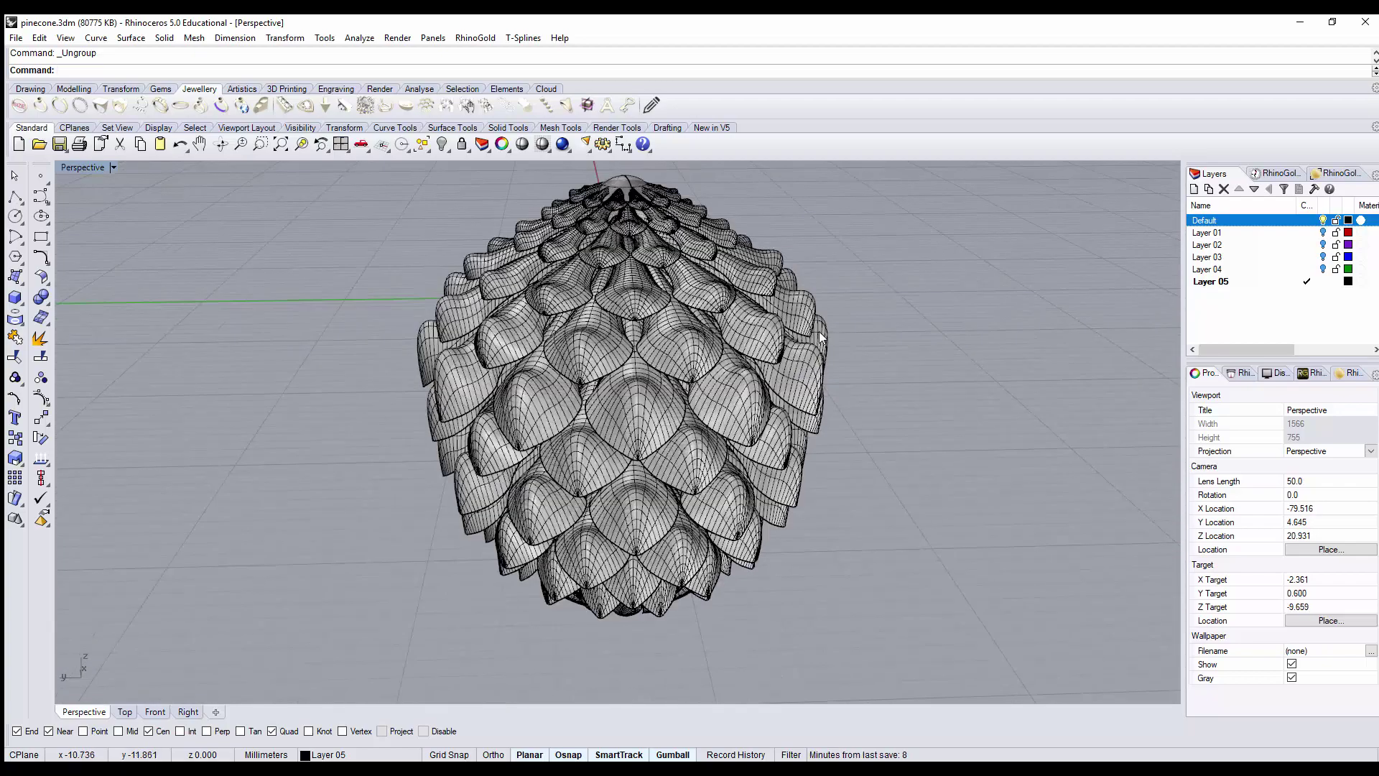
left_click(816, 312)
right_click_drag(898, 395, 597, 329)
left_click_drag(598, 329, 290, 225)
key("alt")
left_click_drag(289, 302, 289, 301)
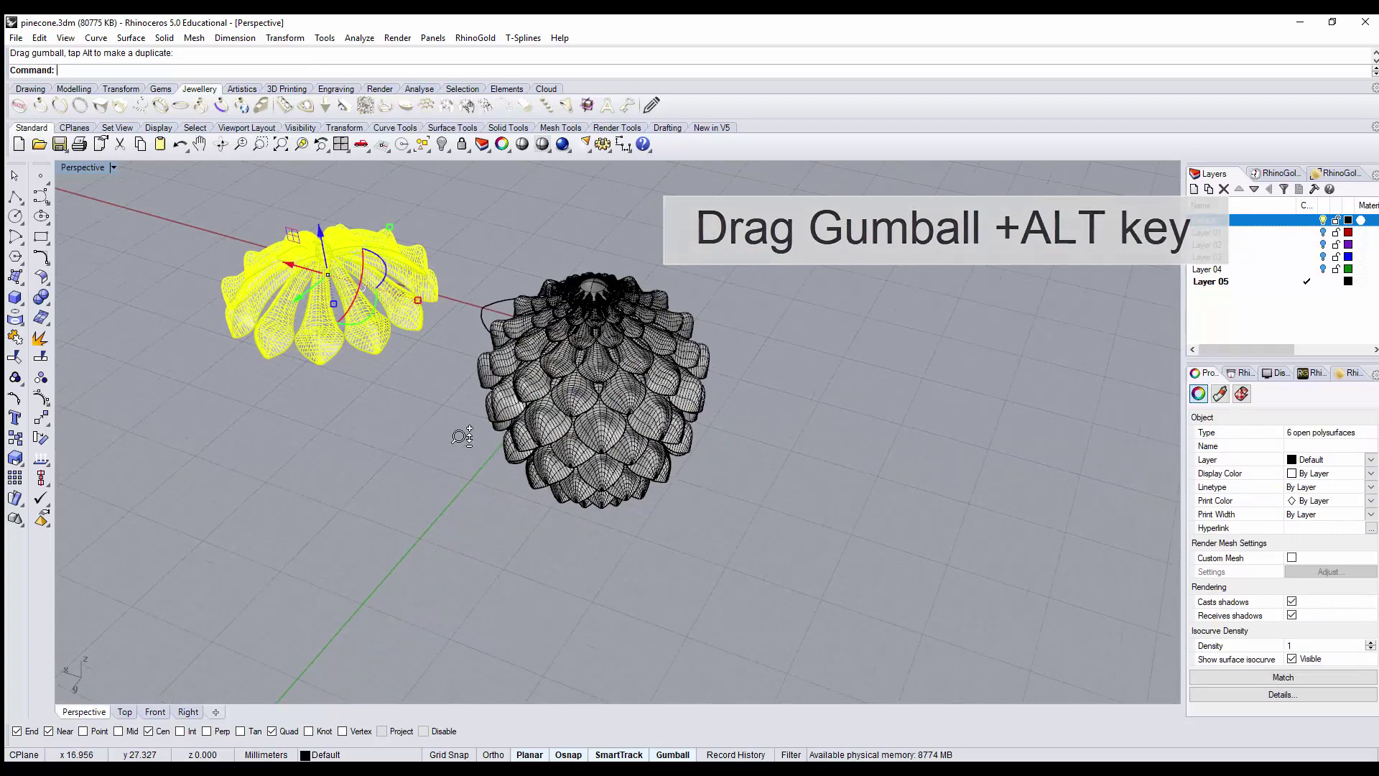
Step: Ungroup the copied ring and delete its scales until only one double-ended scale remains
right_click_drag(479, 417, 824, 517, "shift")
scroll(812, 457, "up", 3)
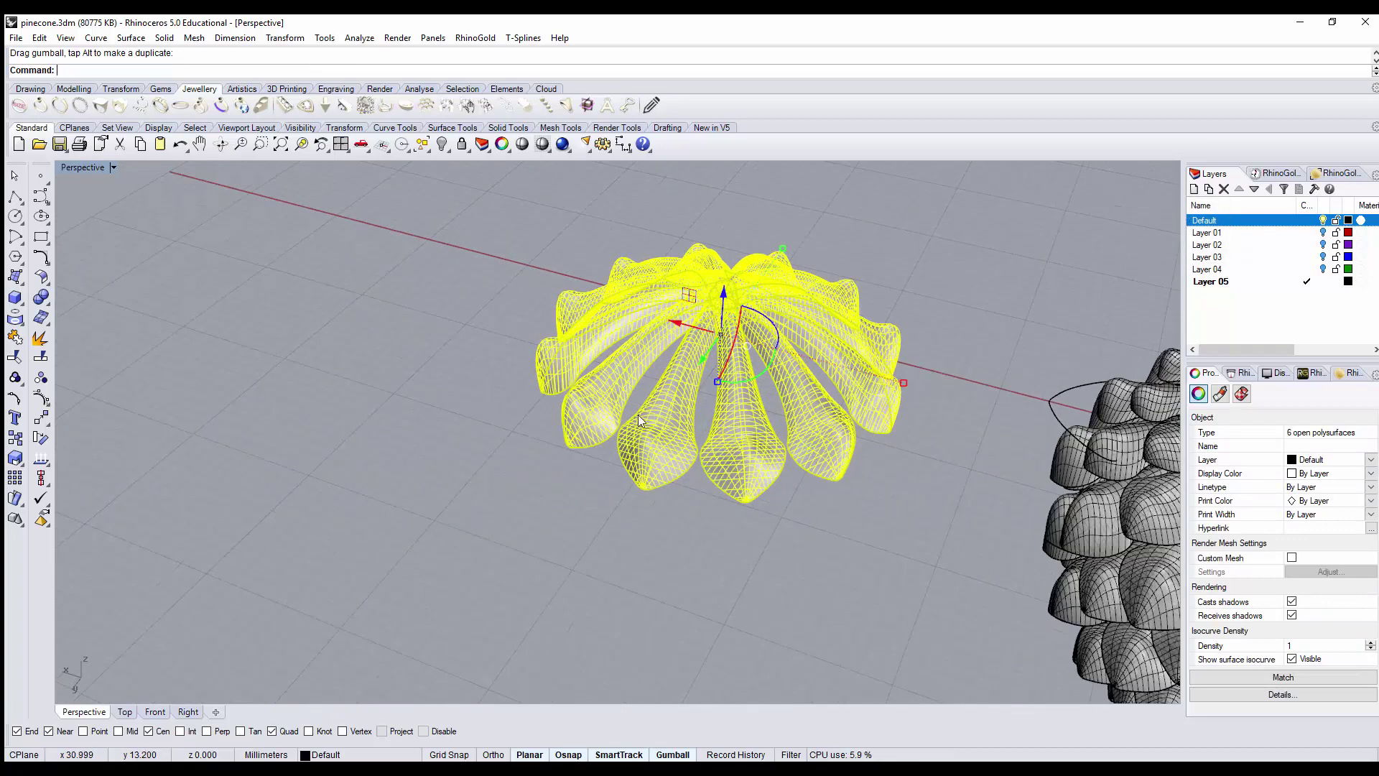
right_click(16, 377)
left_click(415, 428)
left_click(752, 452)
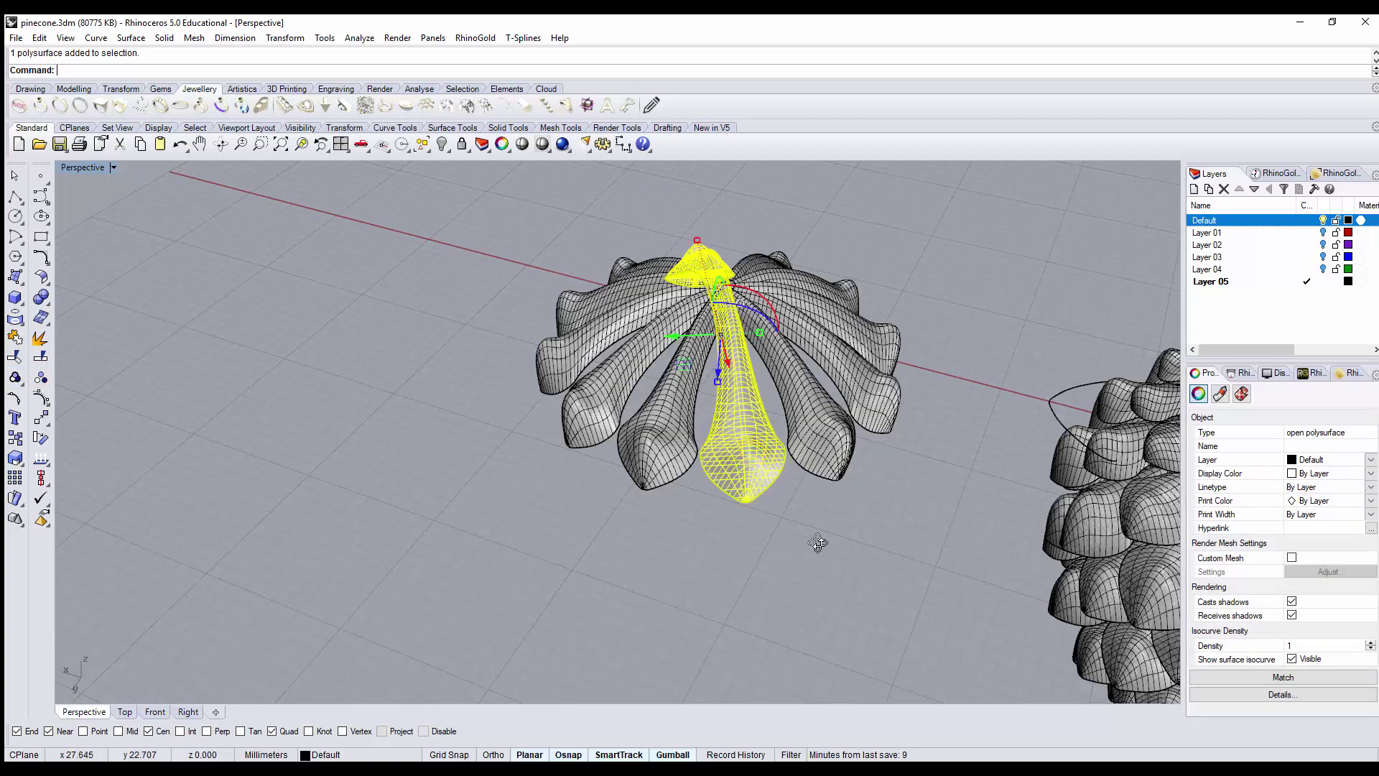
right_click_drag(829, 538, 869, 502)
left_click_drag(874, 485, 807, 249)
key("Delete")
left_click(708, 267)
key("Delete")
Step: Examine the isolated double-ended scale beside the pinecone, and undo back to the flat outline curves
right_click_drag(636, 394, 781, 399)
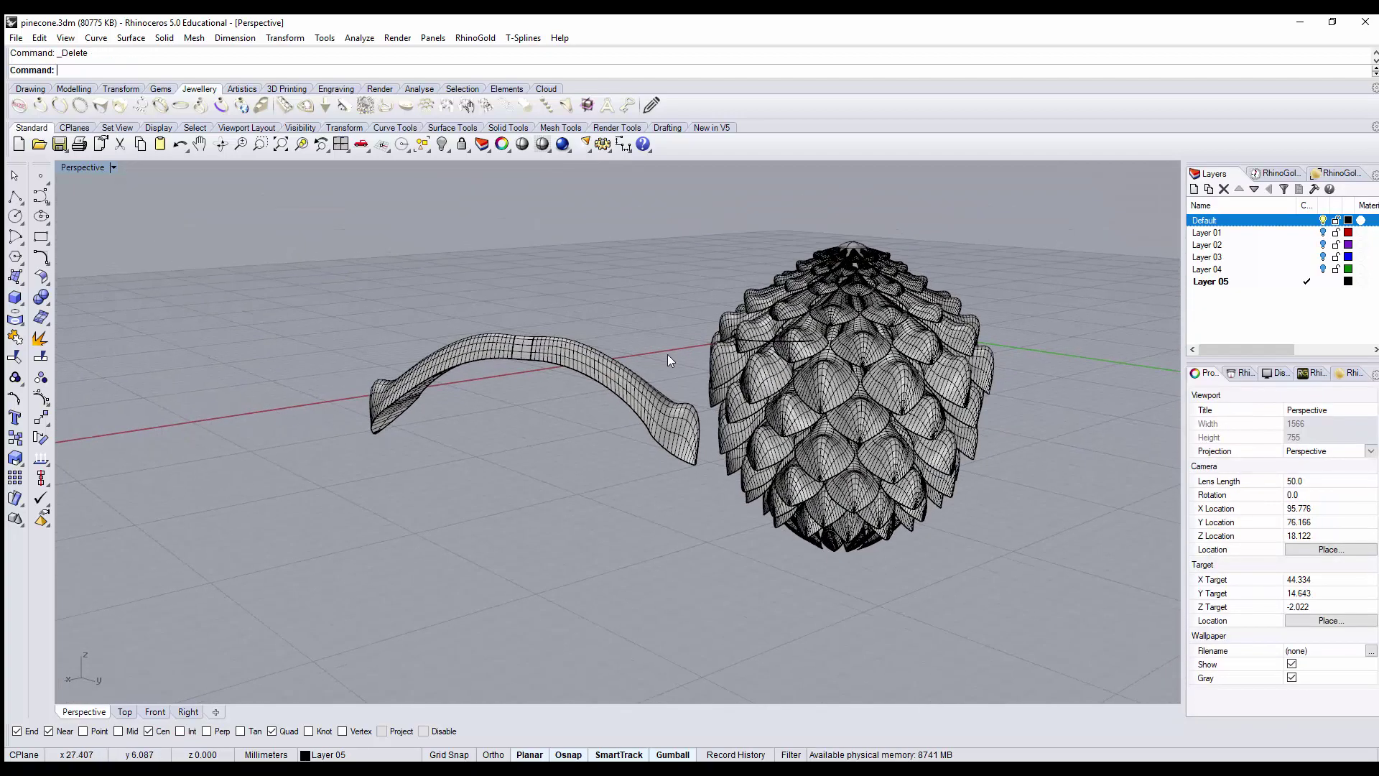
scroll(651, 346, "up", 1)
scroll(649, 346, "down", 1)
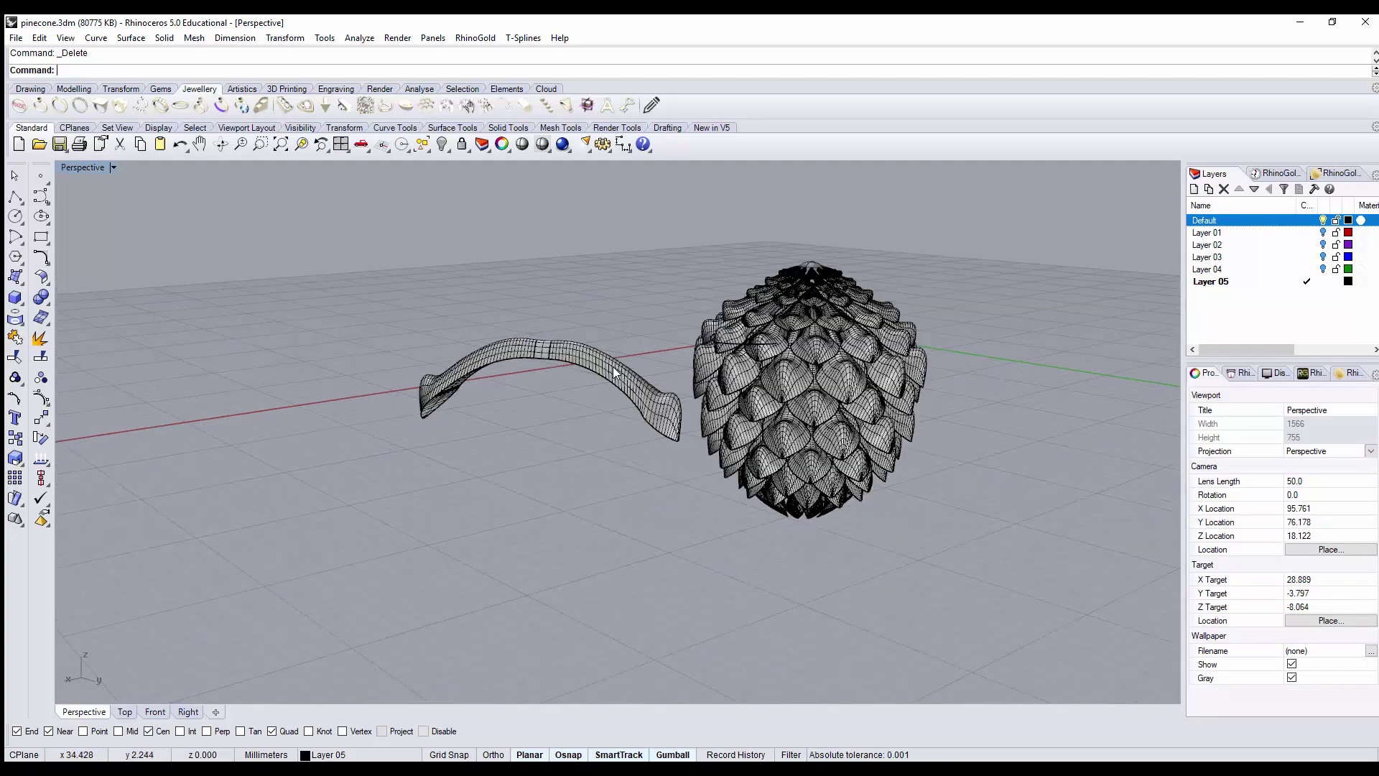
right_click_drag(609, 373, 552, 446)
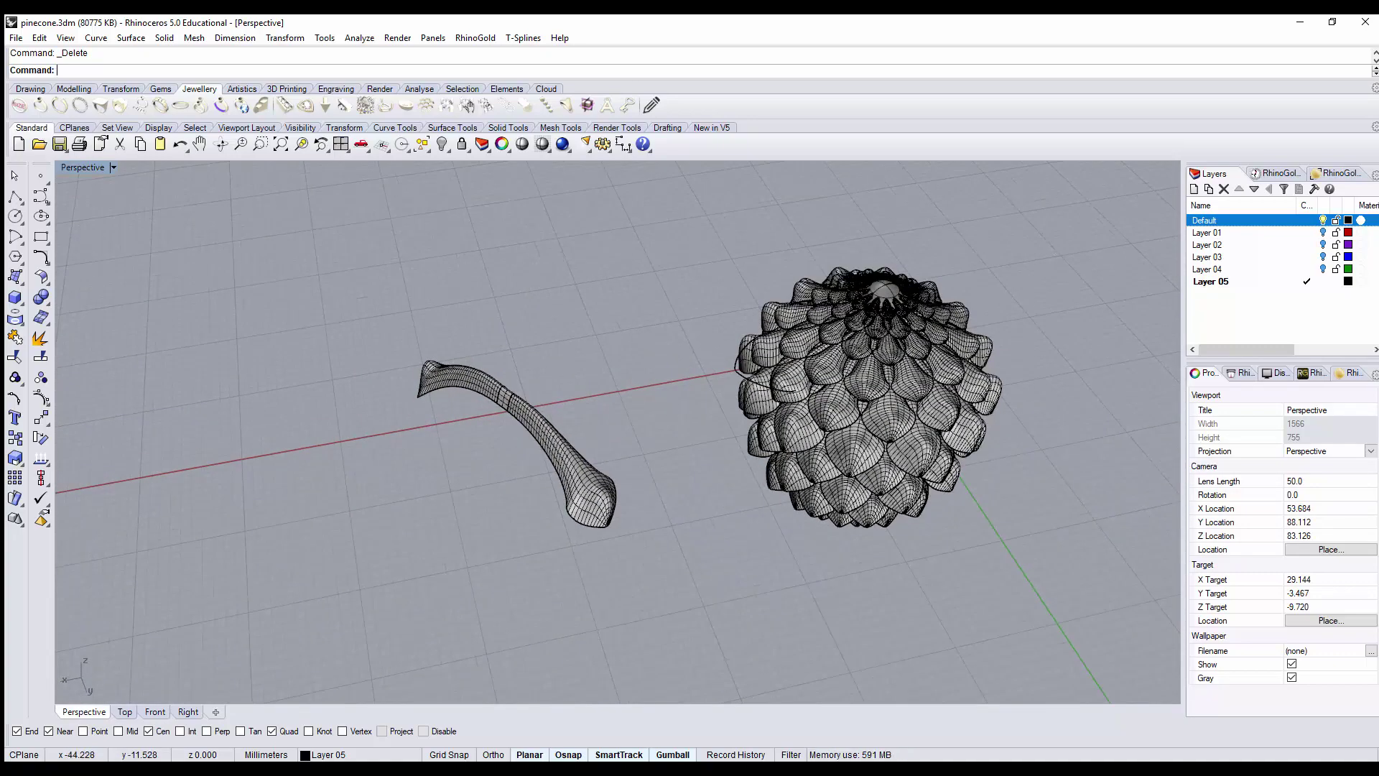
key("ctrl+z")
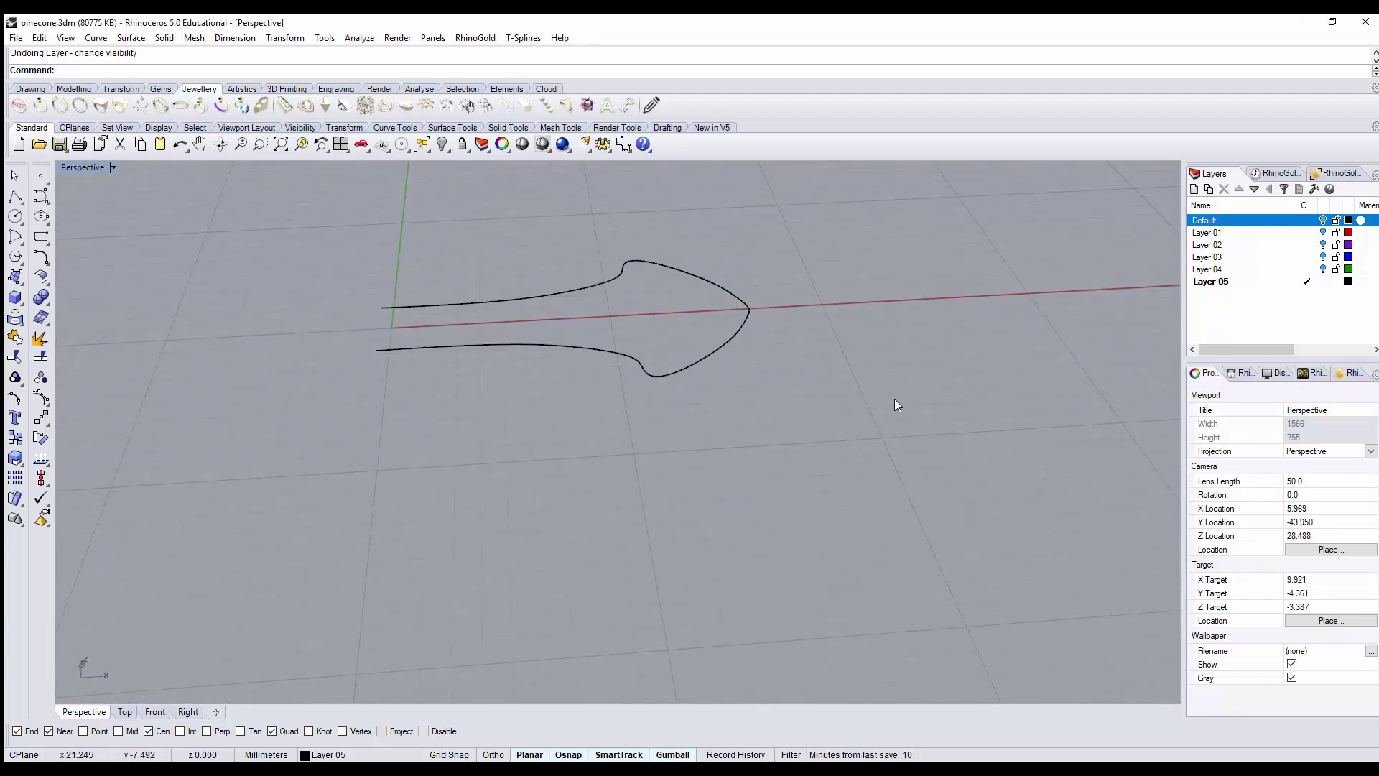
Step: Draw a downward-curving arc below the scale outline in the Front view, extending past both ends of the outline
right_click_drag(833, 394, 795, 420)
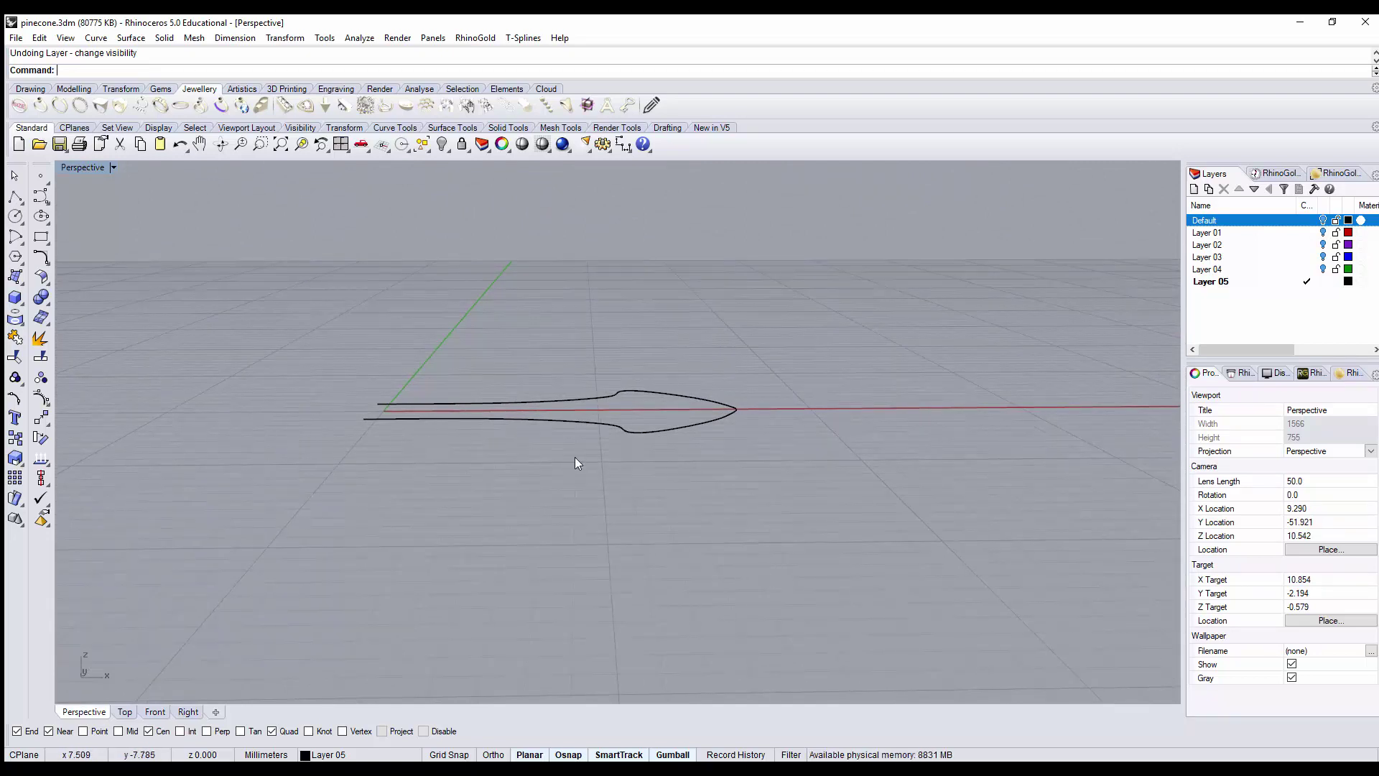
double_click(91, 170)
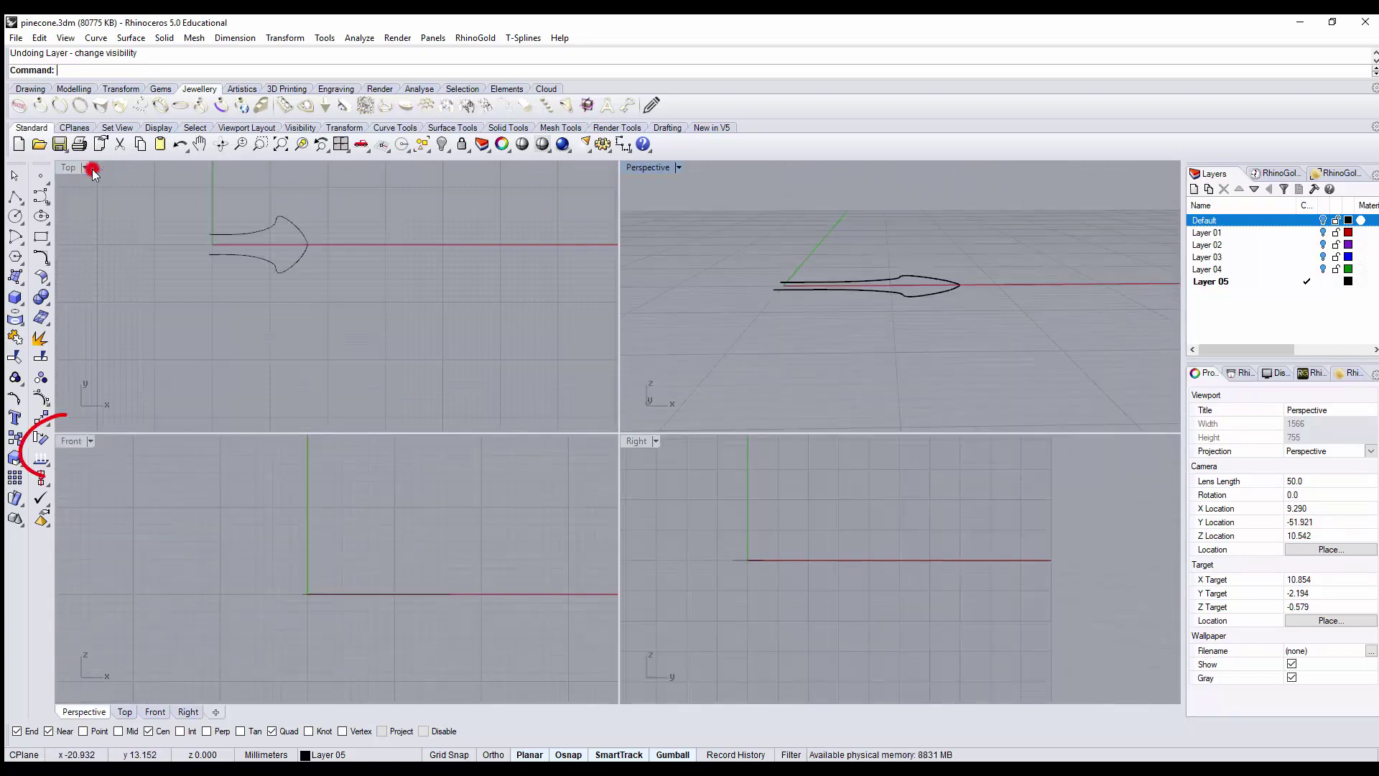
right_click_drag(342, 510, 336, 473)
left_click(39, 197)
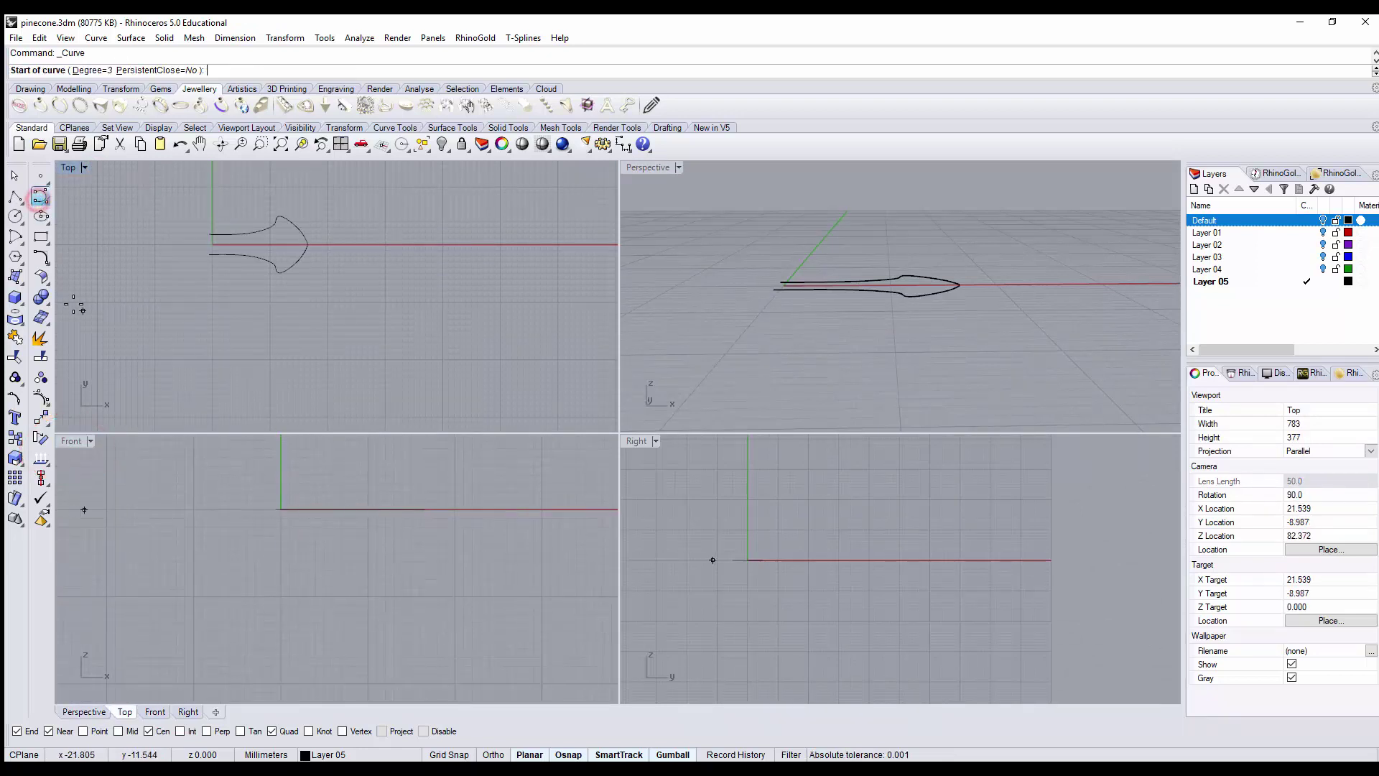
left_click(17, 238)
left_click(56, 244)
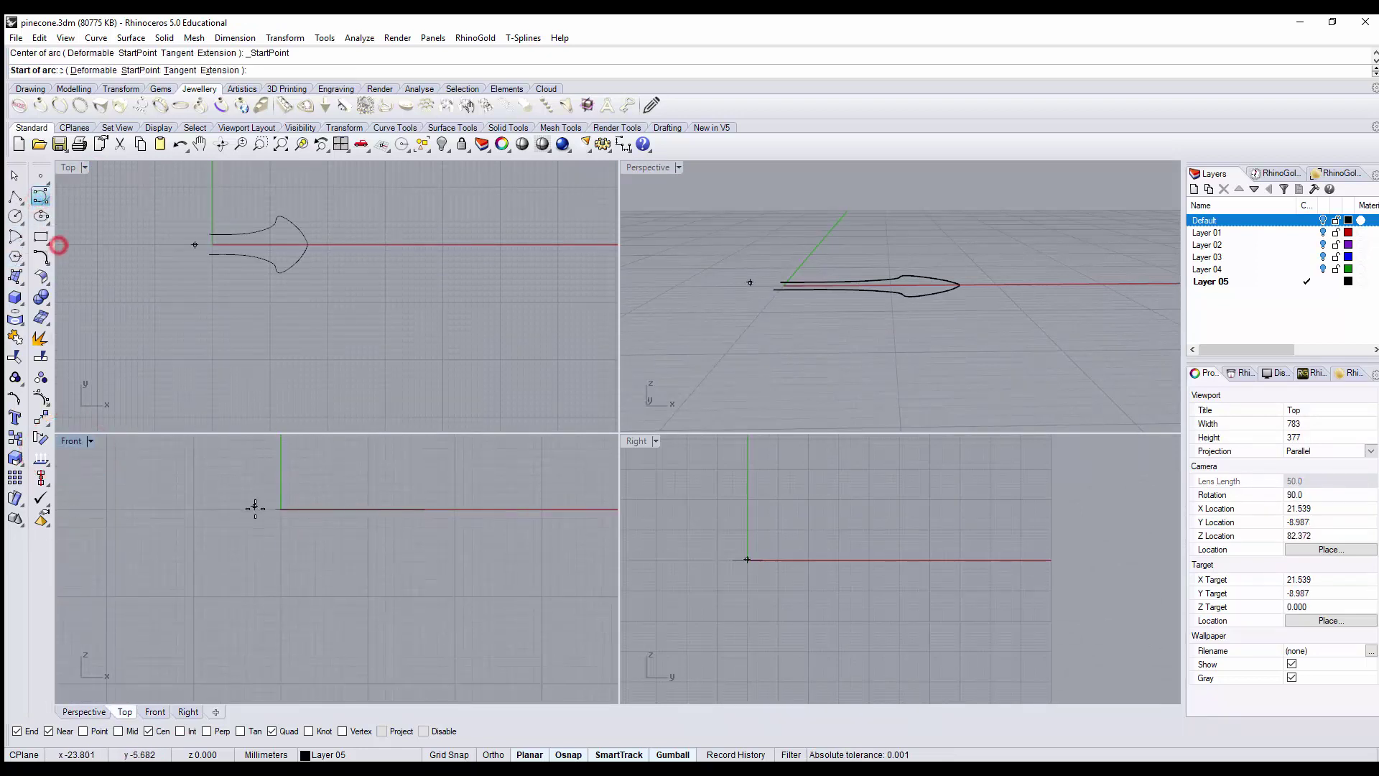
left_click(256, 535)
left_click(452, 590)
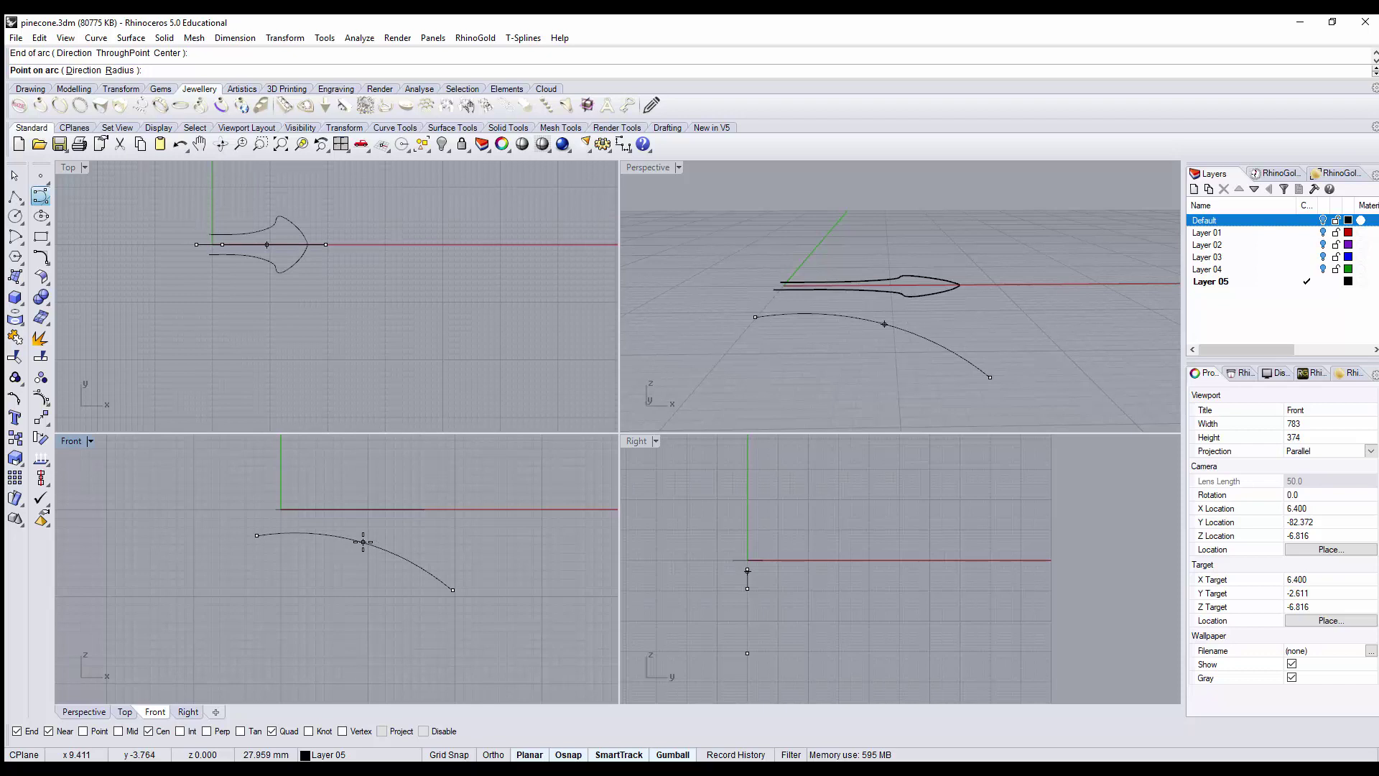
left_click(363, 541)
scroll(373, 540, "up", 4)
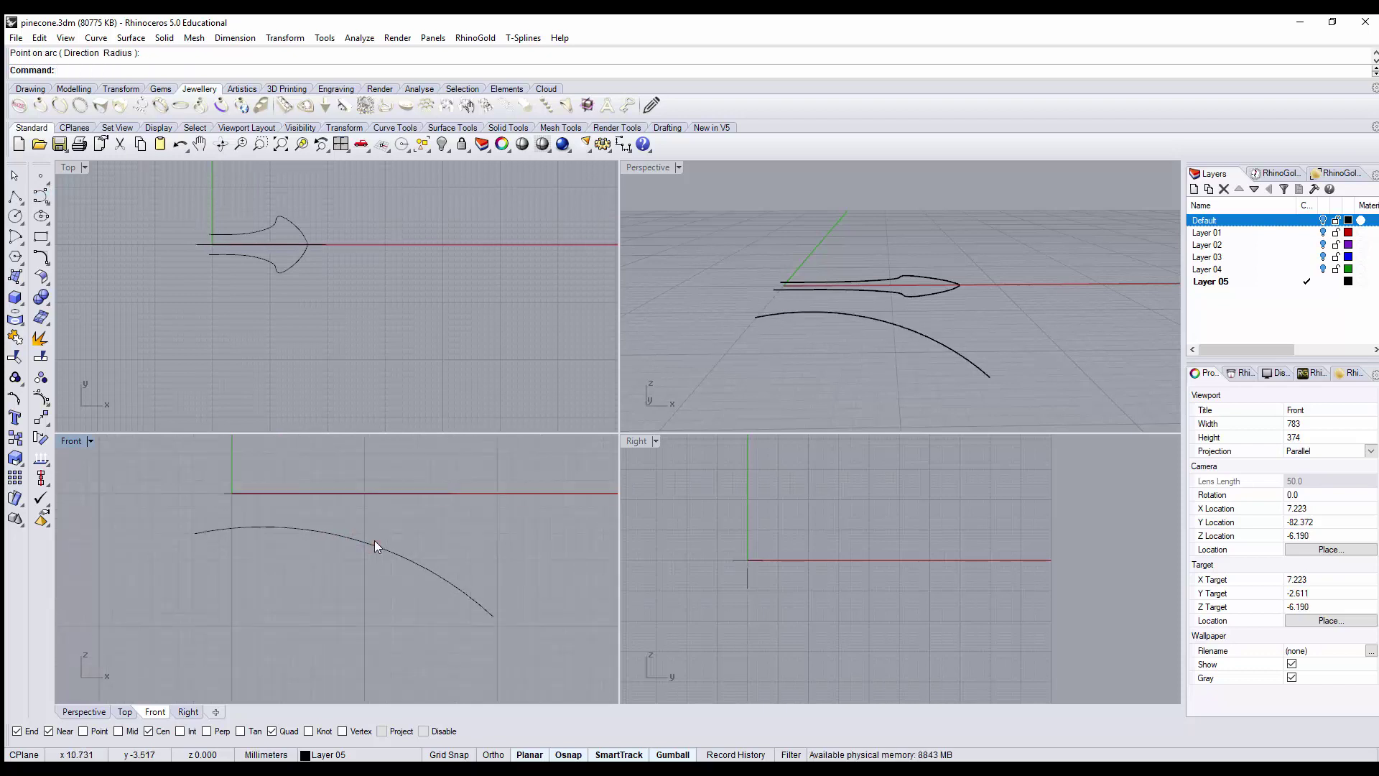
Step: Reshape the arc in the Front view by moving its middle control point towards the drooping end and slightly down
double_click(78, 441)
scroll(618, 412, "up", 1)
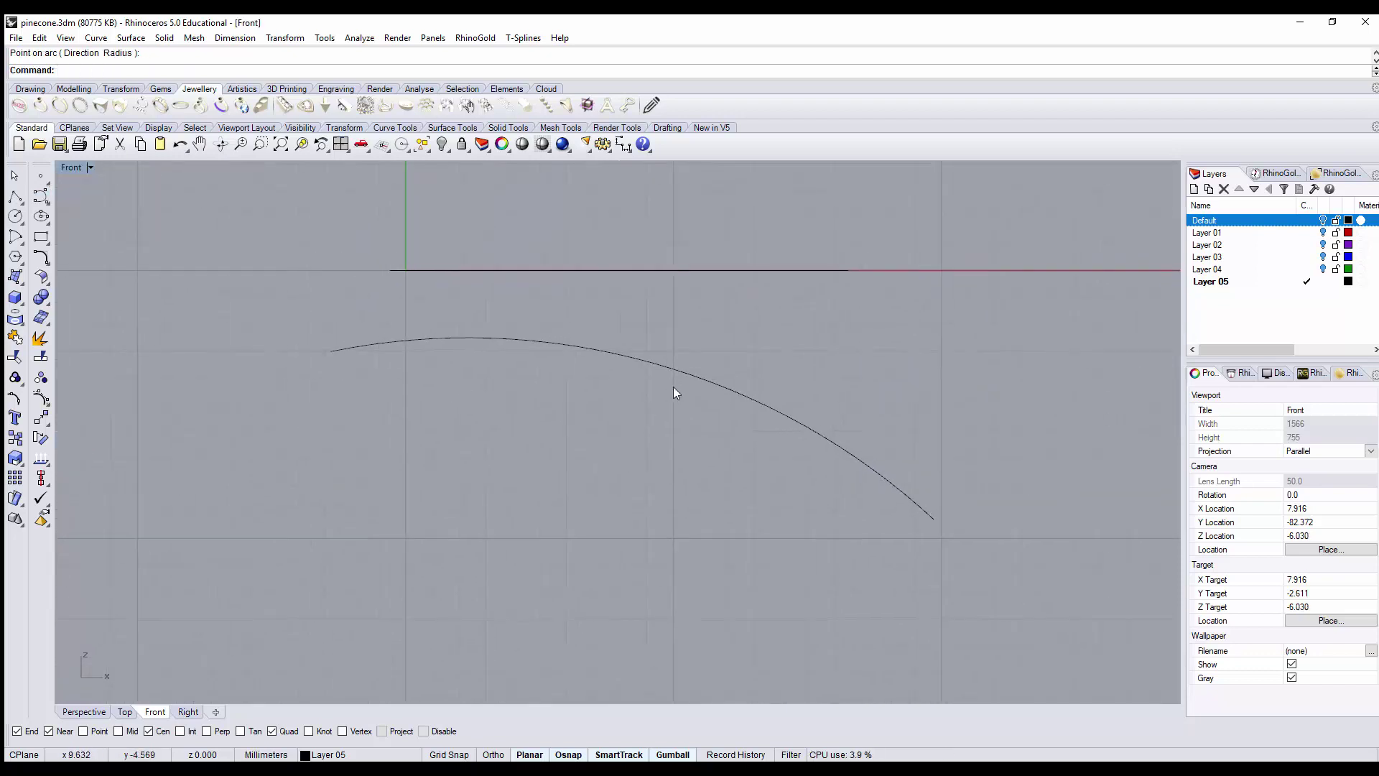
left_click(689, 377)
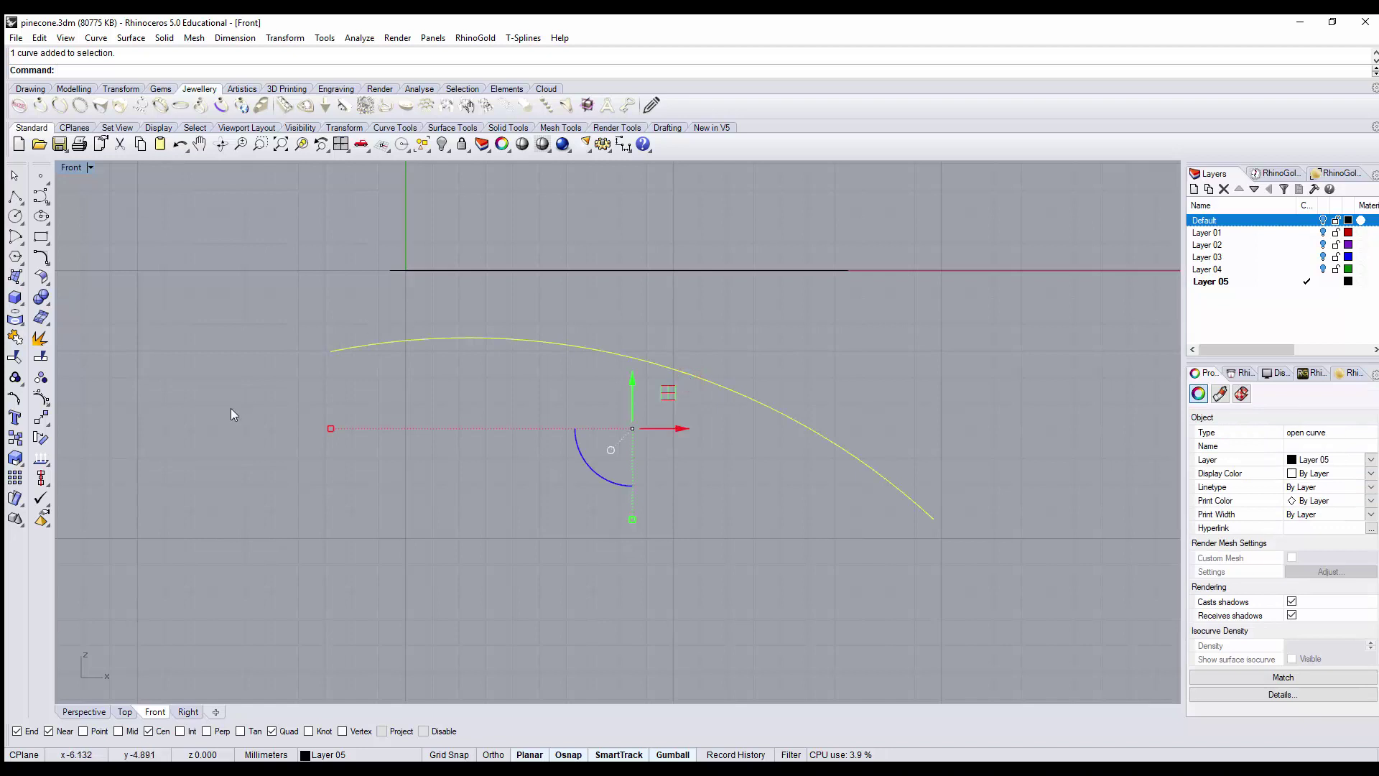
left_click(41, 398)
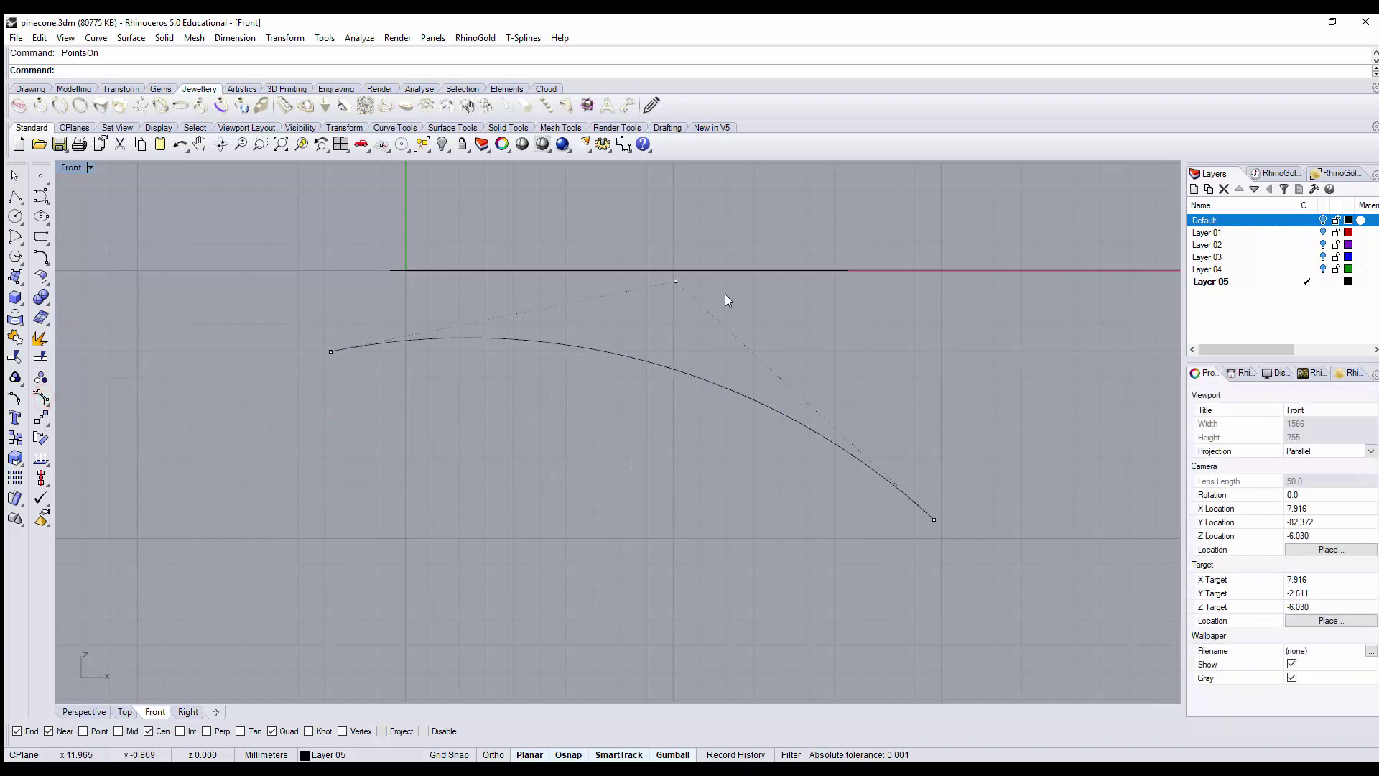
left_click(675, 282)
left_click_drag(711, 242, 798, 274)
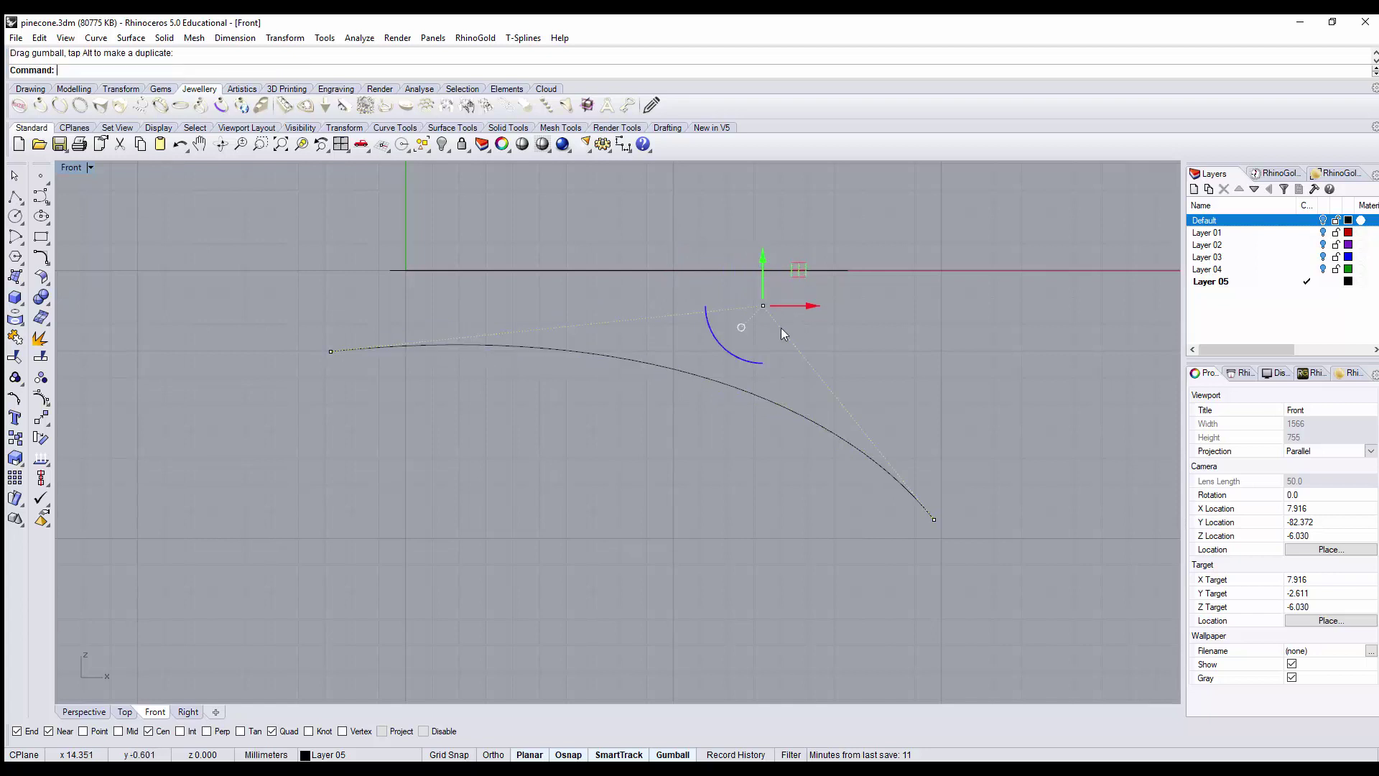
left_click(732, 507)
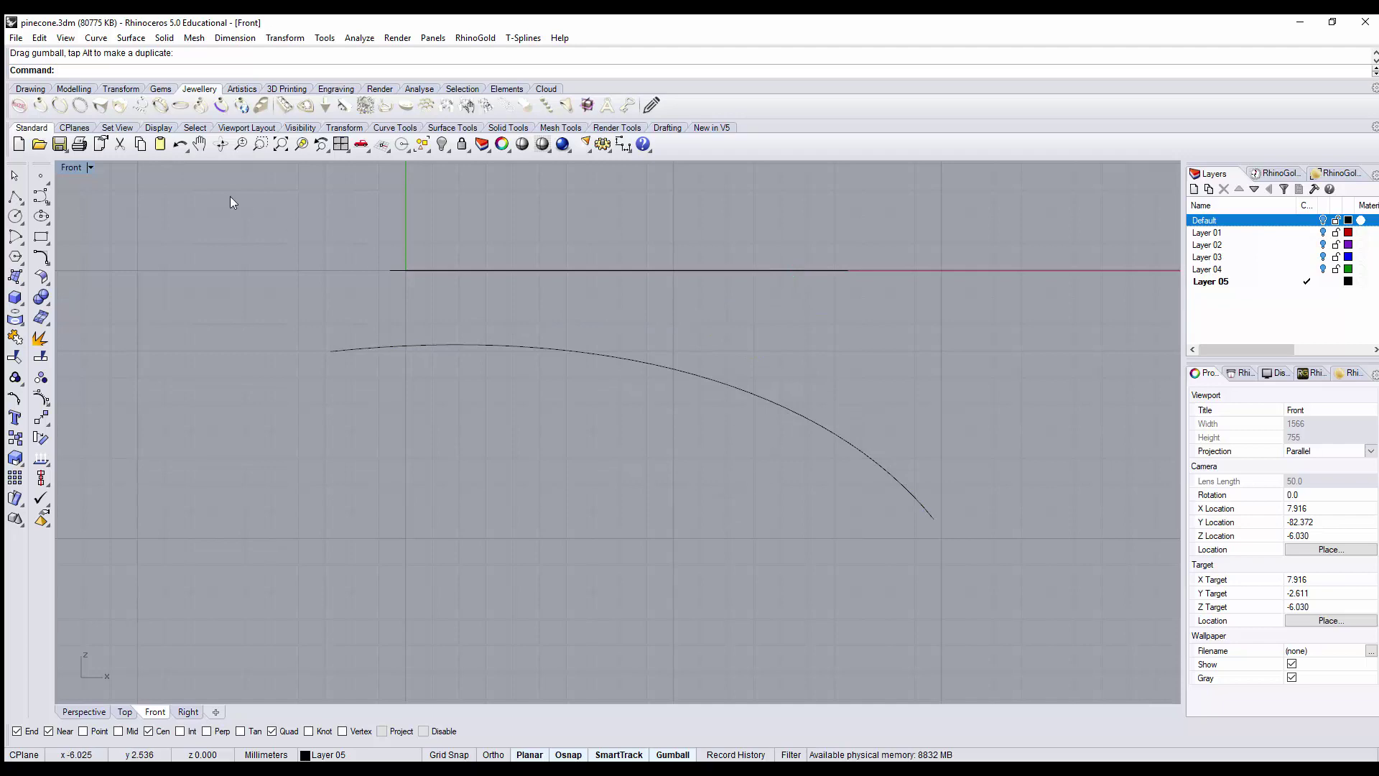
Step: Join the two flat scale outline curves into one open curve in the Perspective view
left_click(70, 167)
left_click(70, 167)
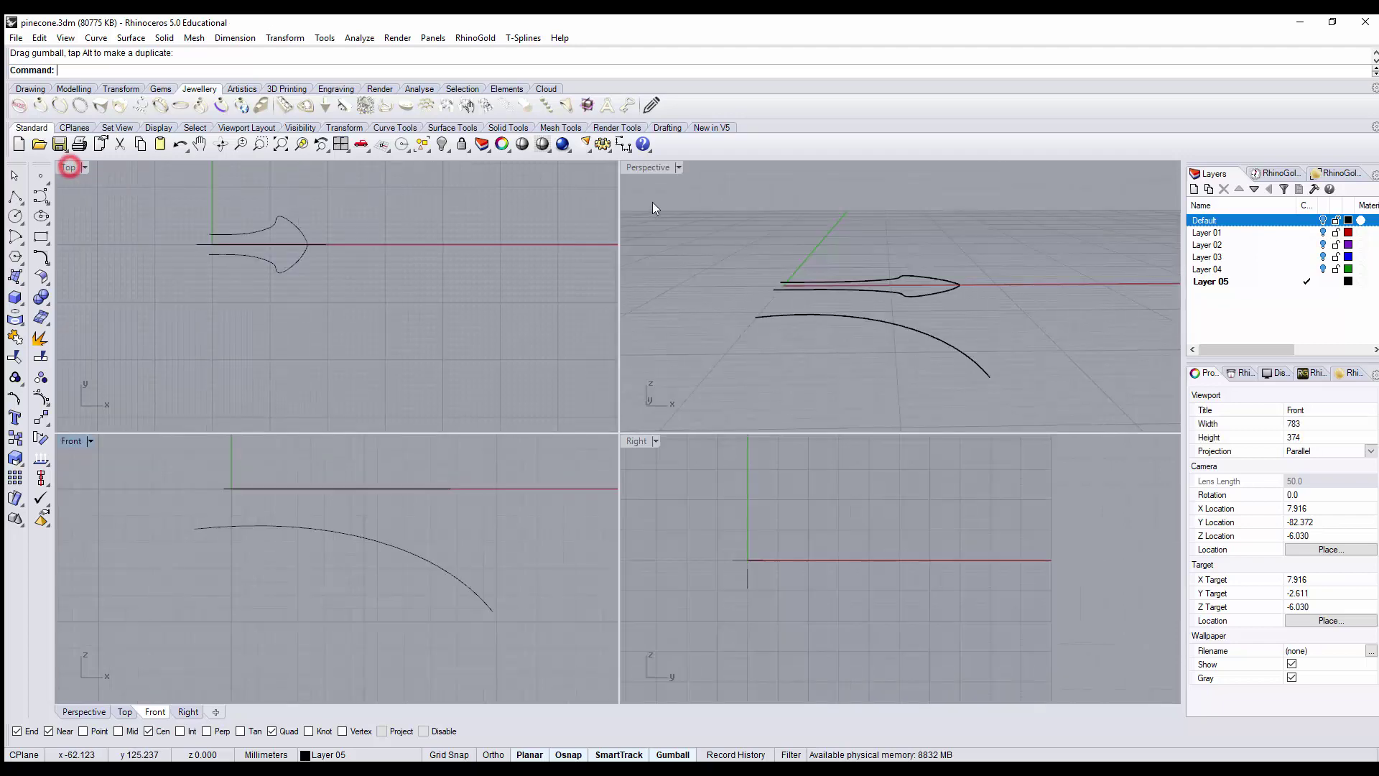
double_click(664, 165)
right_click_drag(687, 222, 757, 399)
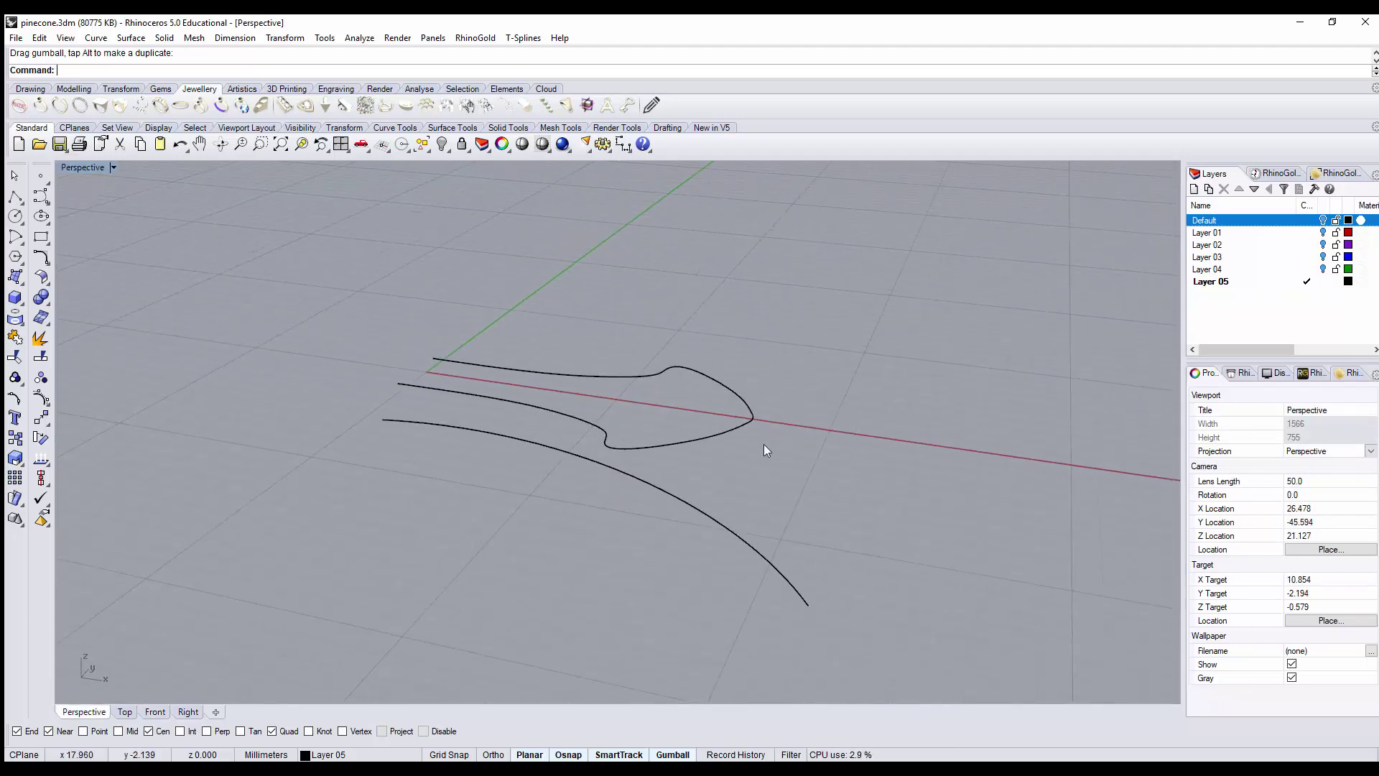
left_click_drag(347, 268, 787, 464)
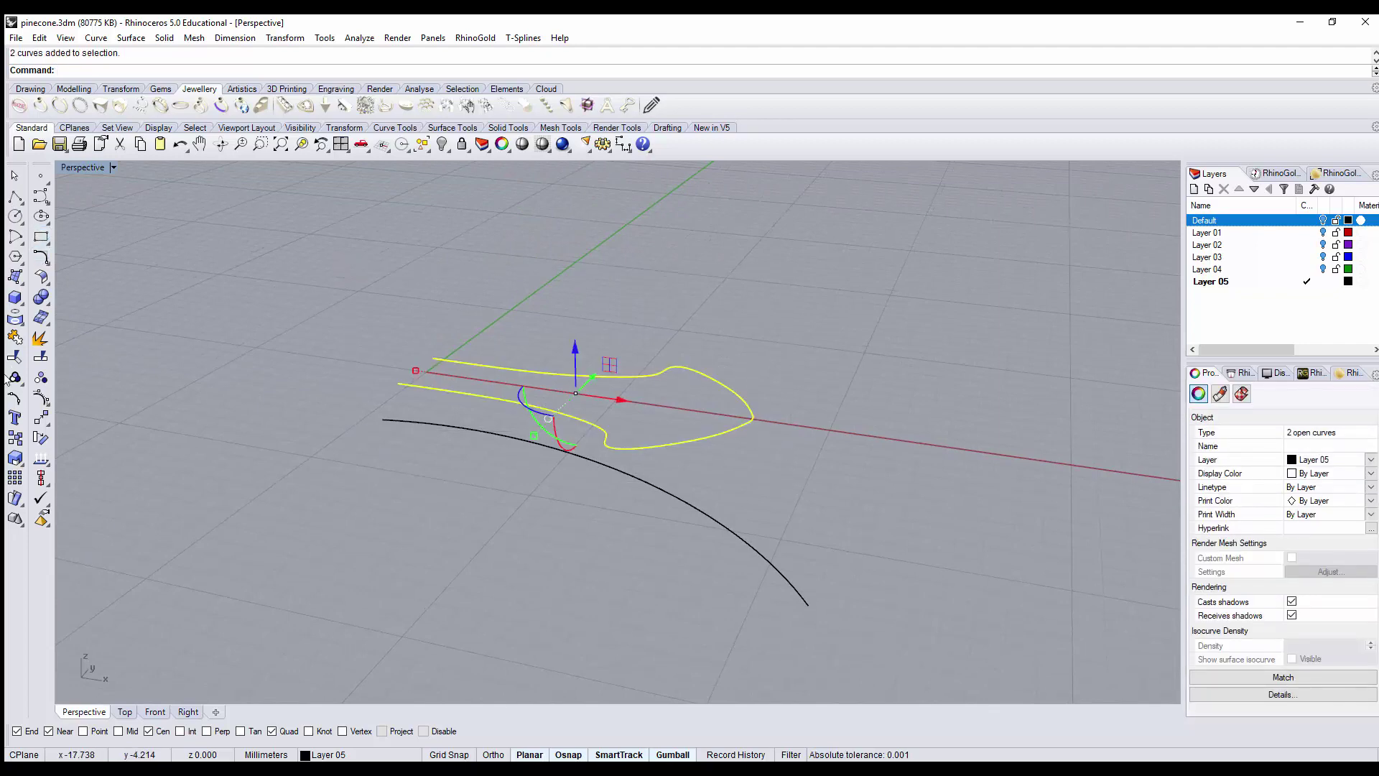
left_click(16, 337)
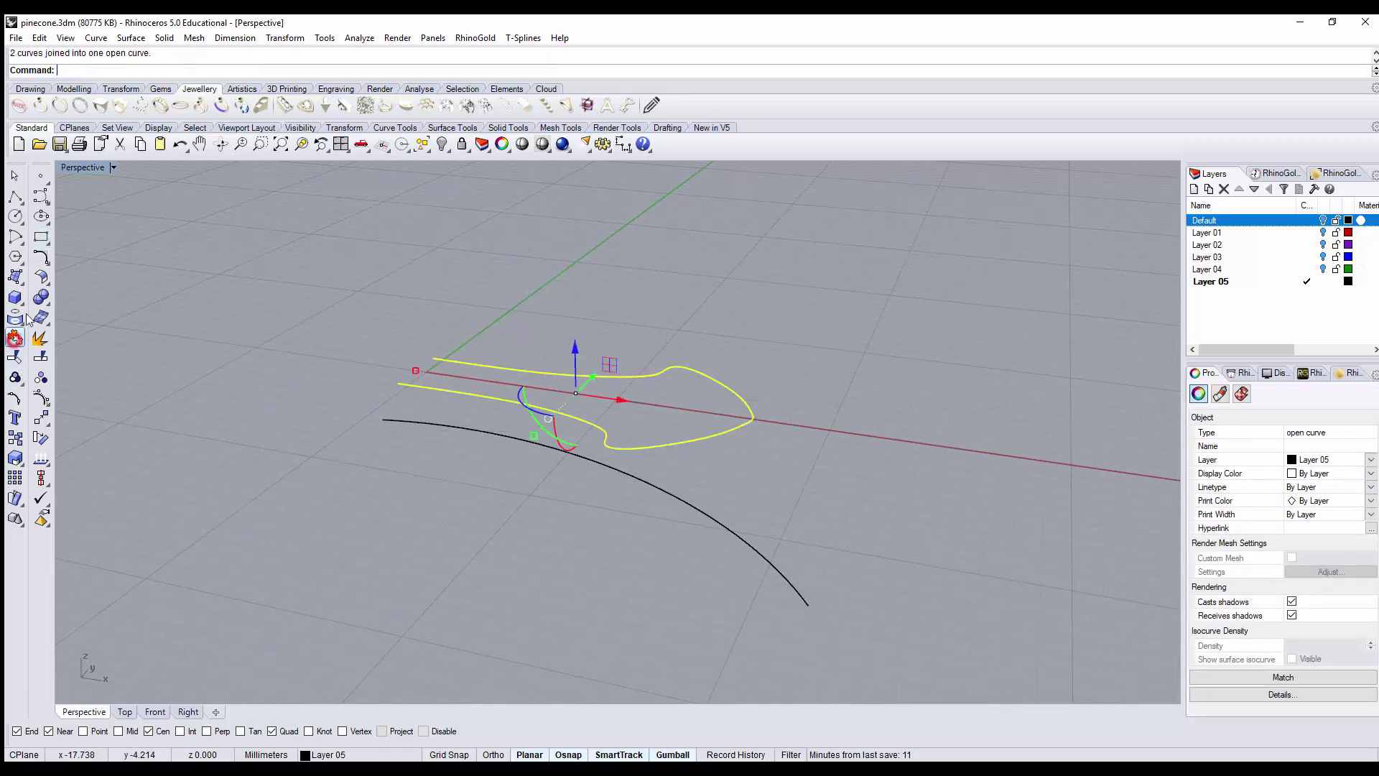
Step: Create a Curve from 2 Views using the joined flat outline and the side arc
left_click(43, 263)
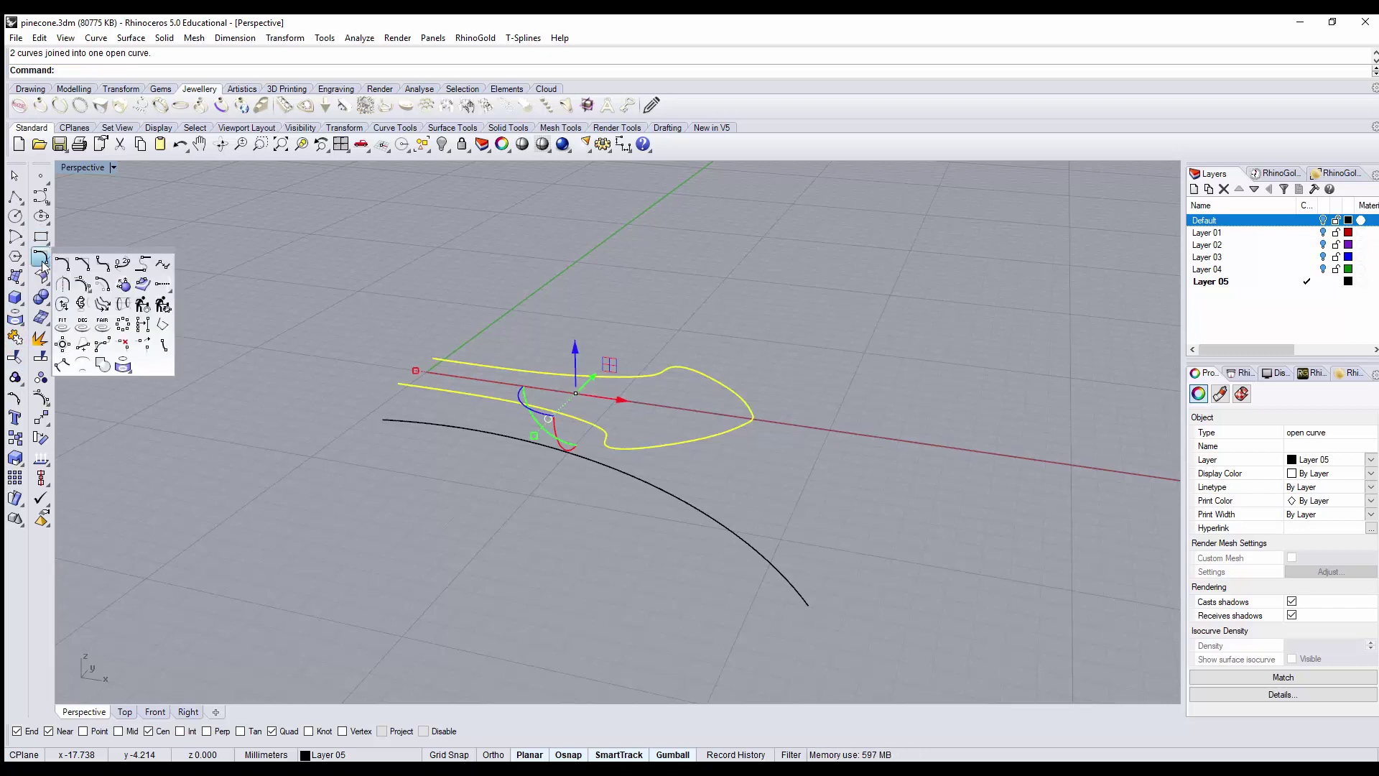
left_click(80, 304)
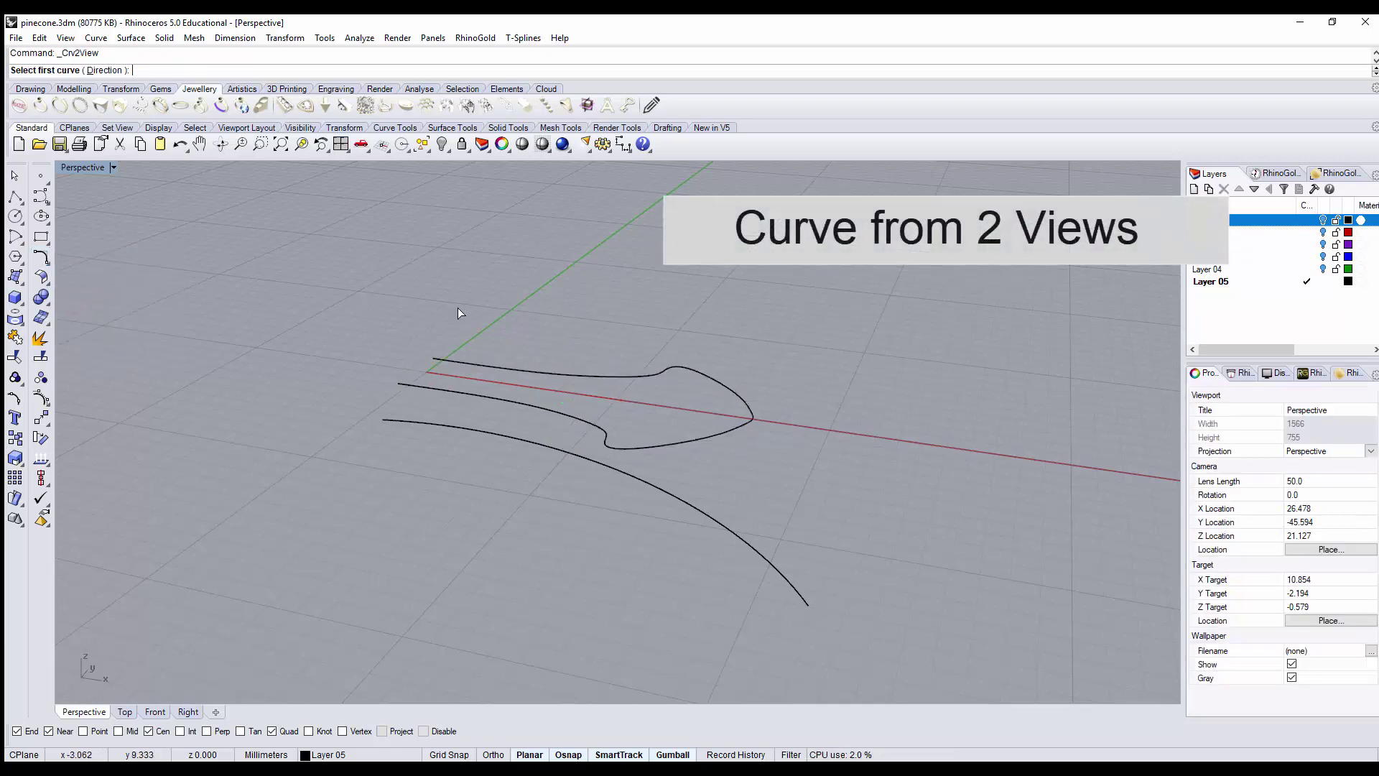
left_click(519, 400)
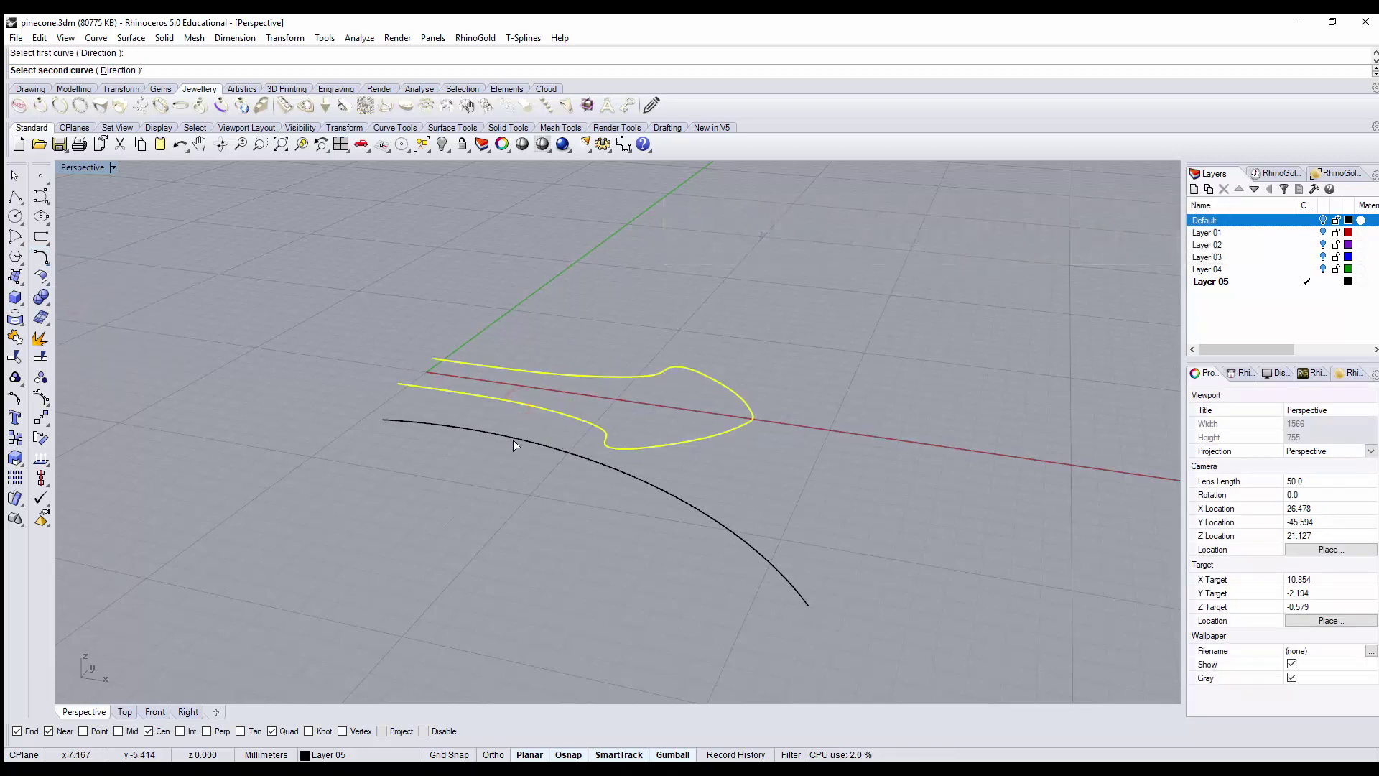
left_click(513, 439)
Step: Set the display colour of the new bent outline curve to Red
right_click_drag(498, 467, 644, 544)
left_click(647, 535)
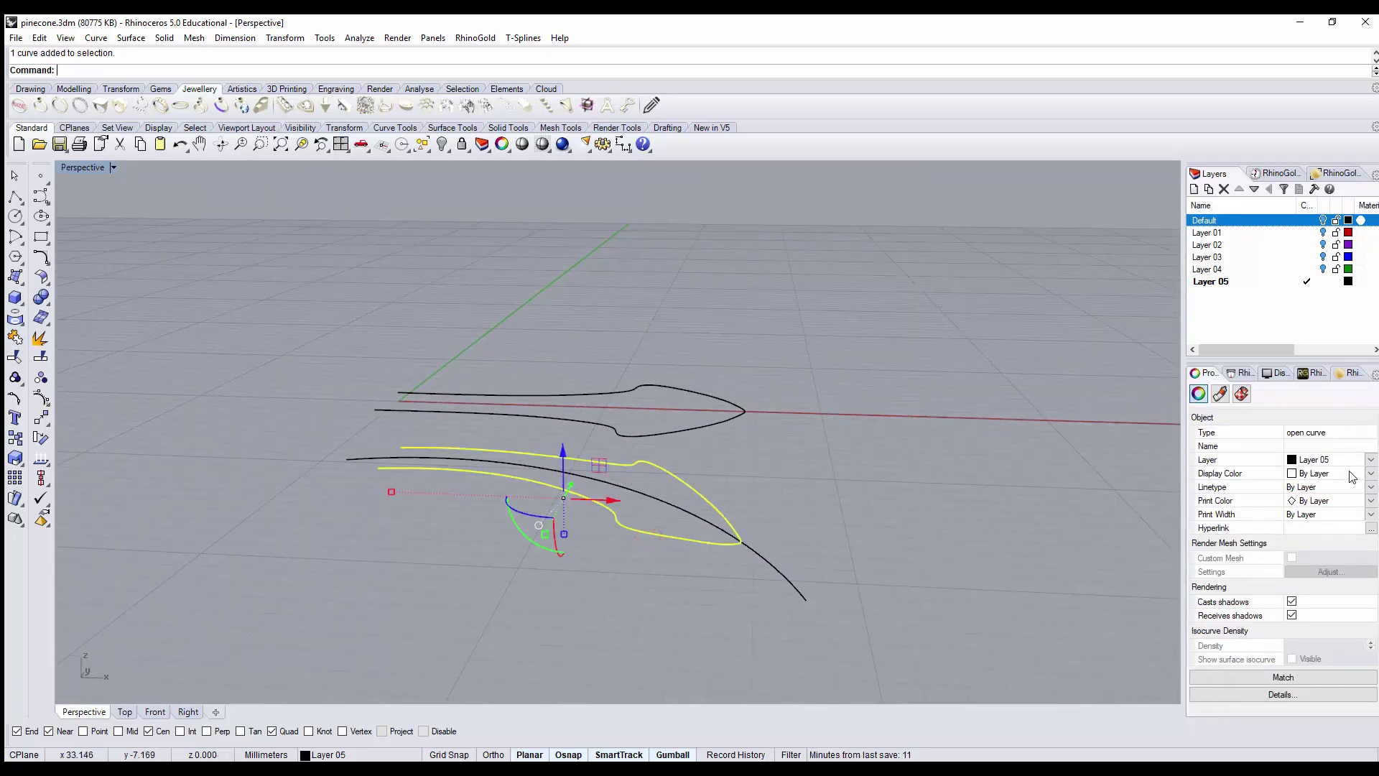
left_click(1372, 477)
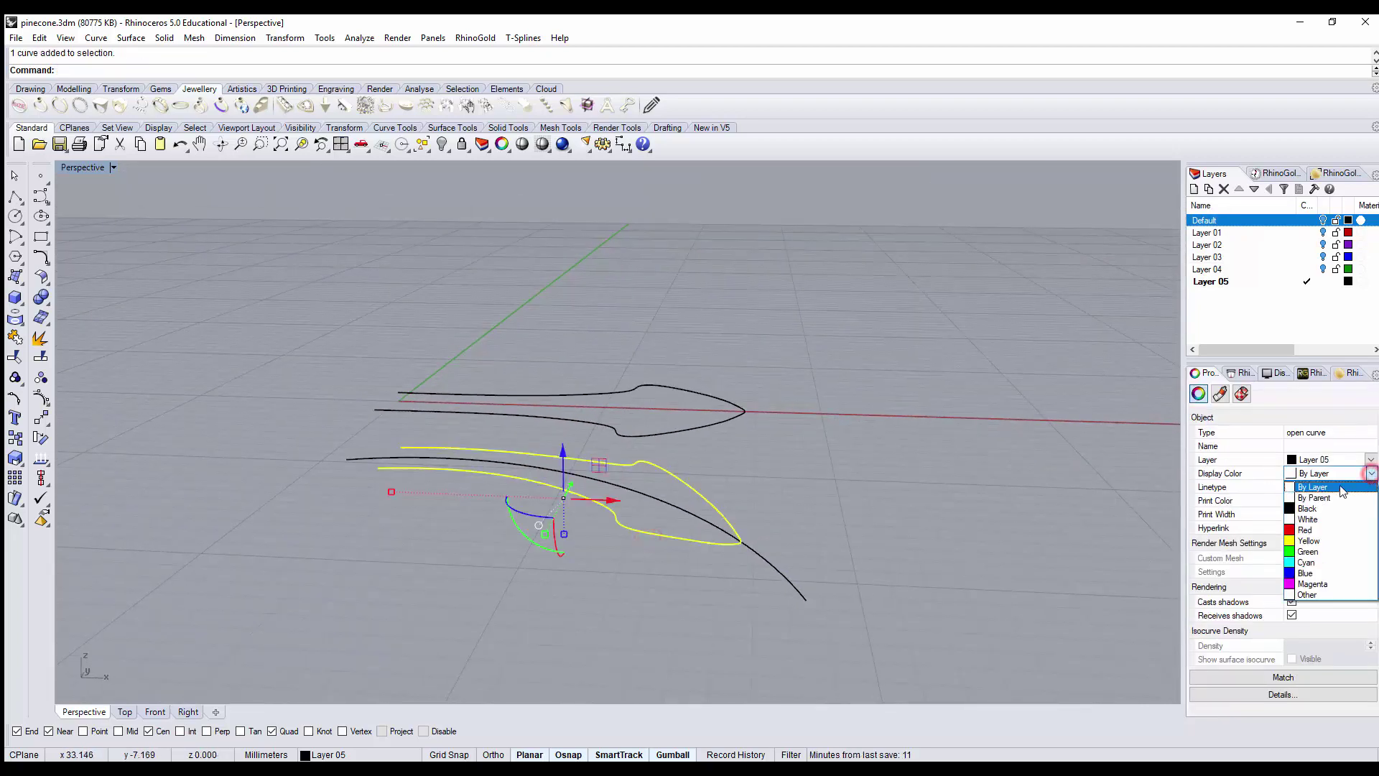
left_click(1321, 523)
left_click(965, 490)
Step: Hide the original flat outline curve lying along the X axis
right_click_drag(965, 490, 772, 434)
left_click(741, 415)
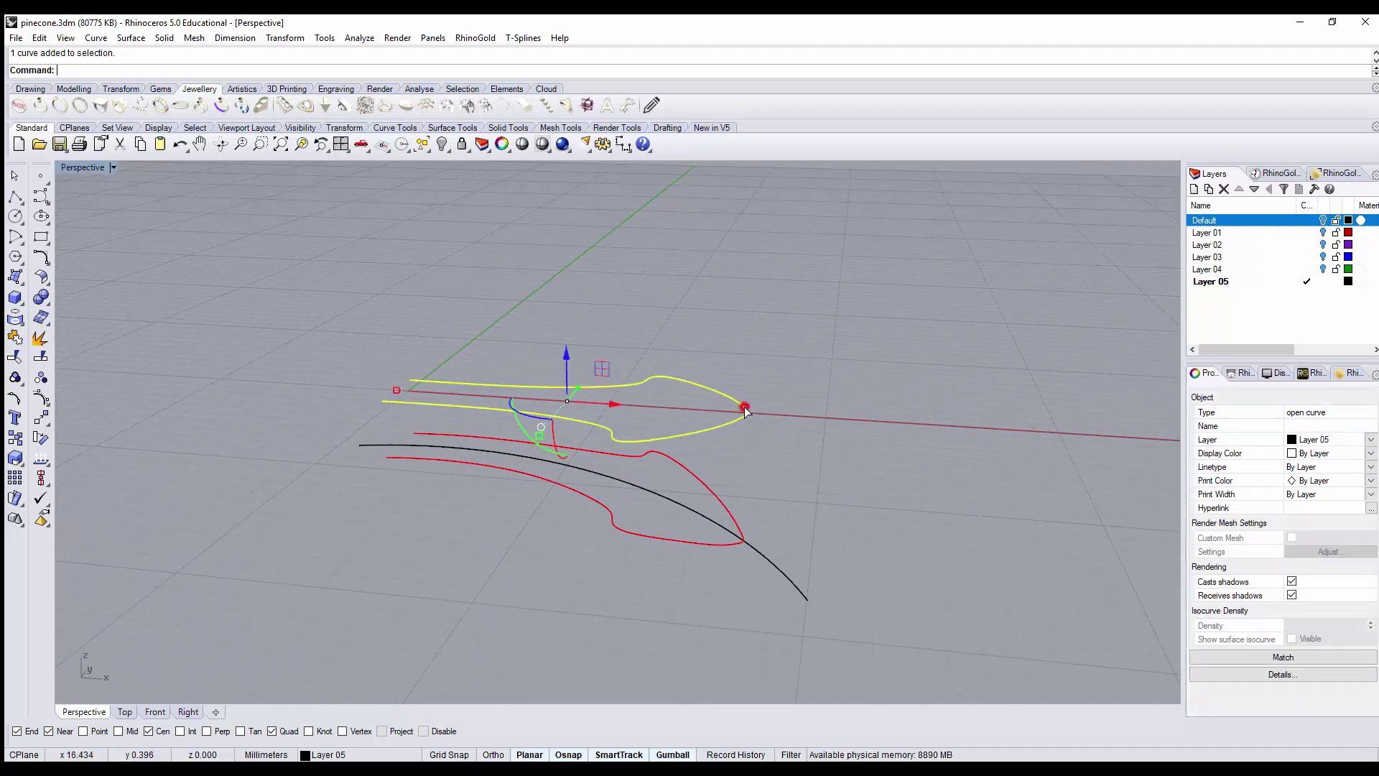
left_click(442, 147)
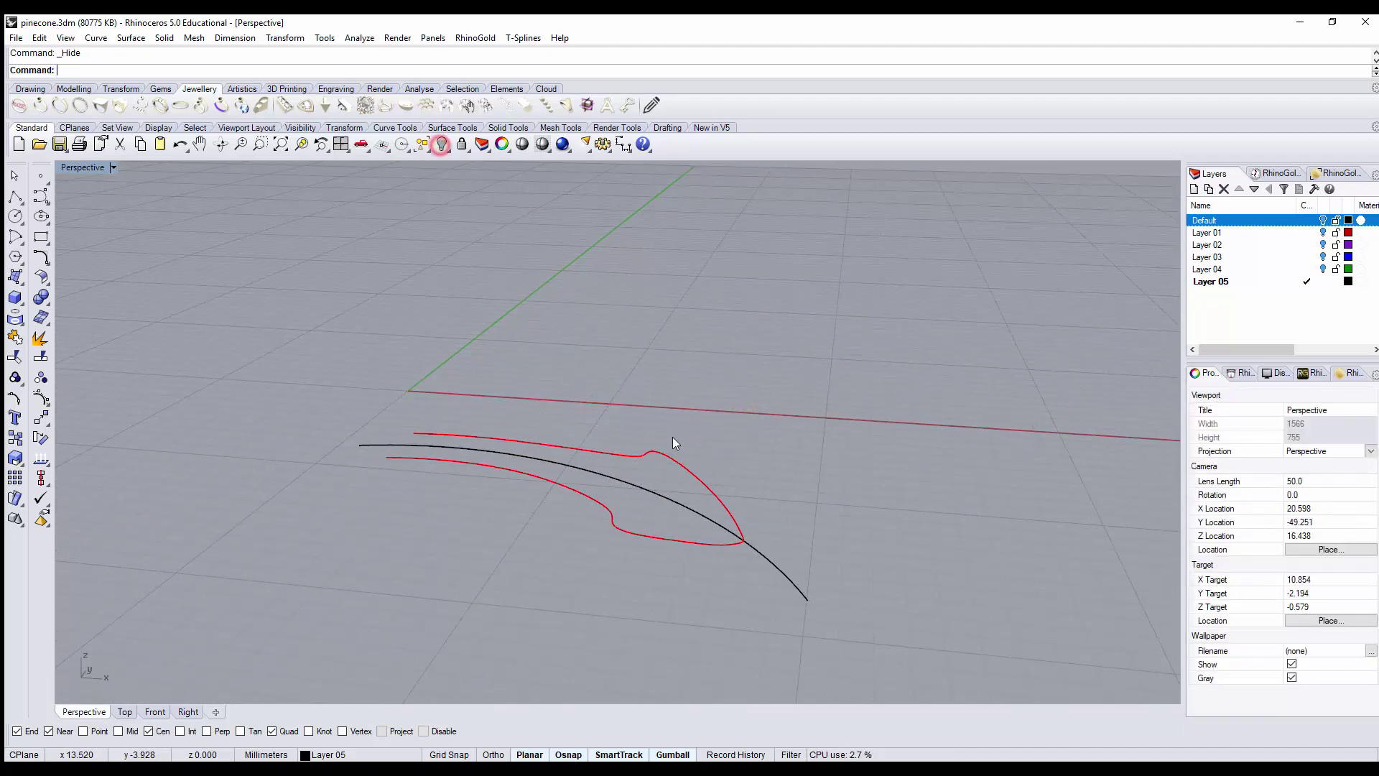
Step: Draw a degree-3 control-point curve in the Front view from the red outline's tip, over a hump and back above its open end
right_click_drag(673, 437, 583, 352)
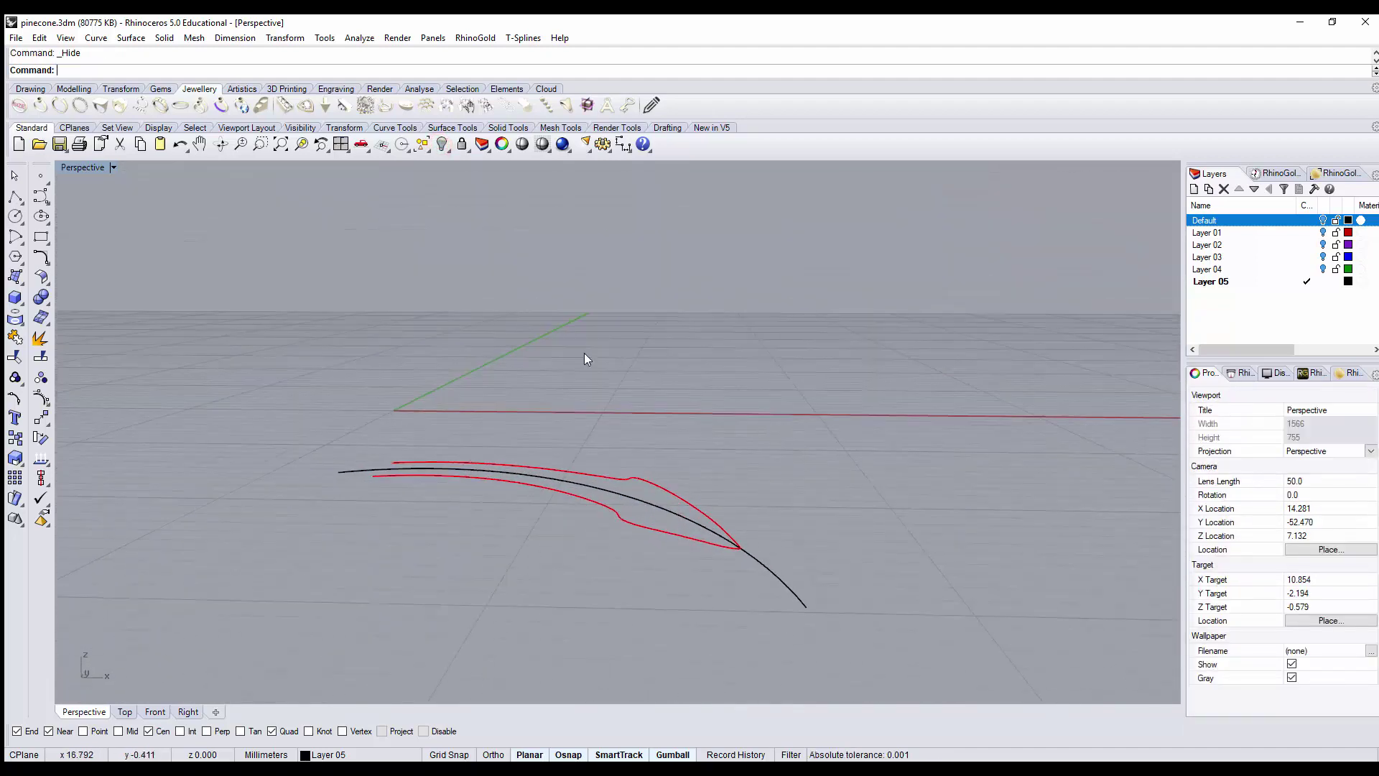
double_click(84, 167)
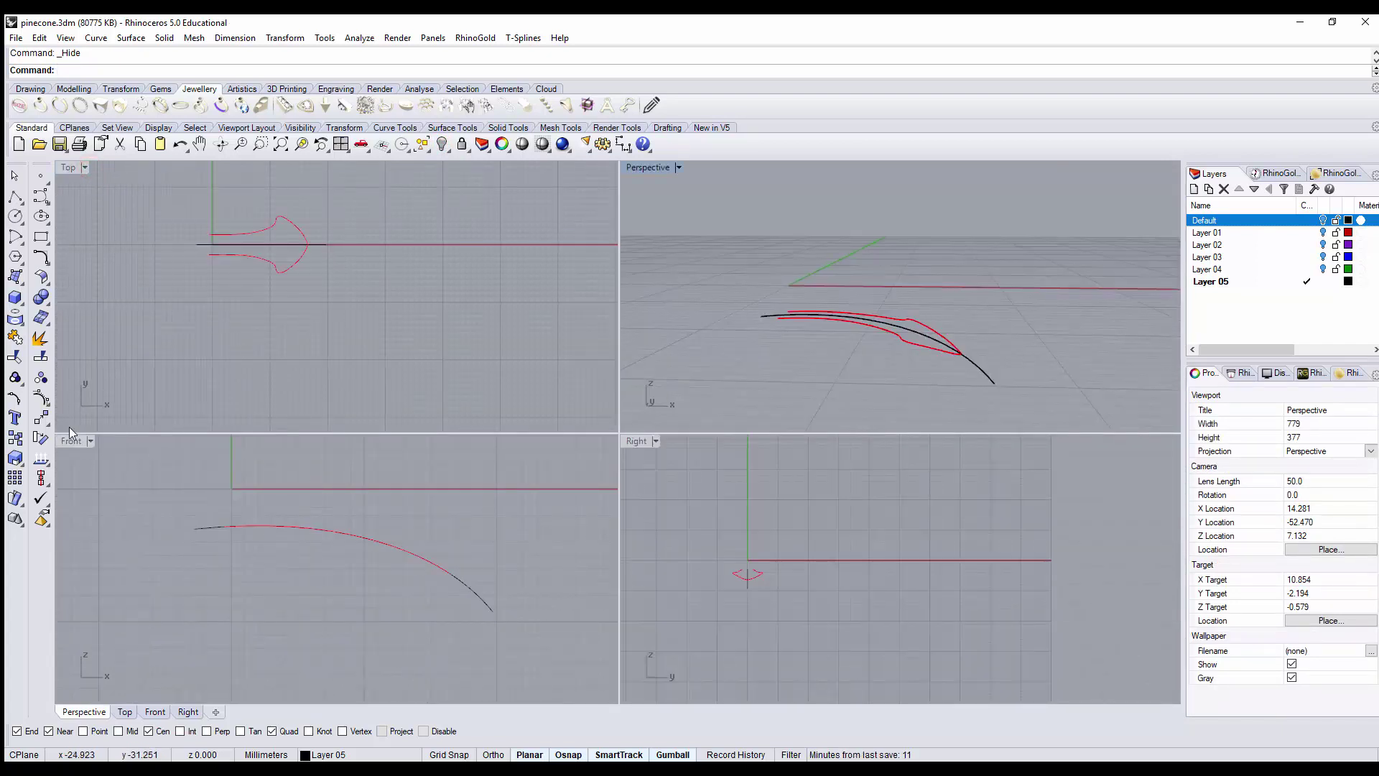
double_click(70, 439)
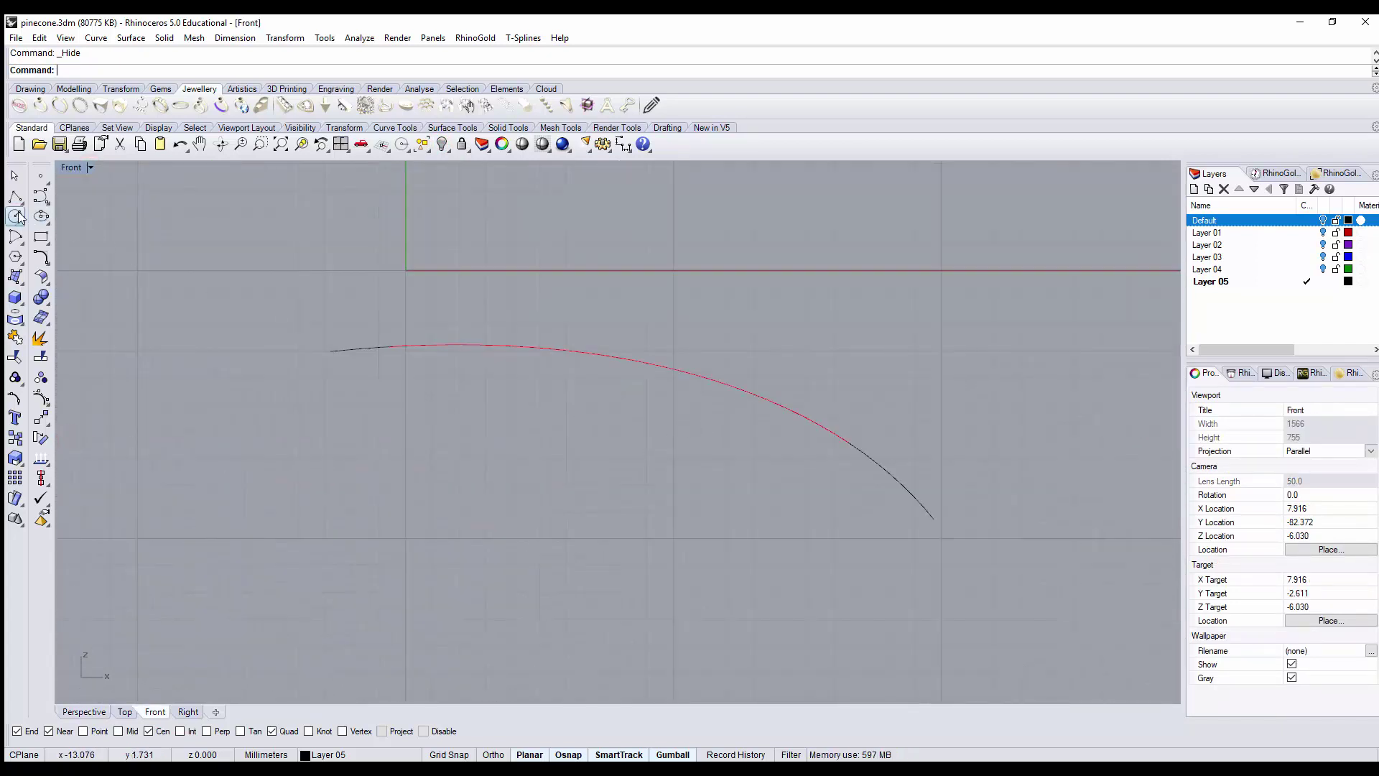
left_click(41, 195)
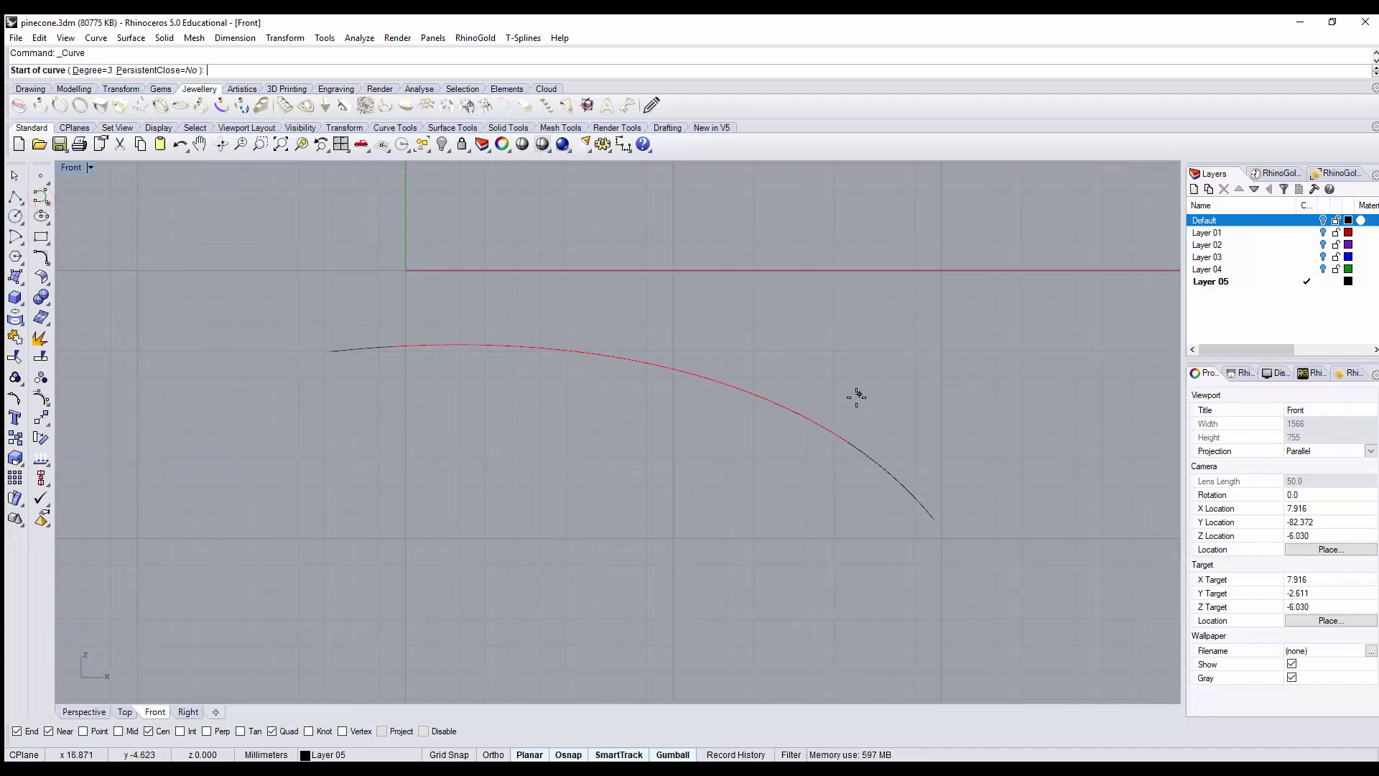
left_click(849, 440)
left_click(860, 307)
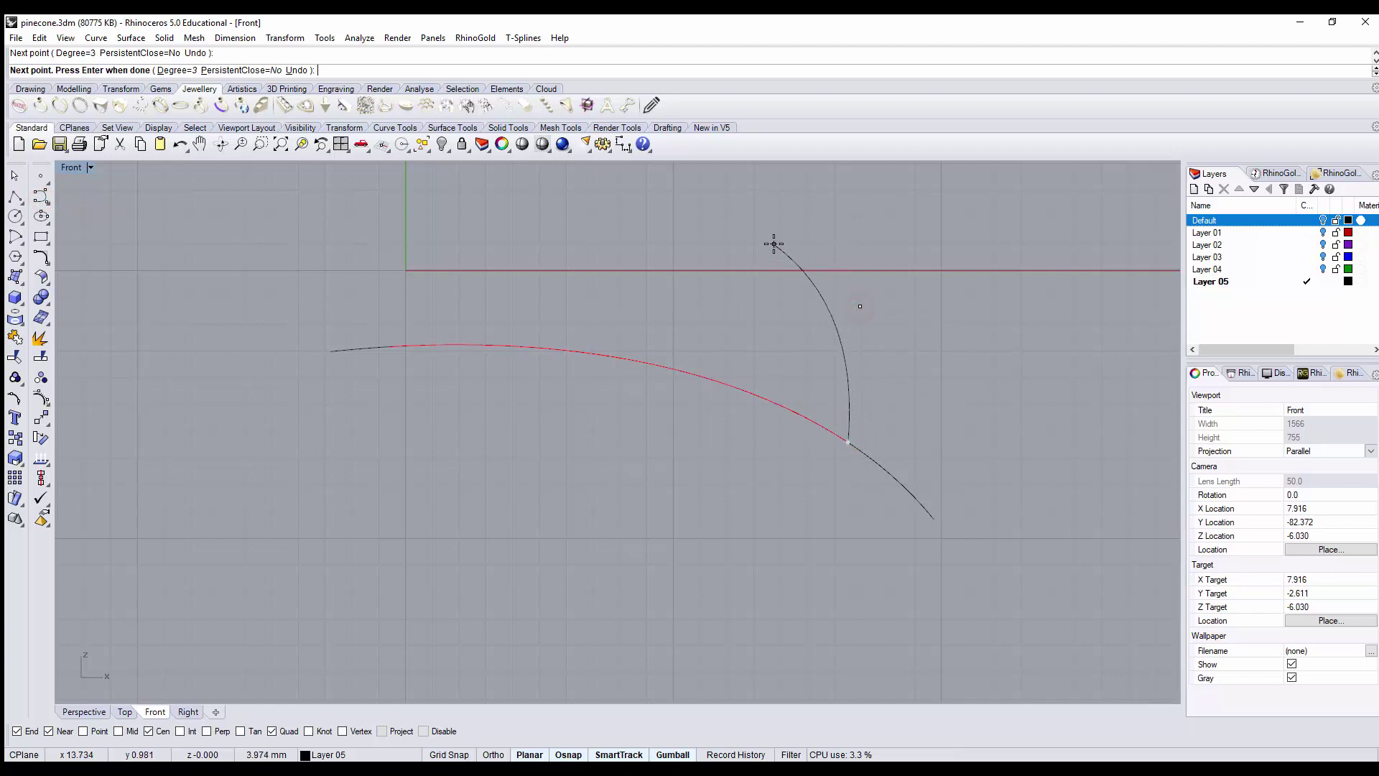
left_click(773, 244)
left_click(719, 286)
left_click(671, 315)
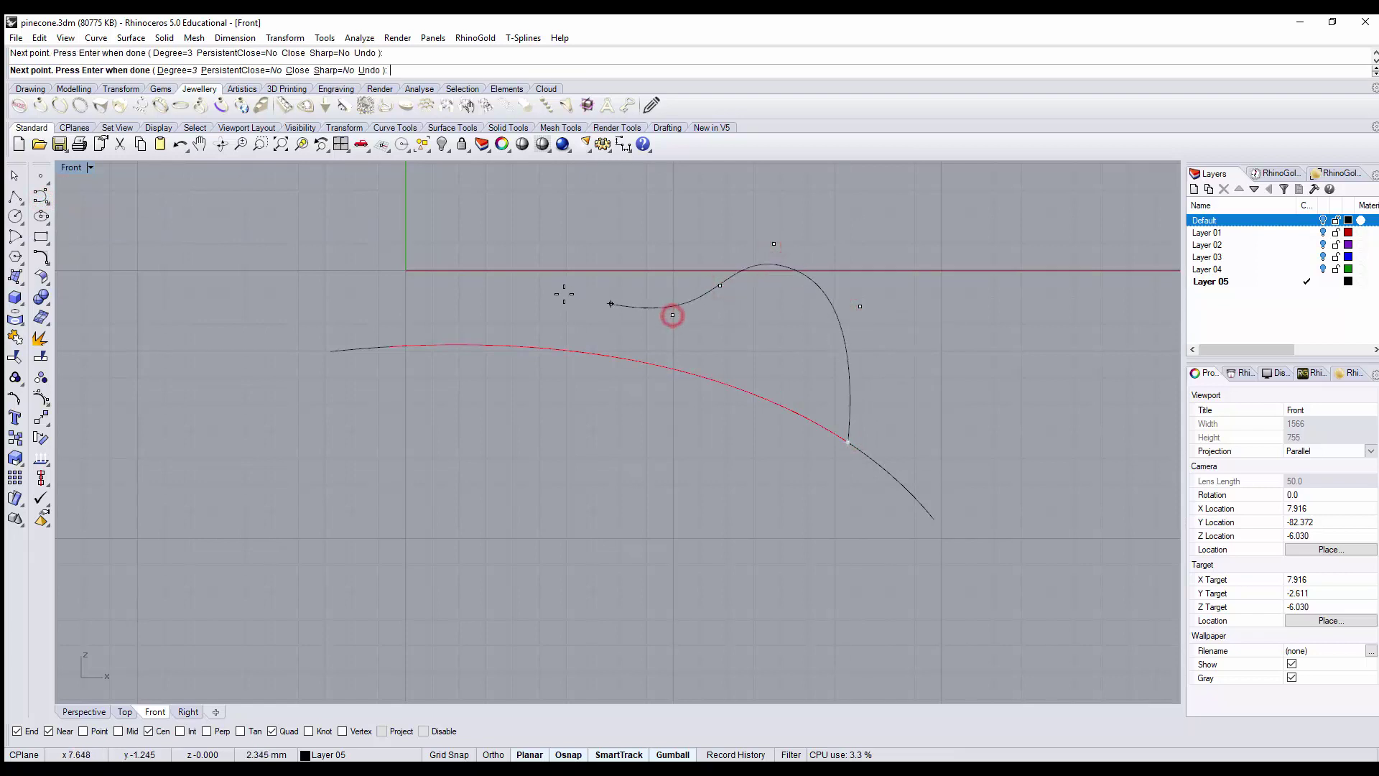
left_click(536, 292)
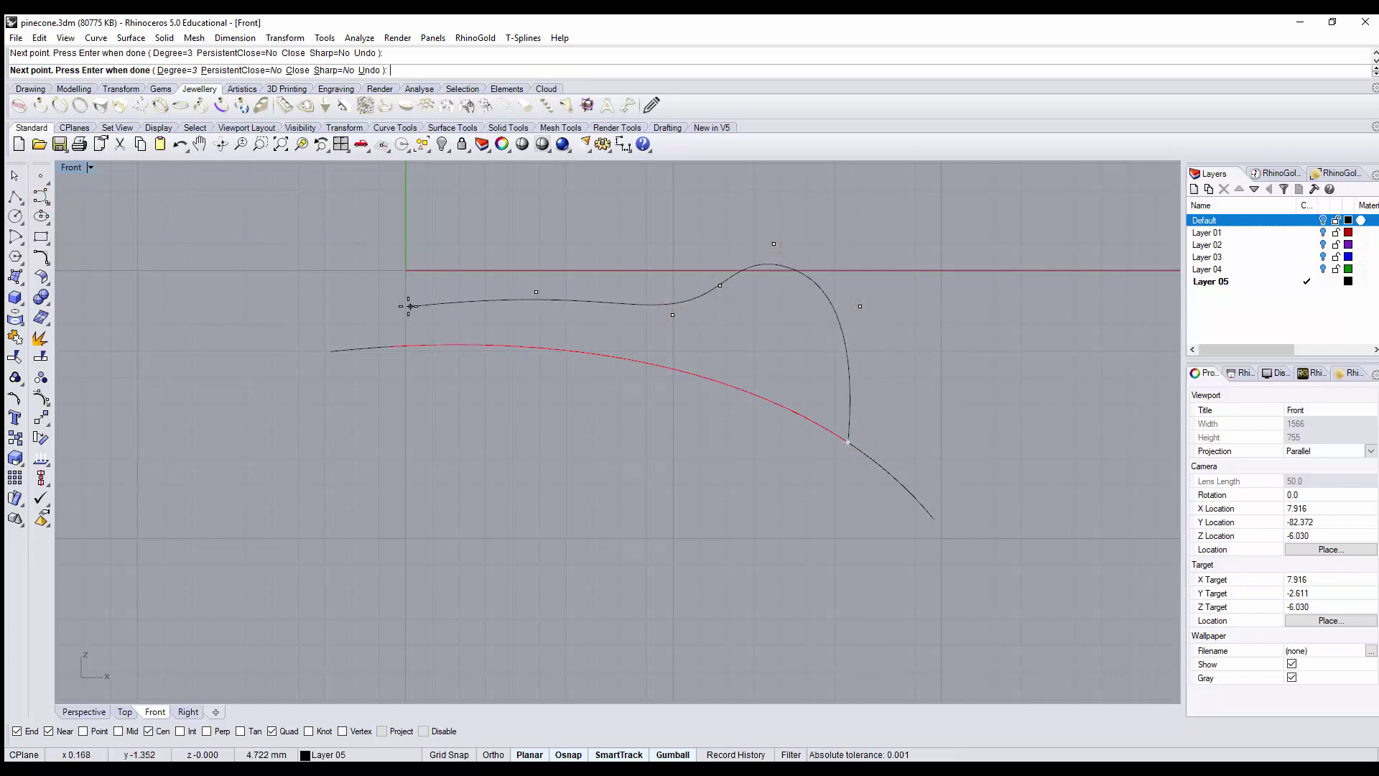
left_click(386, 303)
key("Return")
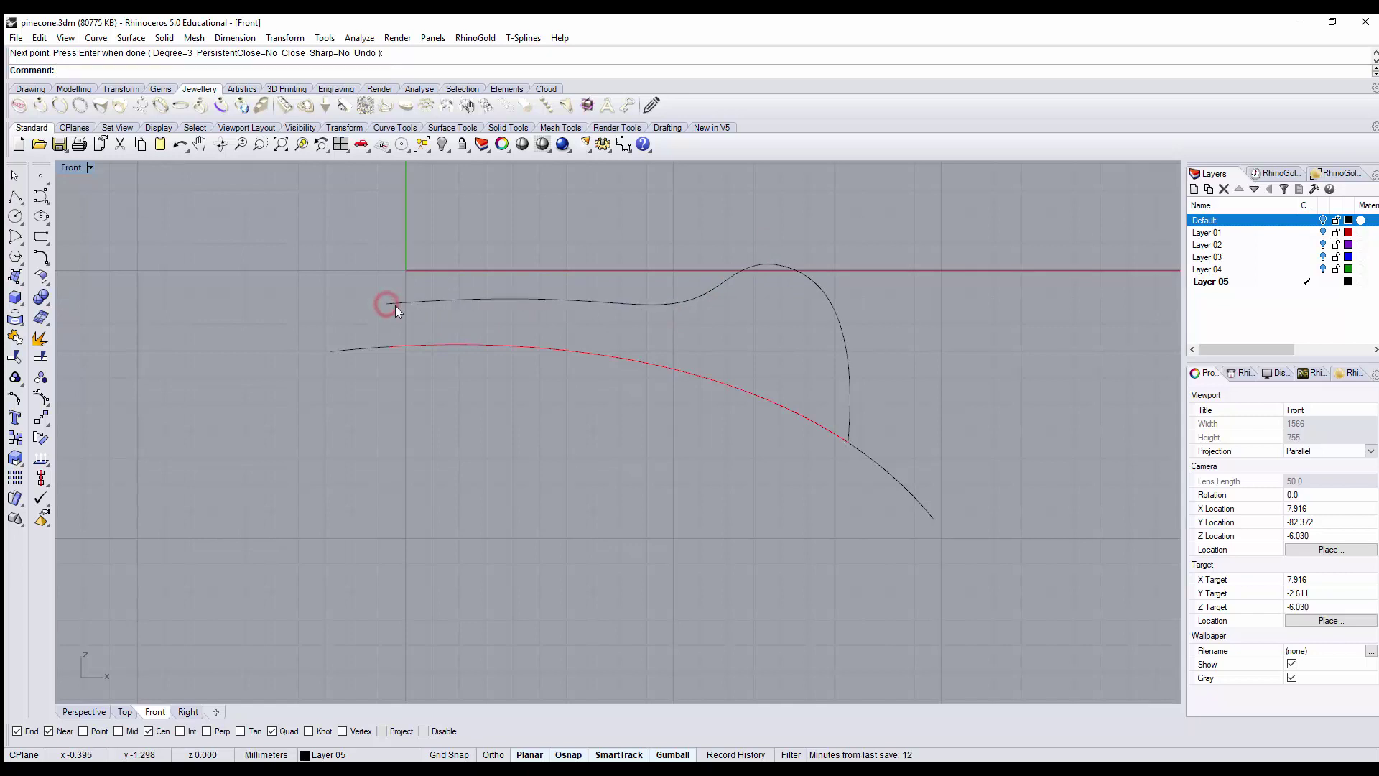
Step: Turn on the upper profile curve's control points and move the ones around the hump to lower and flatten it
scroll(747, 308, "up", 2)
left_click(764, 292)
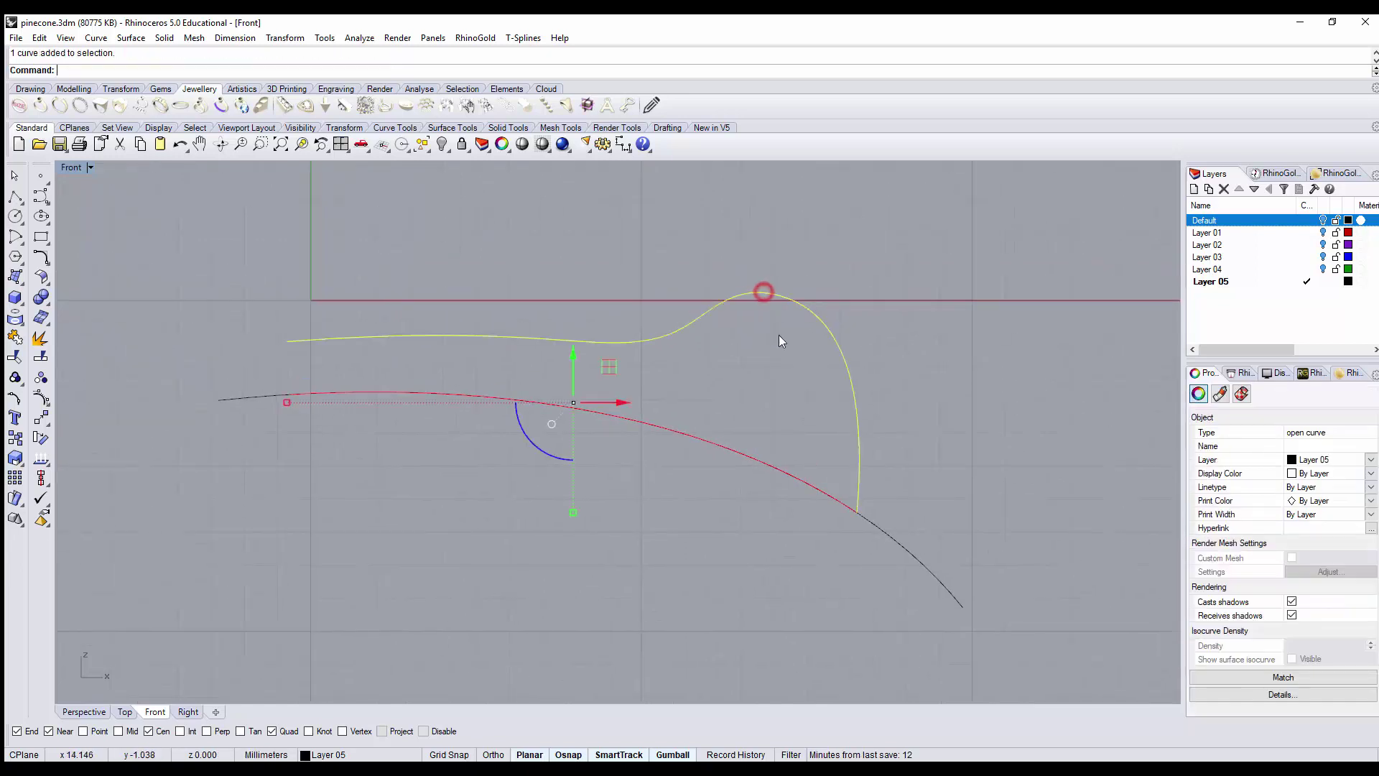
left_click(43, 401)
left_click_drag(710, 348, 712, 351)
left_click_drag(730, 283, 744, 319)
left_click(766, 268)
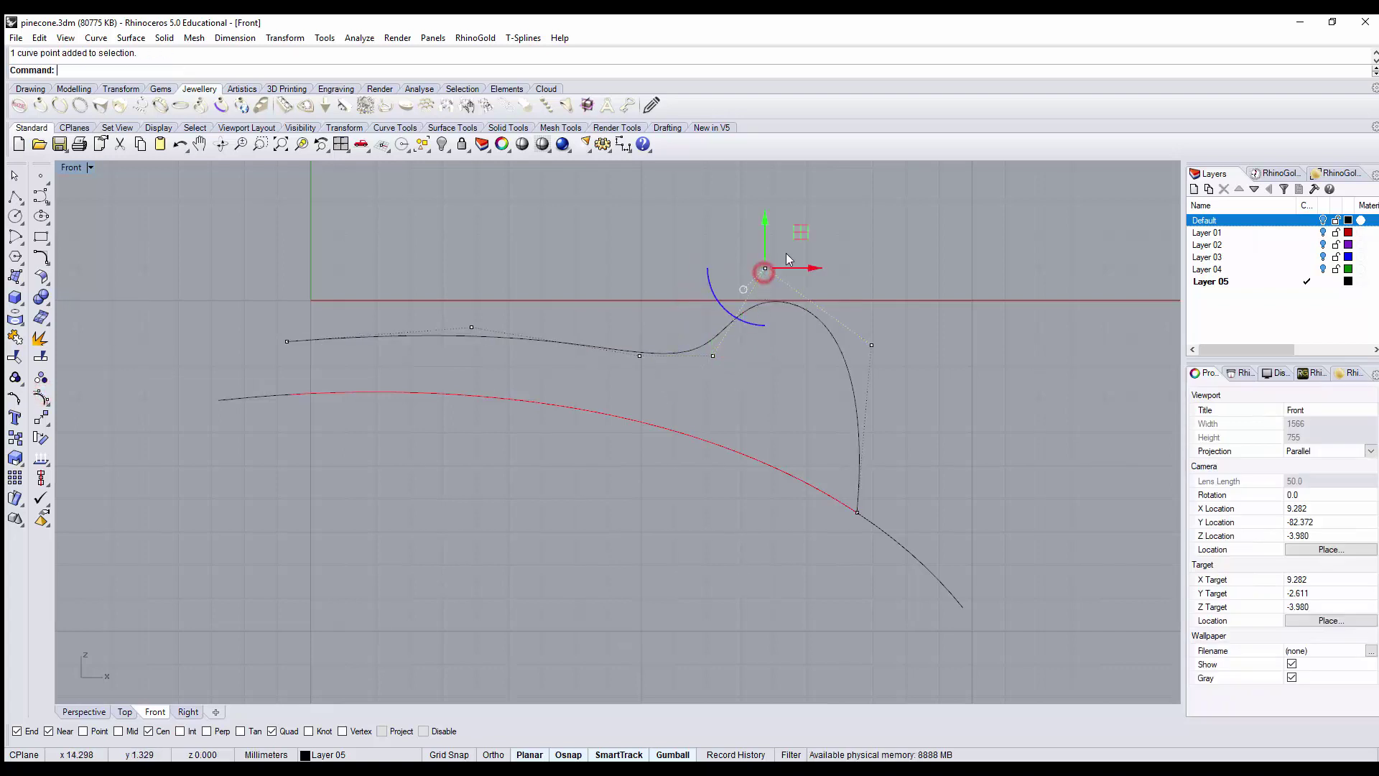
left_click_drag(806, 234, 829, 305)
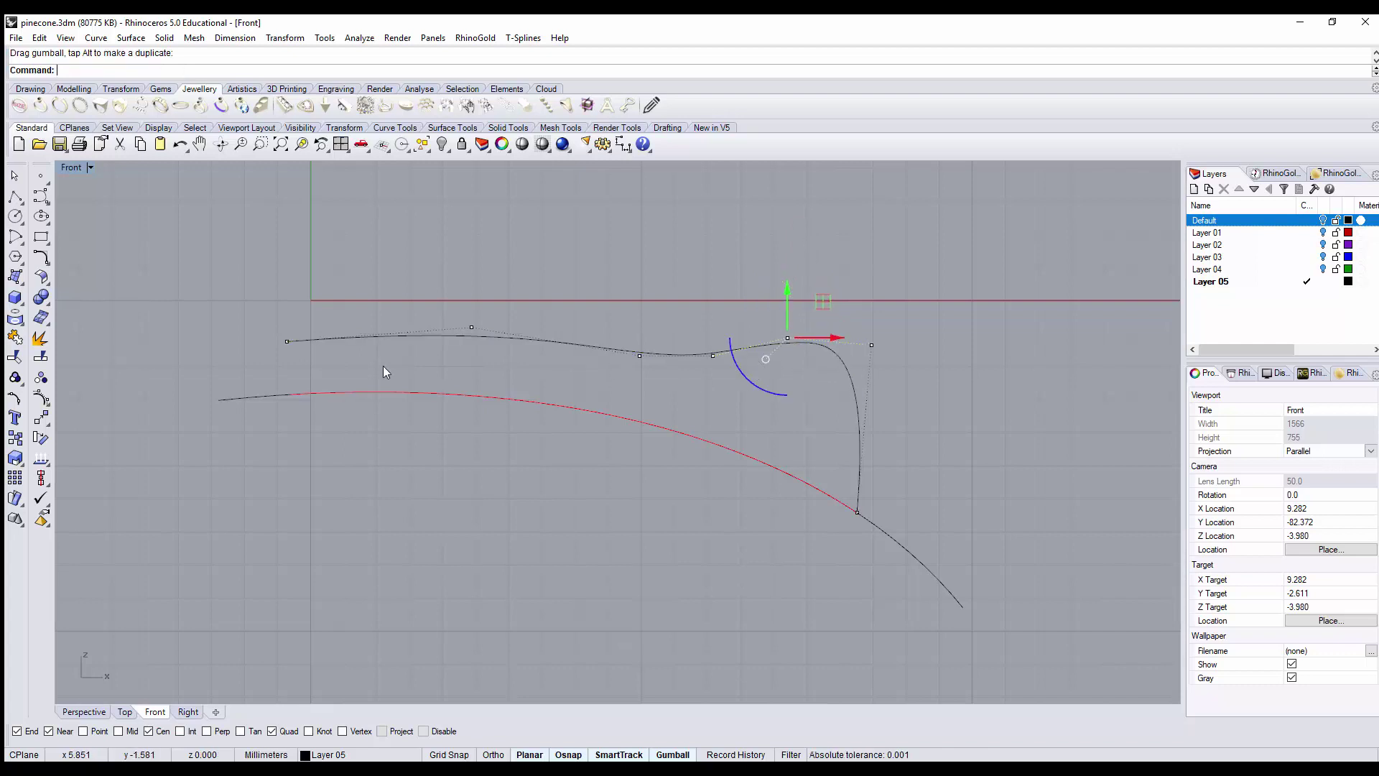
Step: Insert an extra control point on the upper profile curve's steep front drop, between the hump and the tip
left_click(46, 400)
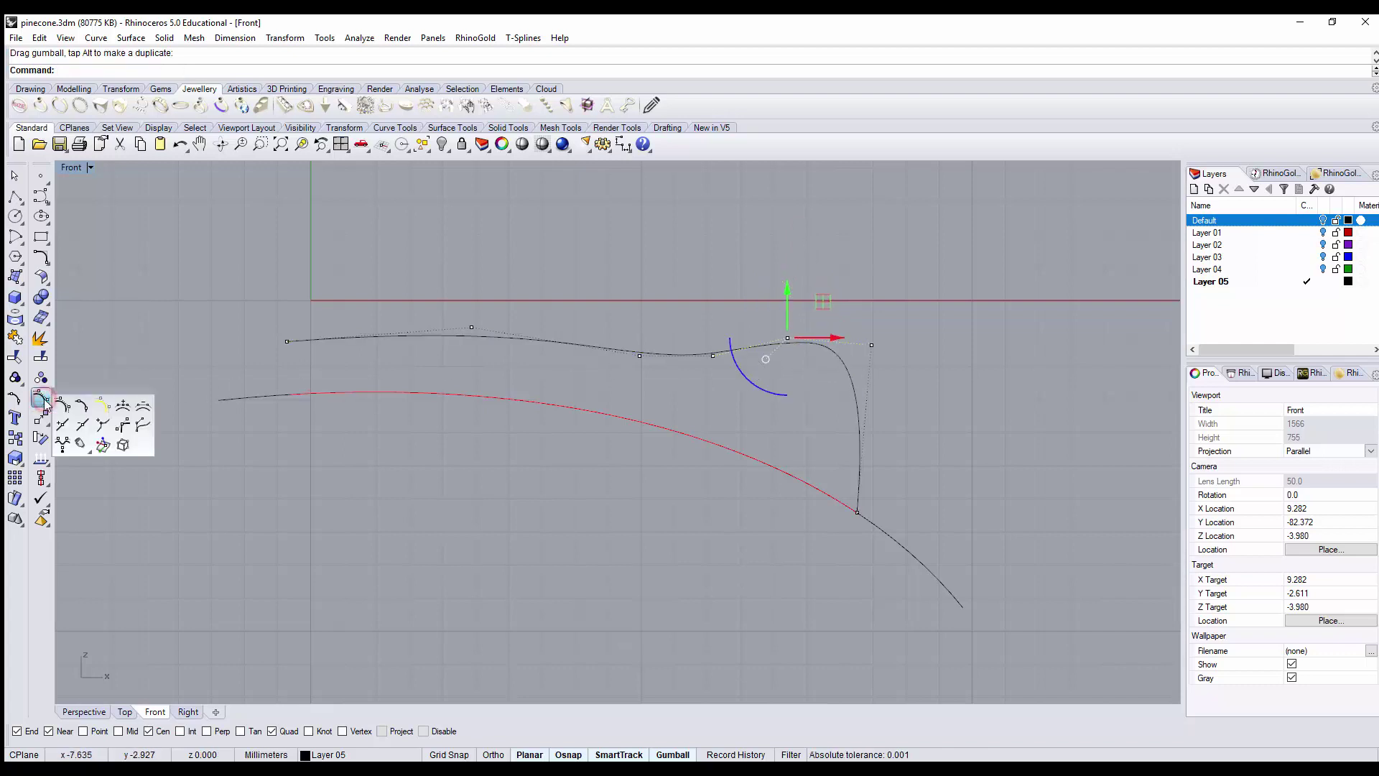
left_click_drag(90, 393, 544, 196)
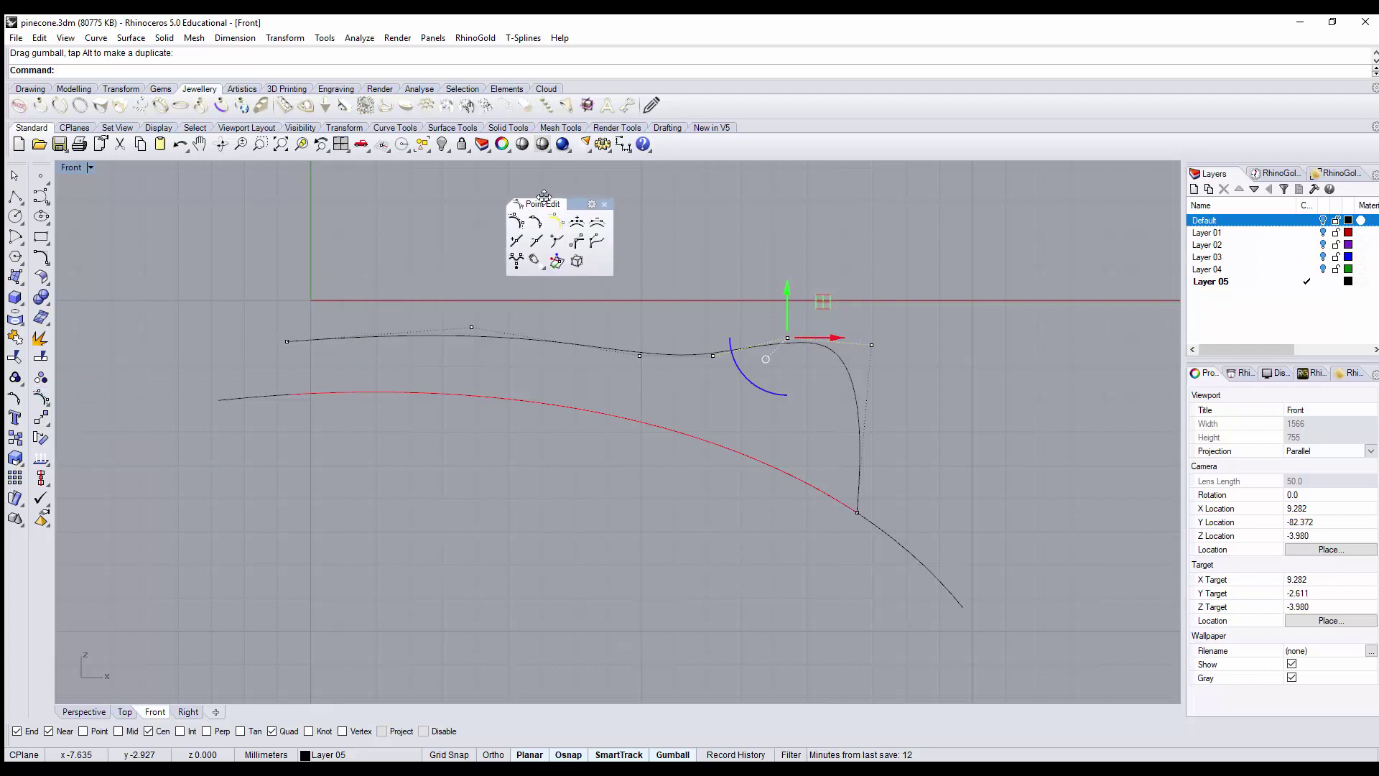
left_click(581, 229)
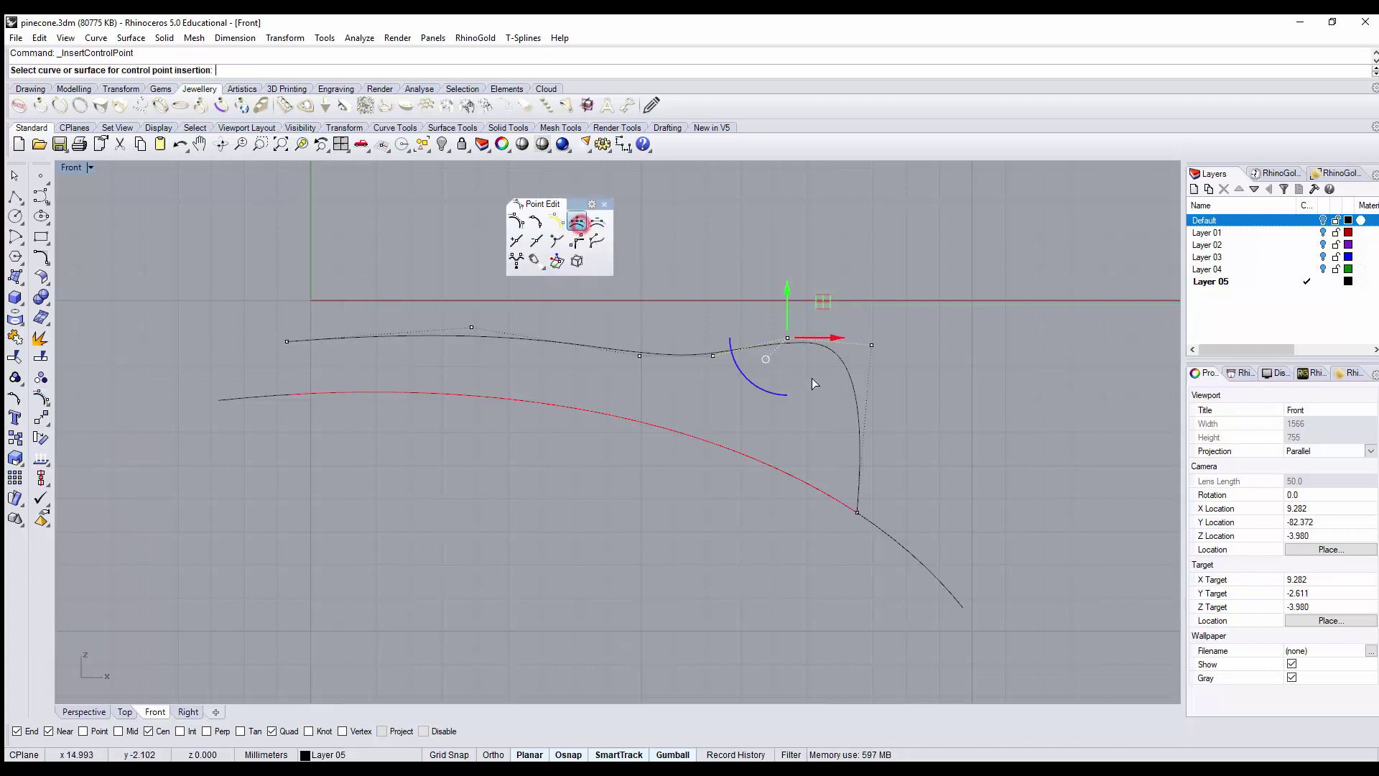
left_click(863, 427)
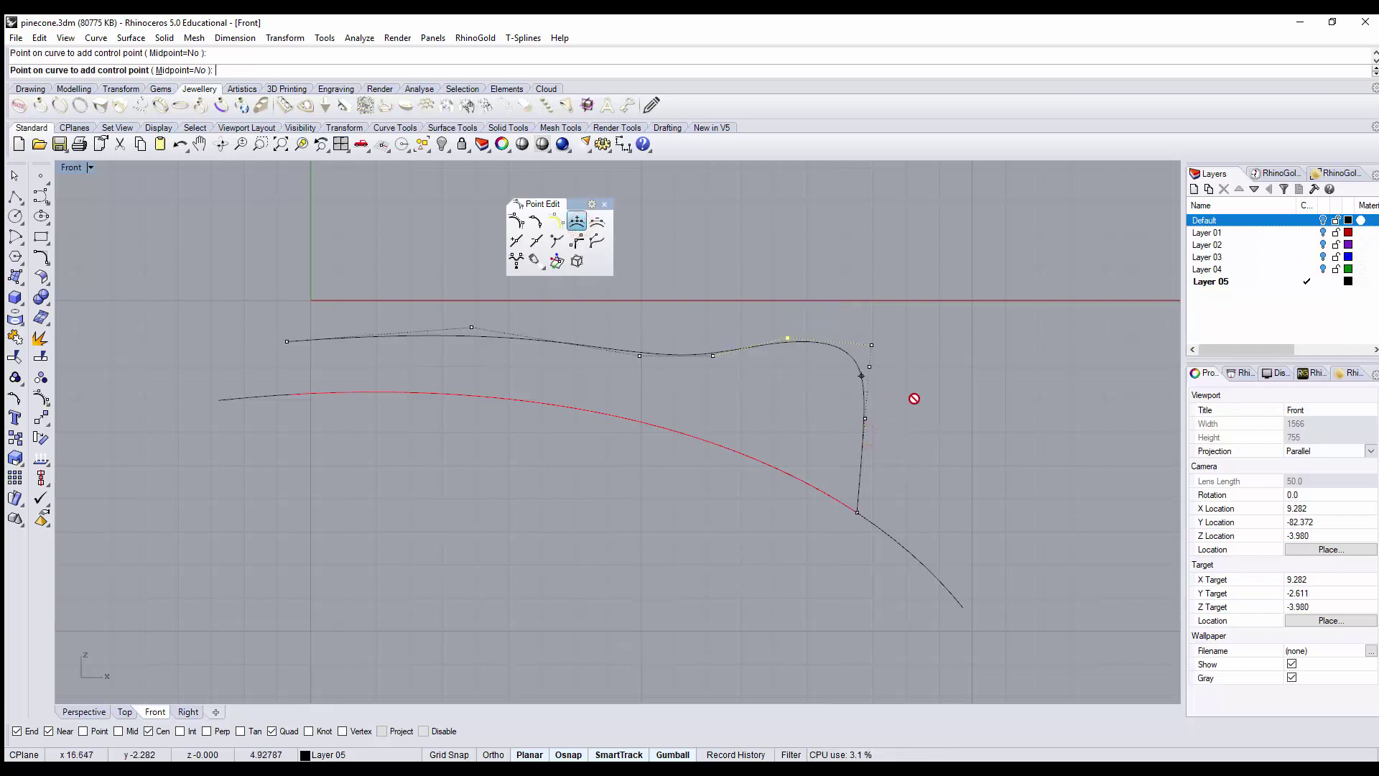
key("Return")
Step: Move the new front control point down and outward, and reposition the points behind the hump to deepen the dip
left_click(866, 419)
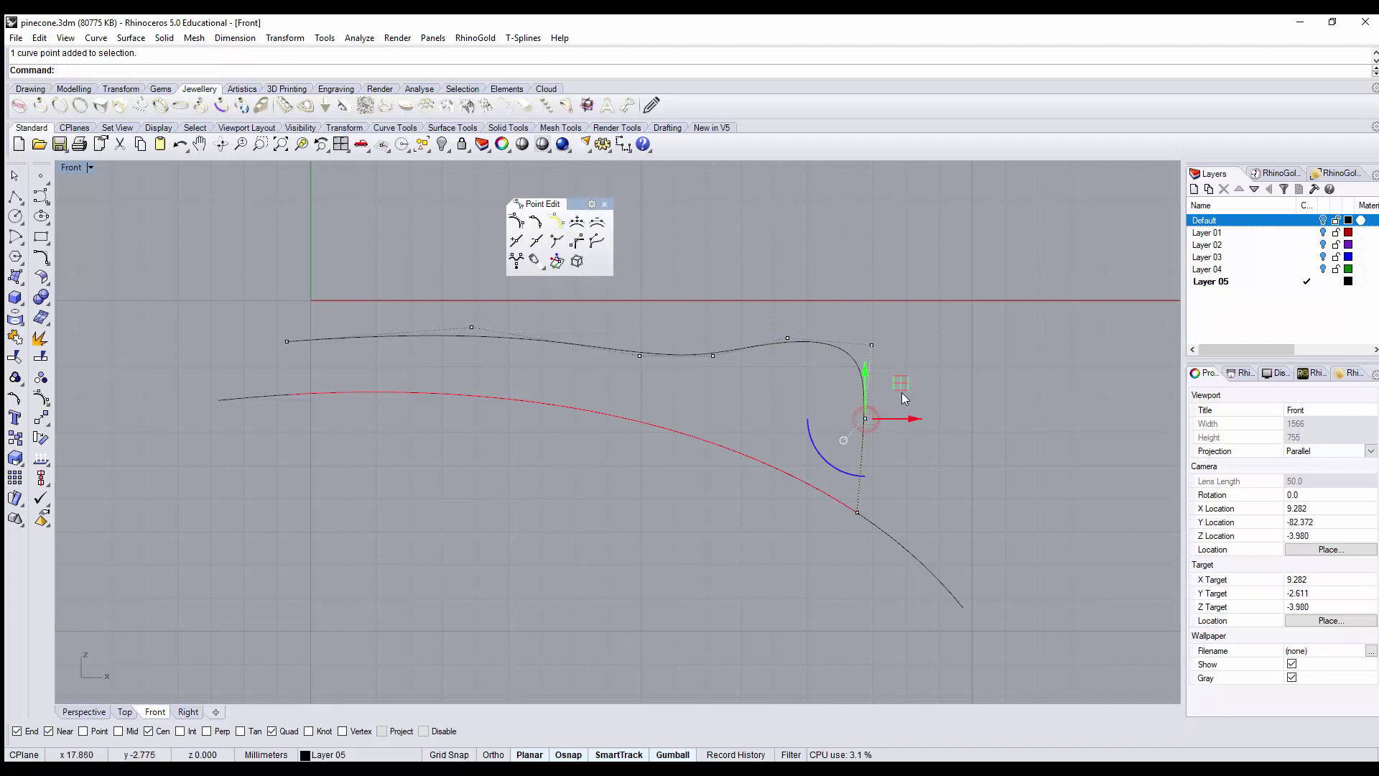
left_click_drag(902, 391, 910, 439)
left_click(788, 339)
left_click_drag(816, 295, 750, 353)
left_click(712, 355)
left_click(788, 267)
key("ctrl+F4")
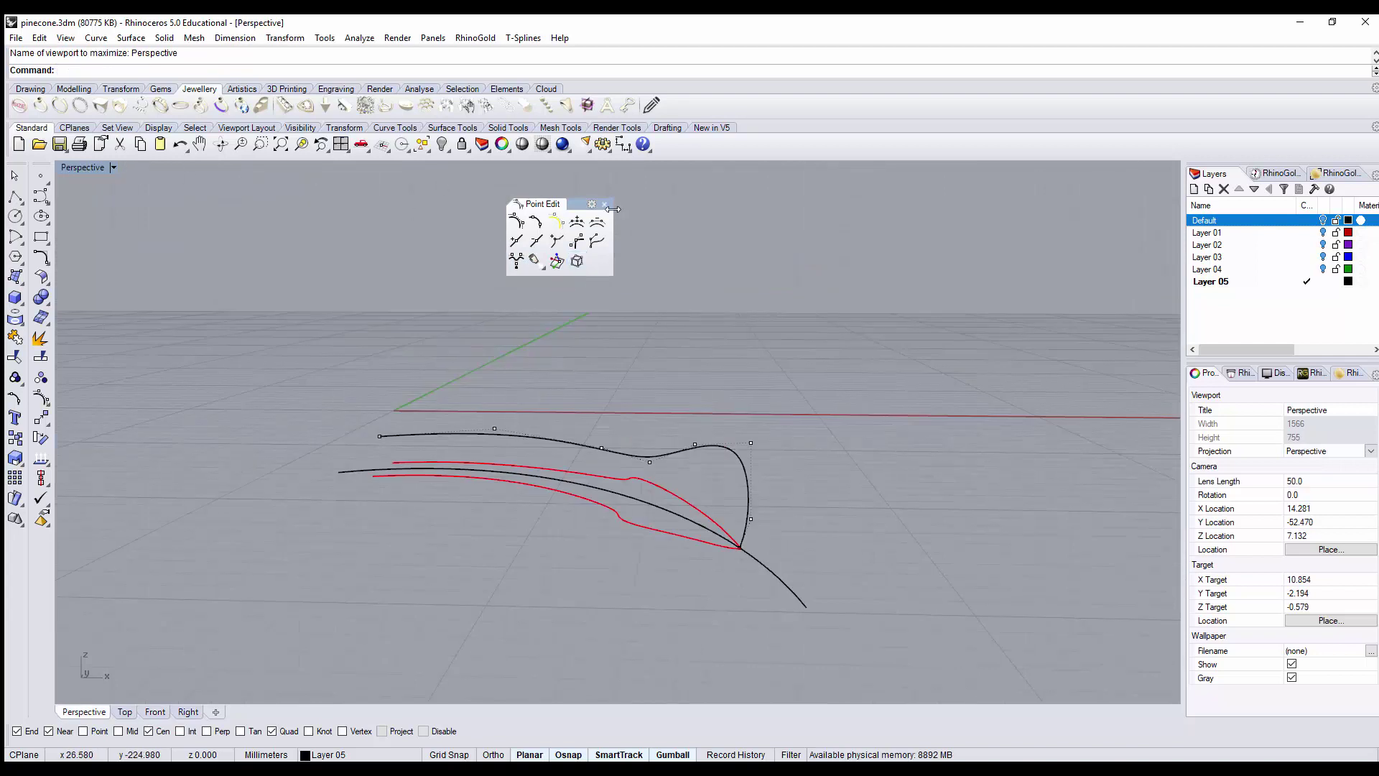
left_click(604, 204)
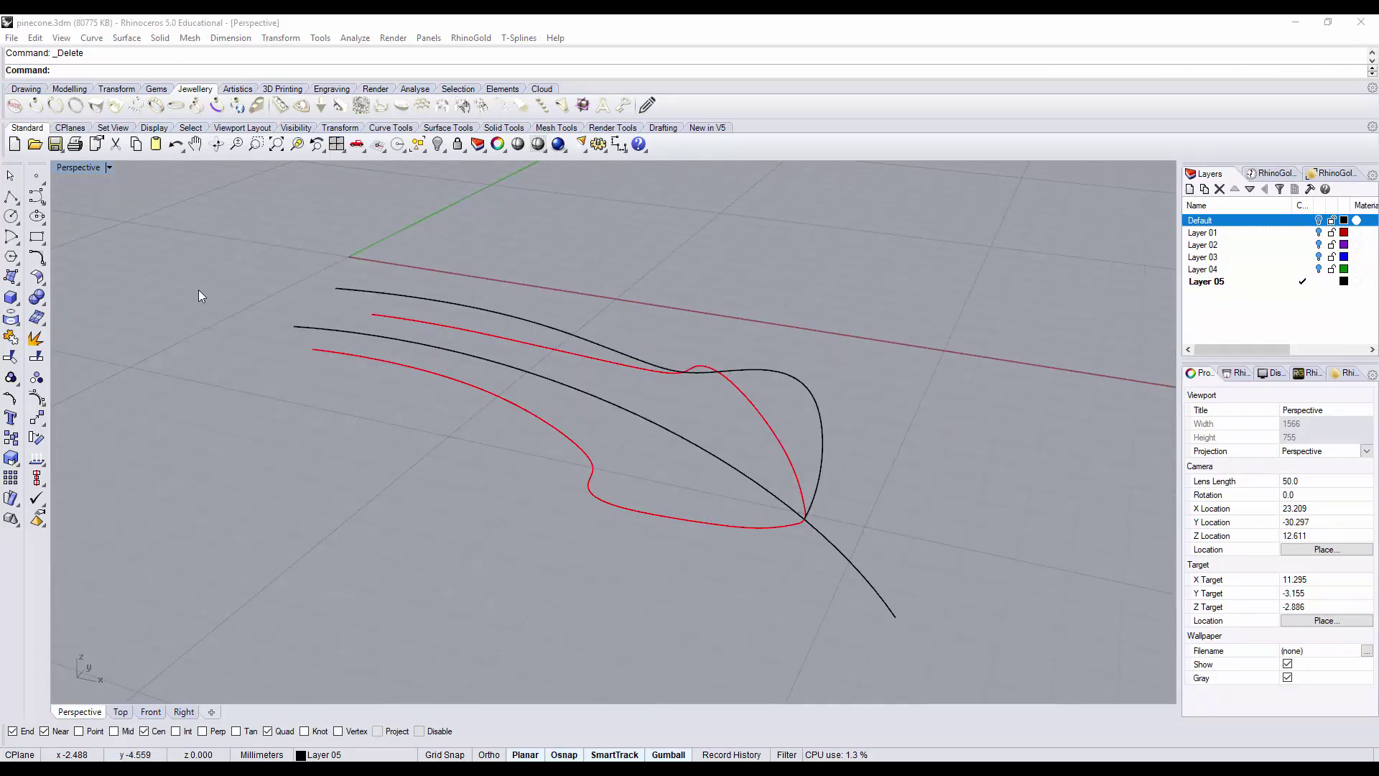
Step: Draw a start-end-point arc between the red outline's two open ends, passing through the upper profile curve's end
left_click(12, 237)
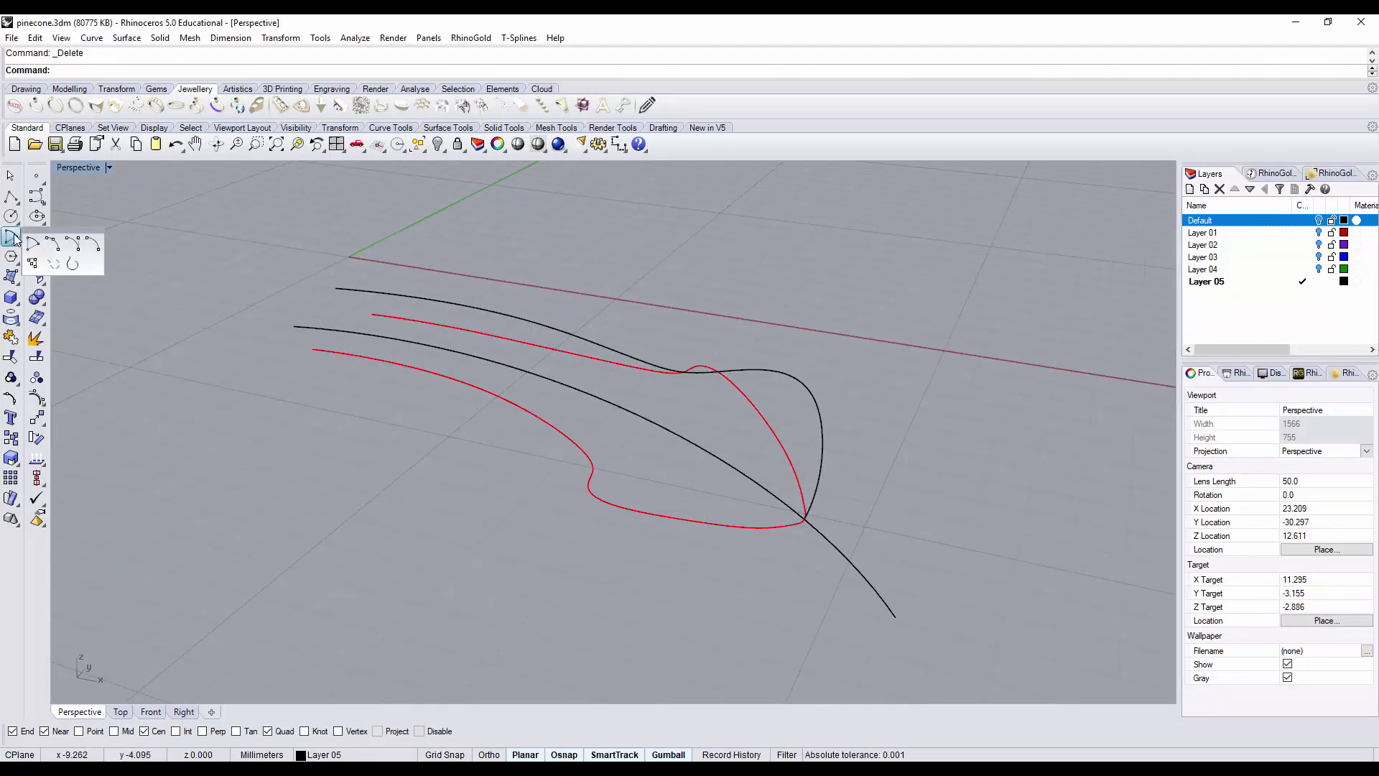
left_click(54, 245)
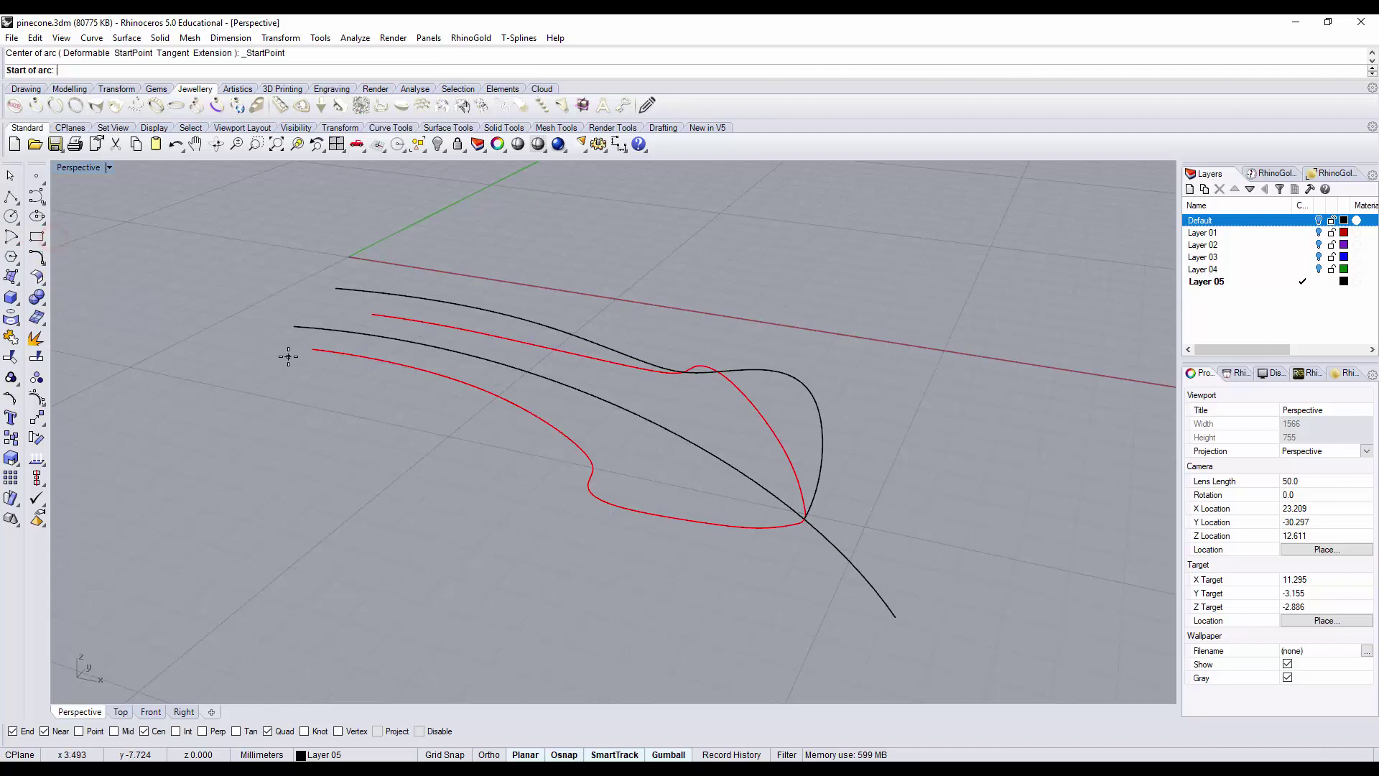
left_click(313, 350)
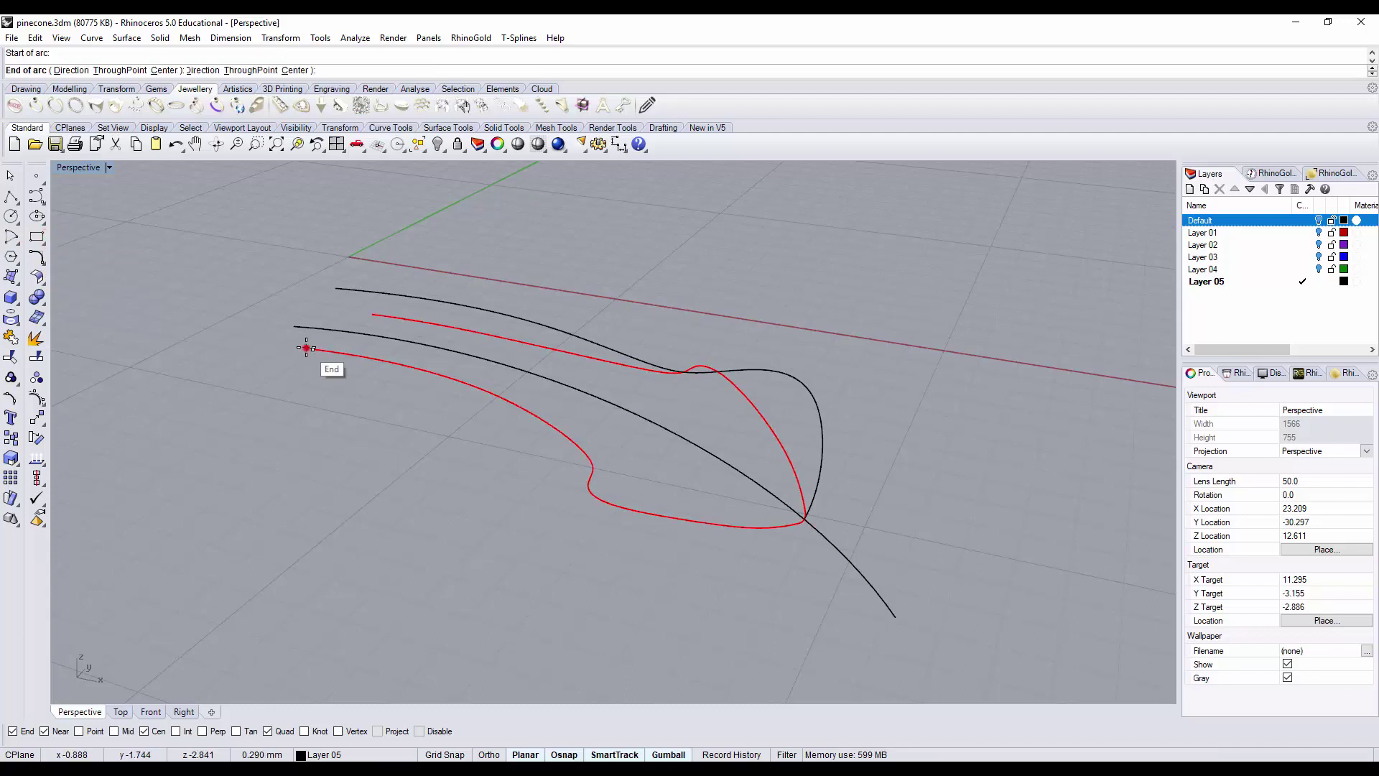
left_click(373, 314)
left_click(332, 290)
Step: Split the red outline at the tip using the upper profile curve as cutter, and check the halves by selecting them
right_click_drag(441, 421, 400, 432)
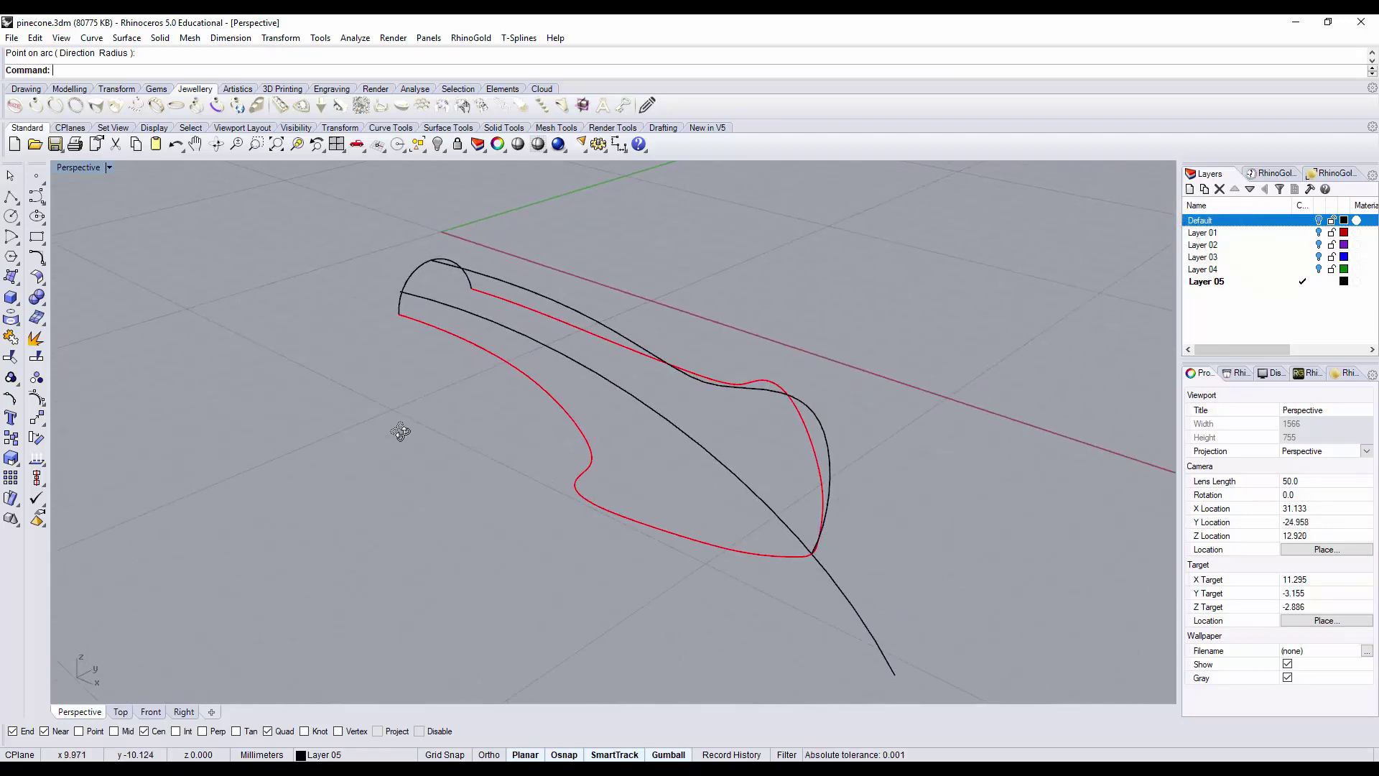
left_click(685, 542)
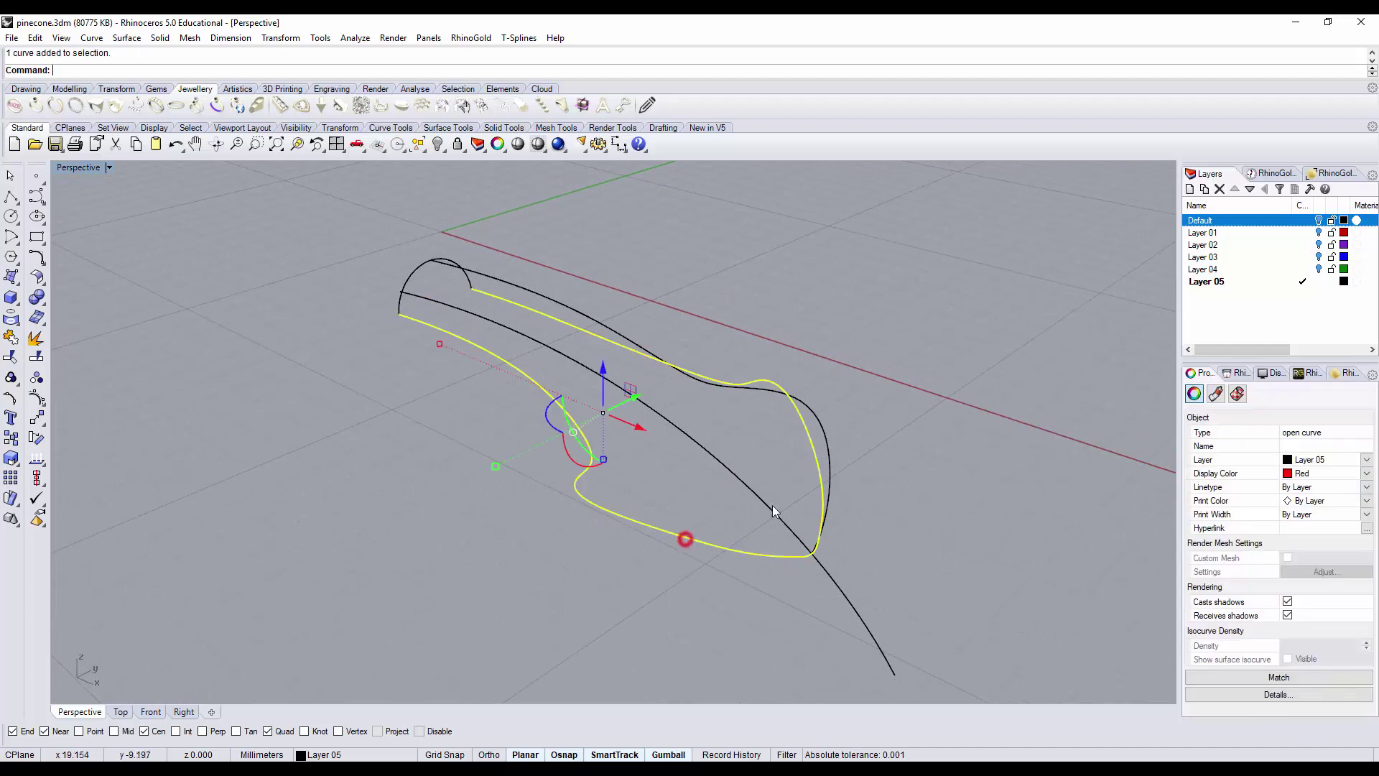
left_click(34, 439)
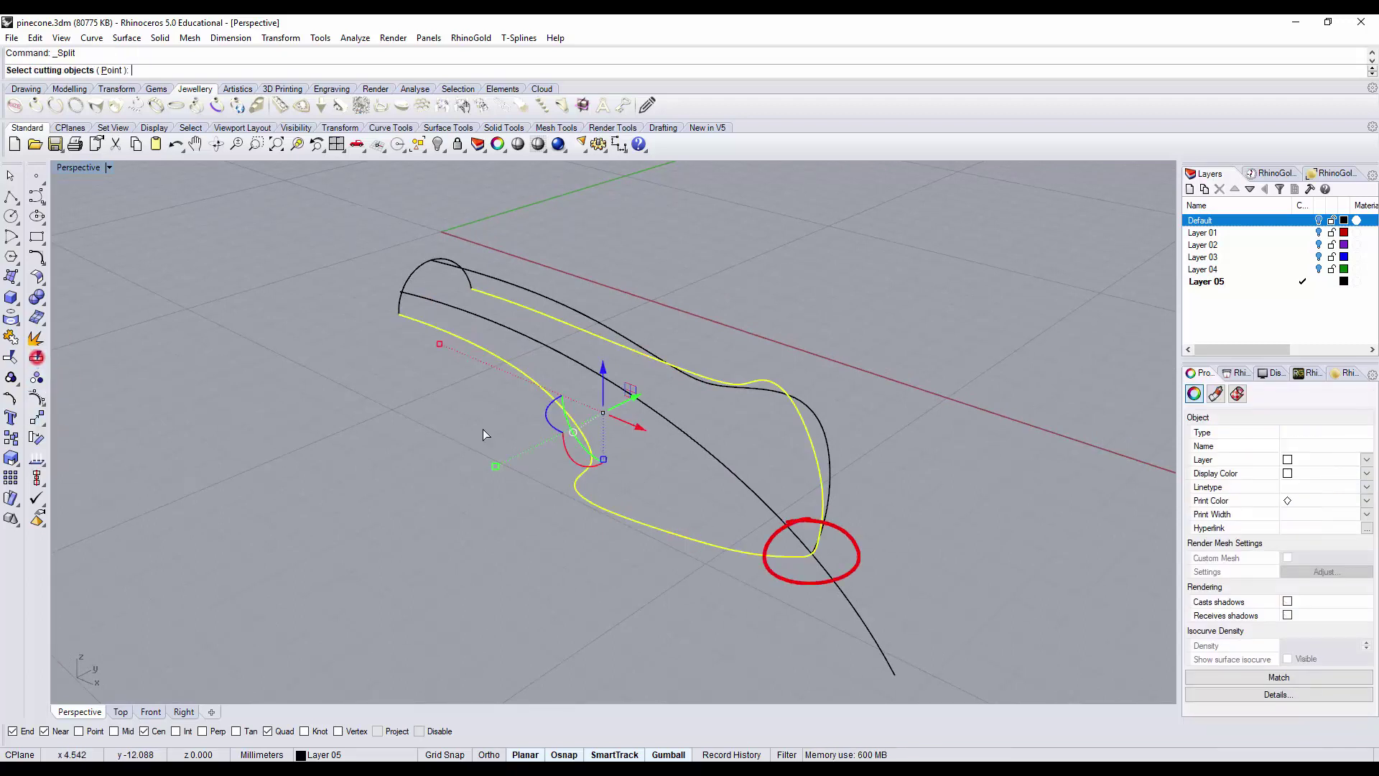
left_click(828, 448)
right_click(876, 553)
left_click(908, 502)
right_click_drag(865, 560, 851, 515)
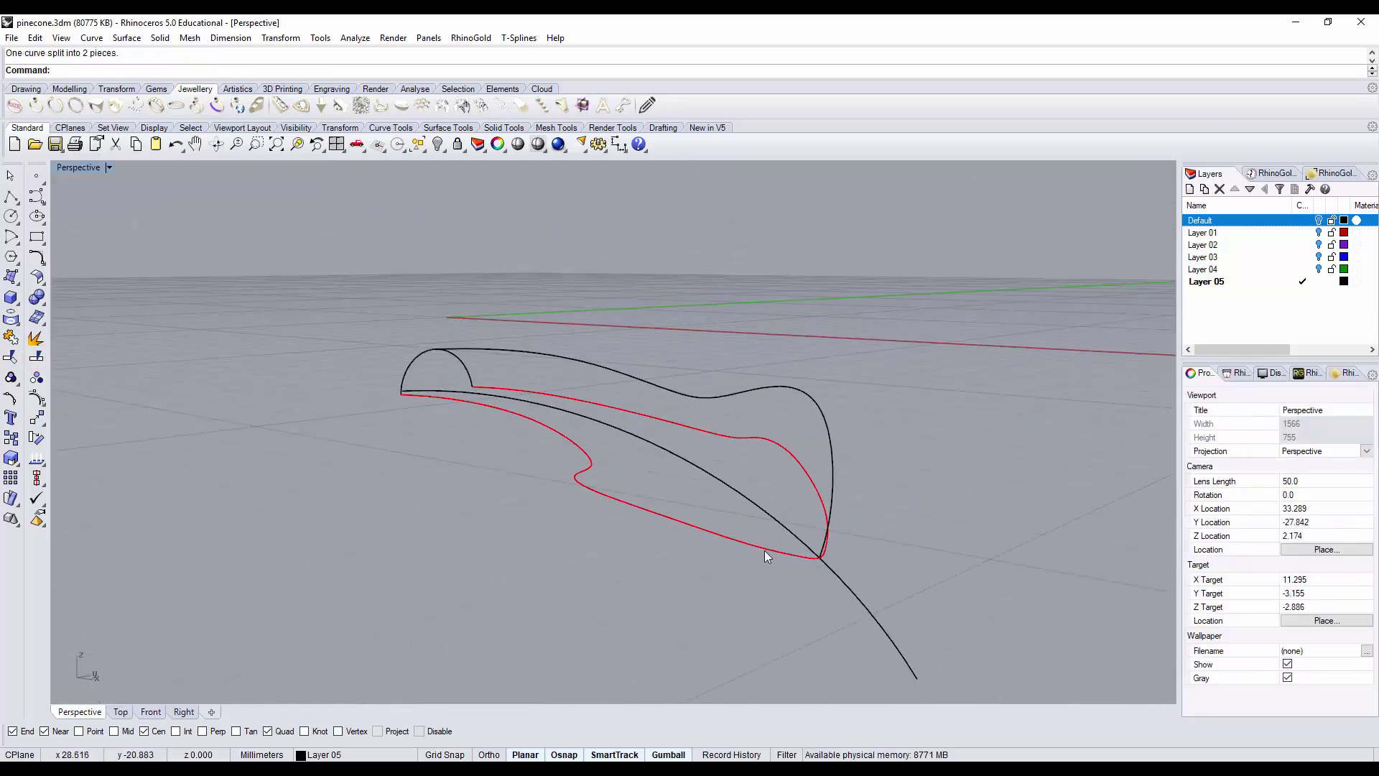
left_click(764, 550)
left_click(832, 484)
left_click(814, 495)
left_click(640, 287)
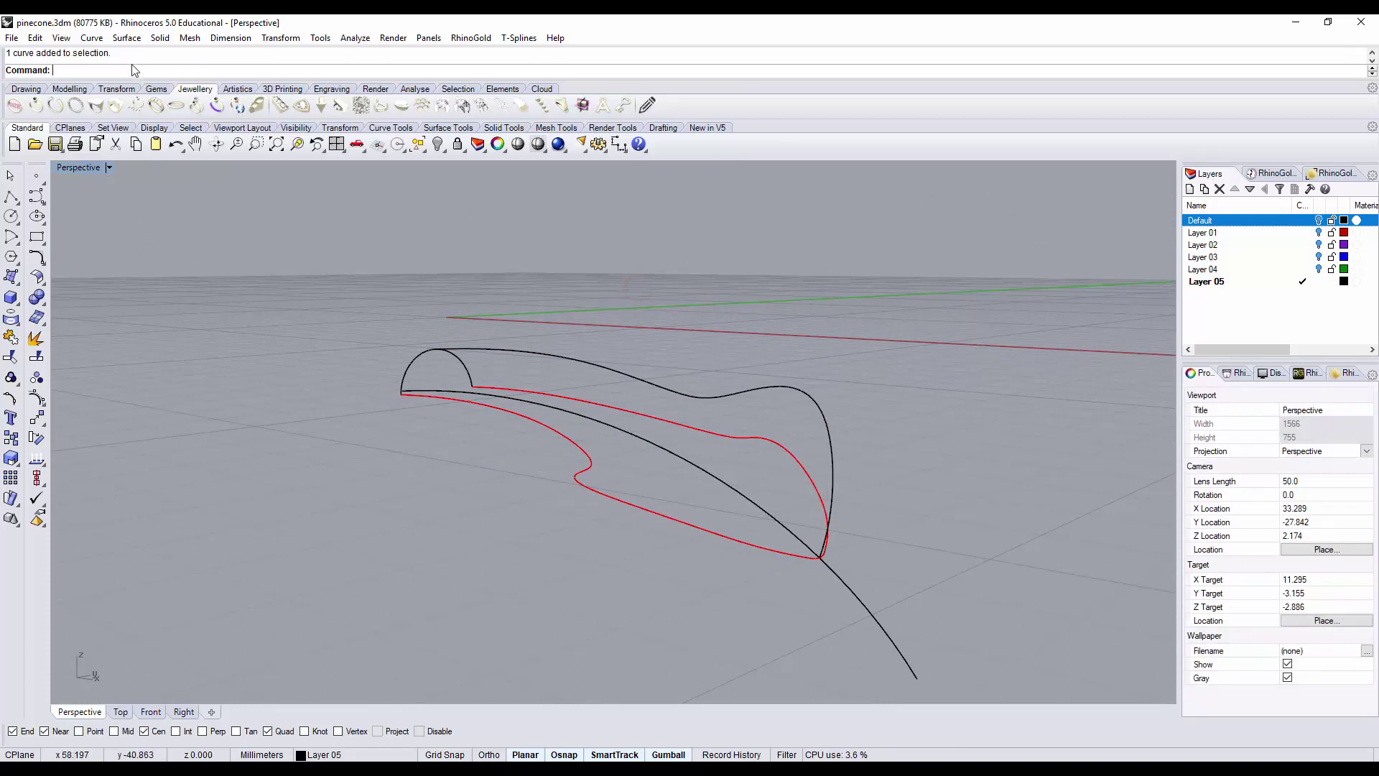
Step: Try a curve-network surface from both red outline halves, the upper profile curve and the end arc
left_click(130, 39)
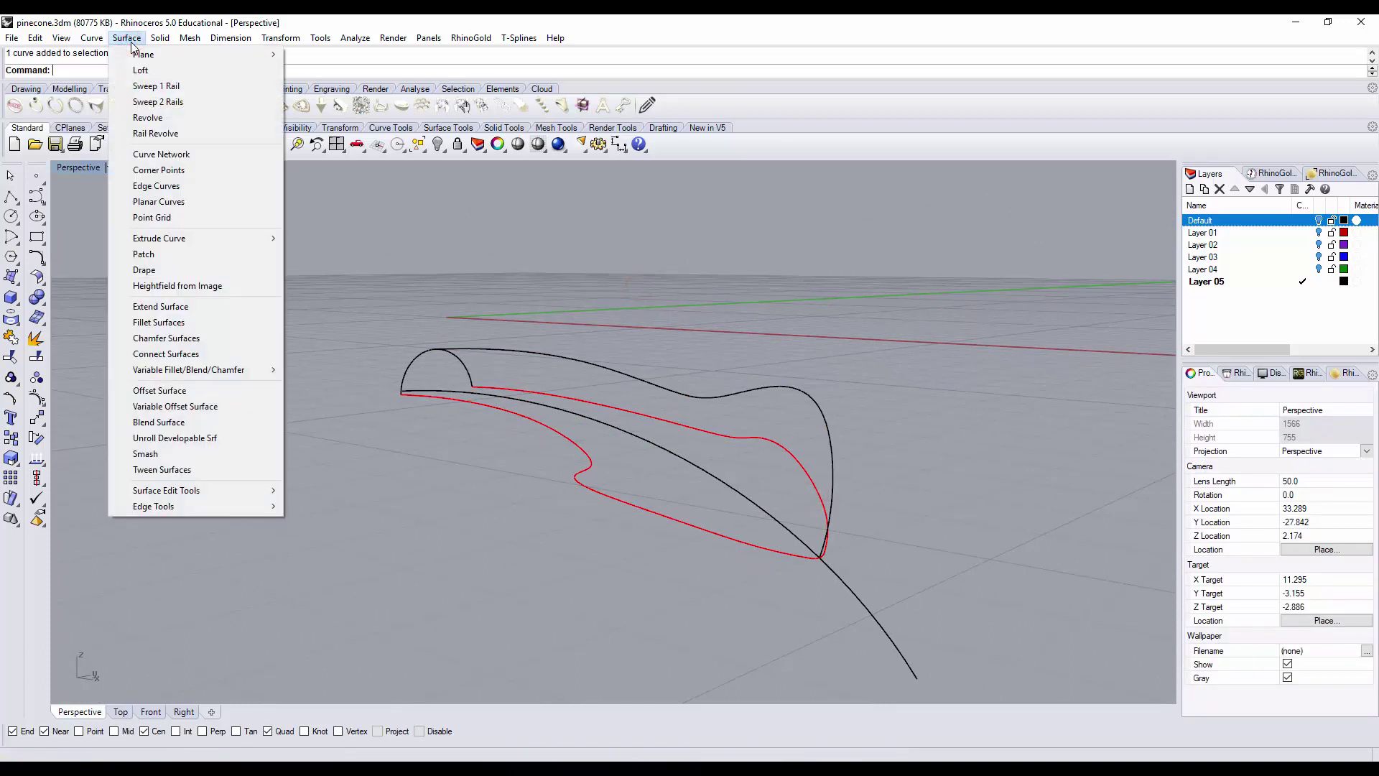
left_click(159, 156)
right_click_drag(437, 407, 419, 486)
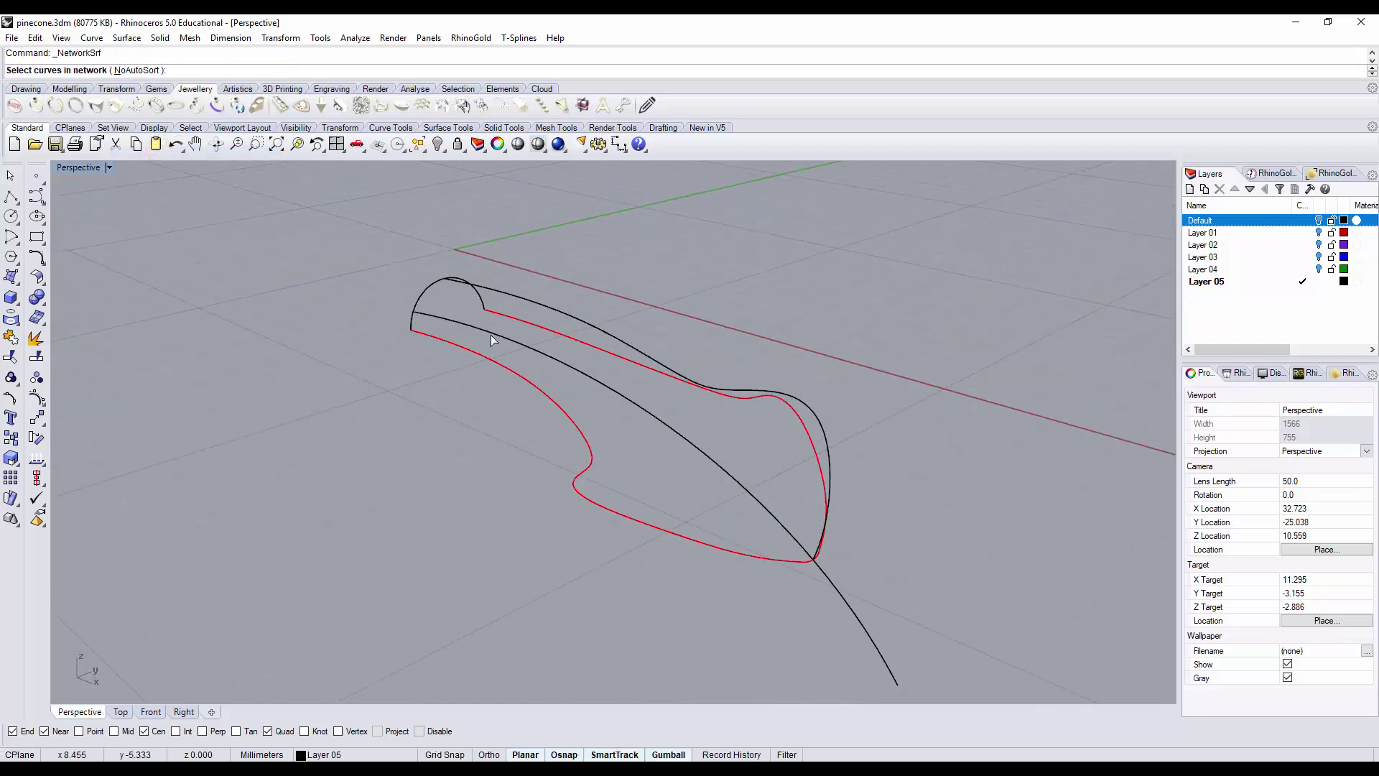
left_click(488, 362)
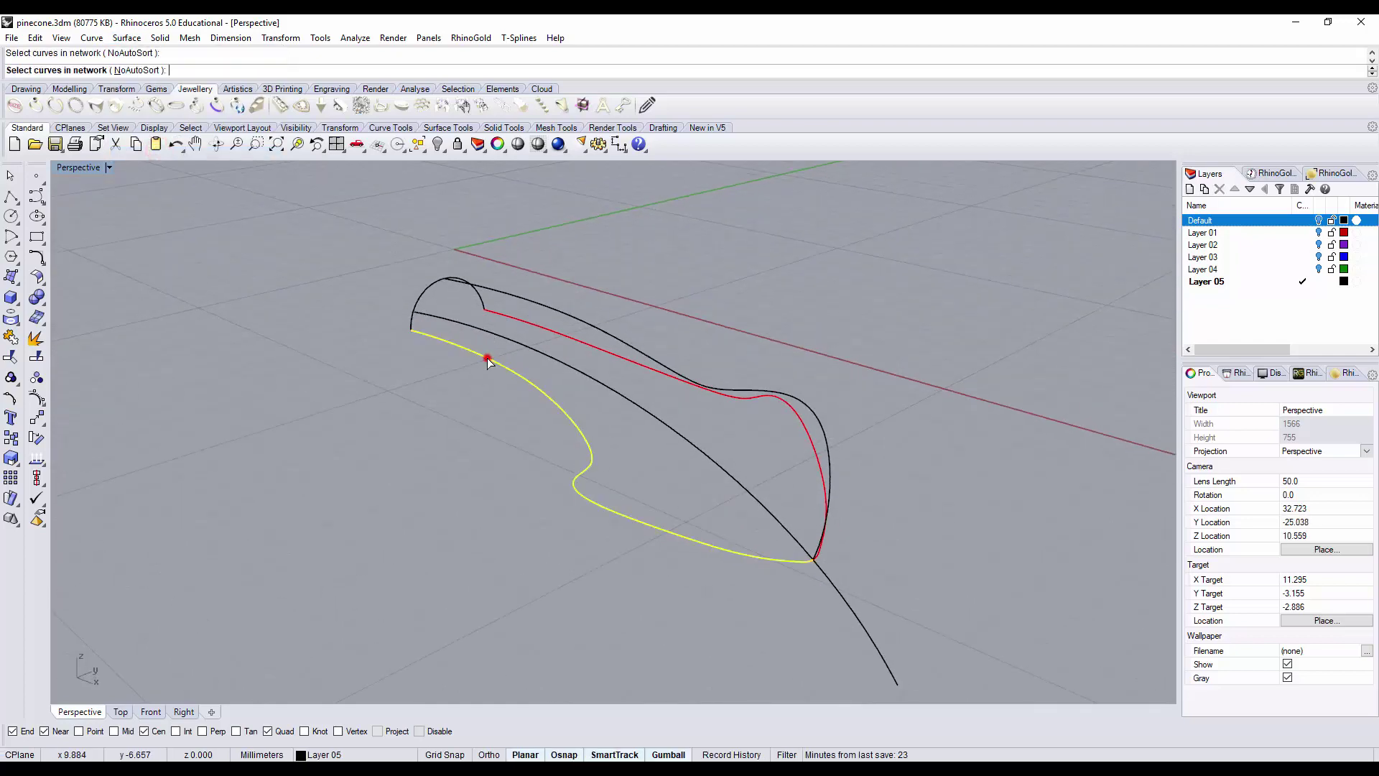
left_click(507, 294)
left_click(517, 319)
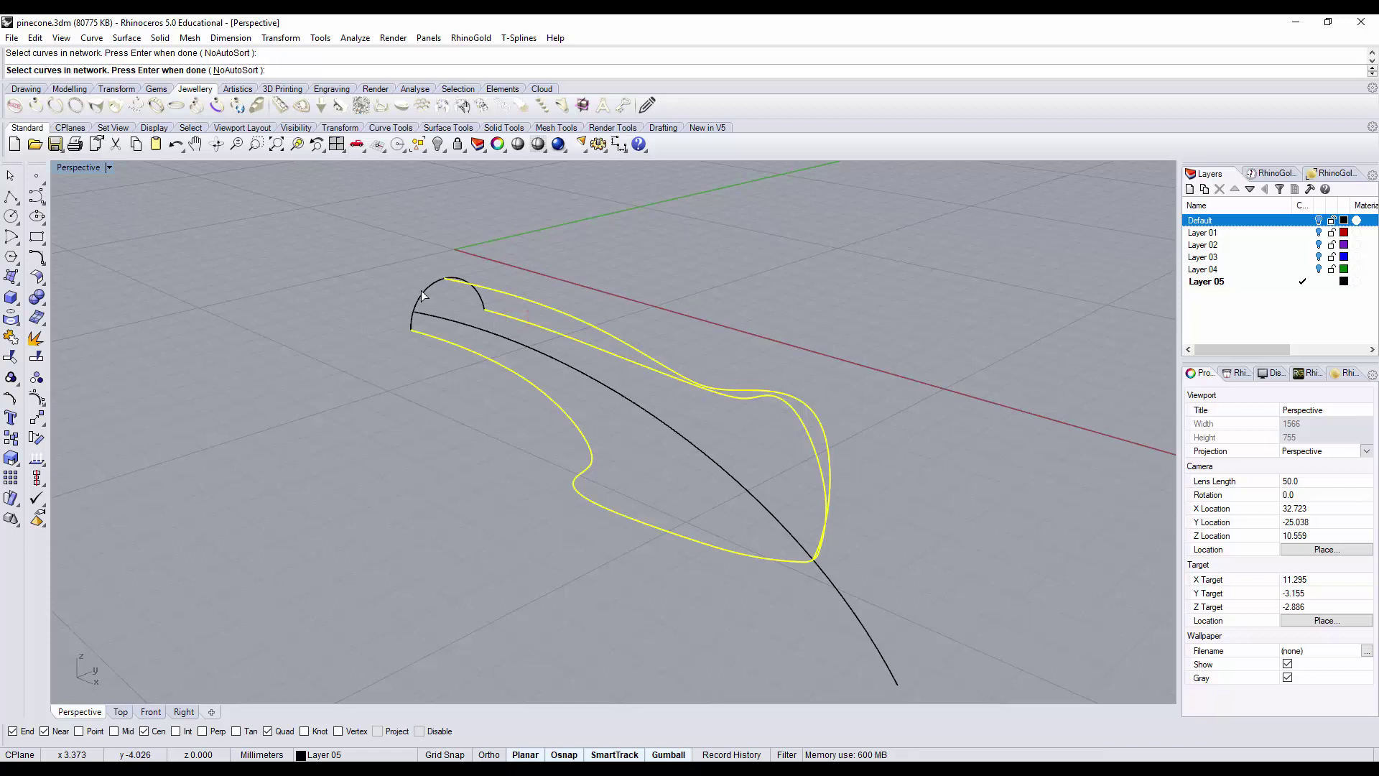
key("Return")
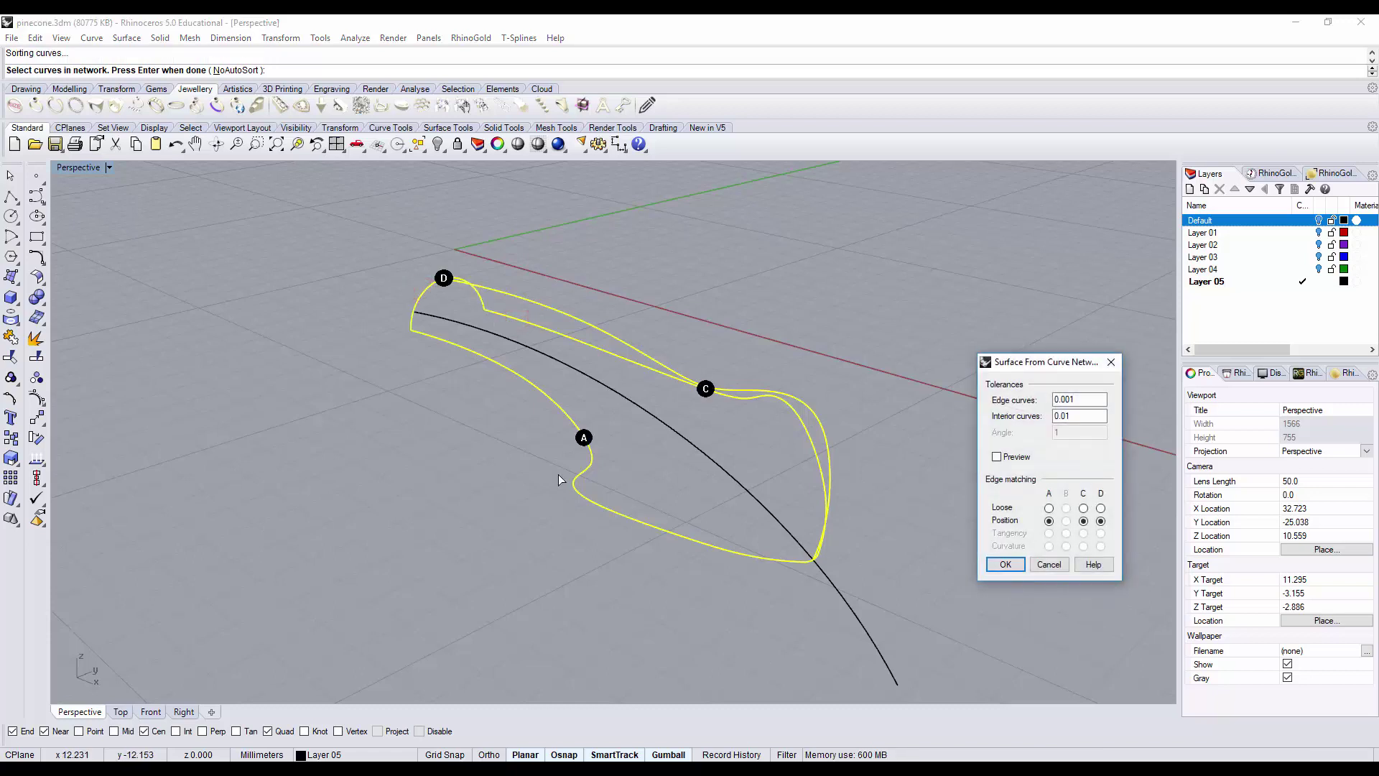
left_click(1006, 564)
right_click_drag(653, 395, 885, 446)
key("ctrl+z")
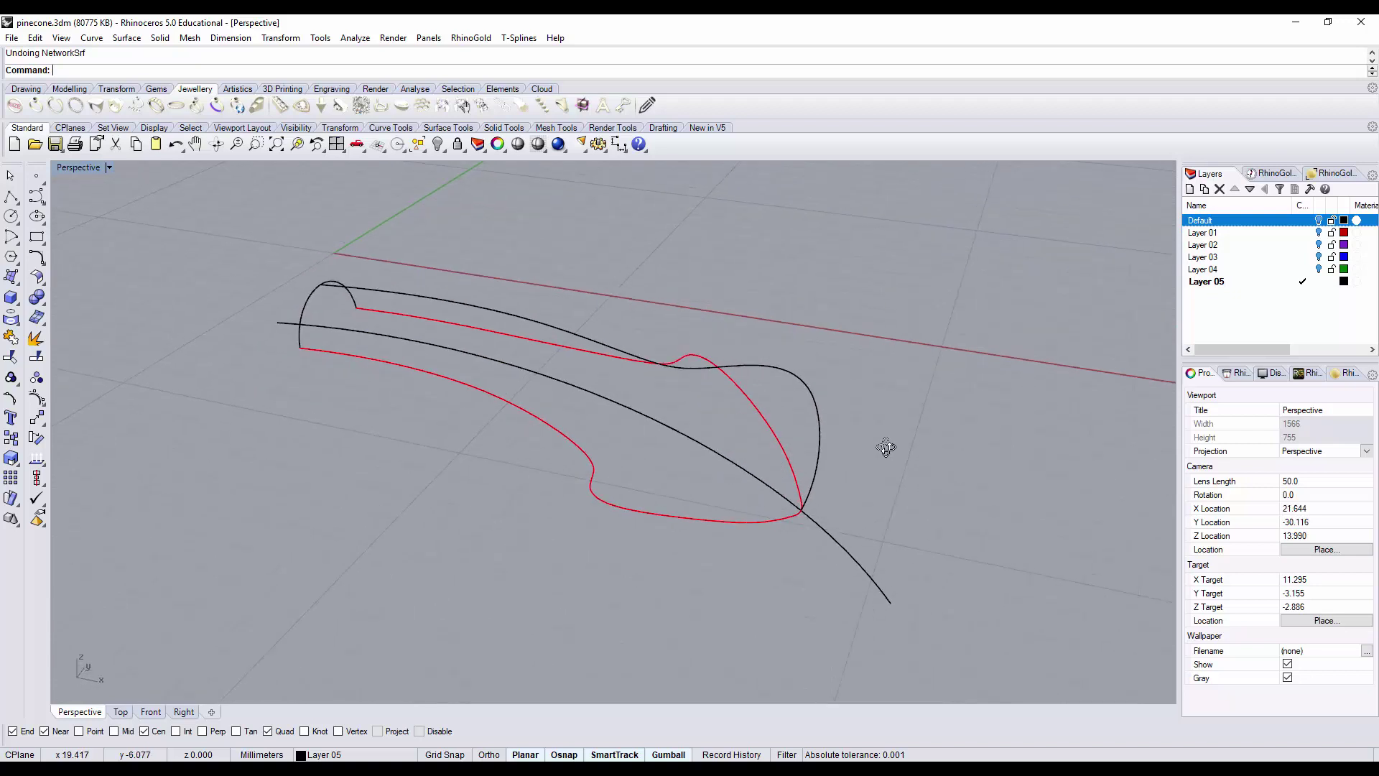
Step: Enable Record History and create a curve-network surface from both red halves, the upper profile and the end arc
left_click(729, 754)
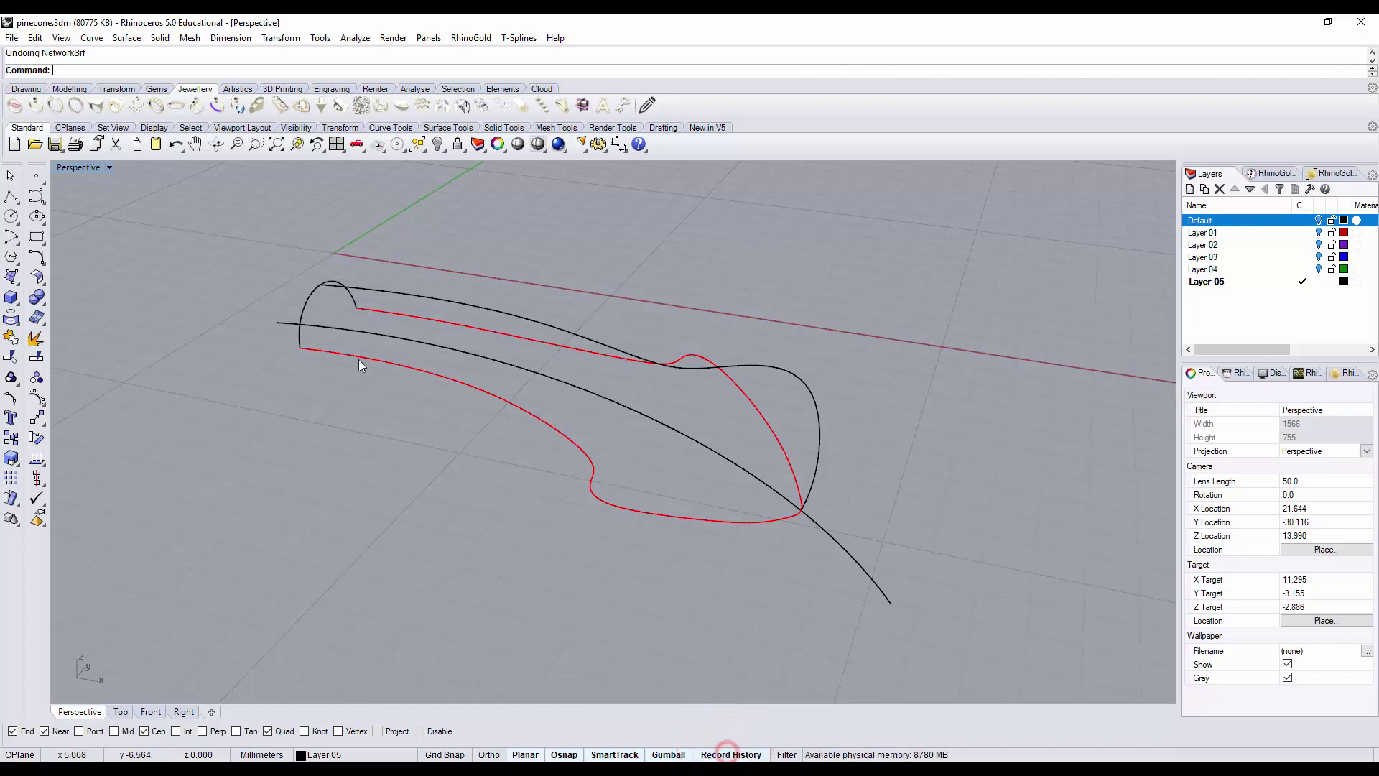
left_click(127, 38)
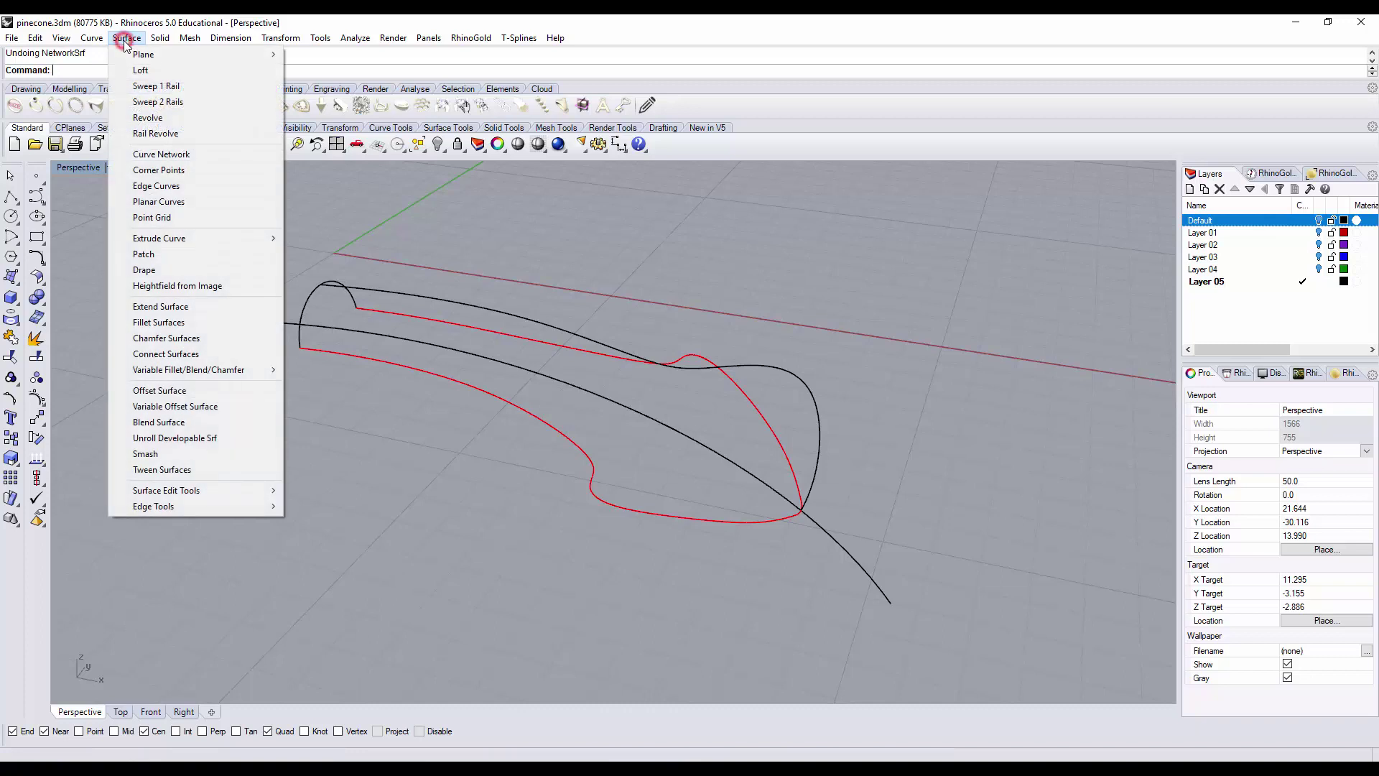
left_click(147, 156)
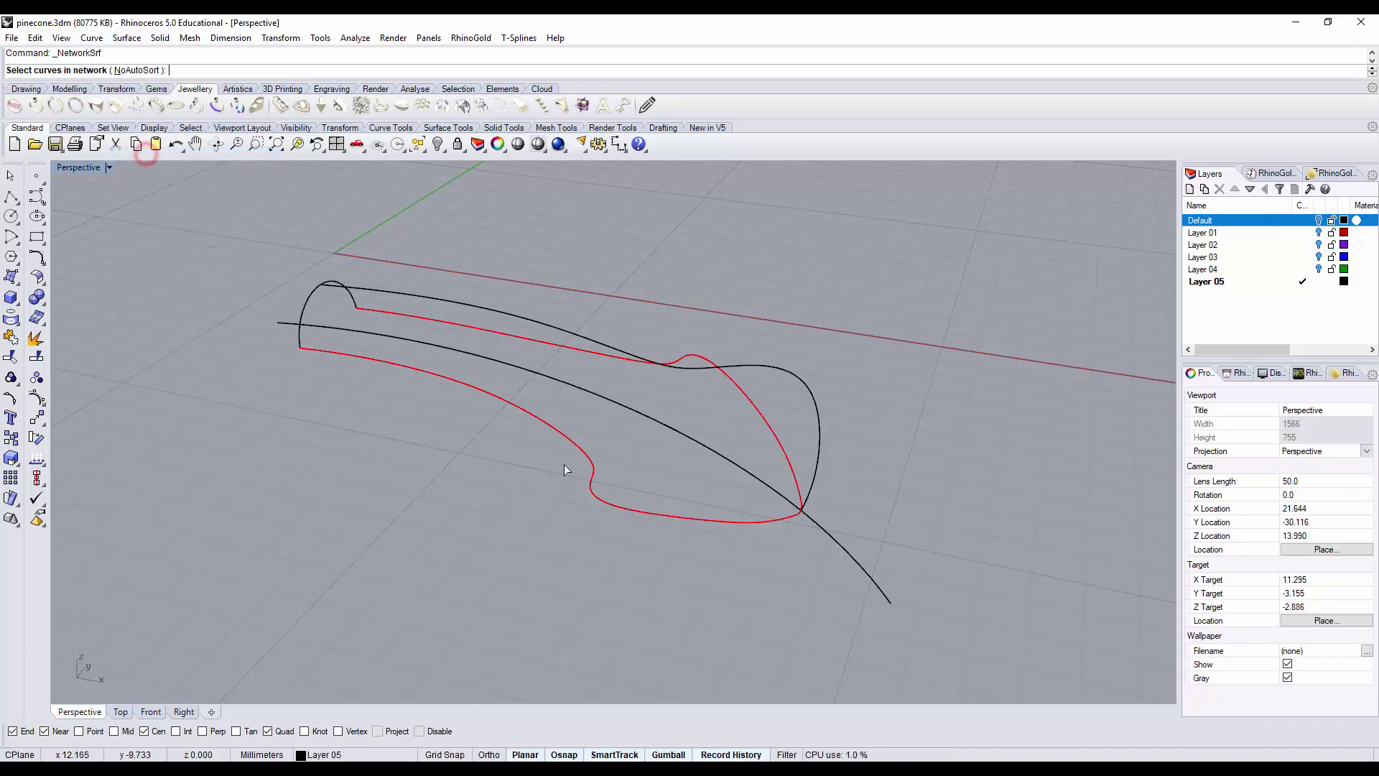
left_click(754, 521)
left_click(819, 414)
left_click(782, 443)
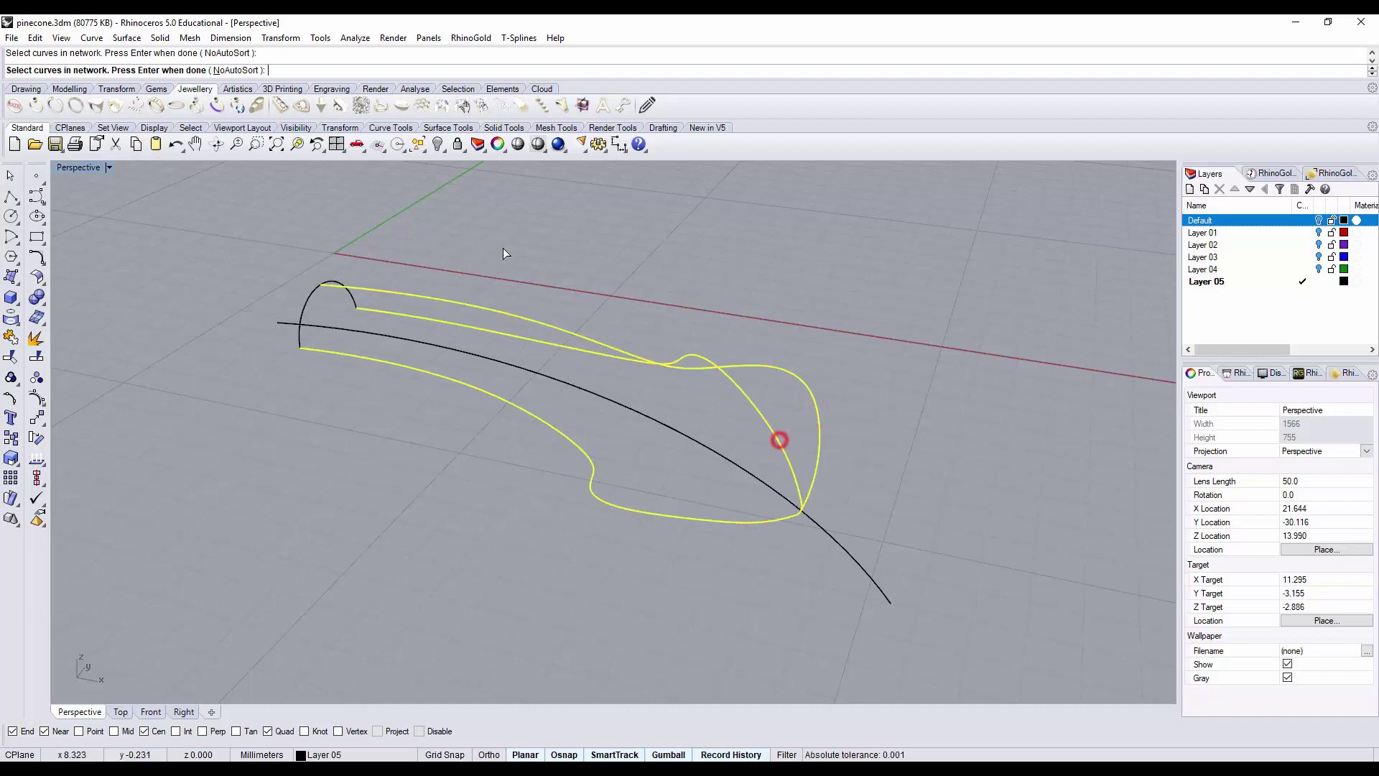
left_click(306, 300)
key("Return")
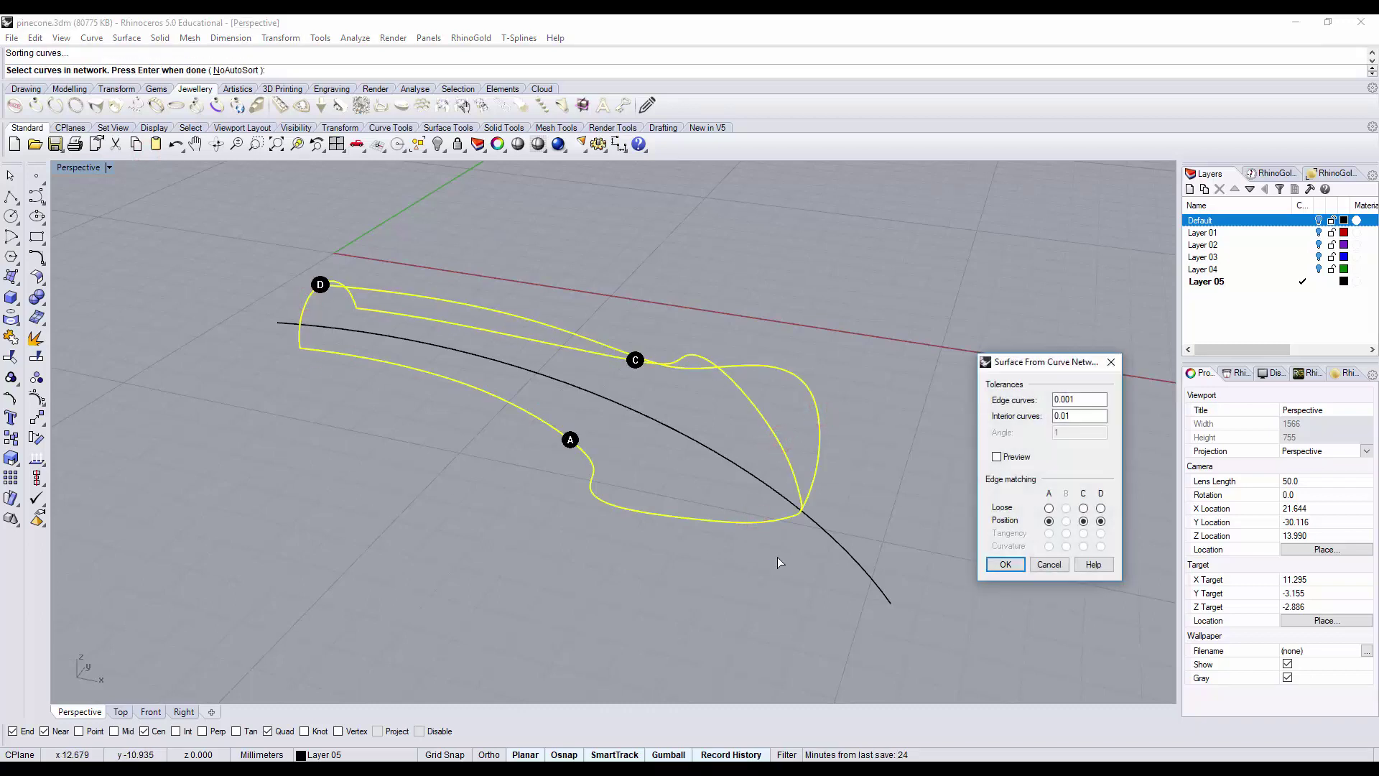
left_click(1005, 565)
Step: Turn on the upper profile curve's control points and lower the one on the hump to flatten the surface
right_click_drag(678, 471, 646, 390)
left_click(734, 365)
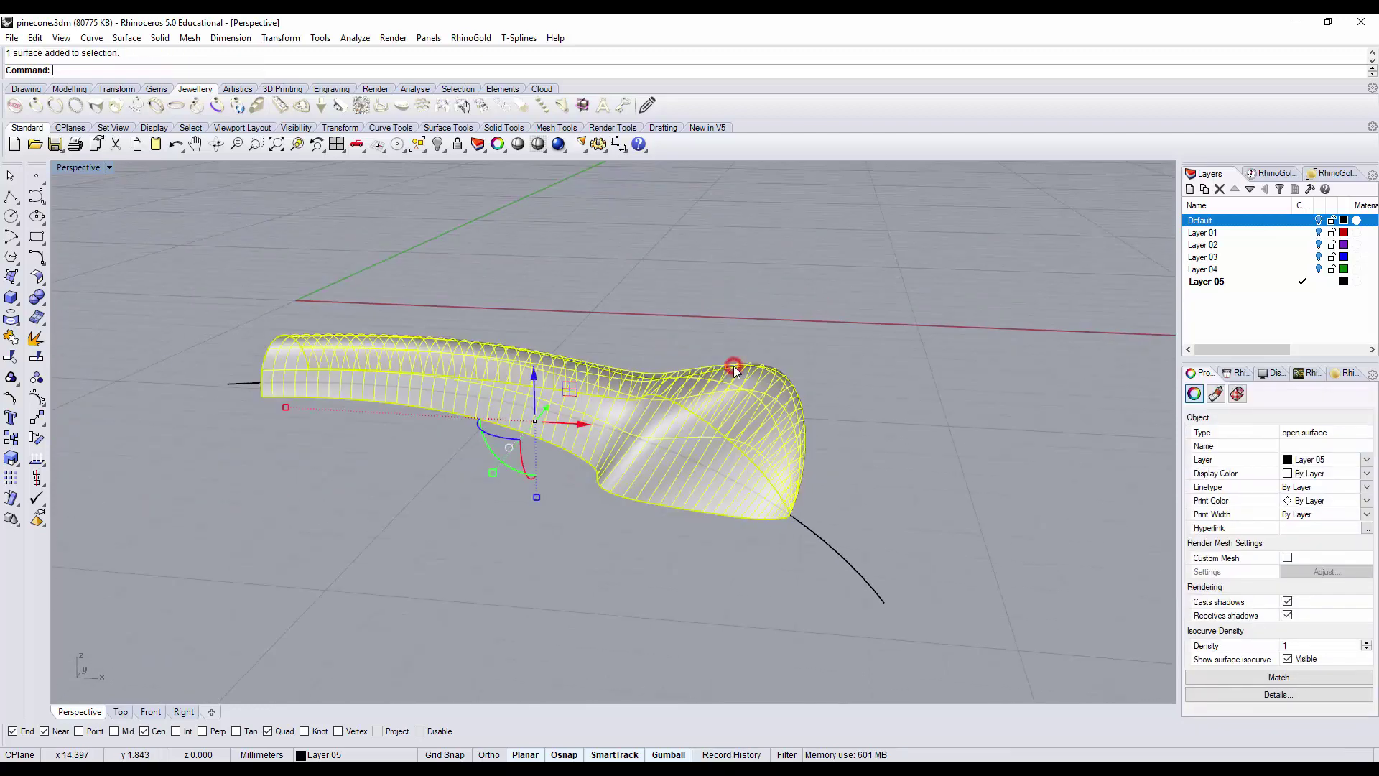
left_click(761, 368)
left_click(804, 406)
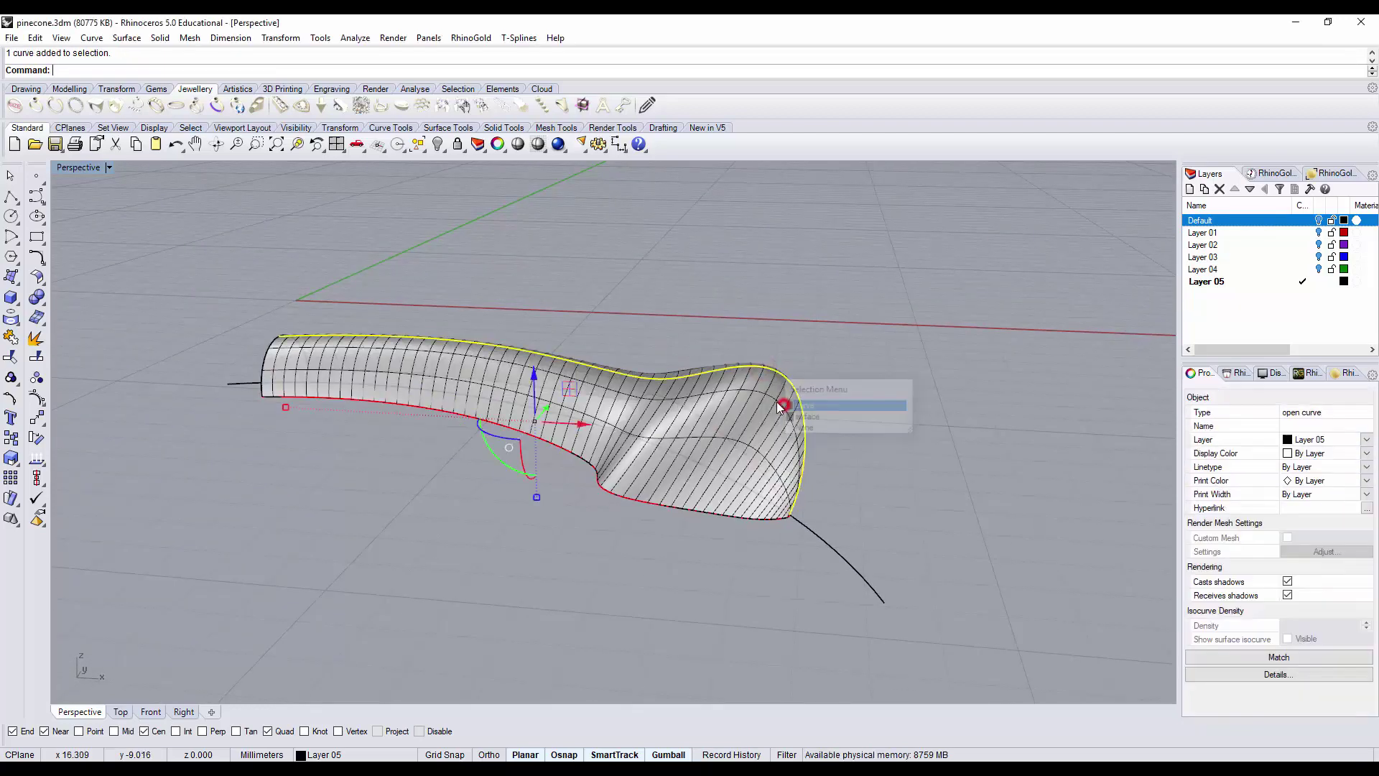
left_click(39, 400)
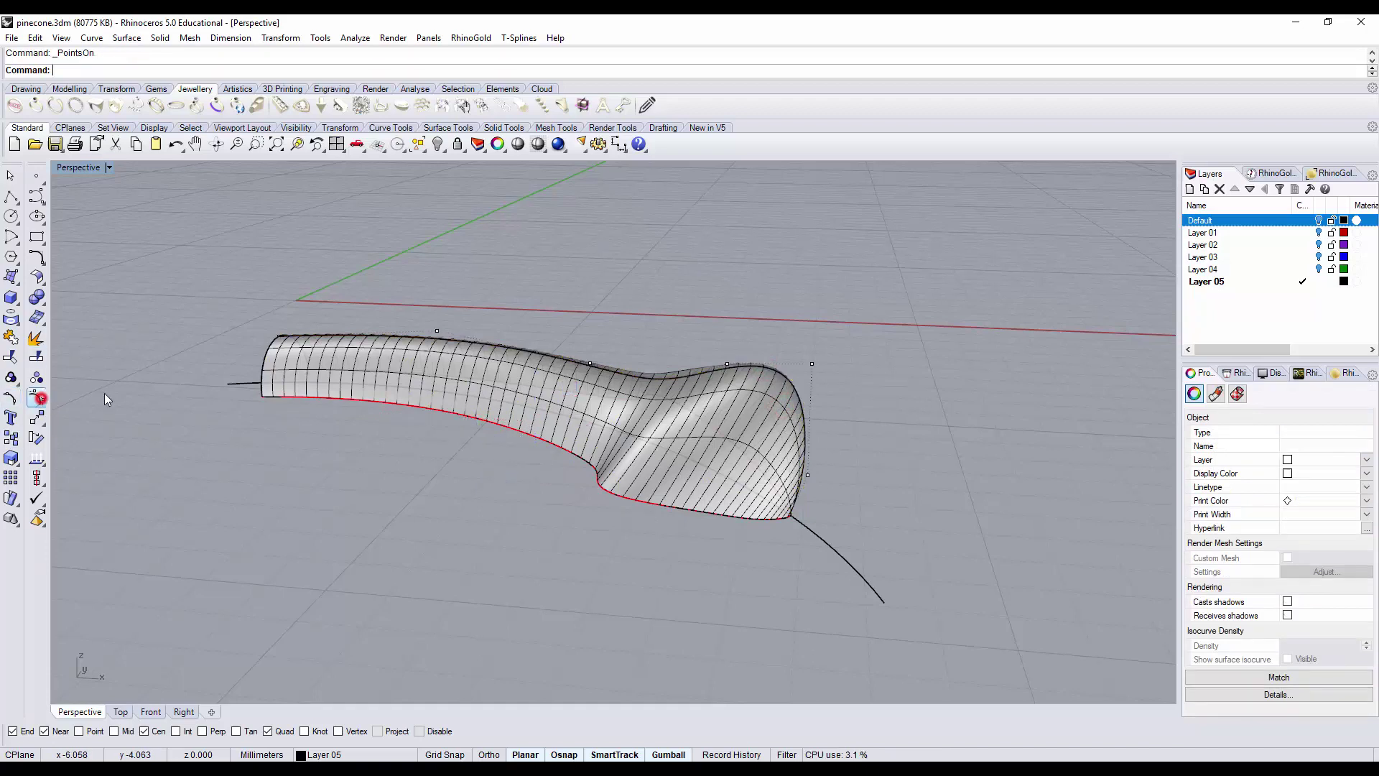
left_click(728, 364)
left_click_drag(730, 324, 729, 344)
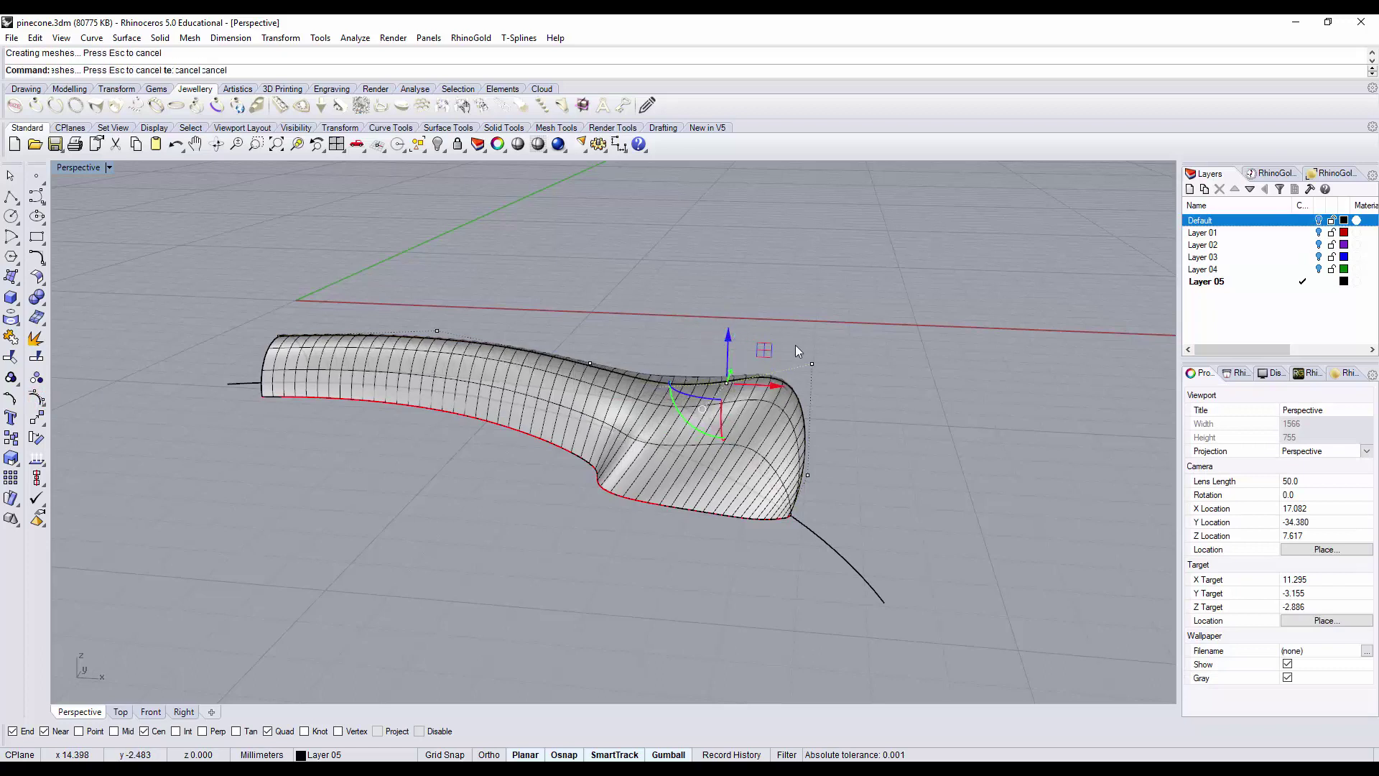
Step: Adjust the upper profile's control point behind the dip and pull the hump's front corner point back toward the stem
left_click(589, 363)
left_click_drag(588, 313, 604, 325)
left_click_drag(779, 340, 833, 398)
left_click_drag(857, 334, 813, 341)
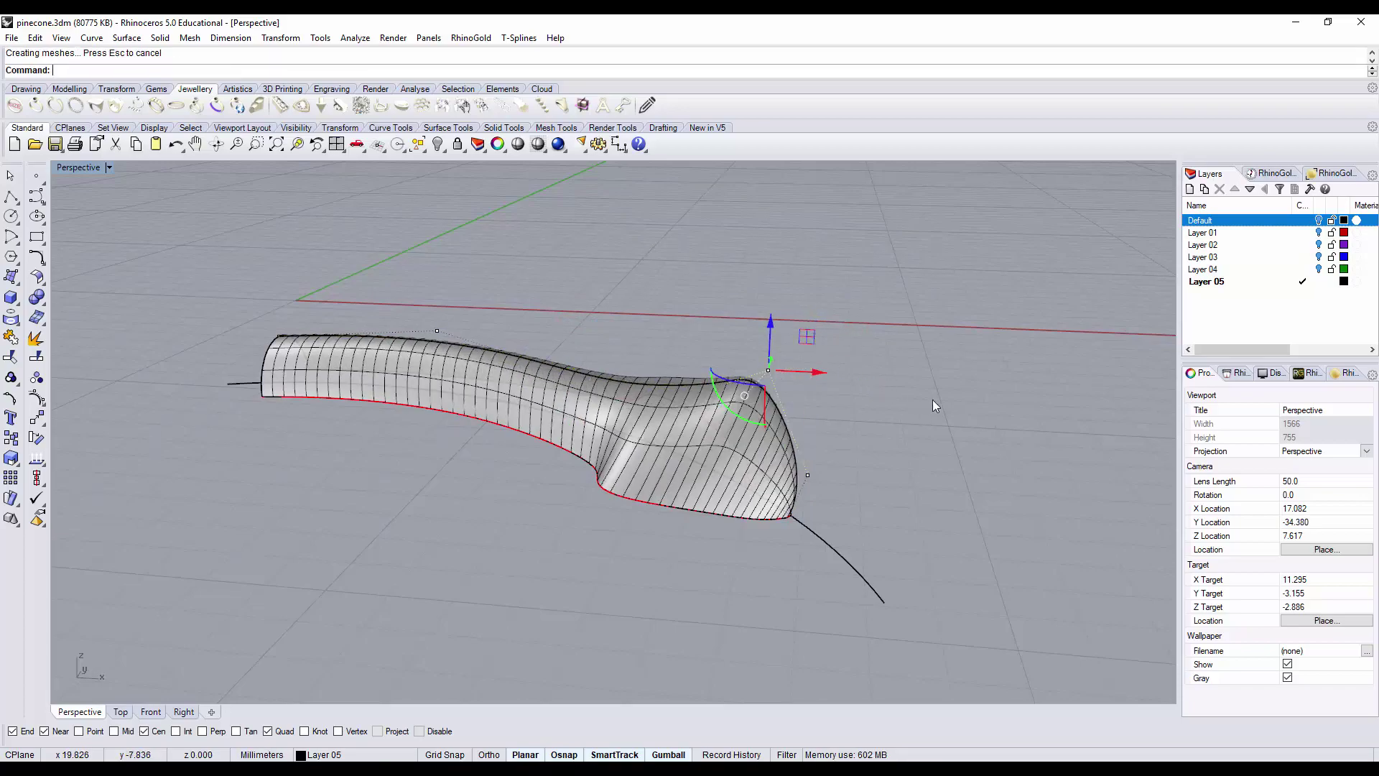
right_click_drag(932, 402, 906, 392)
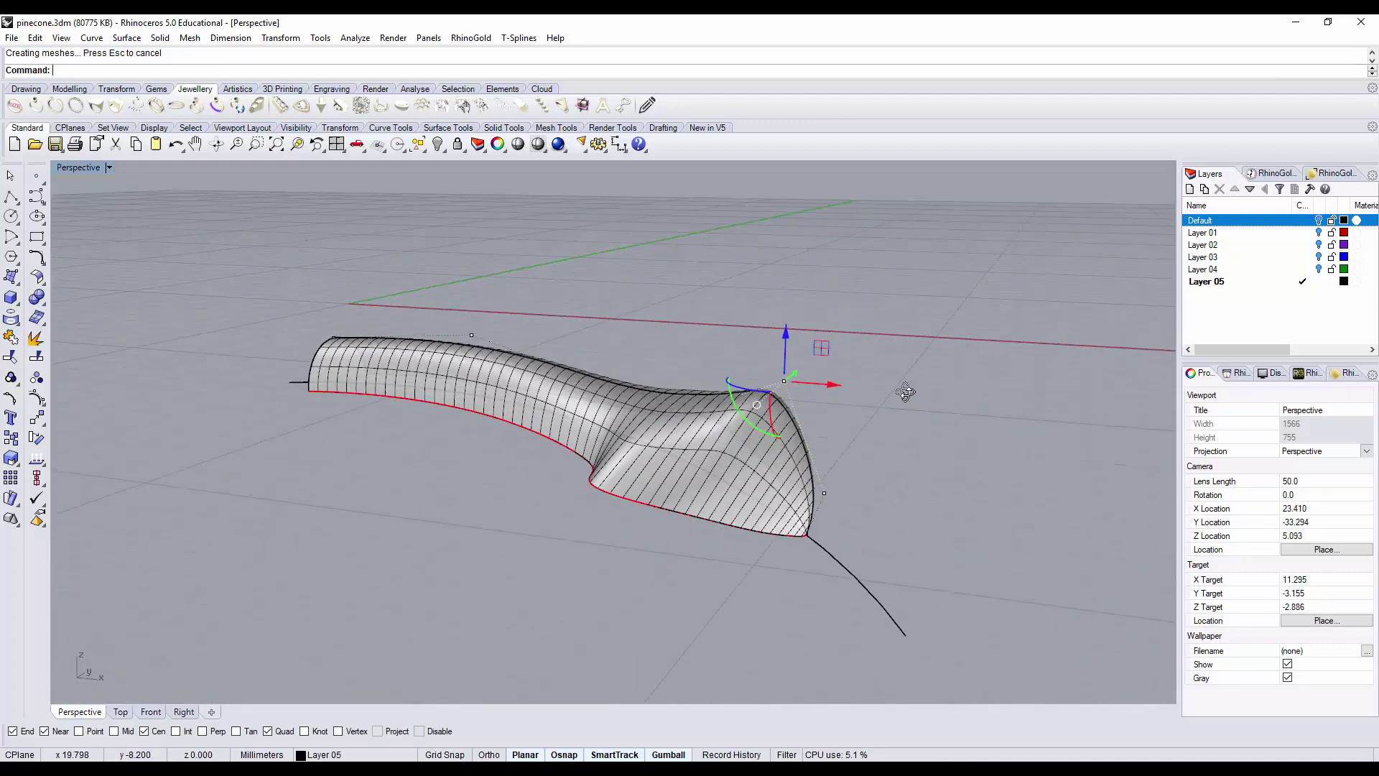
left_click(928, 460)
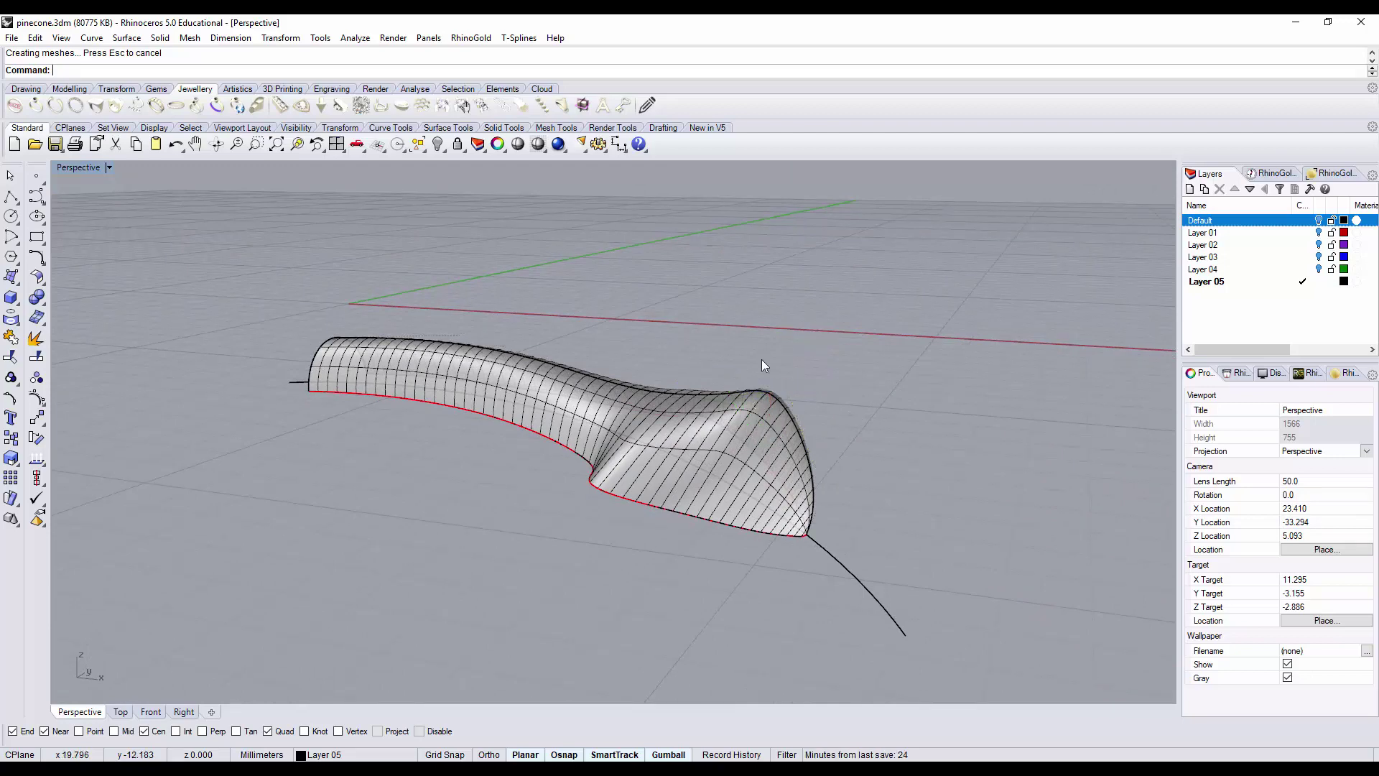
Step: Draw a straight line between the two lower ends of the arc at the scale's open end
right_click_drag(578, 460, 818, 442)
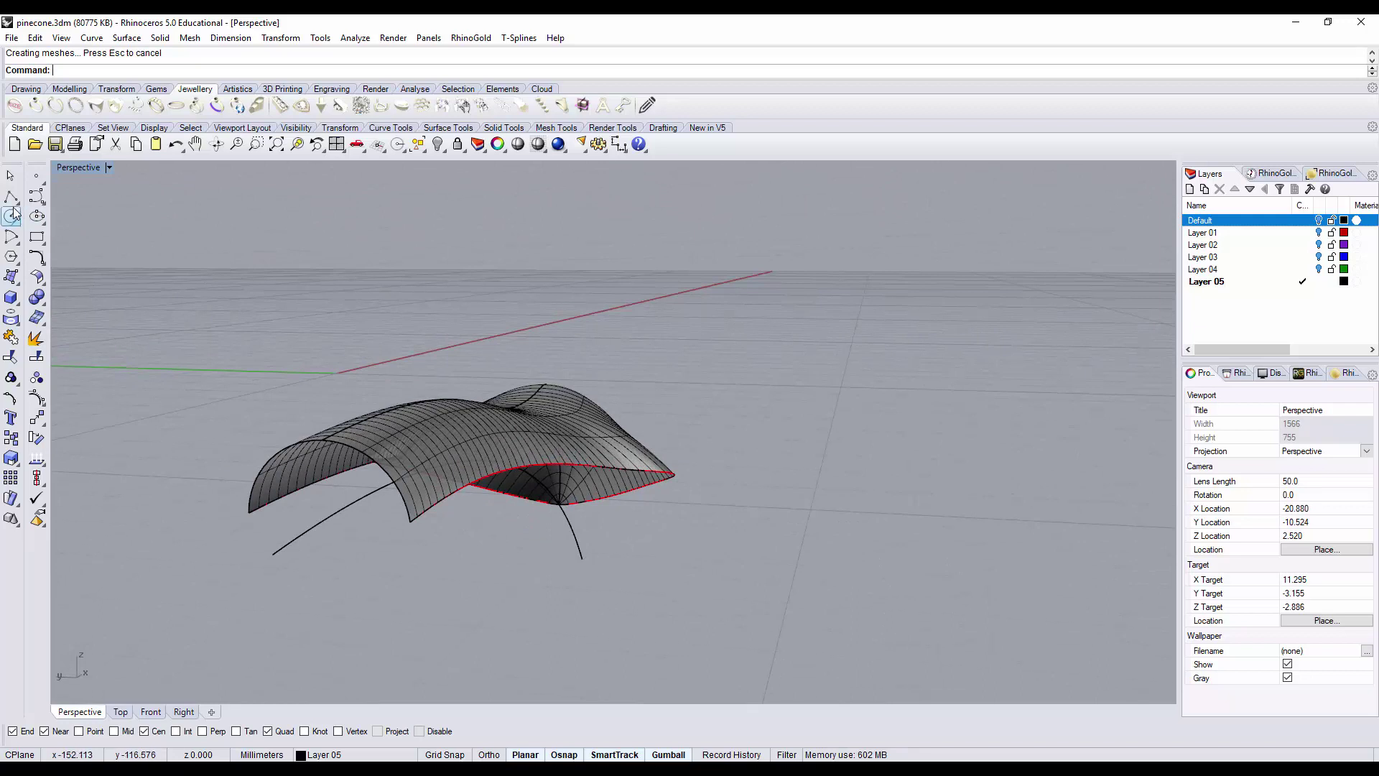
left_click(11, 198)
left_click(252, 512)
left_click(410, 522)
key("Return")
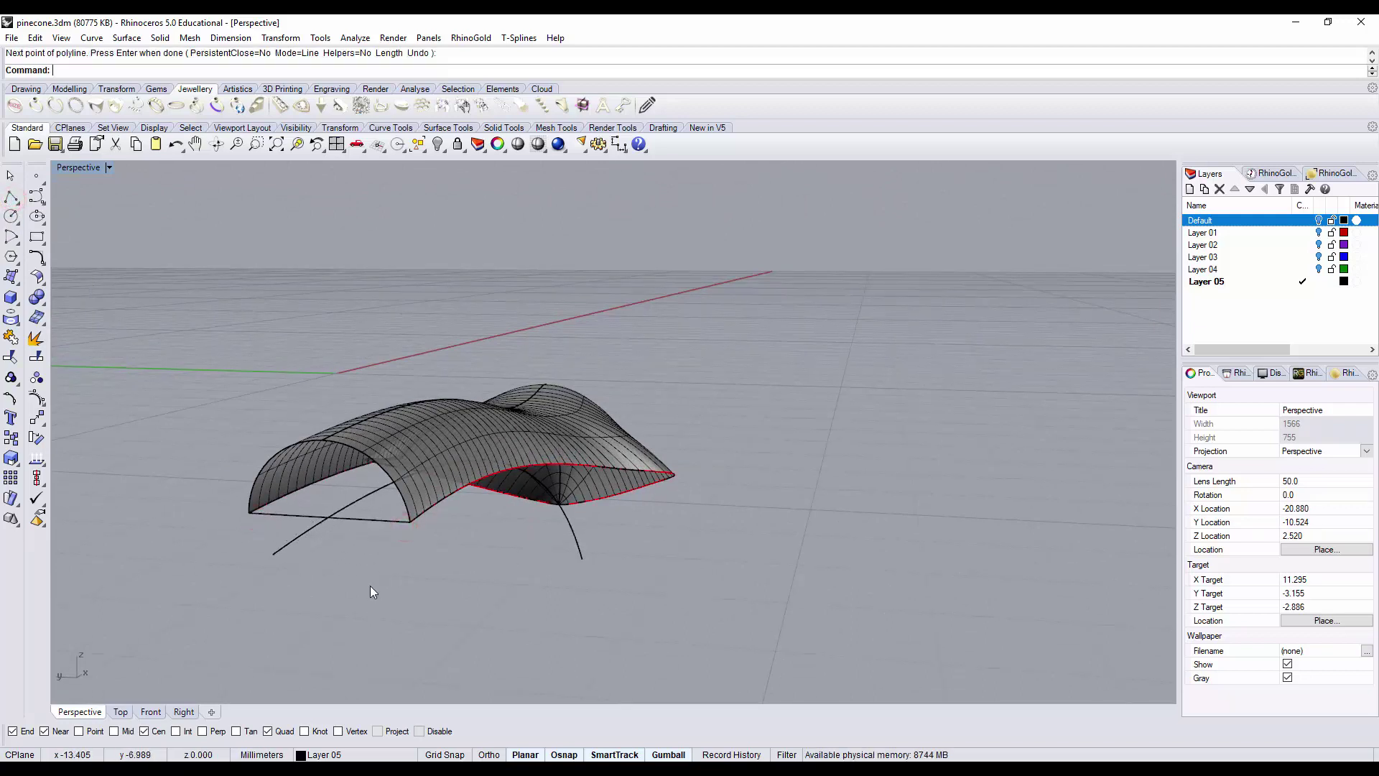
Step: Sweep the straight line at the scale's open end along both red lower edges as two rails to surface the underside
left_click(122, 38)
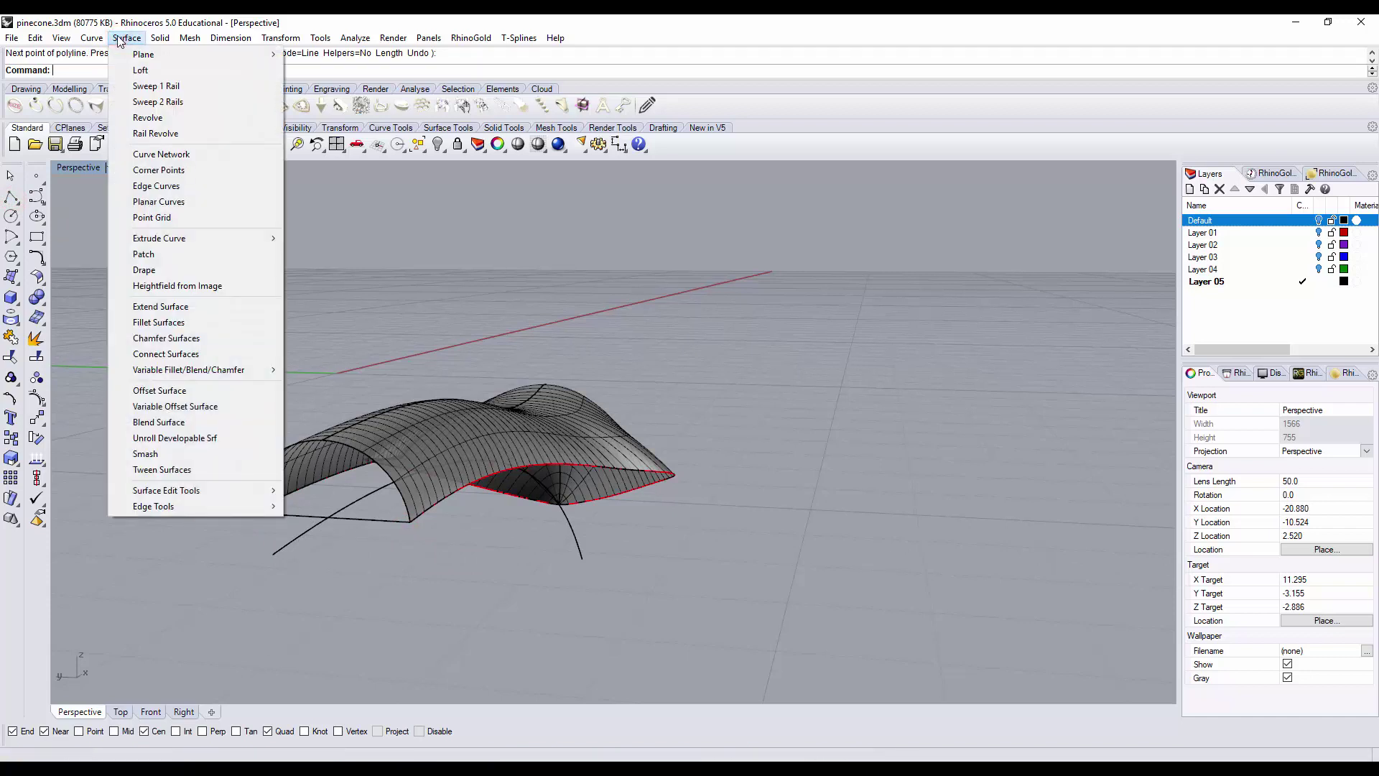
left_click(162, 102)
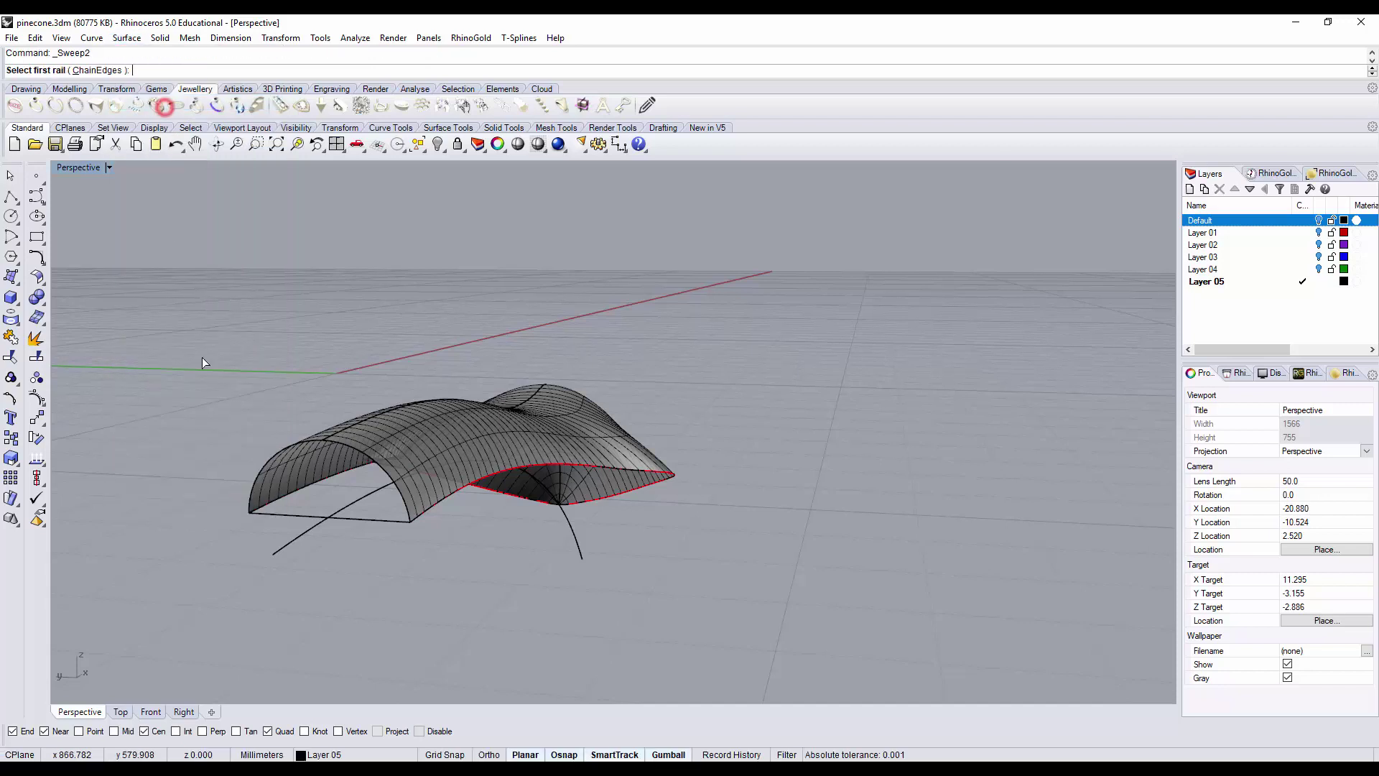
left_click(312, 485)
left_click(393, 525)
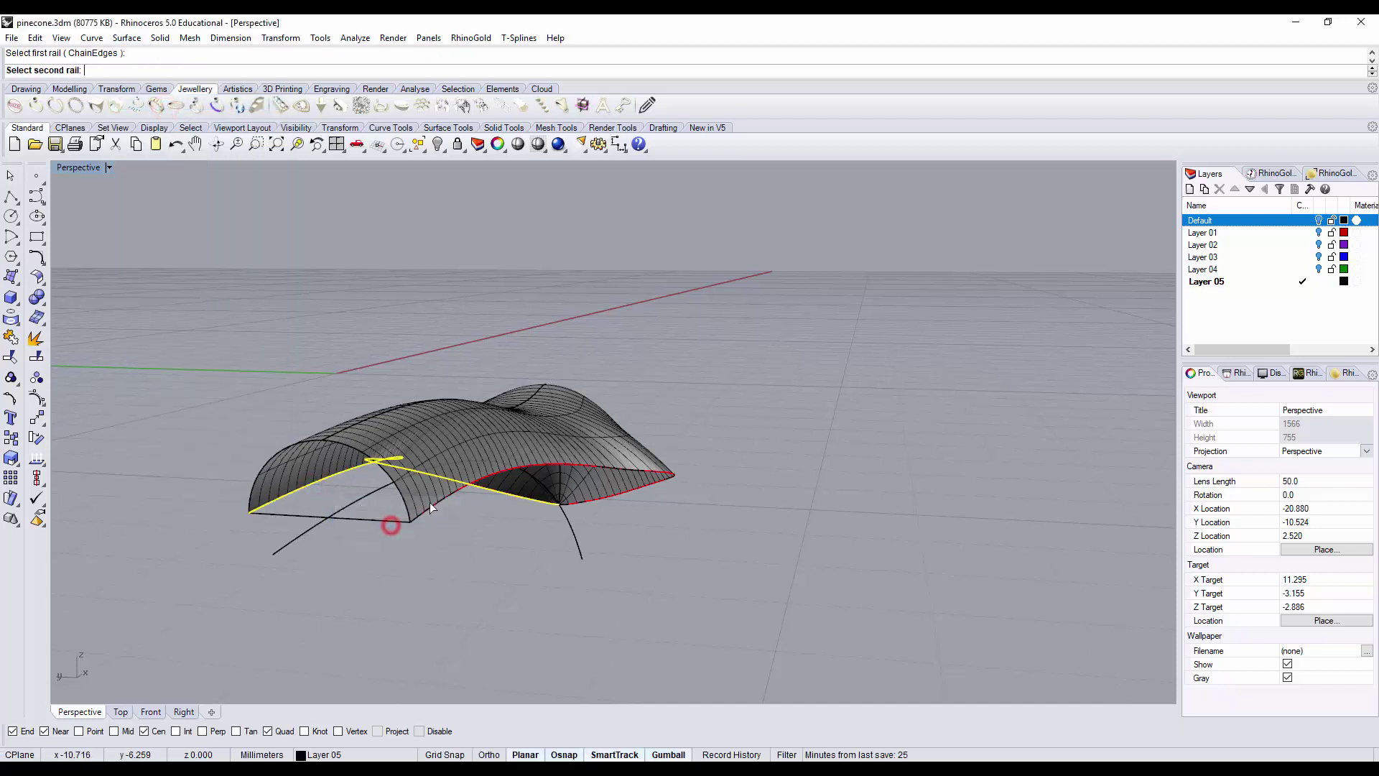
left_click(442, 502)
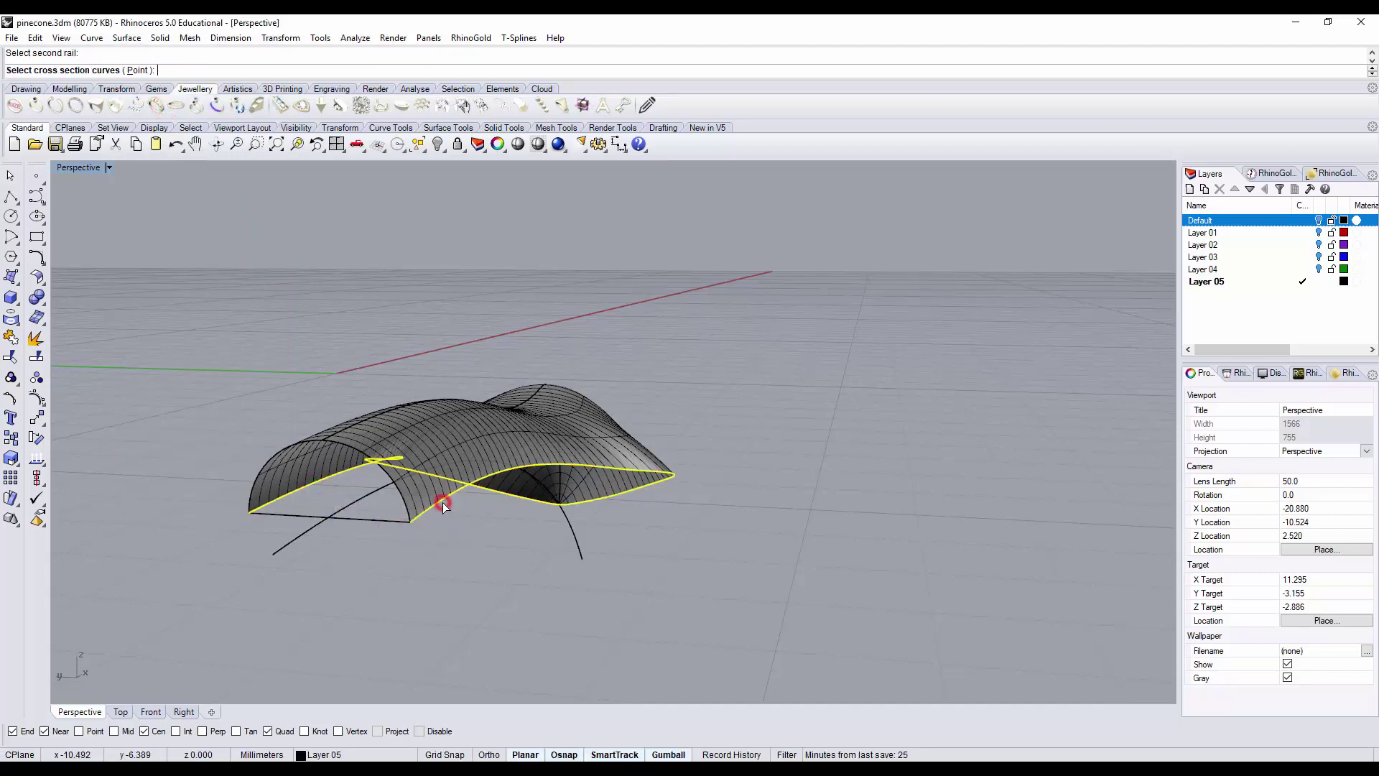
left_click(378, 518)
key("Return")
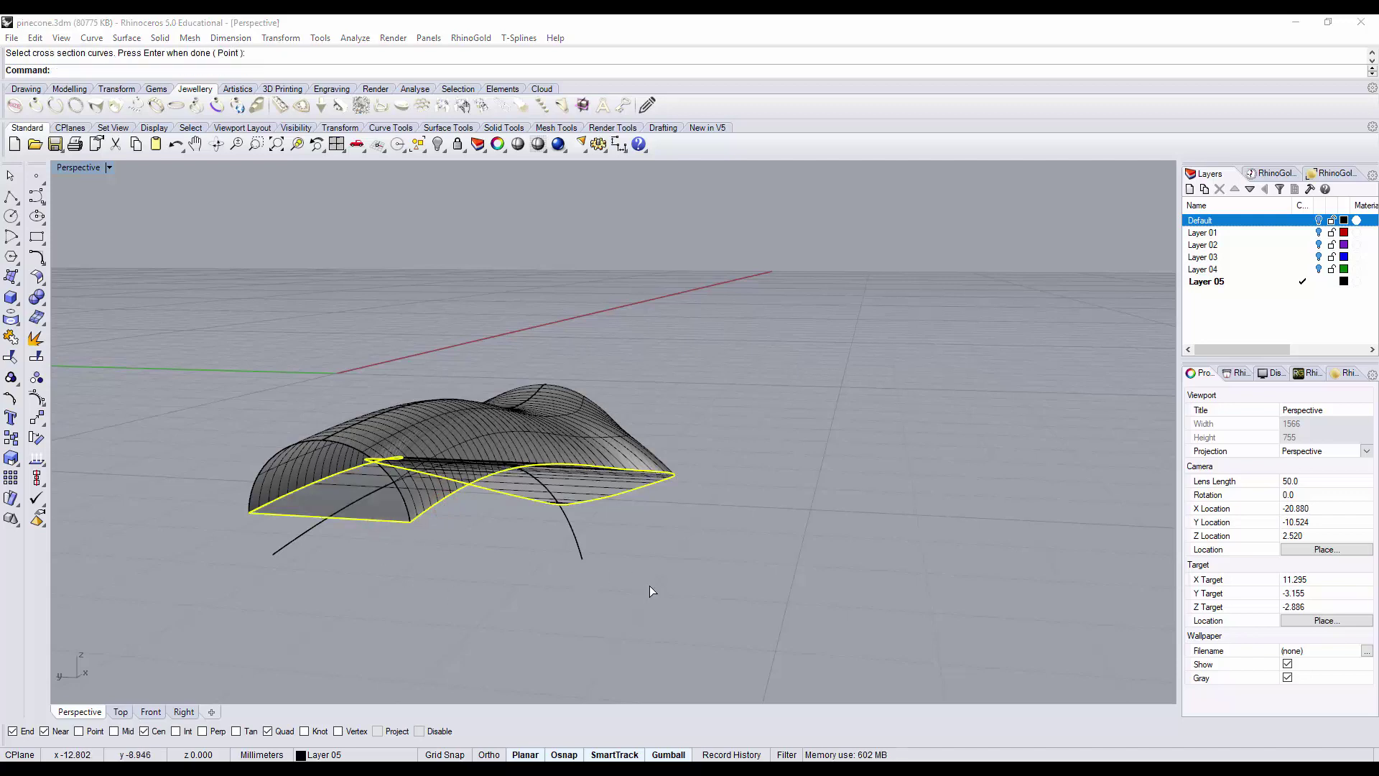
Step: Join the scale's upper surface and underside into one polysurface, dismissing the history warning
right_click_drag(626, 608, 493, 567)
left_click_drag(370, 569, 310, 351)
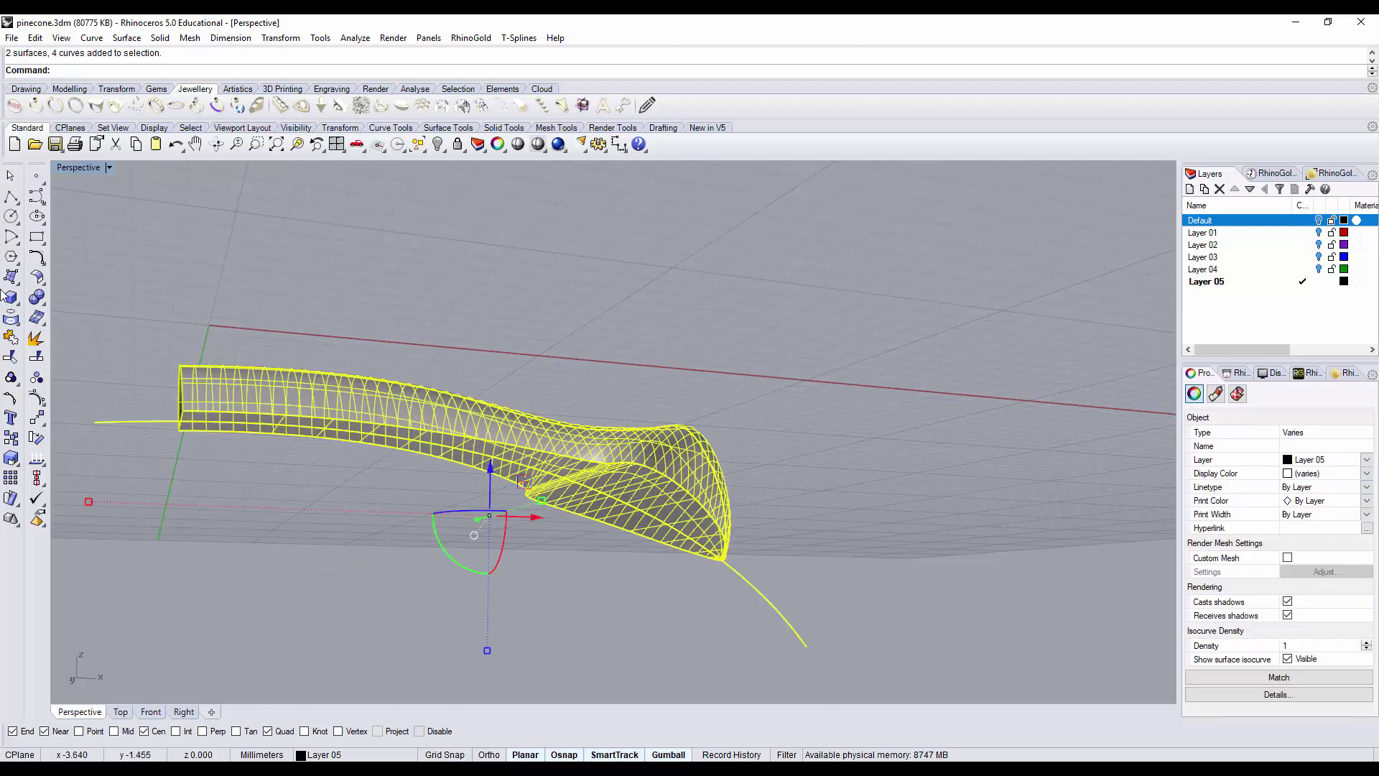
left_click(12, 339)
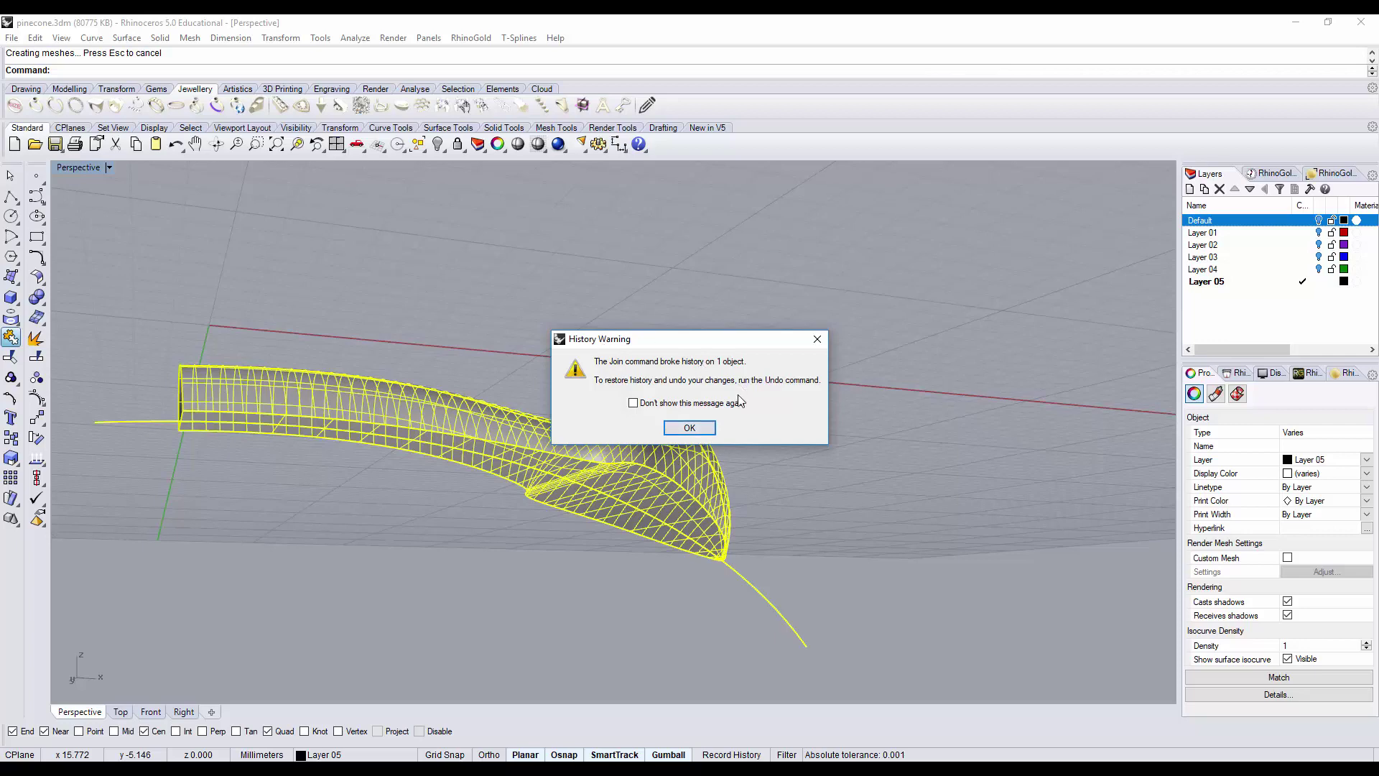
left_click(690, 429)
left_click(833, 376)
right_click_drag(833, 376, 767, 466)
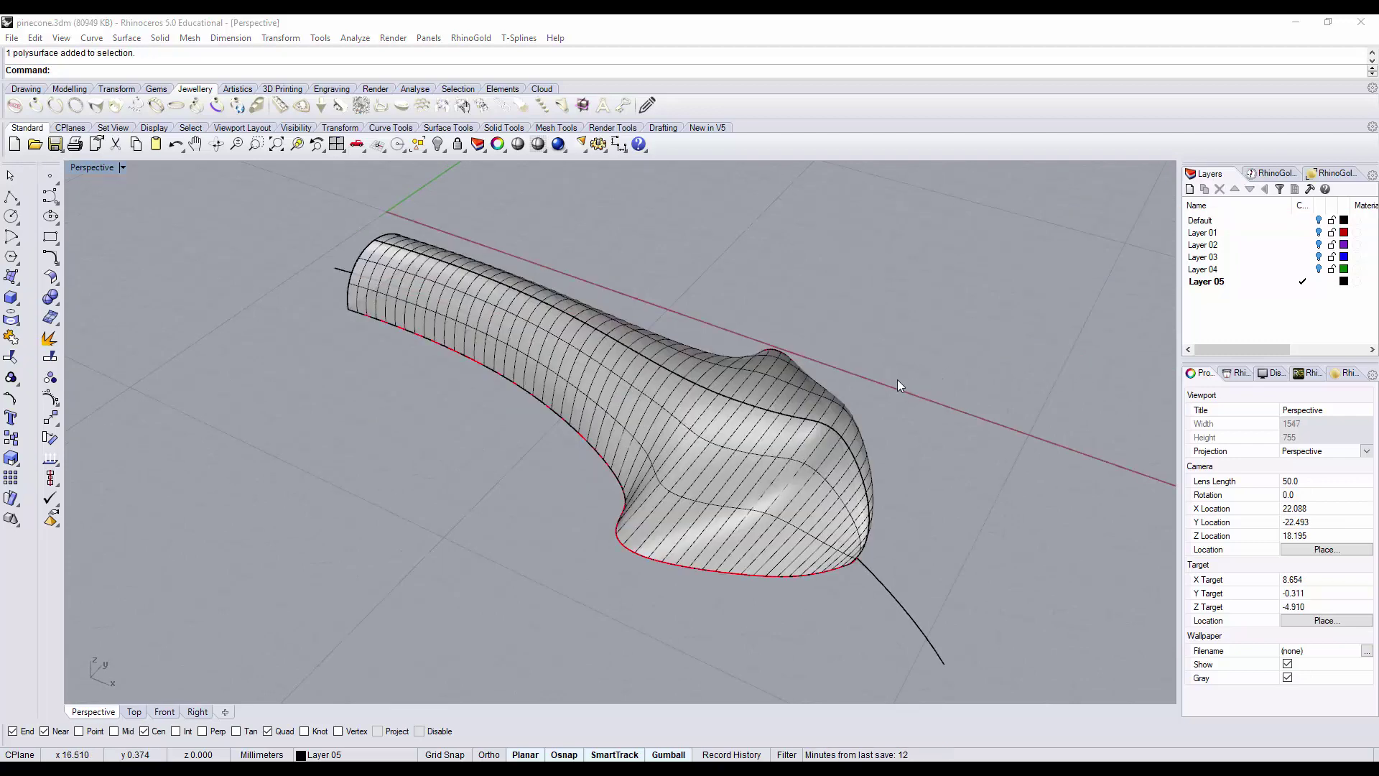
Step: Select all the construction curves and hide them, leaving only the scale polysurface
right_click_drag(807, 421, 580, 243)
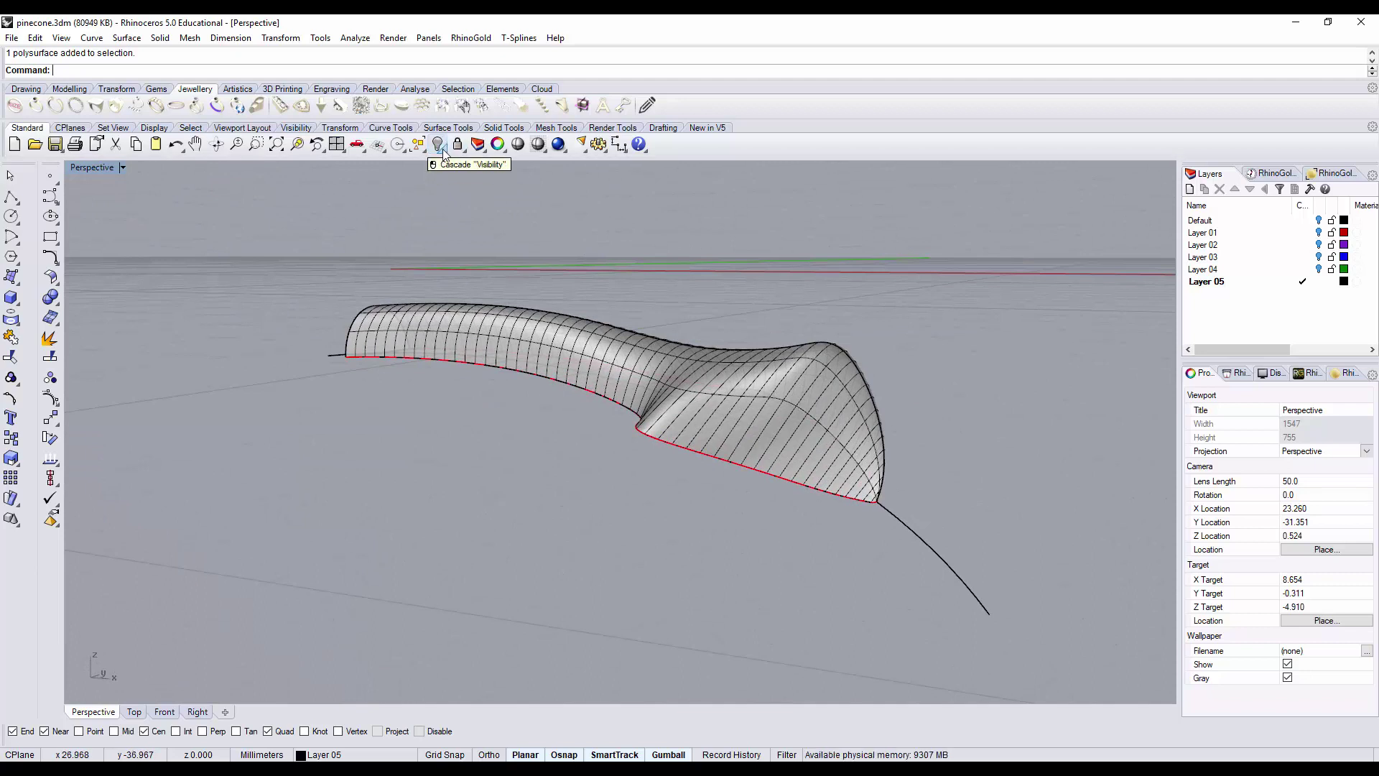
left_click(417, 144)
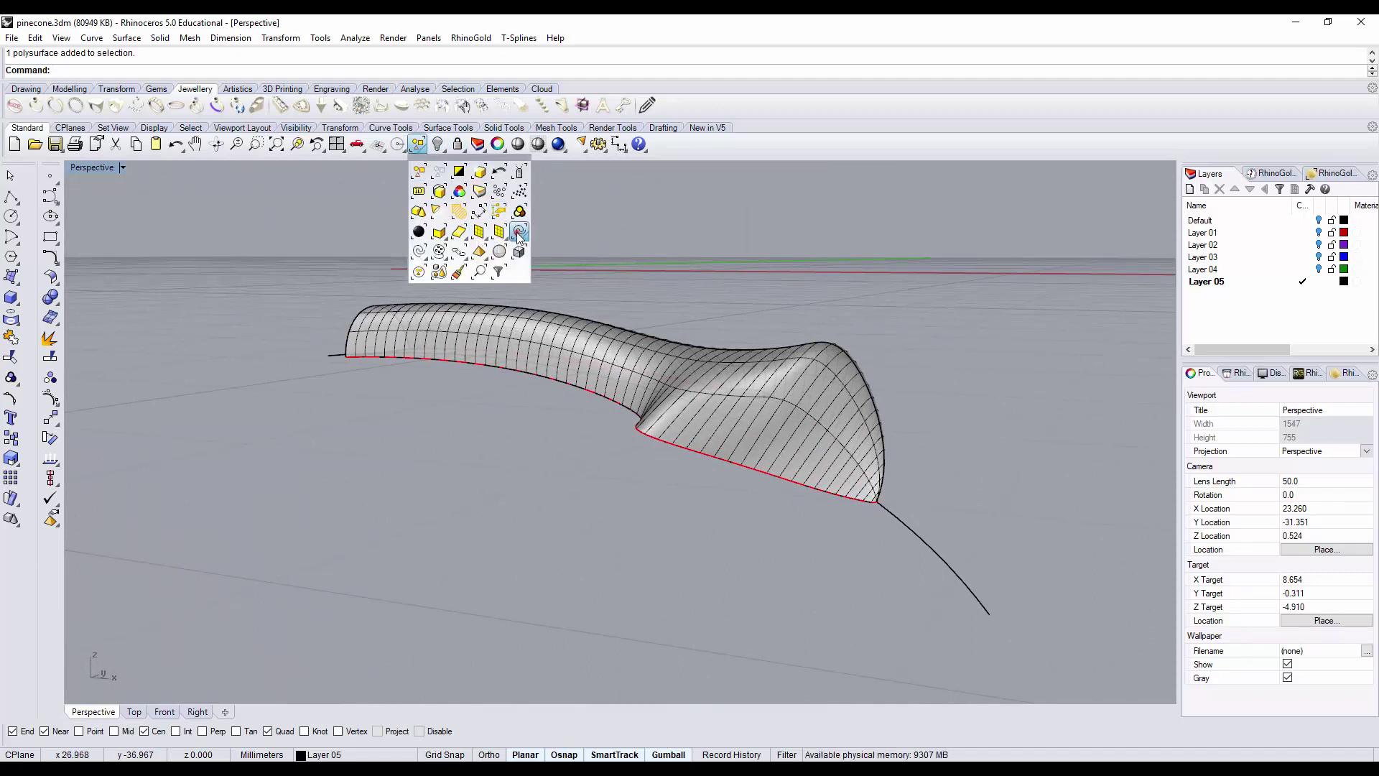
left_click(499, 214)
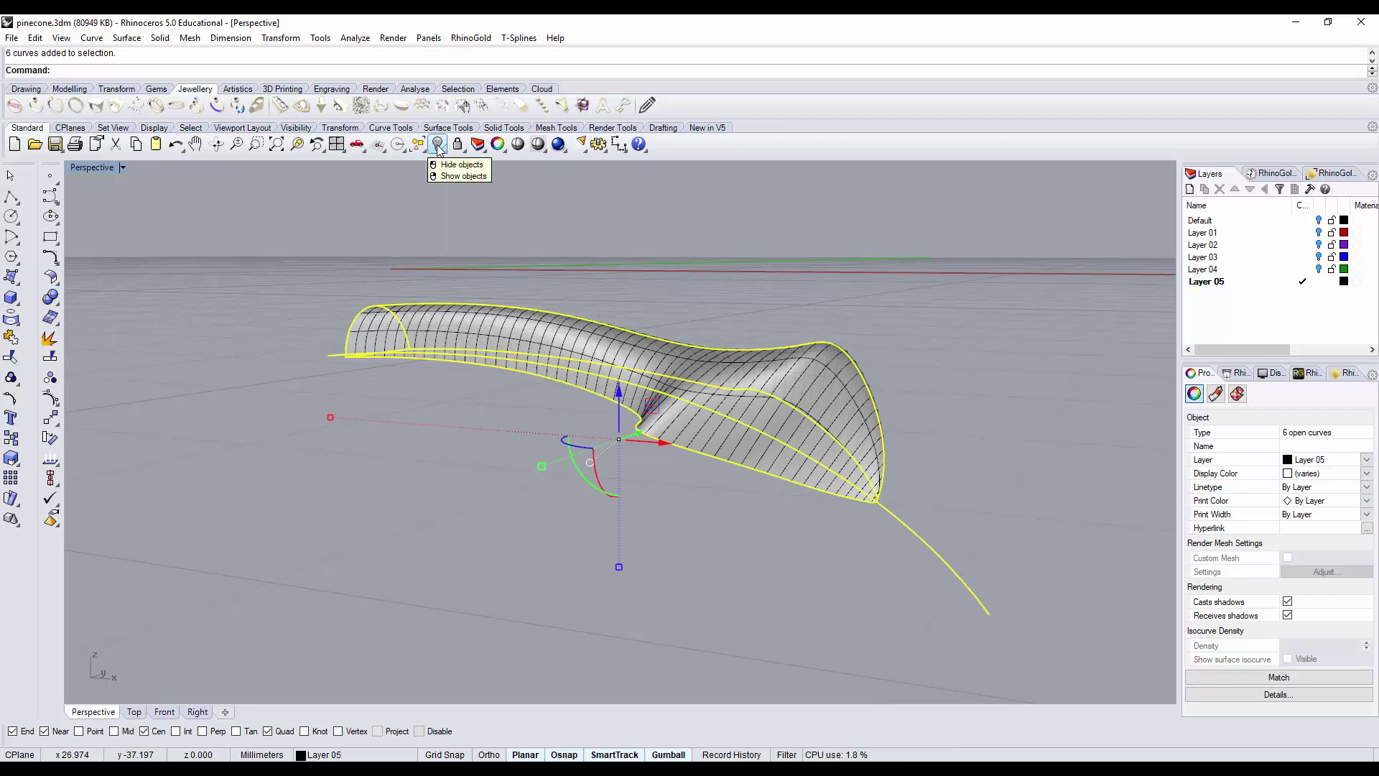
left_click(437, 146)
scroll(588, 313, "down", 8)
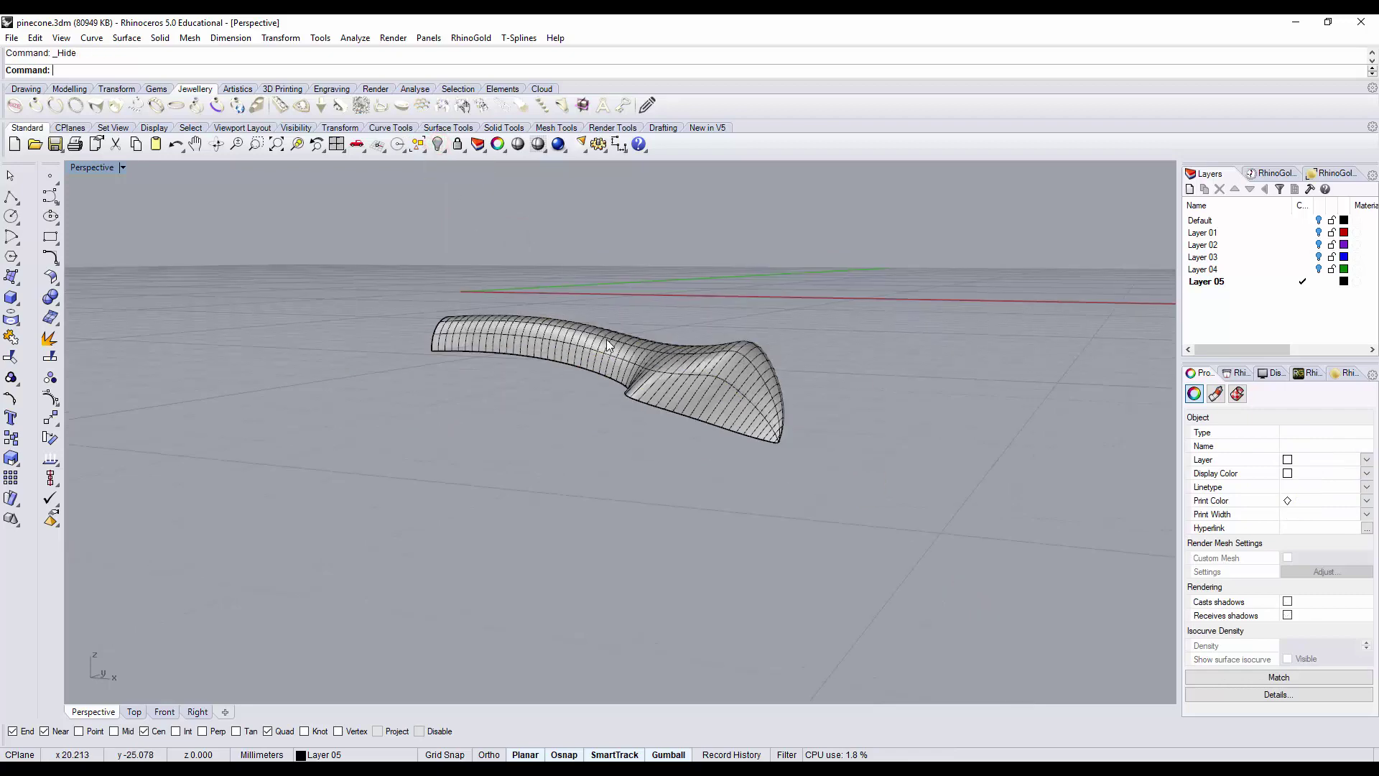
Step: In the Front view, shift the scale outward so its open end clears the vertical axis, and tilt its head slightly downward
double_click(107, 170)
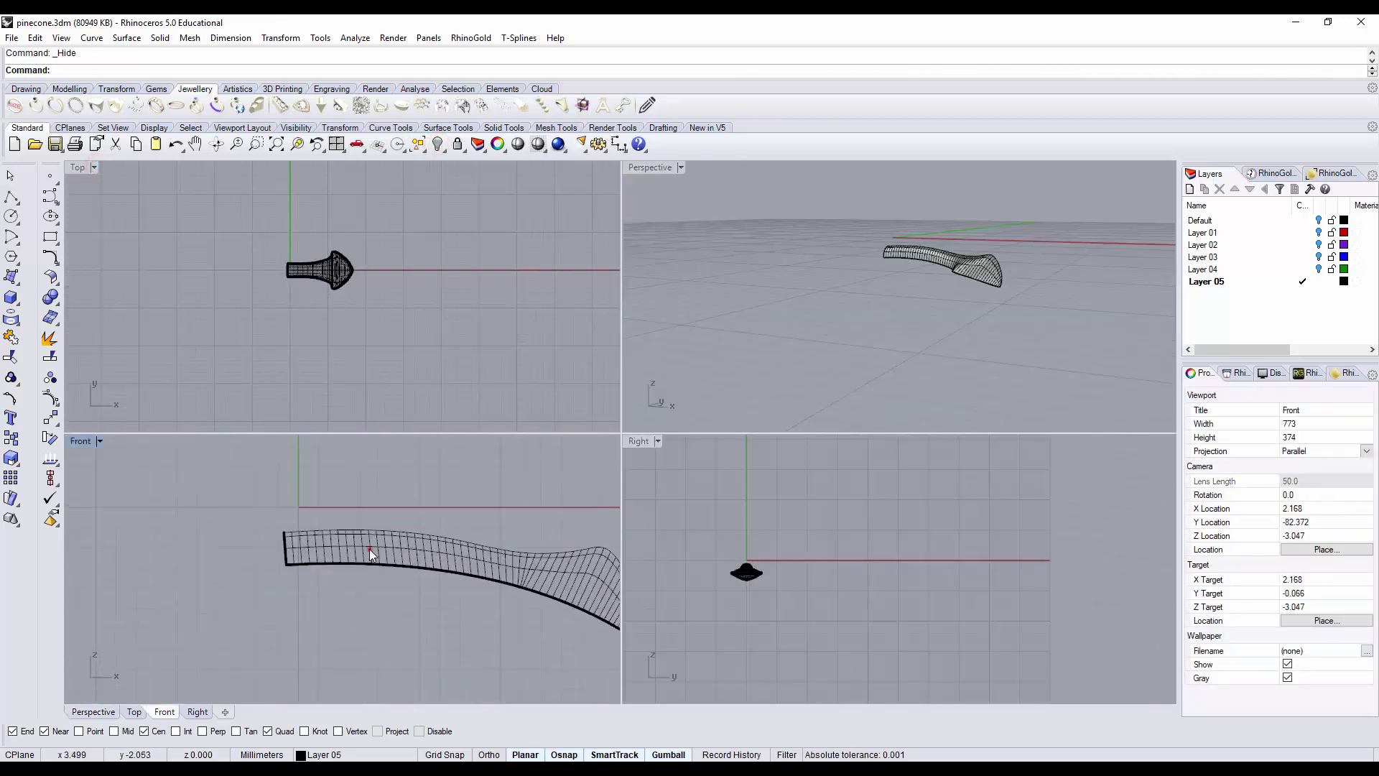
left_click(369, 550)
scroll(377, 529, "down", 4)
right_click_drag(377, 529, 264, 541)
left_click_drag(373, 574, 399, 576)
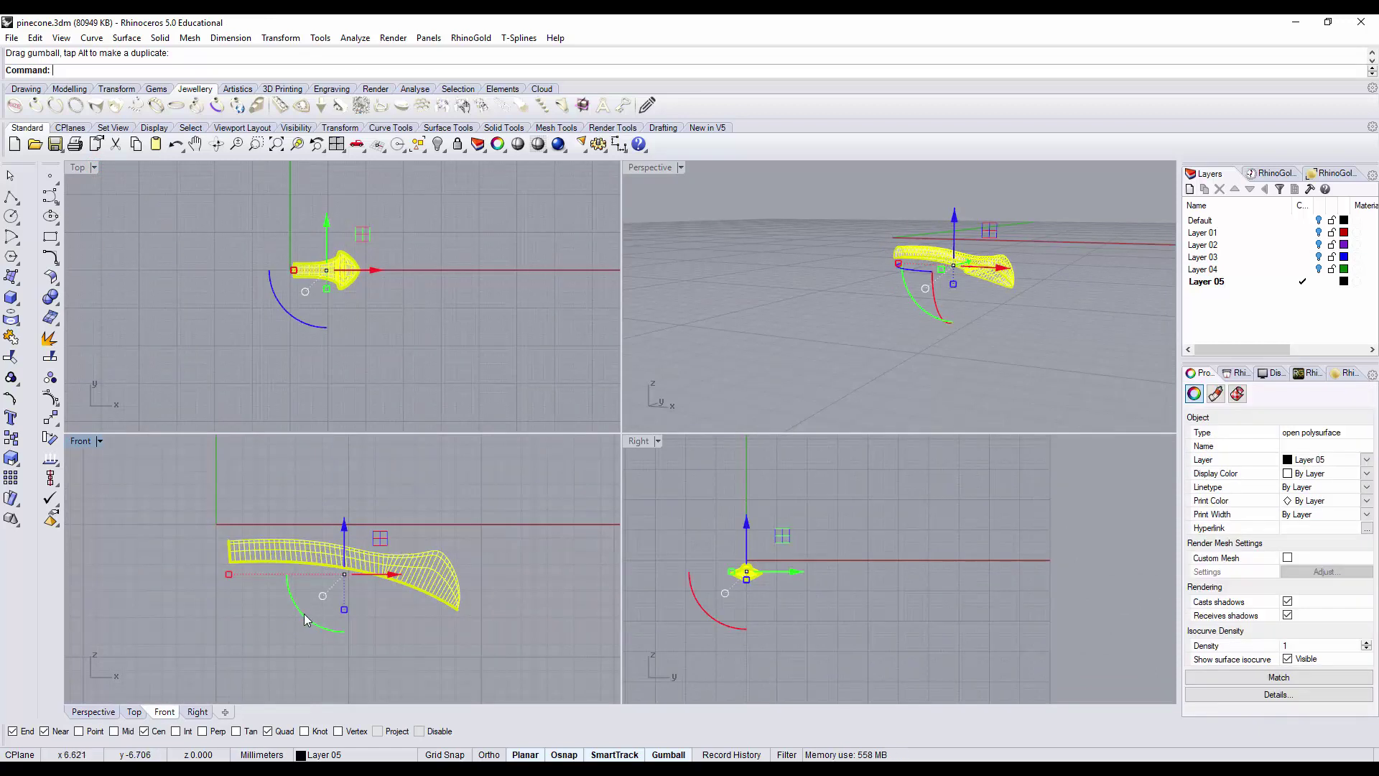
left_click_drag(304, 614, 294, 616)
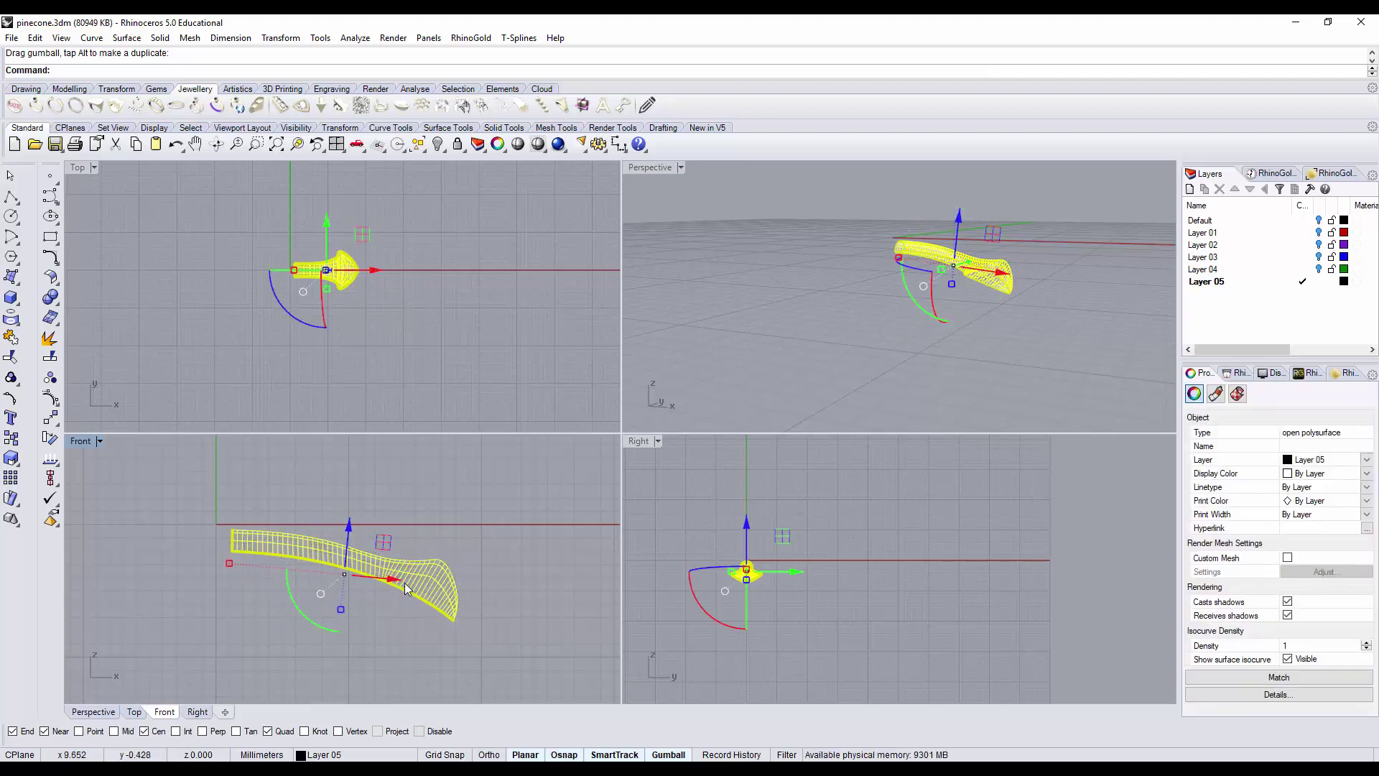
left_click(453, 332)
Step: Mirror a copy of the scale in the Front view across the vertical axis, starting the mirror plane at 0
left_click(354, 563)
left_click(50, 418)
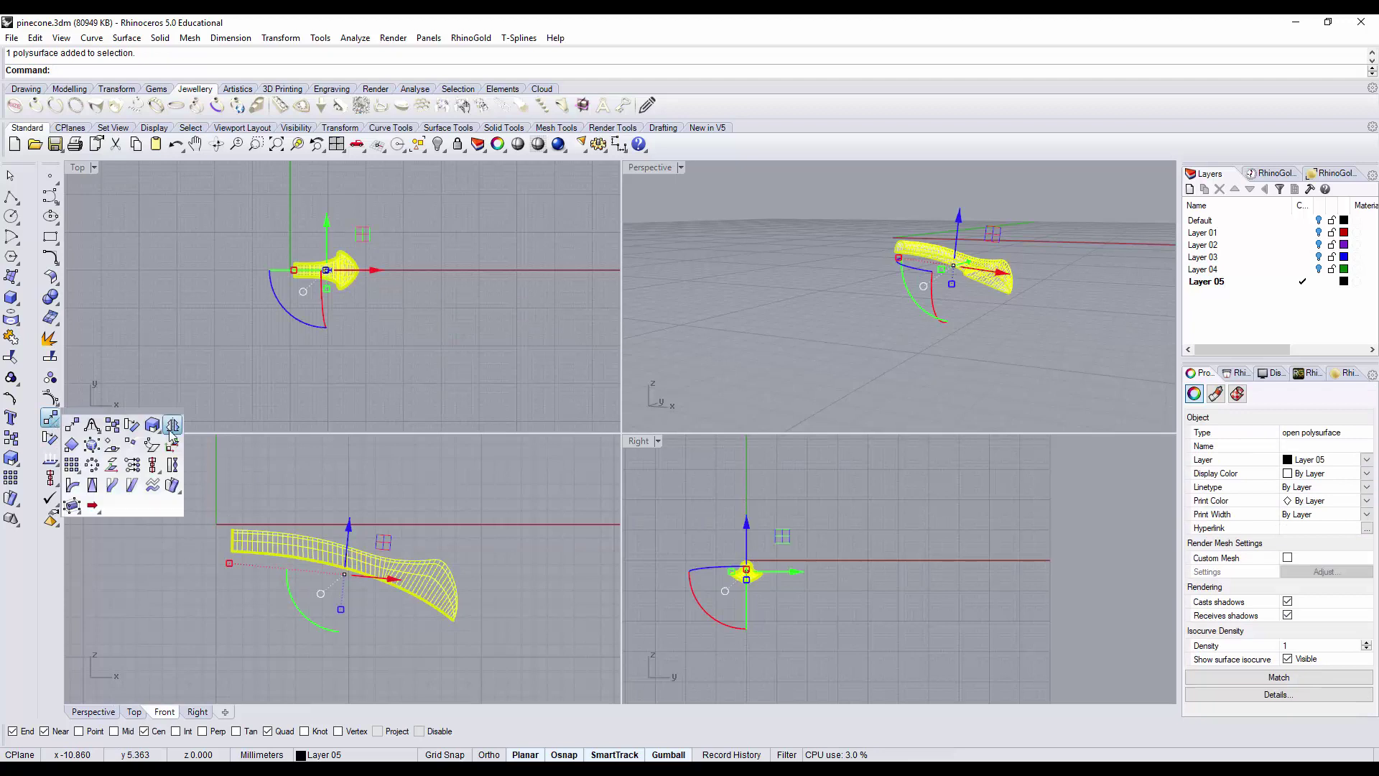
left_click(171, 422)
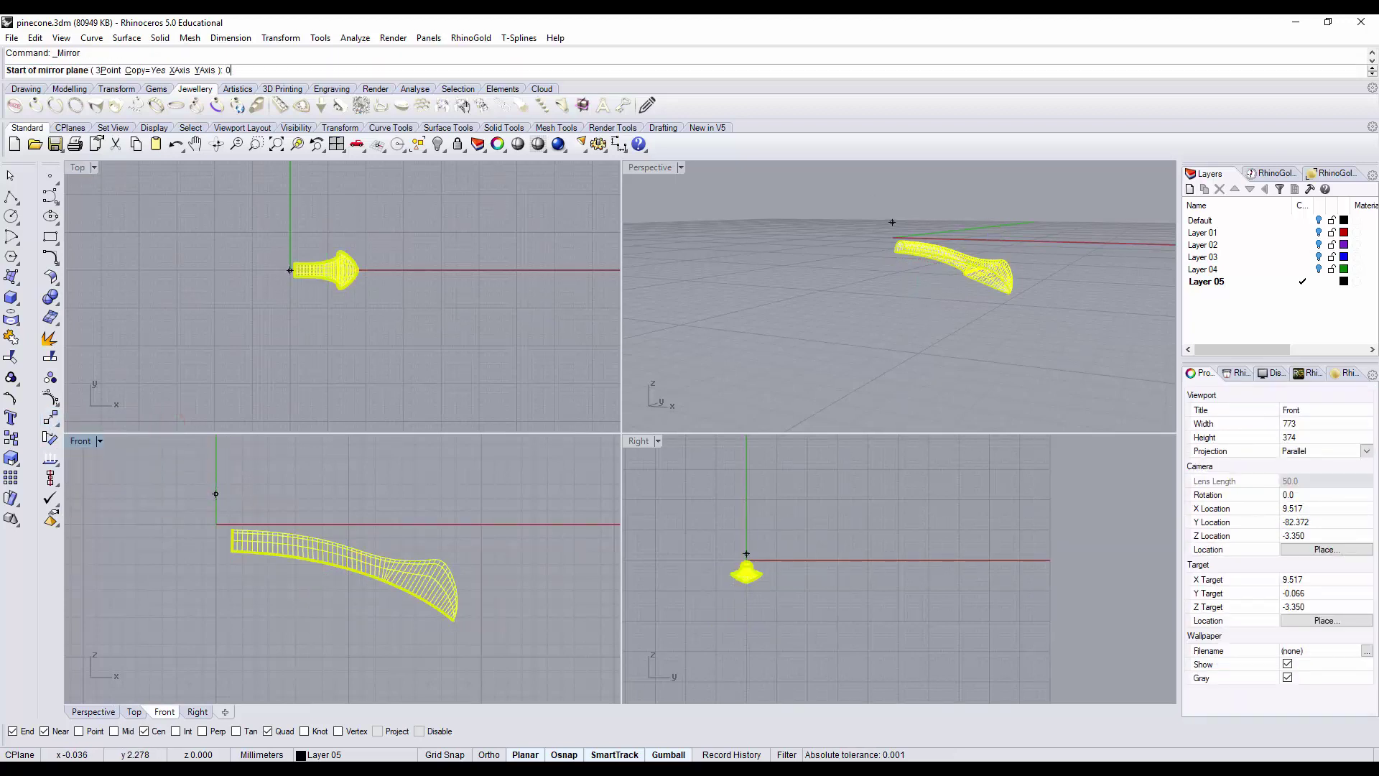
key("Return")
left_click(217, 483)
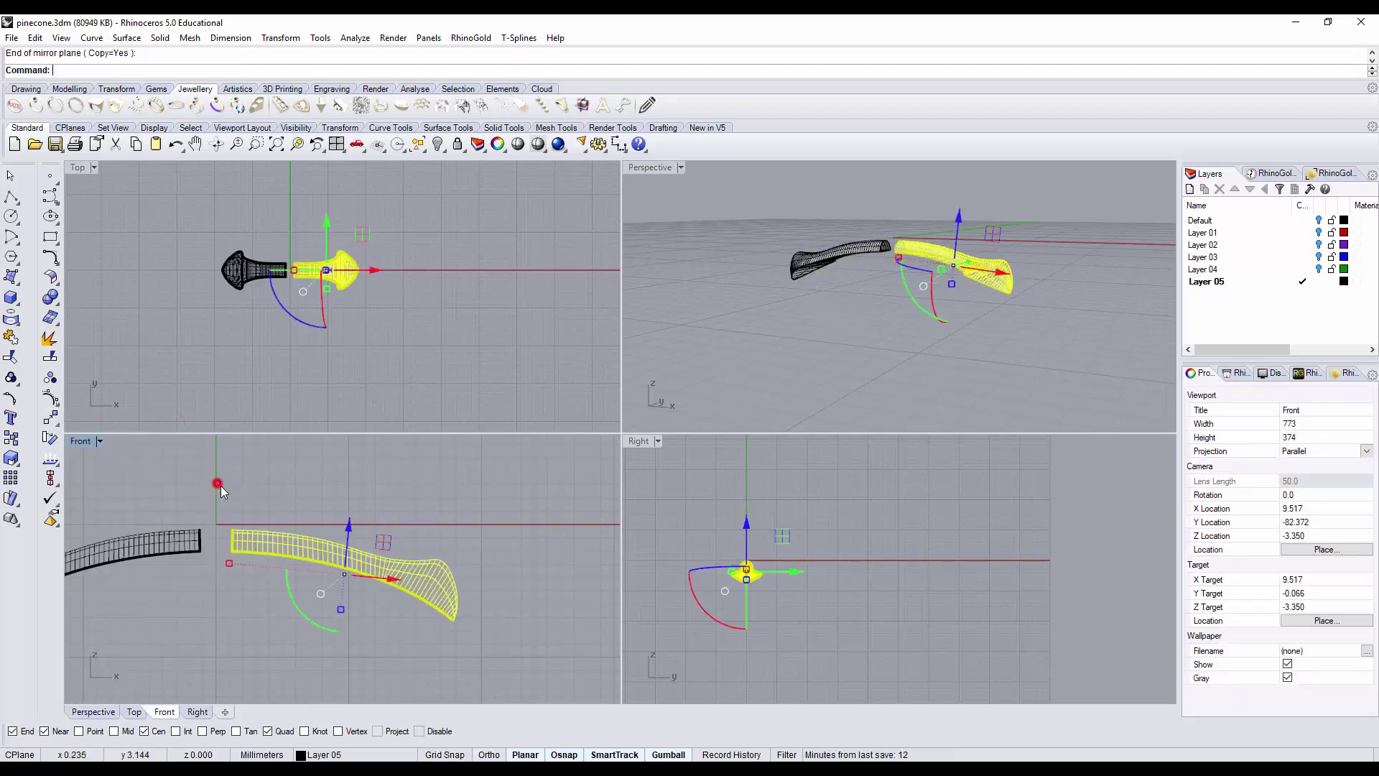
Step: Blend the arched end edges of the two facing scales with Blend Surface, keeping curvature continuity at both ends
double_click(650, 167)
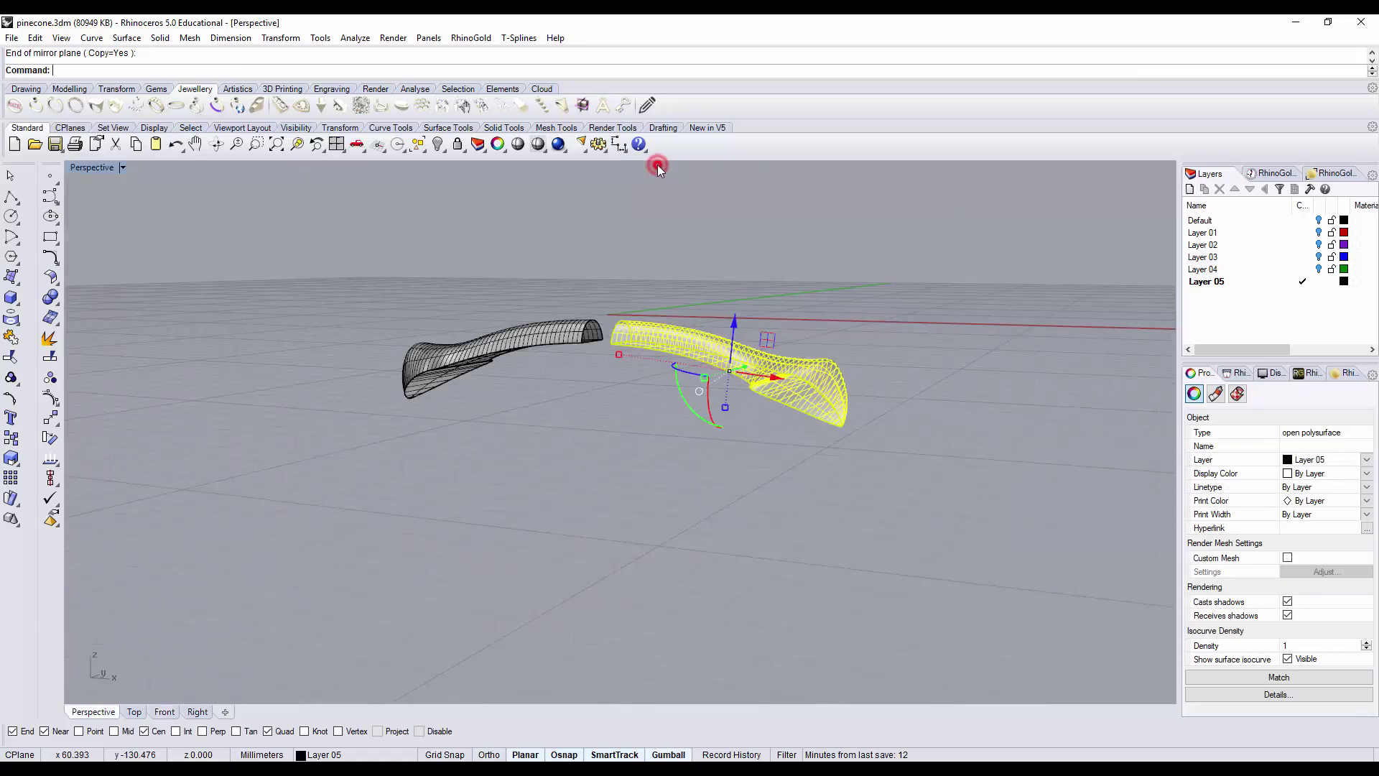
right_click_drag(657, 187, 650, 304)
left_click(659, 270)
scroll(632, 343, "up", 8)
right_click_drag(650, 377, 716, 430, "shift")
right_click_drag(717, 430, 755, 454)
left_click(53, 280)
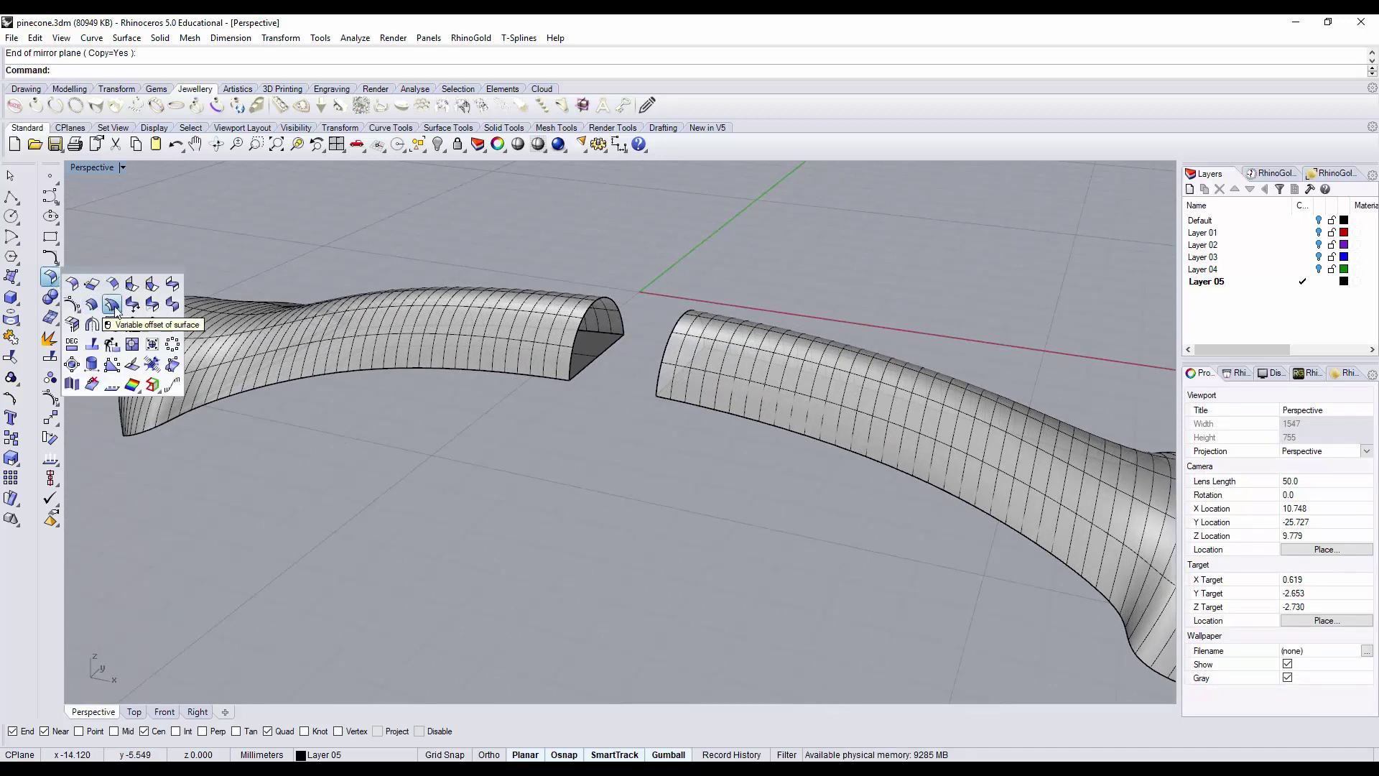
left_click(173, 284)
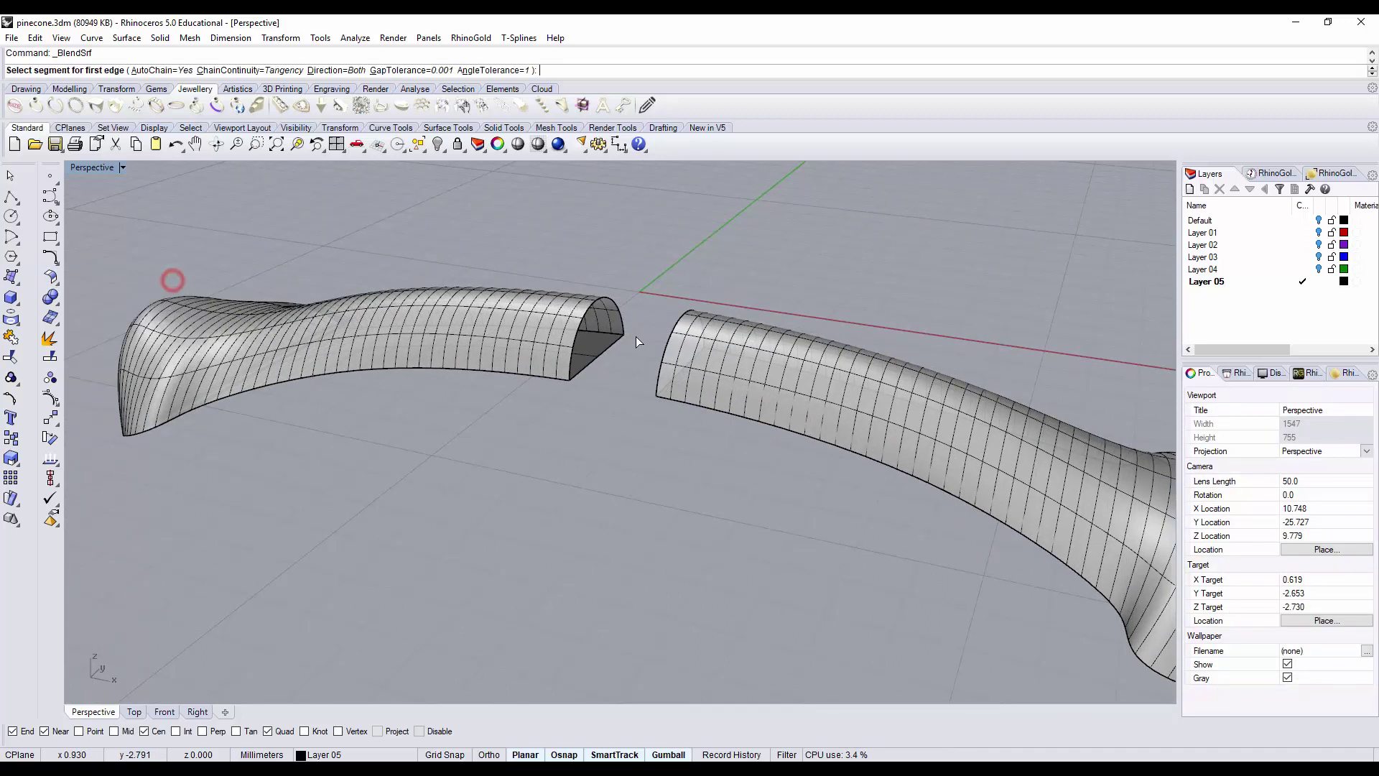
left_click(664, 343)
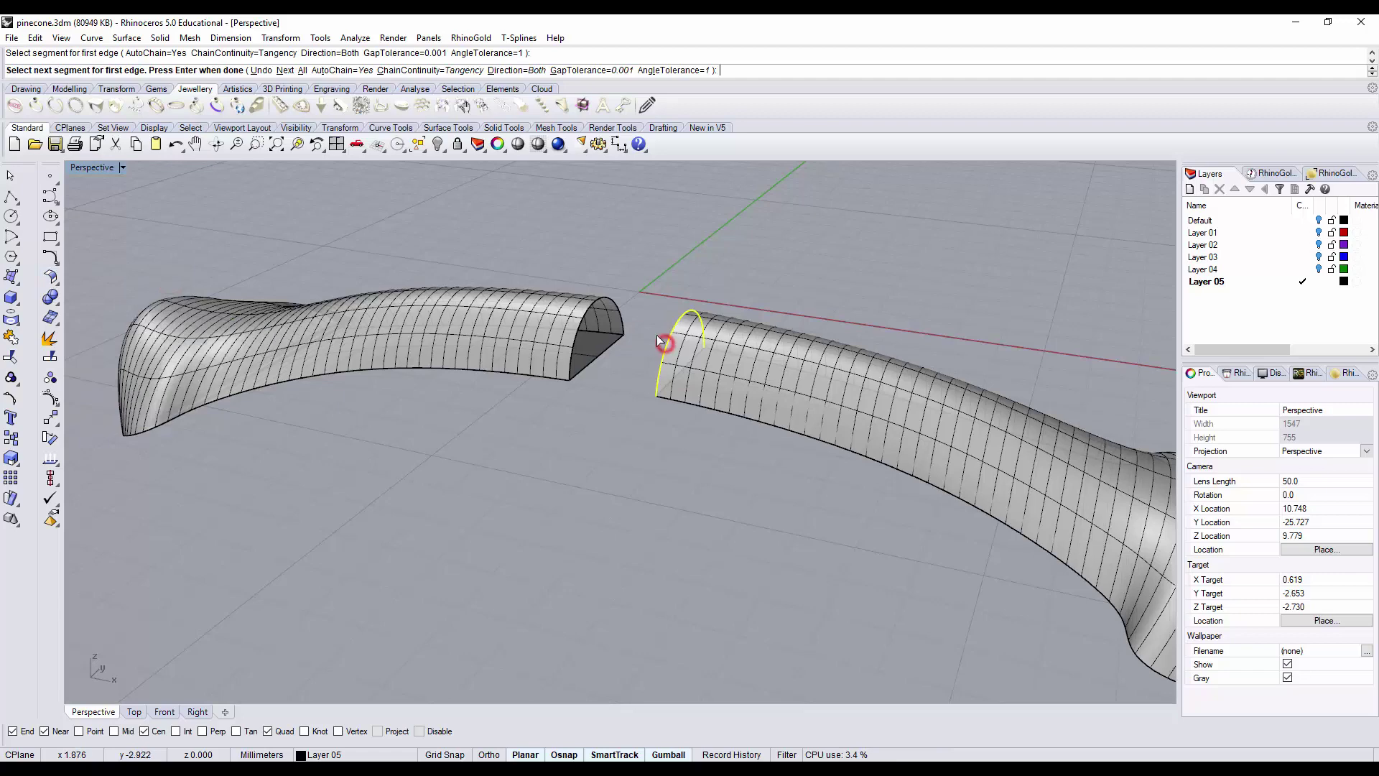
key("Return")
left_click(580, 326)
key("Return")
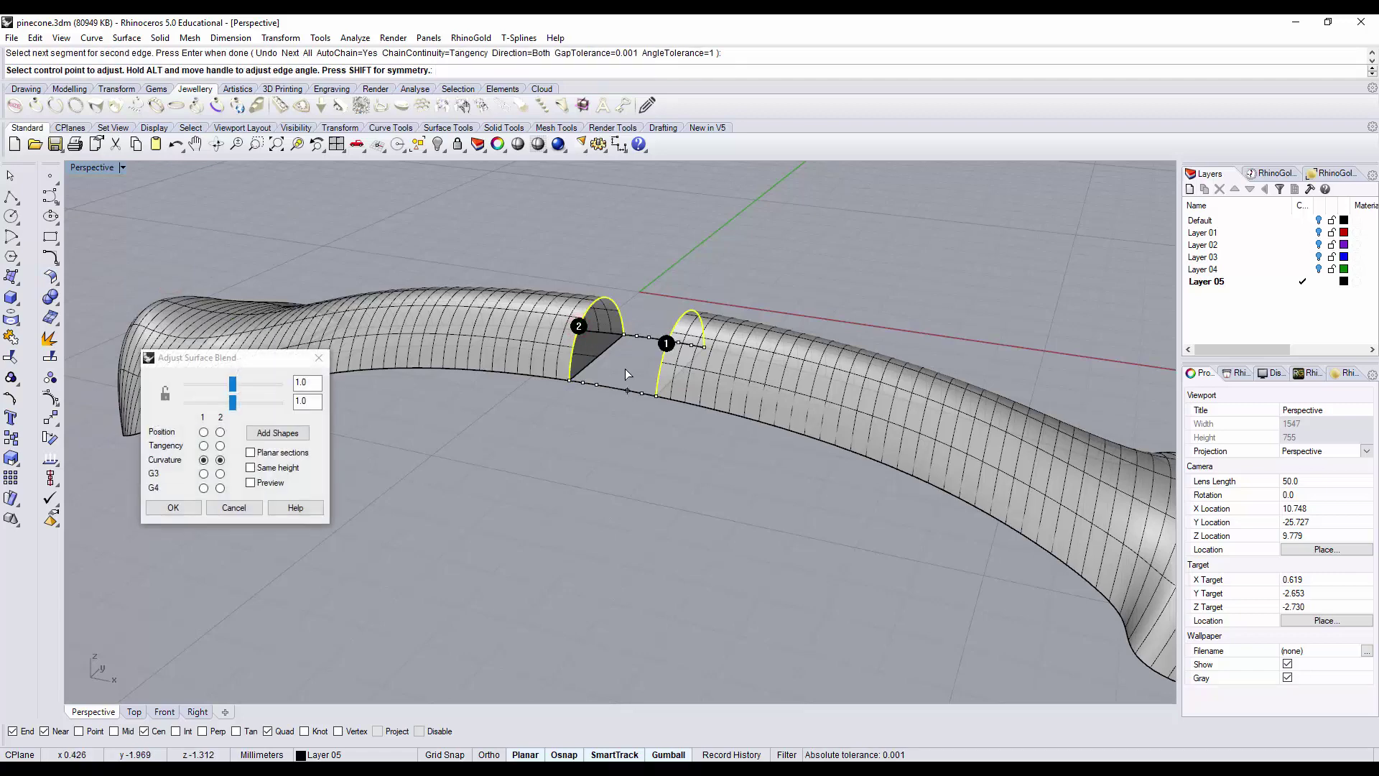
key("Return")
Step: Close the underside gap between the two scales with a second surface blend between their straight end edges
right_click_drag(623, 412, 621, 552)
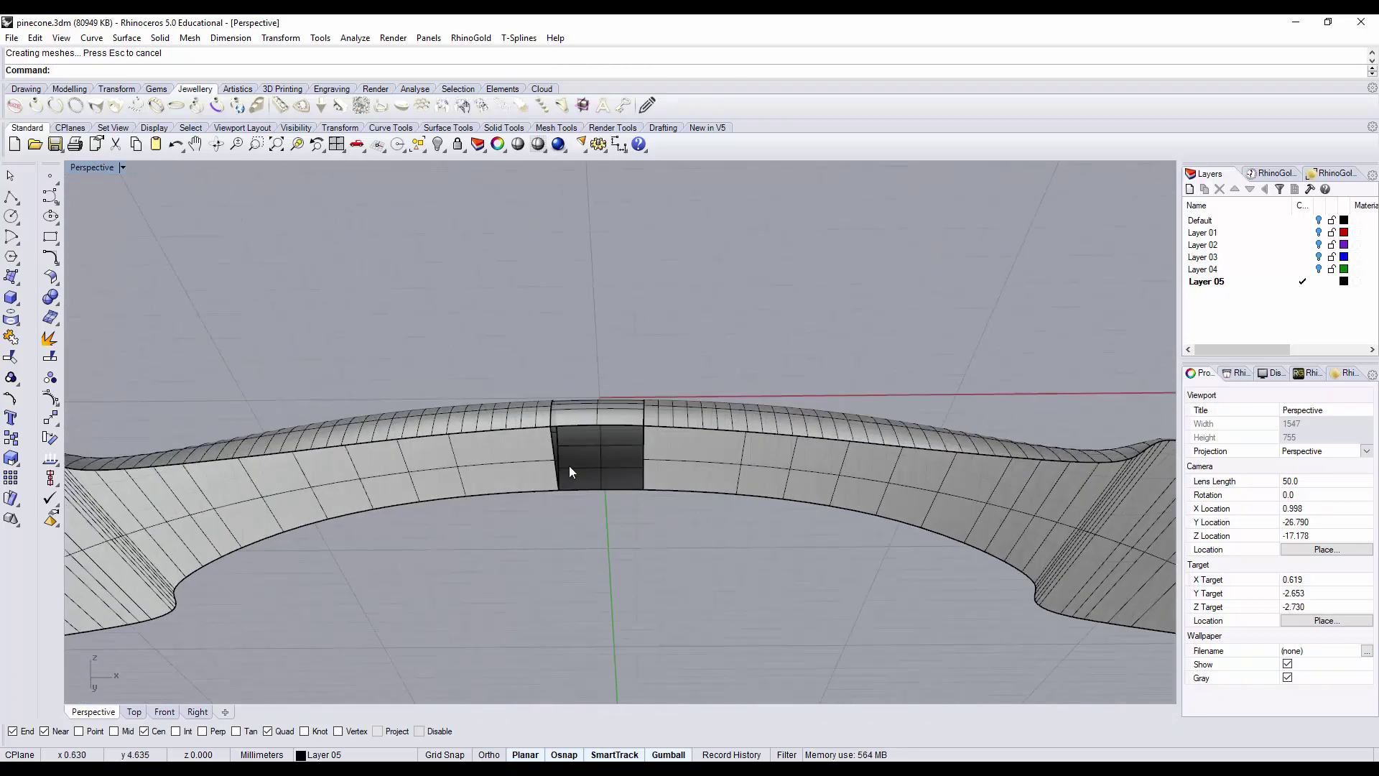
scroll(628, 481, "up", 4)
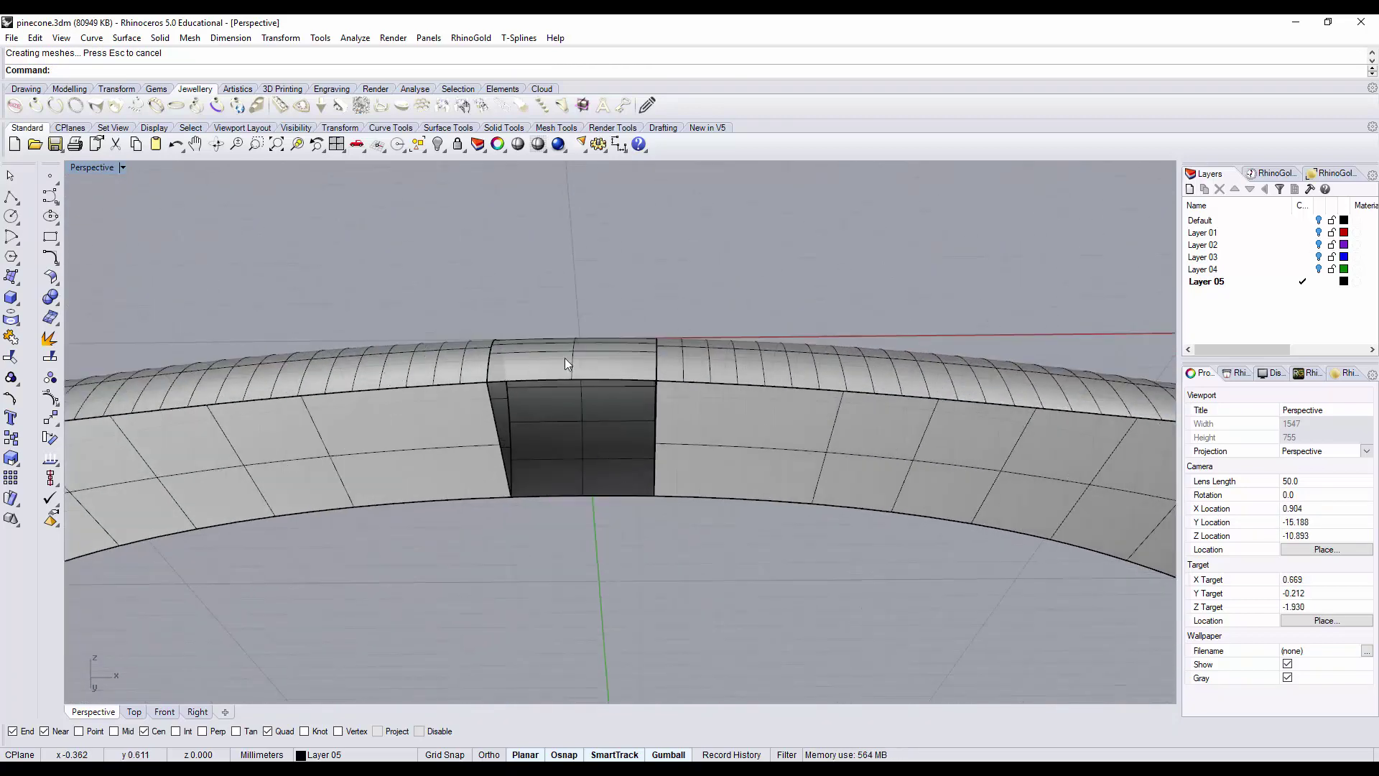
left_click(55, 277)
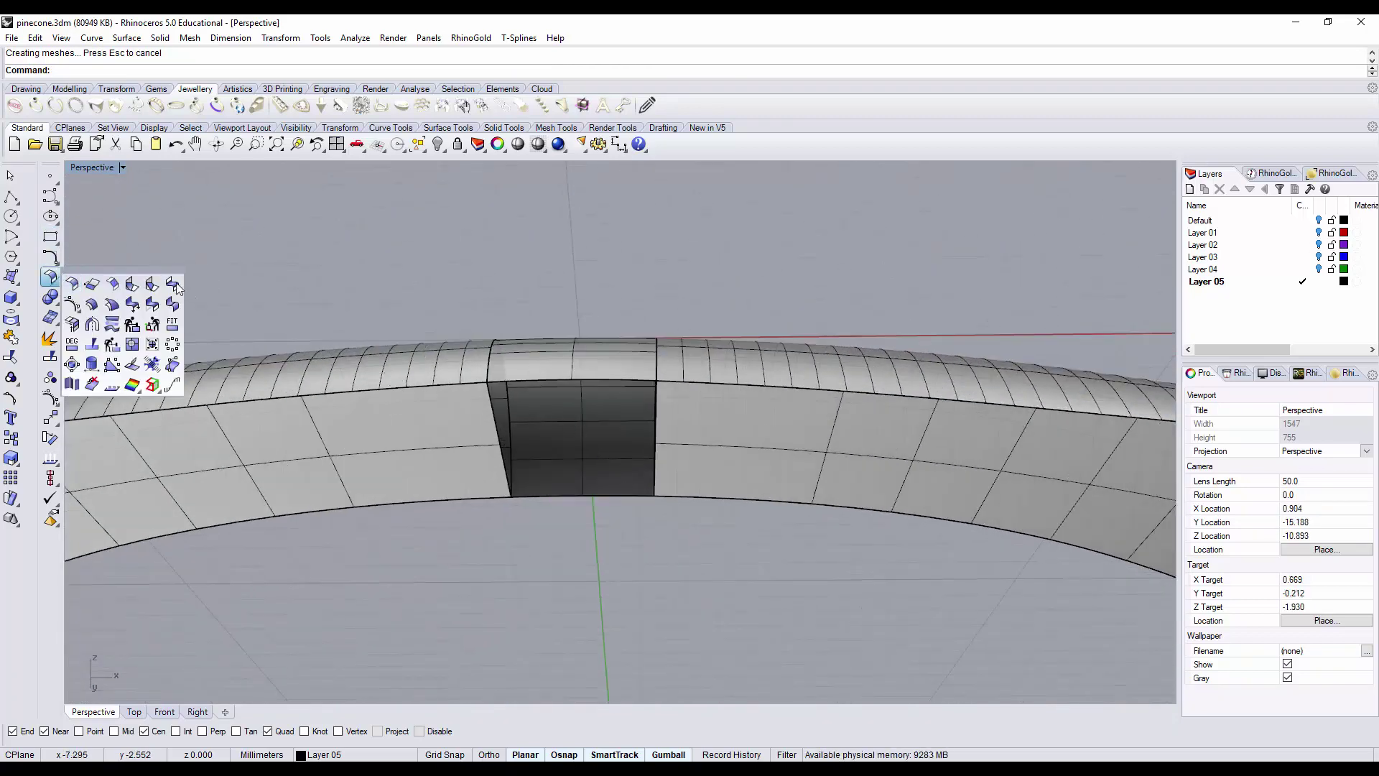
left_click(172, 284)
right_click_drag(665, 434, 641, 447)
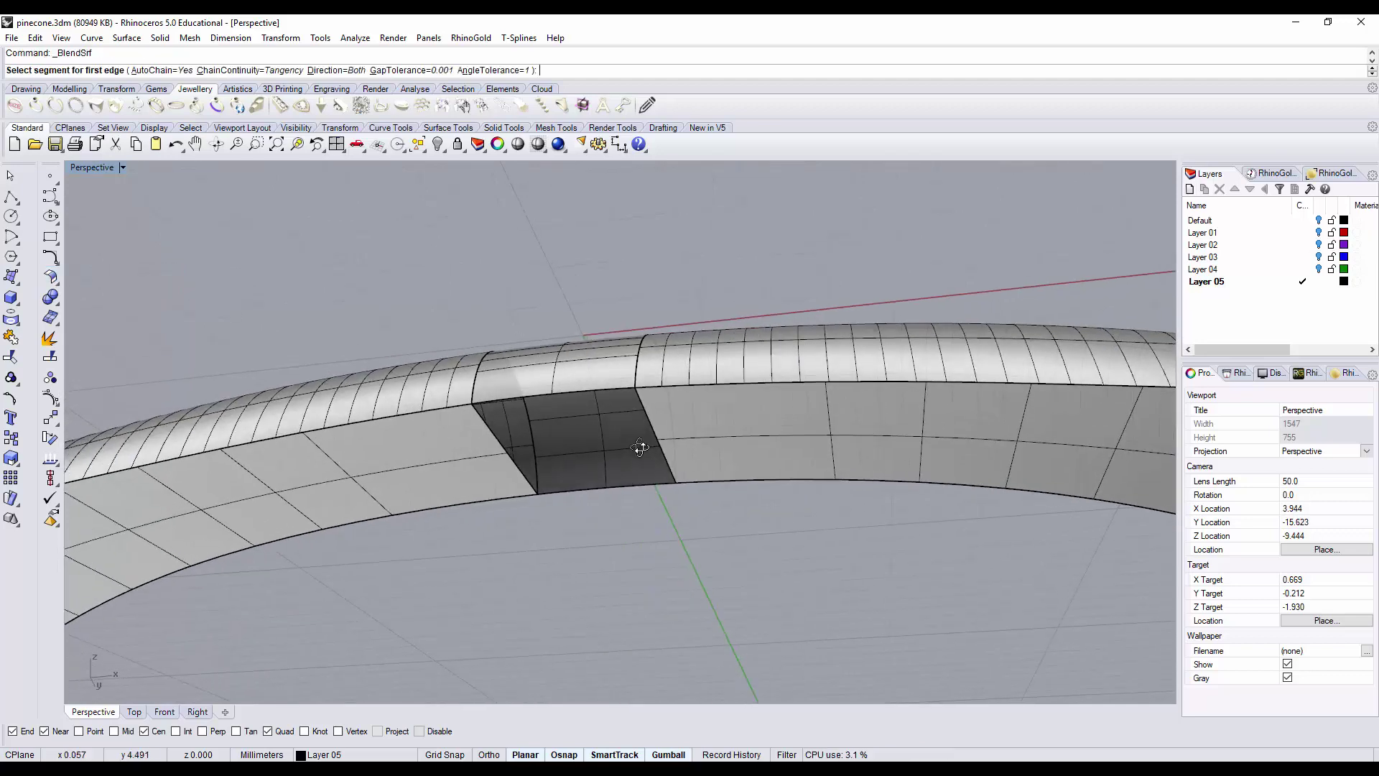
left_click(652, 428)
left_click(501, 449)
key("Return")
key("Return")
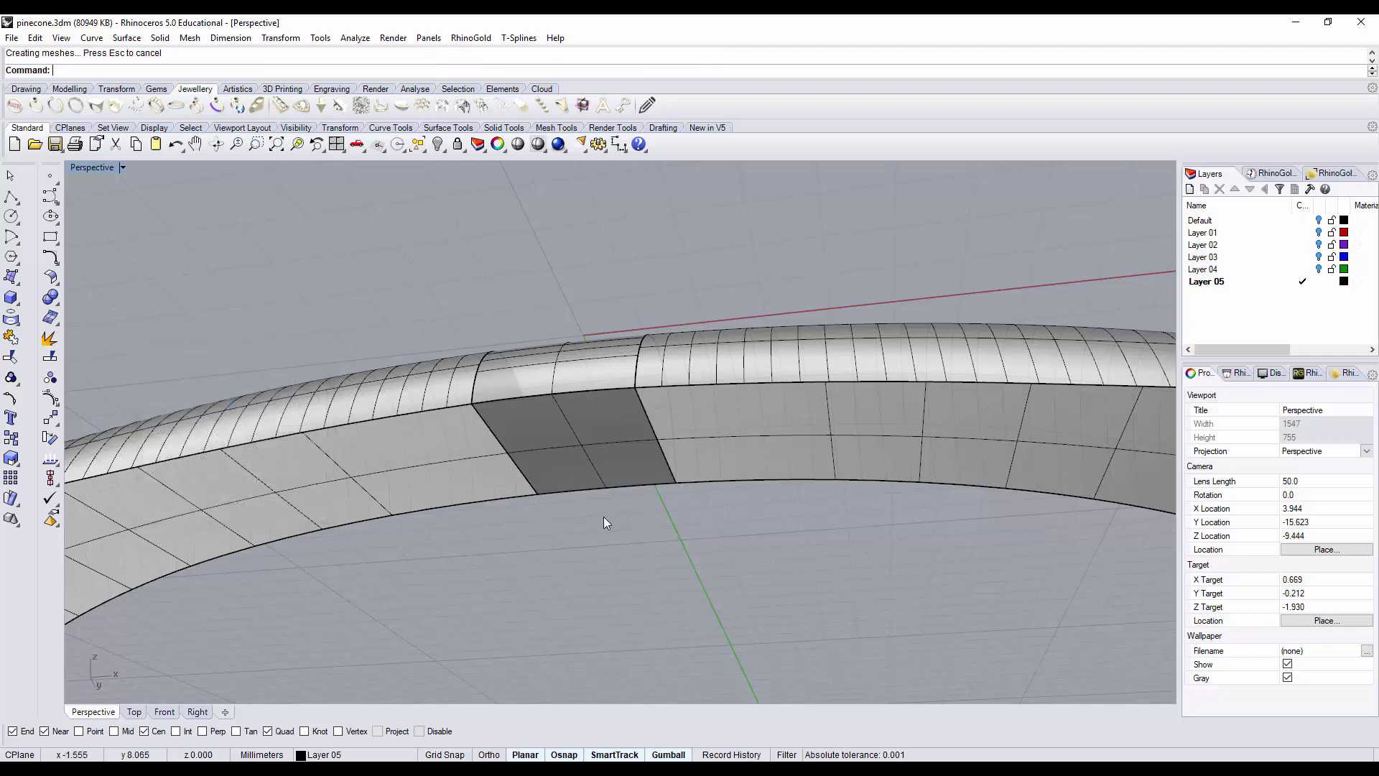
Step: Join both scales and the two blend surfaces into a single double-ended polysurface
right_click_drag(606, 510, 625, 535)
scroll(631, 530, "down", 10)
scroll(679, 547, "up", 2)
left_click_drag(717, 572, 454, 365)
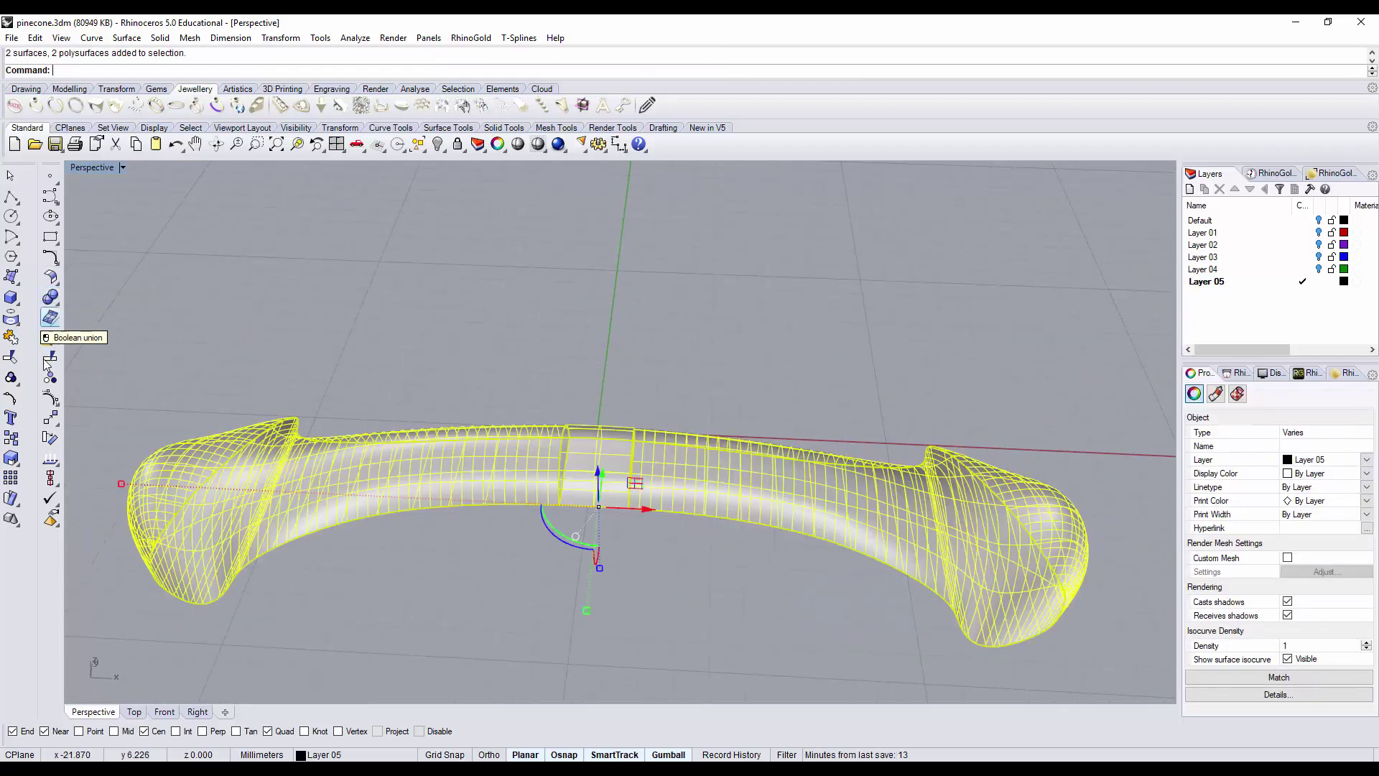
left_click(11, 338)
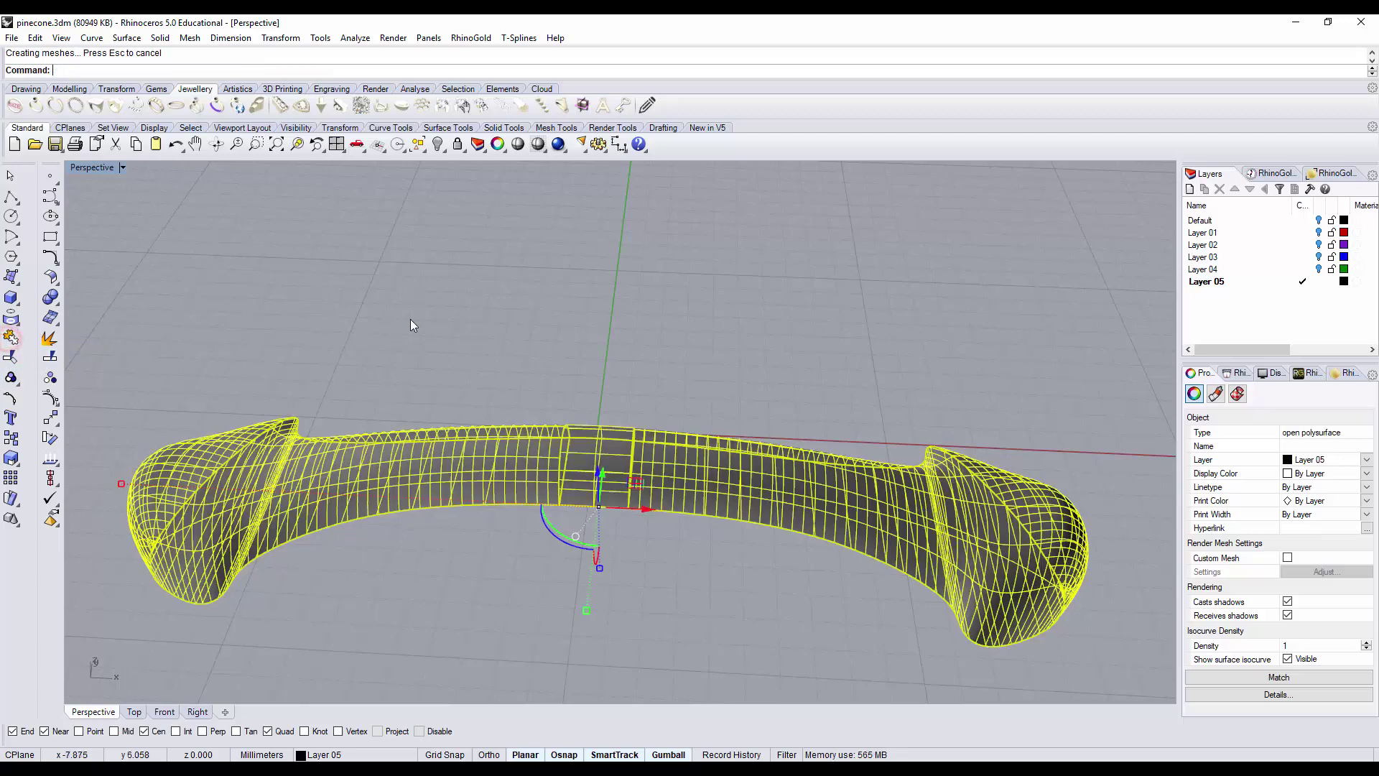
left_click(411, 318)
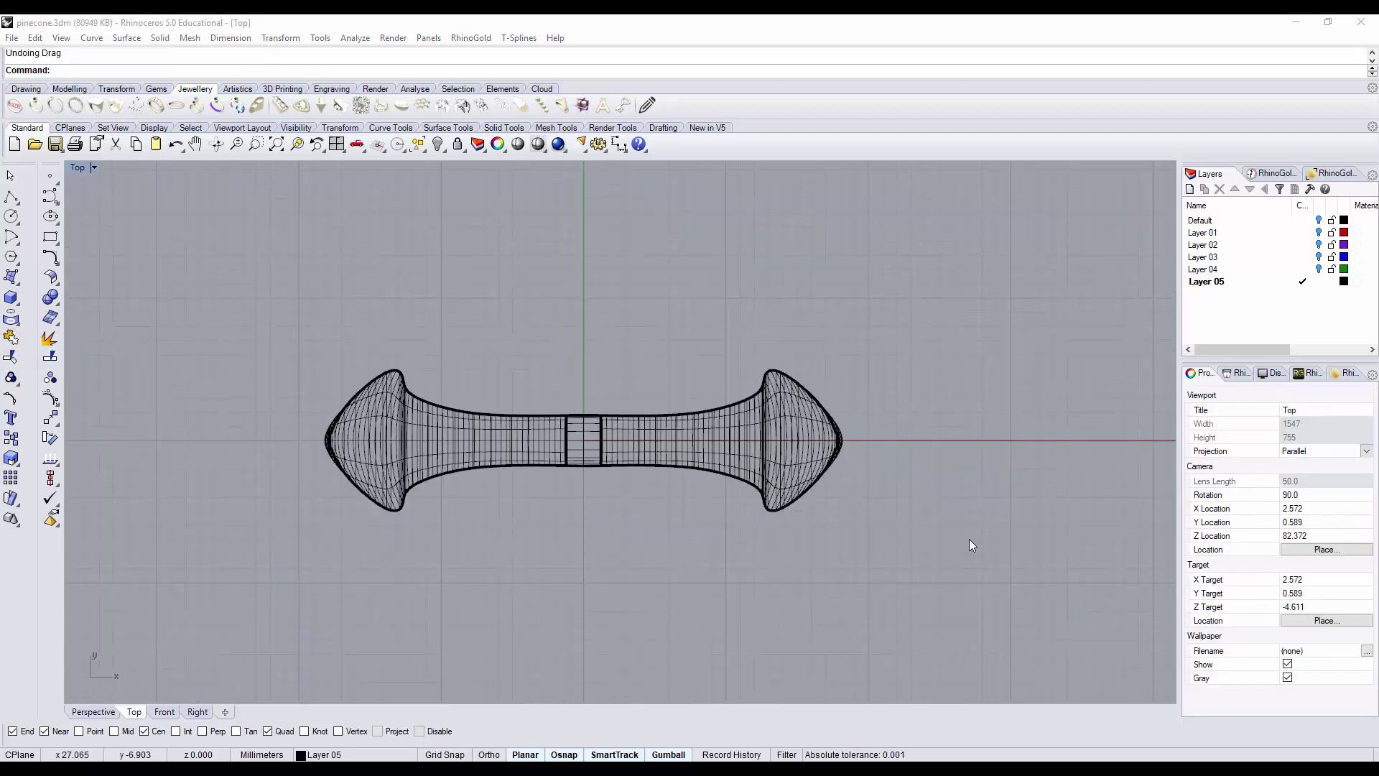
Step: Stretch the double-ended scale lengthwise along the X axis in the Top view with a one-directional gumball scale
left_click(810, 423)
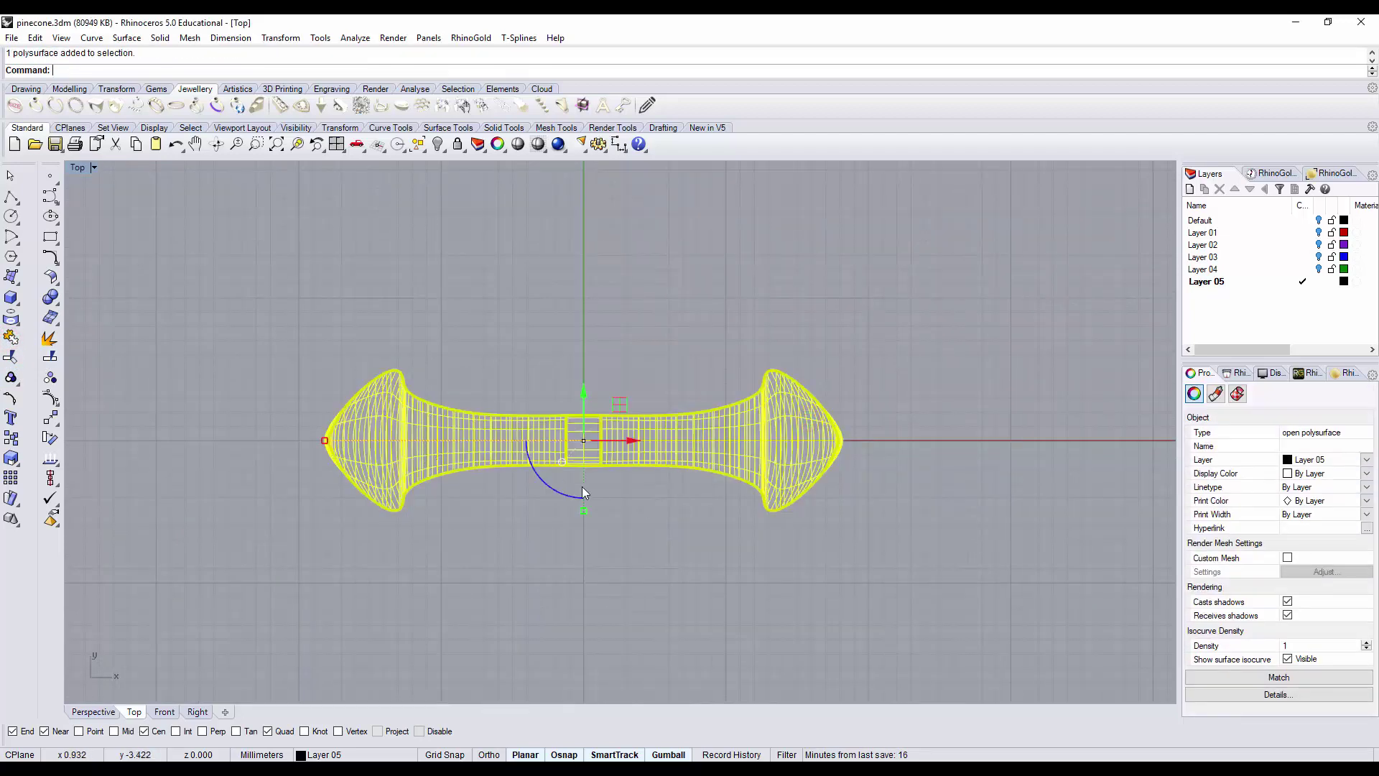
left_click_drag(552, 486, 596, 563)
key("ctrl+z")
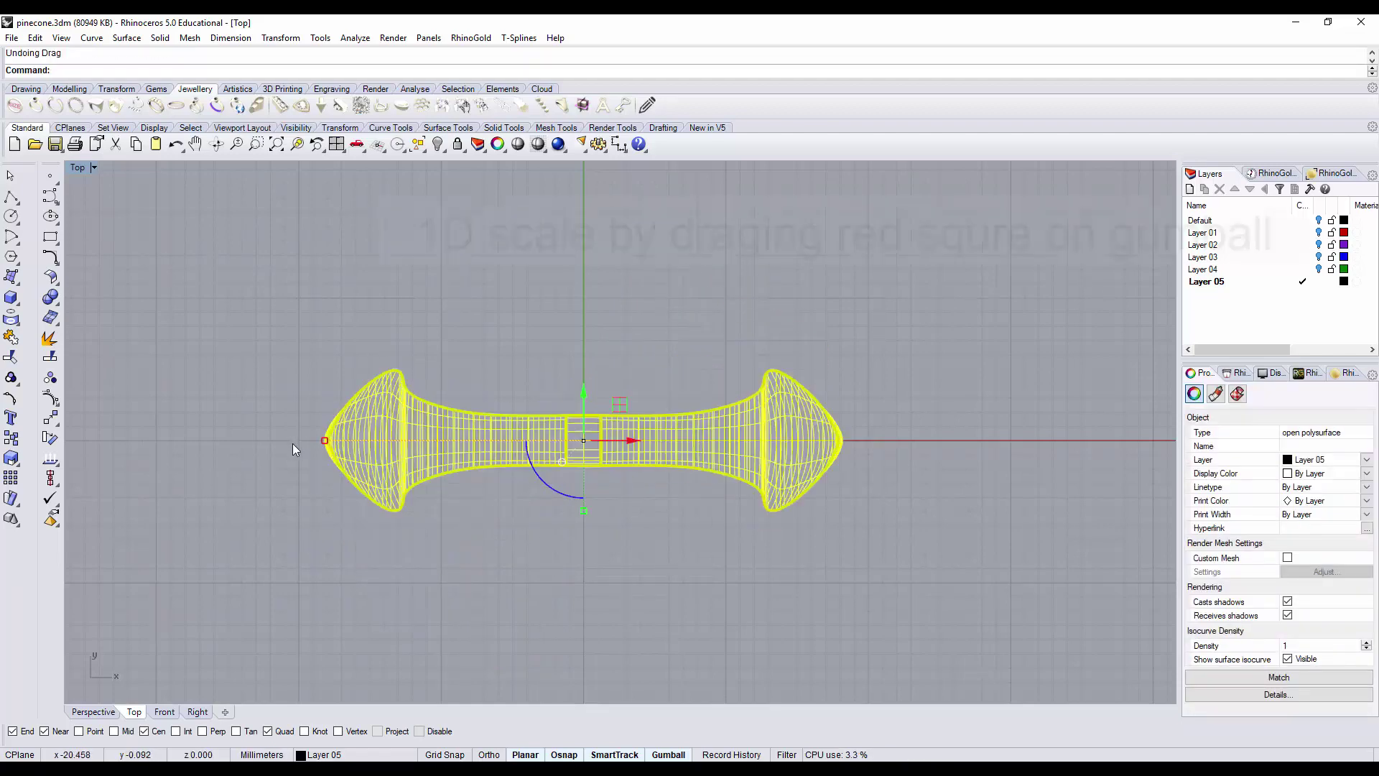
left_click_drag(324, 440, 221, 433)
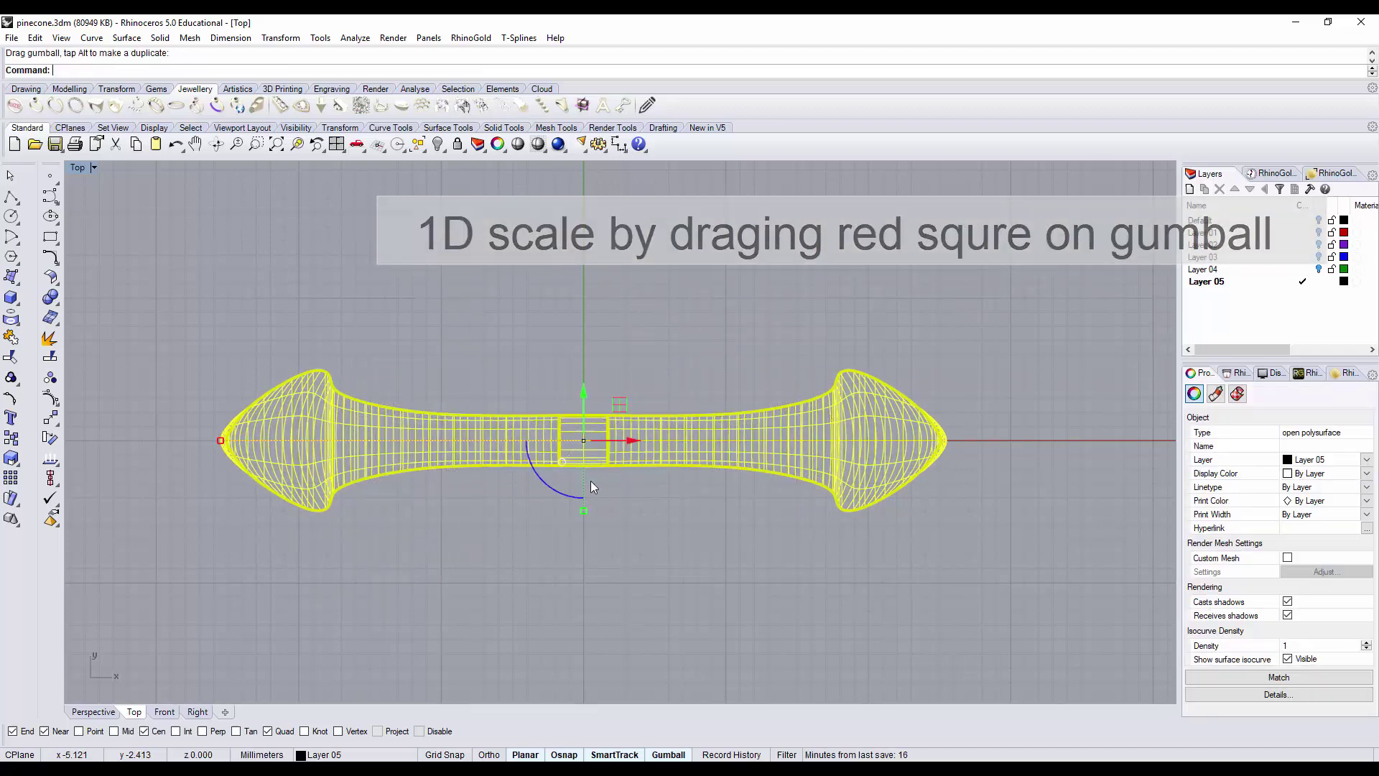
Step: Rotate a copy of the double-ended scale 30 degrees about the origin in the Top view, referenced from the X axis
left_click(49, 438)
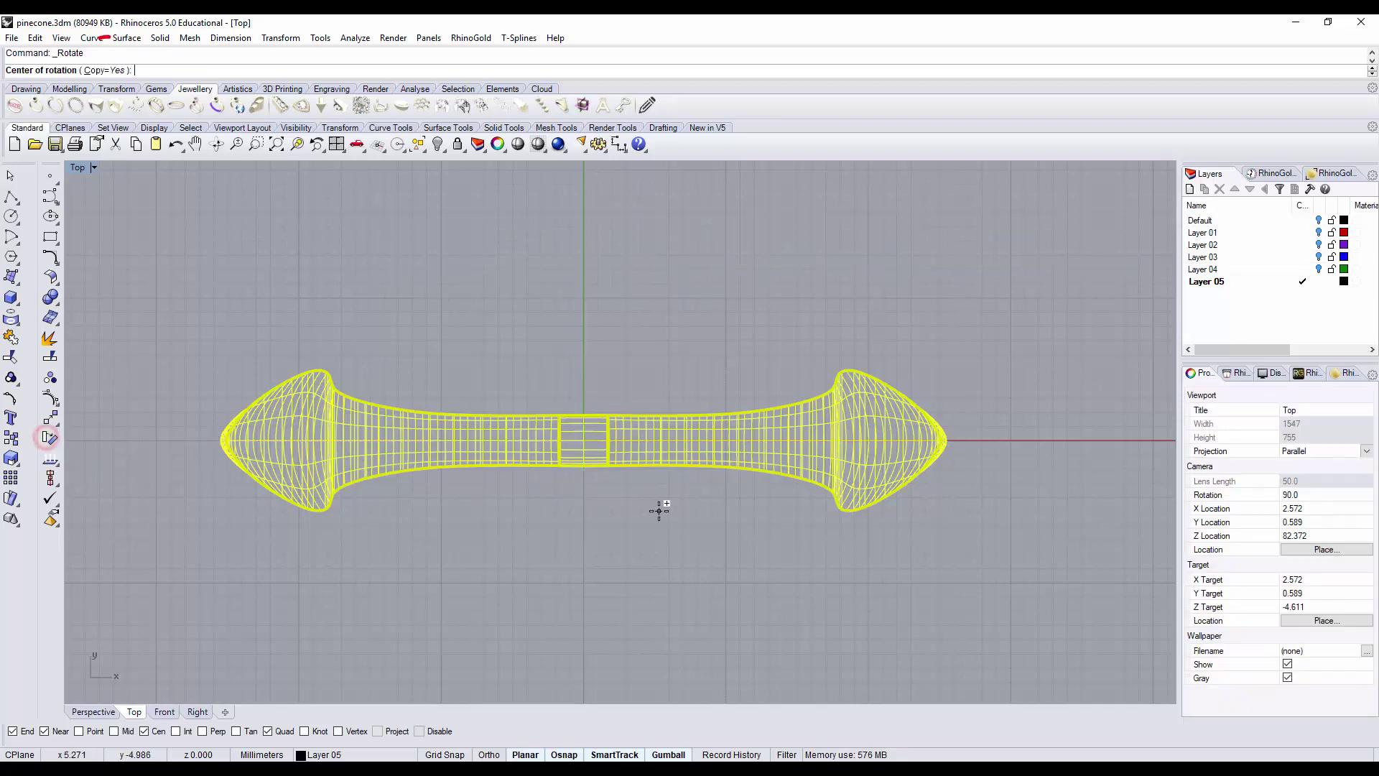
key("Return")
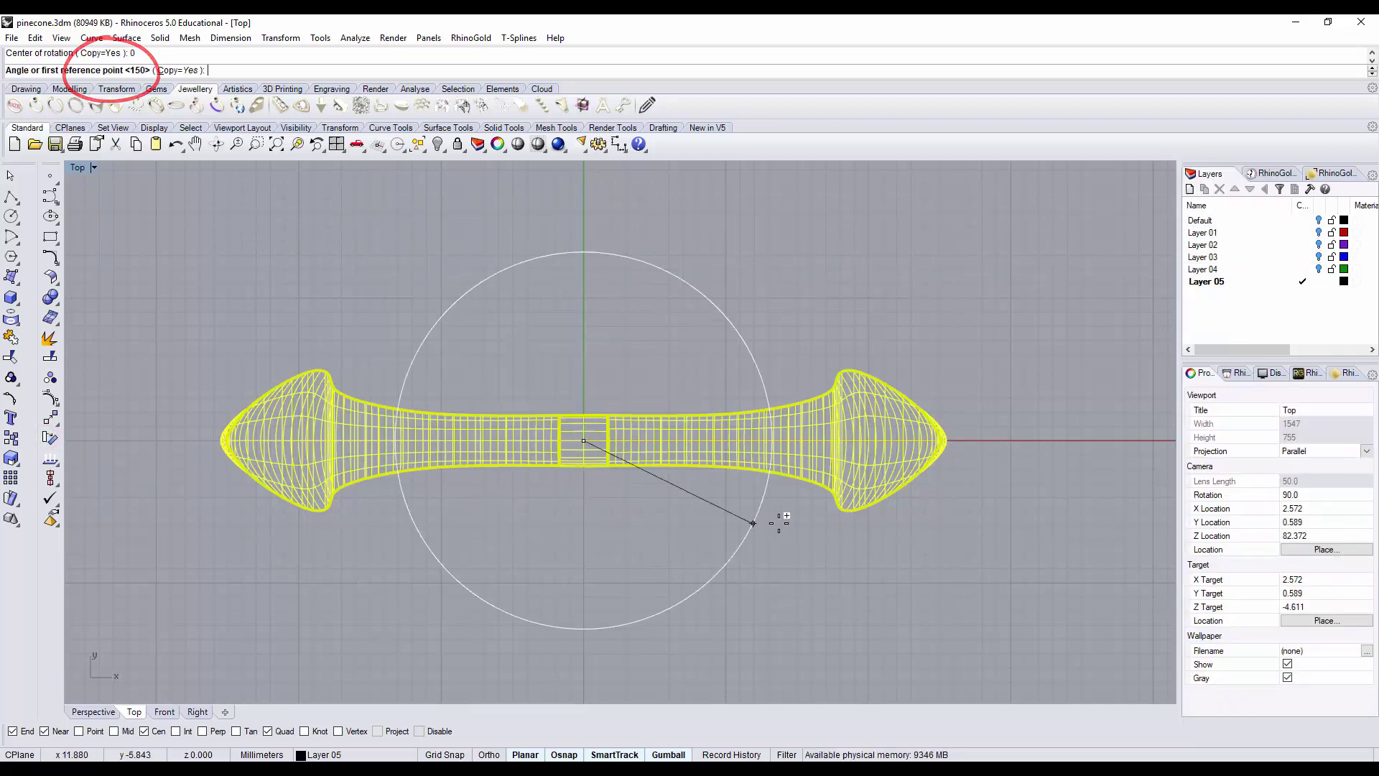
left_click(1003, 440)
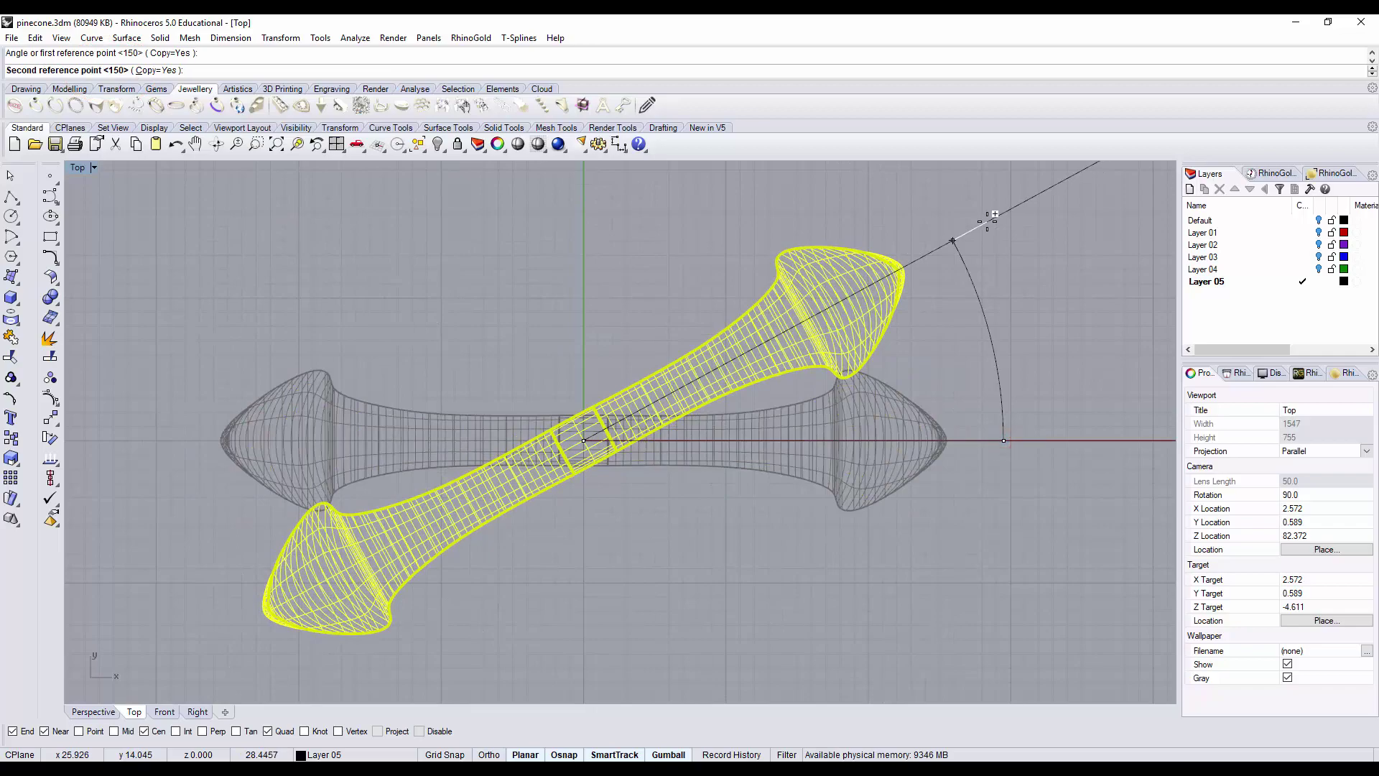
key("Return")
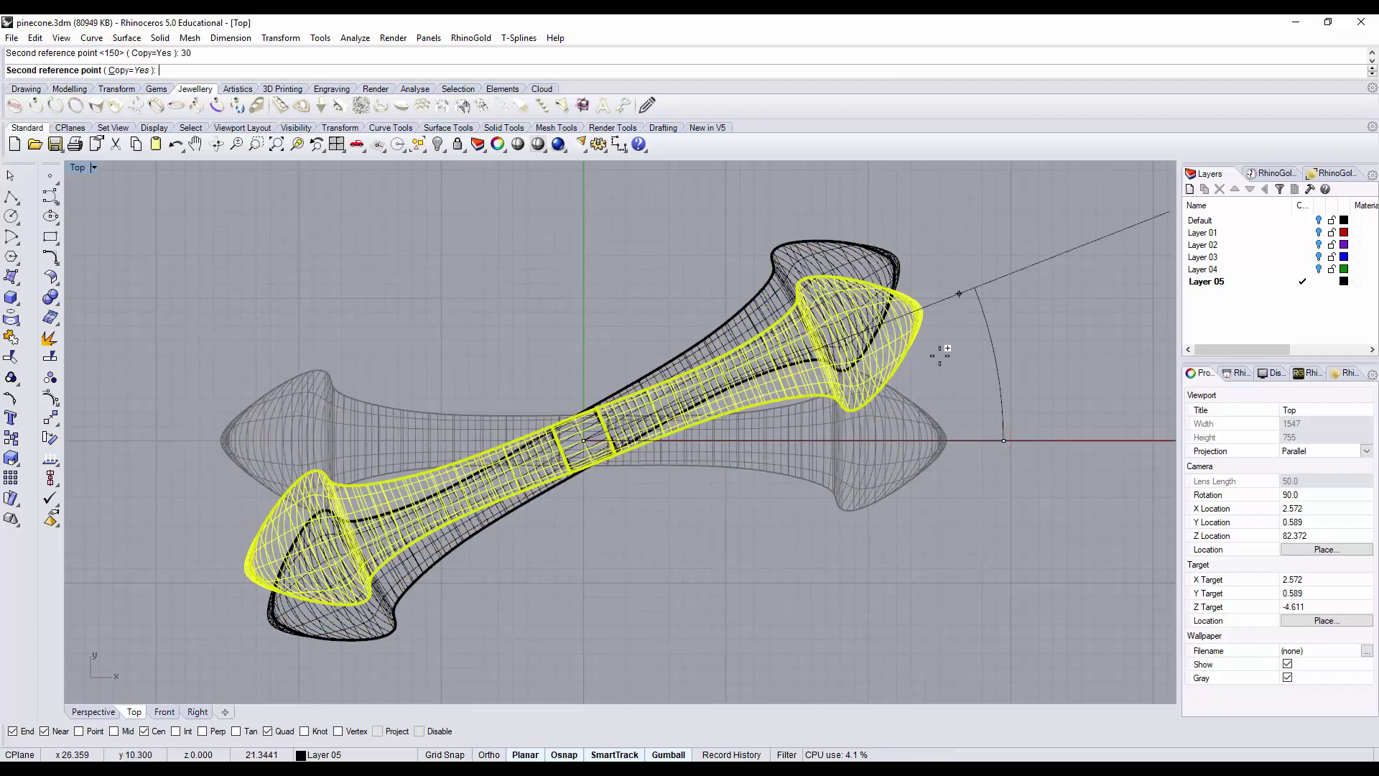
Step: Complete the 12-pointed ring with further rotated copies at 60, 90, 120 and 150 degrees
scroll(838, 431, "up", 5)
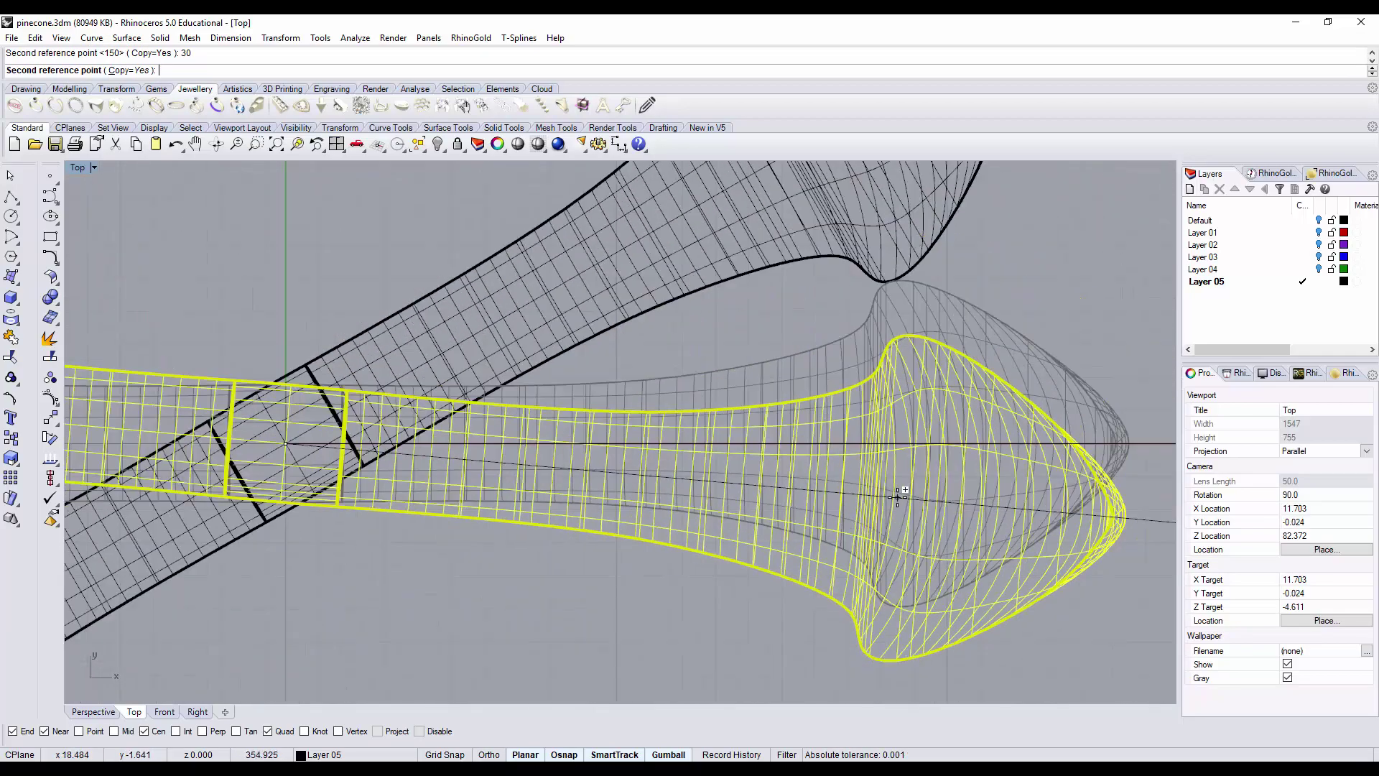
scroll(897, 466, "down", 5)
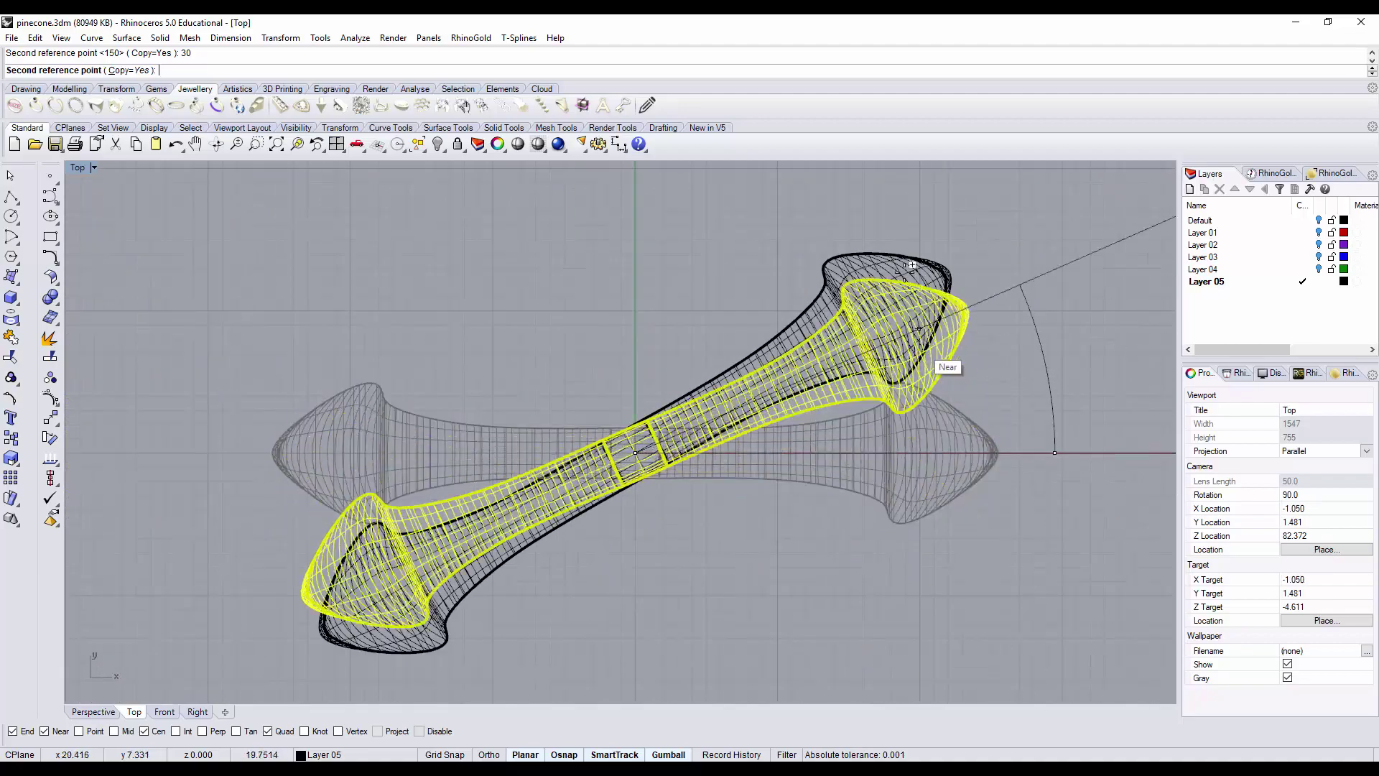
scroll(855, 302, "down", 3)
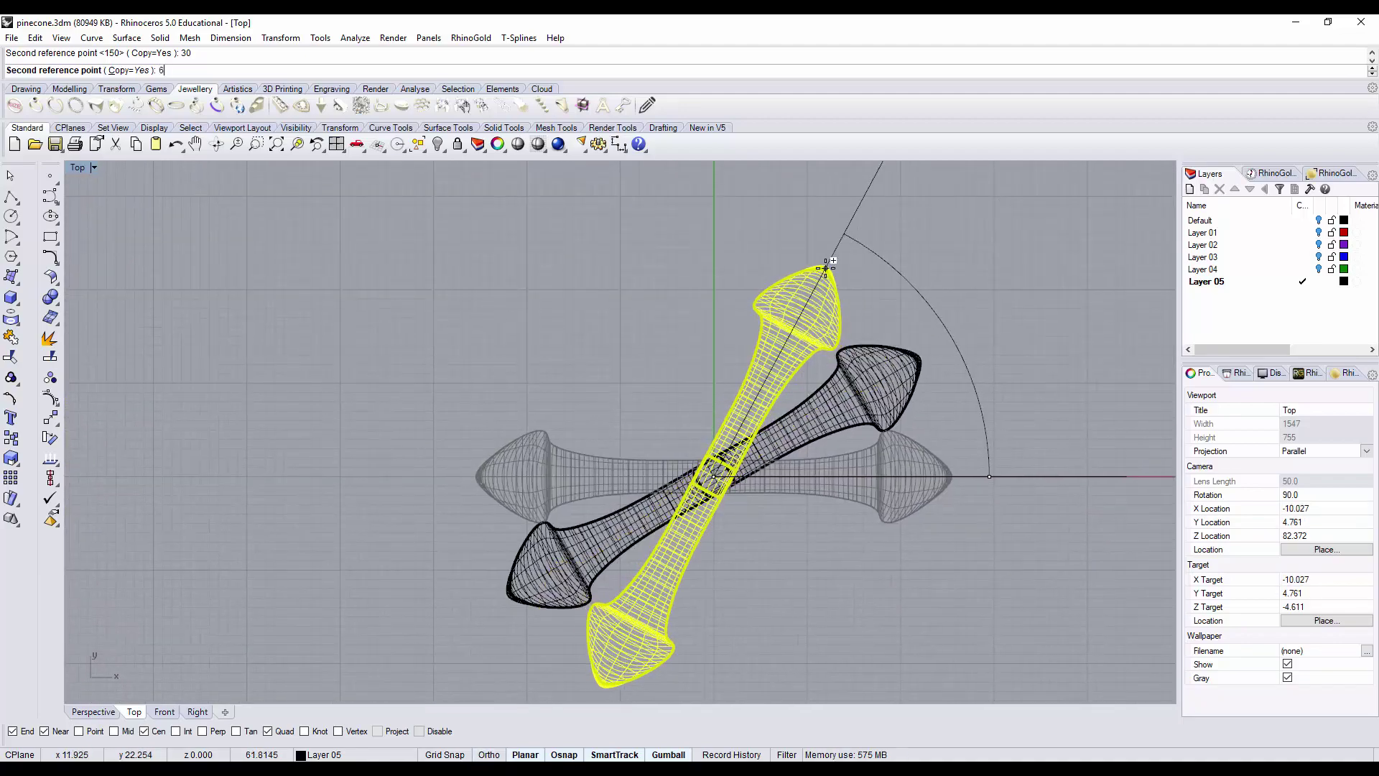
key("Return")
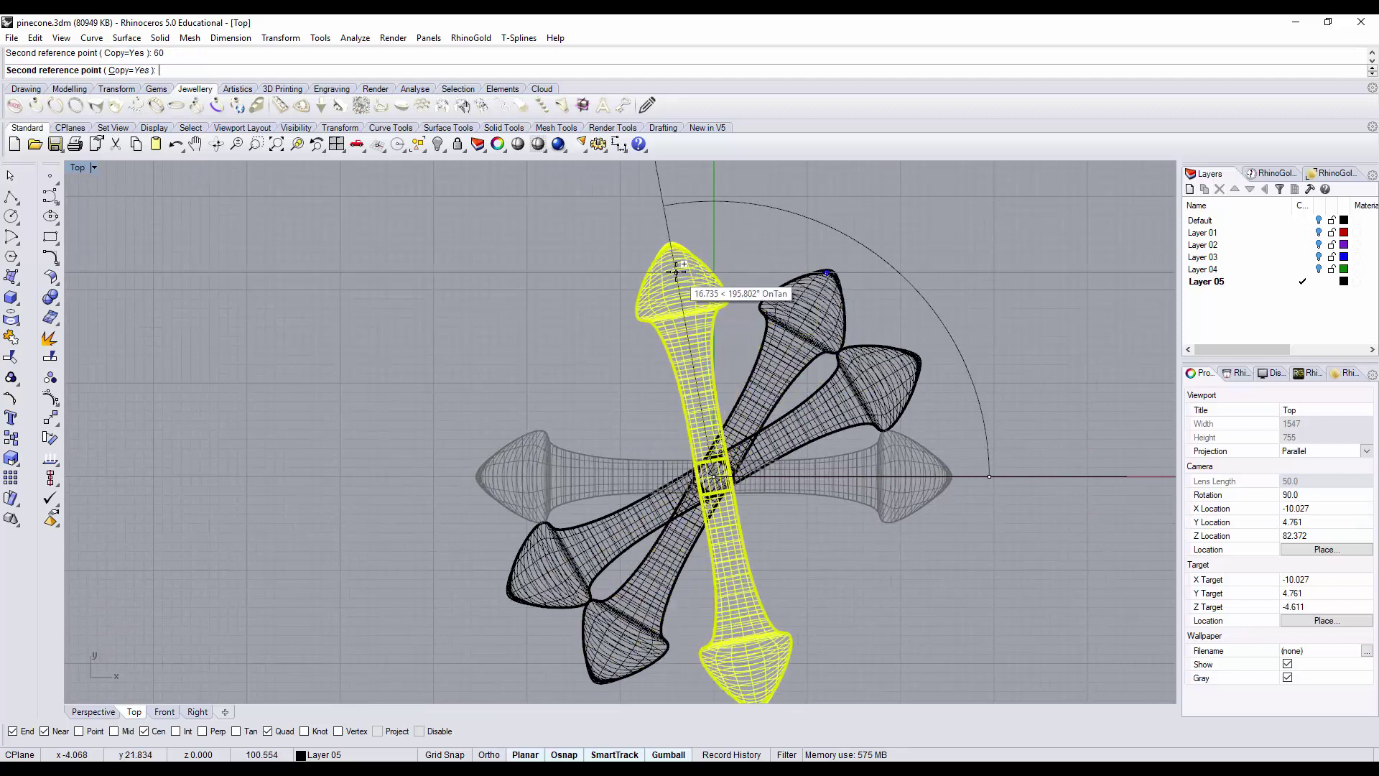
type("90")
key("Return")
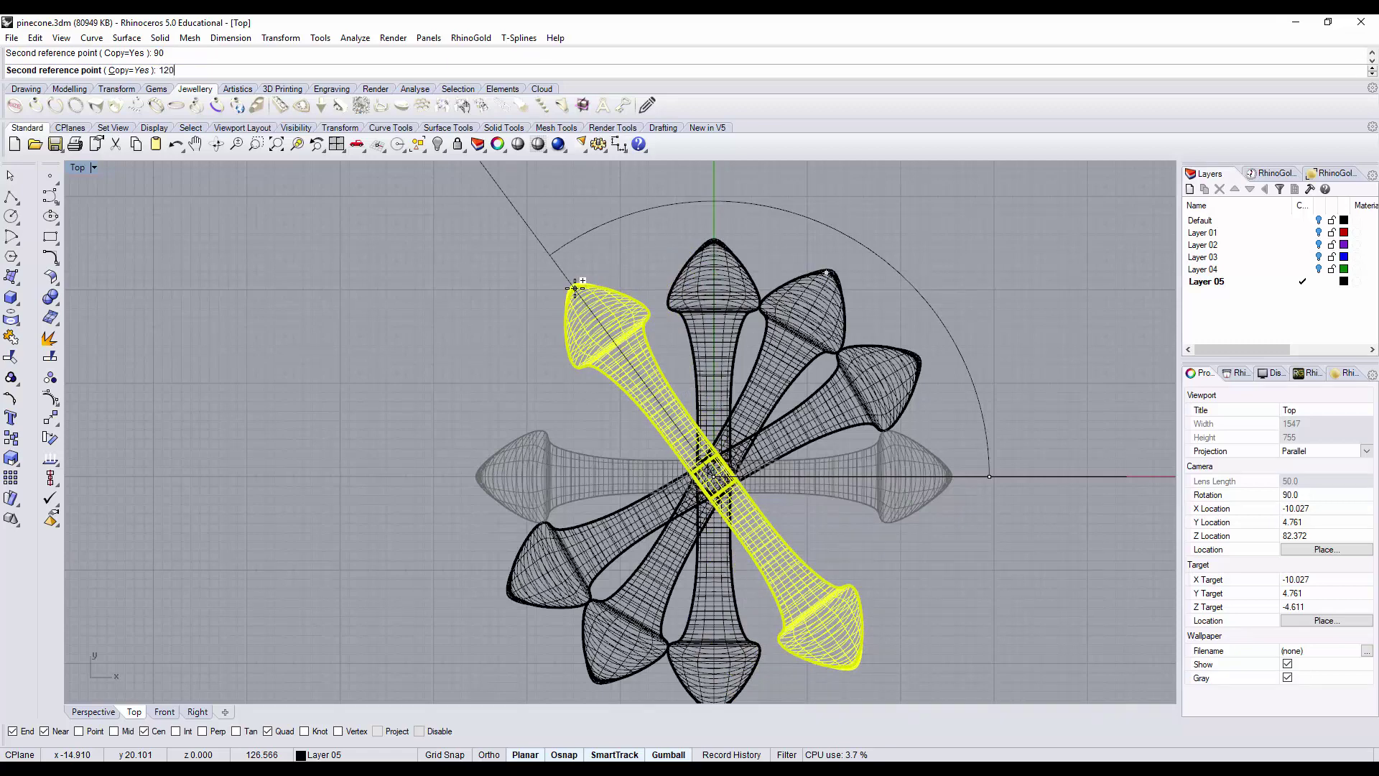
key("Return")
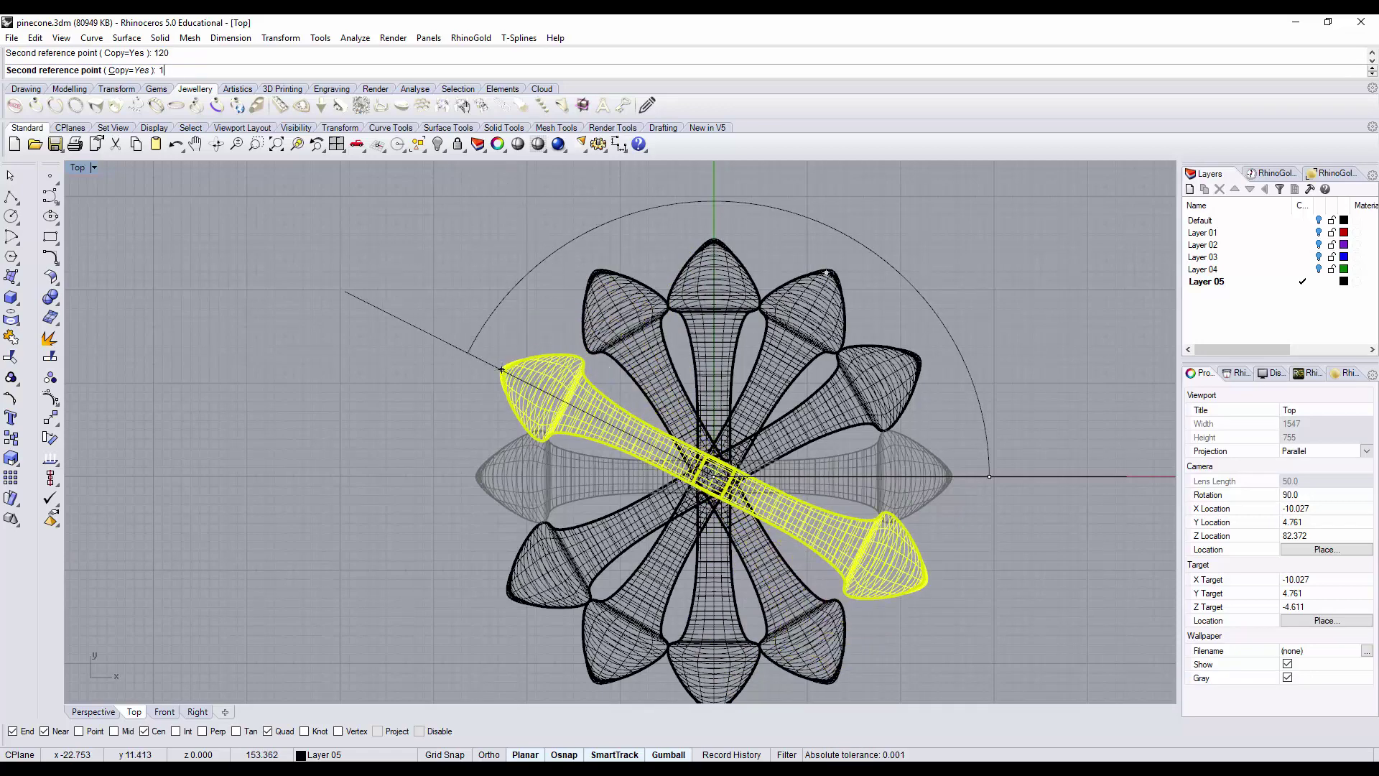
key("Return")
key("Return")
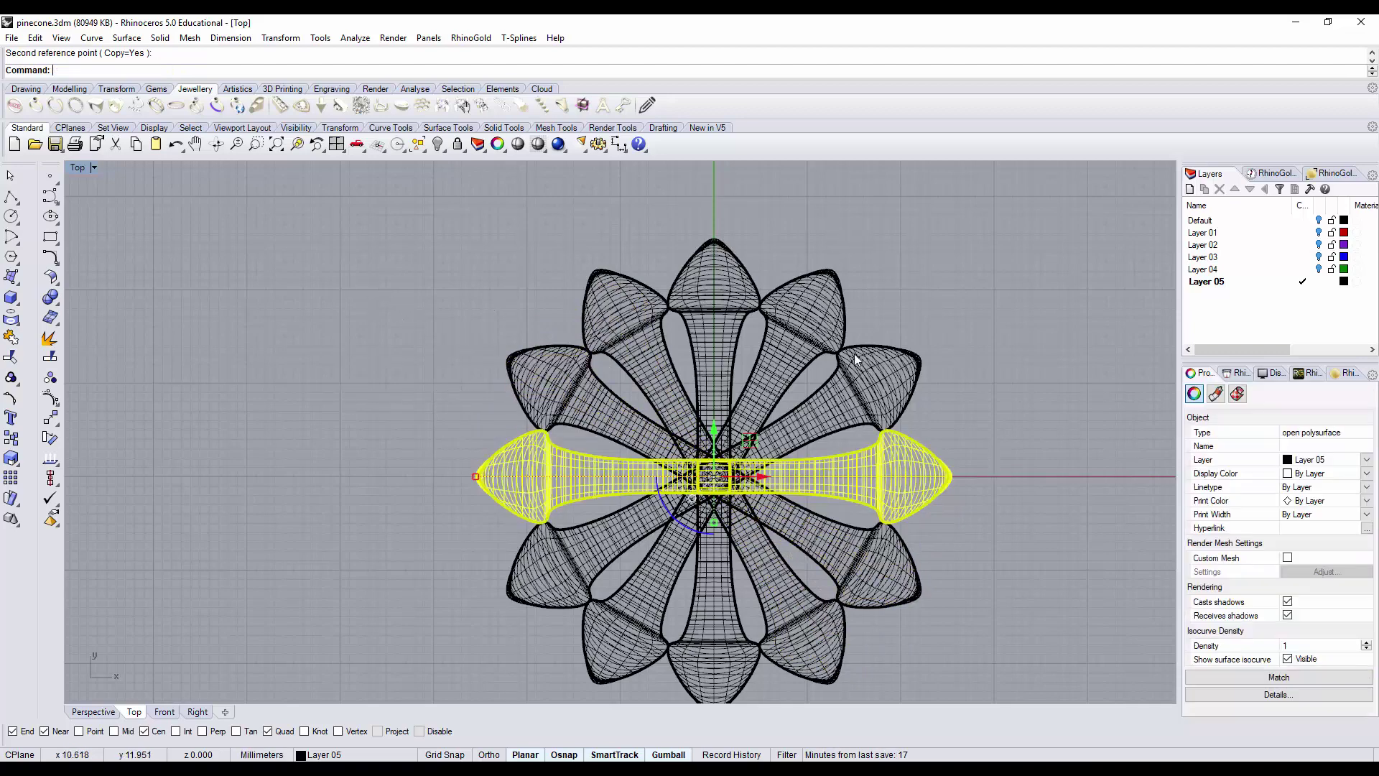
Step: Select all six double-ended scales in the Perspective view and group them into one ring
left_click(1052, 410)
scroll(978, 451, "down", 4)
right_click_drag(876, 424, 708, 396)
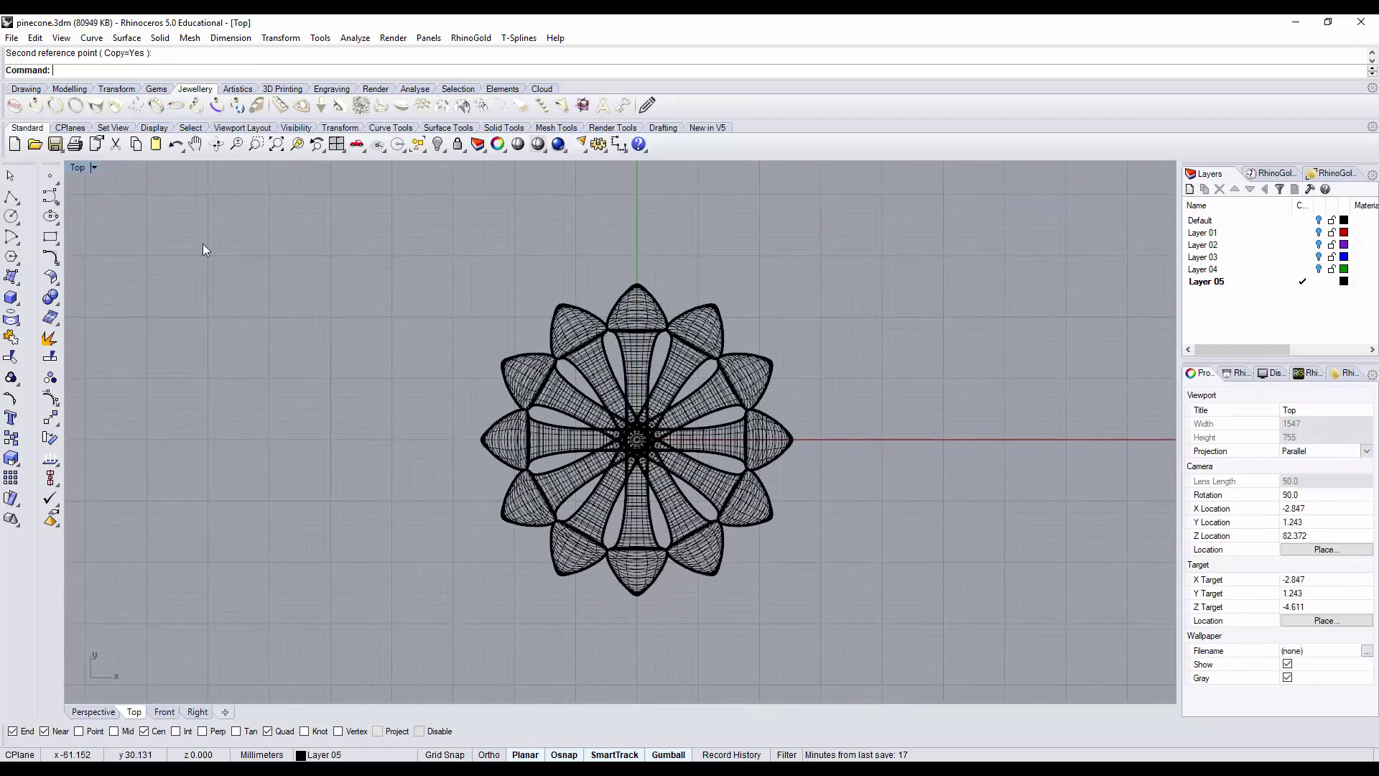
double_click(78, 168)
double_click(652, 165)
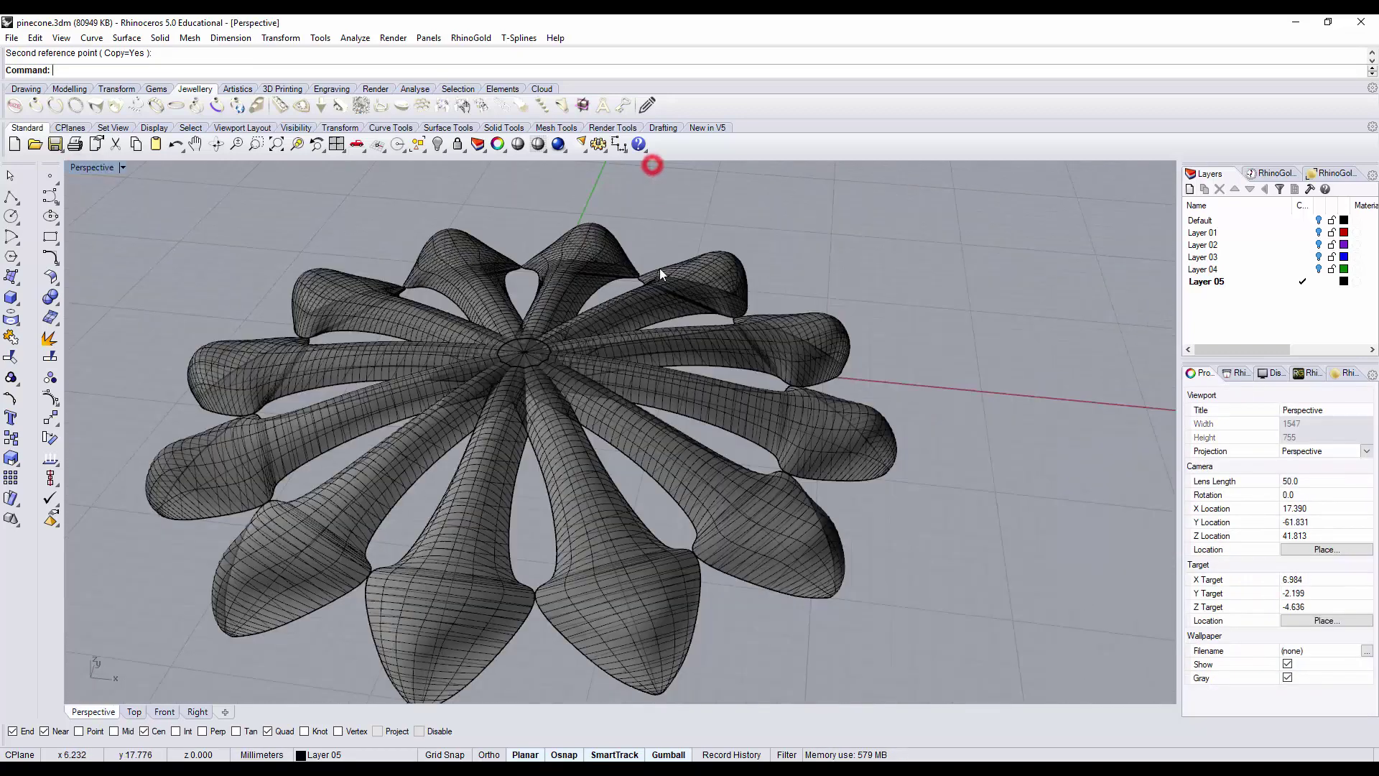
right_click_drag(666, 287, 775, 458)
scroll(783, 446, "down", 3)
key("ctrl+a")
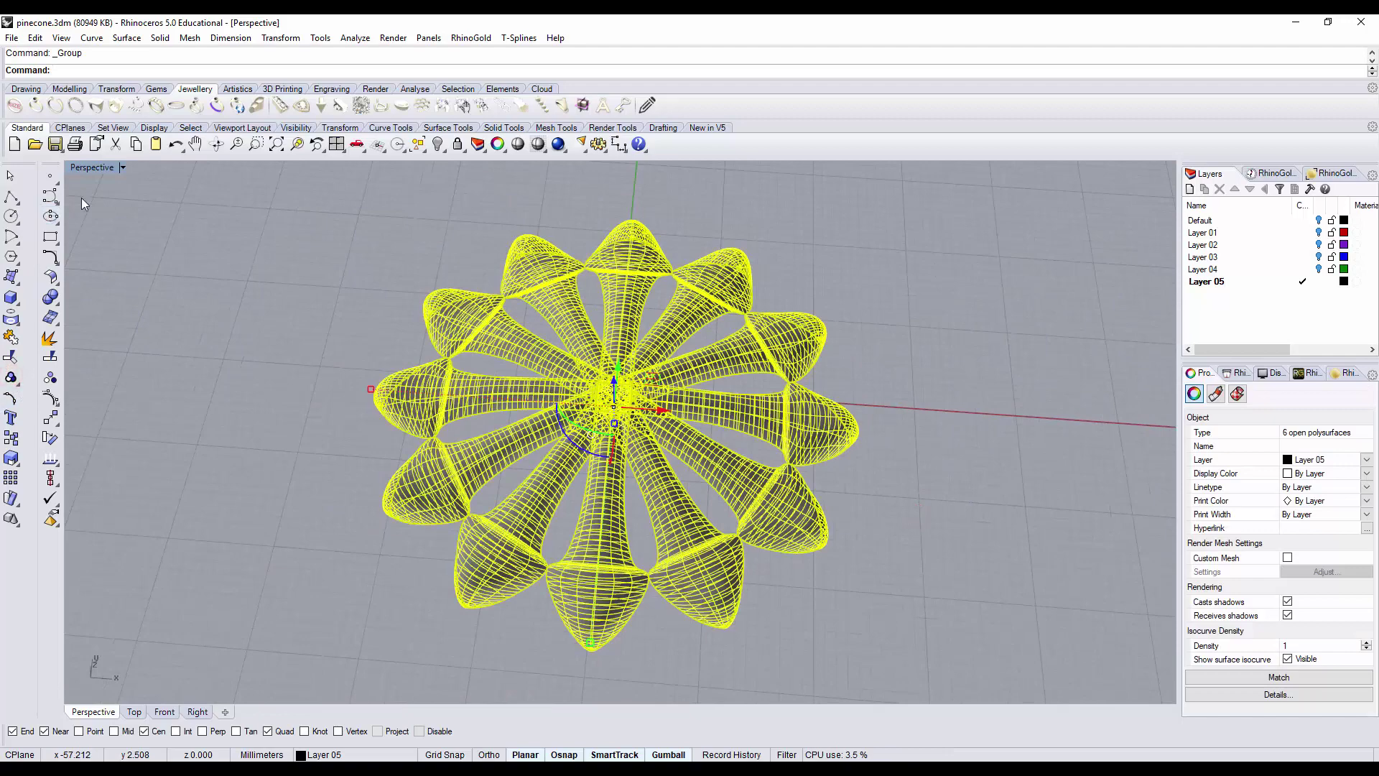
left_click(303, 217)
Step: Switch to the Chrome image results for "pinecone" and study how the scales are layered and shaped in the photos
right_click_drag(736, 293, 885, 267)
right_click_drag(881, 313, 821, 353)
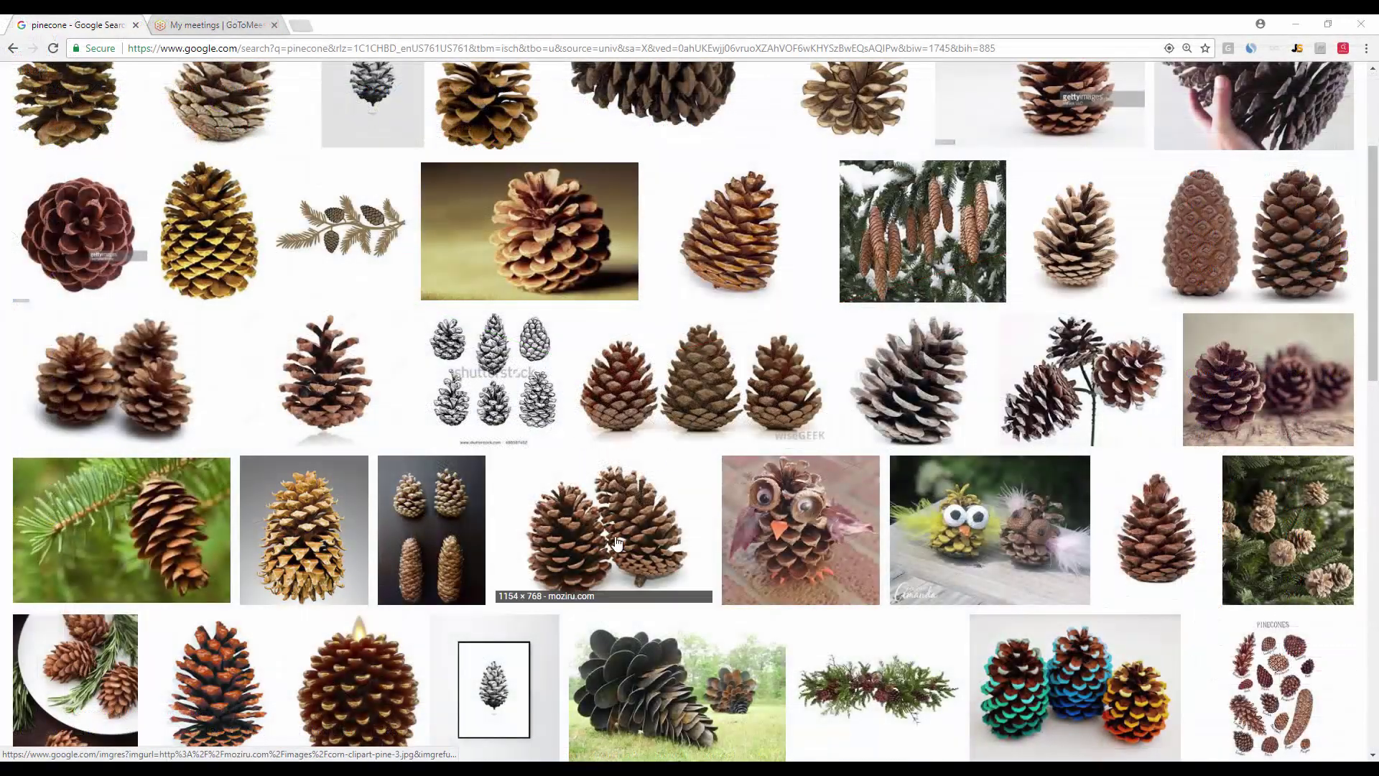
scroll(623, 492, "down", 2)
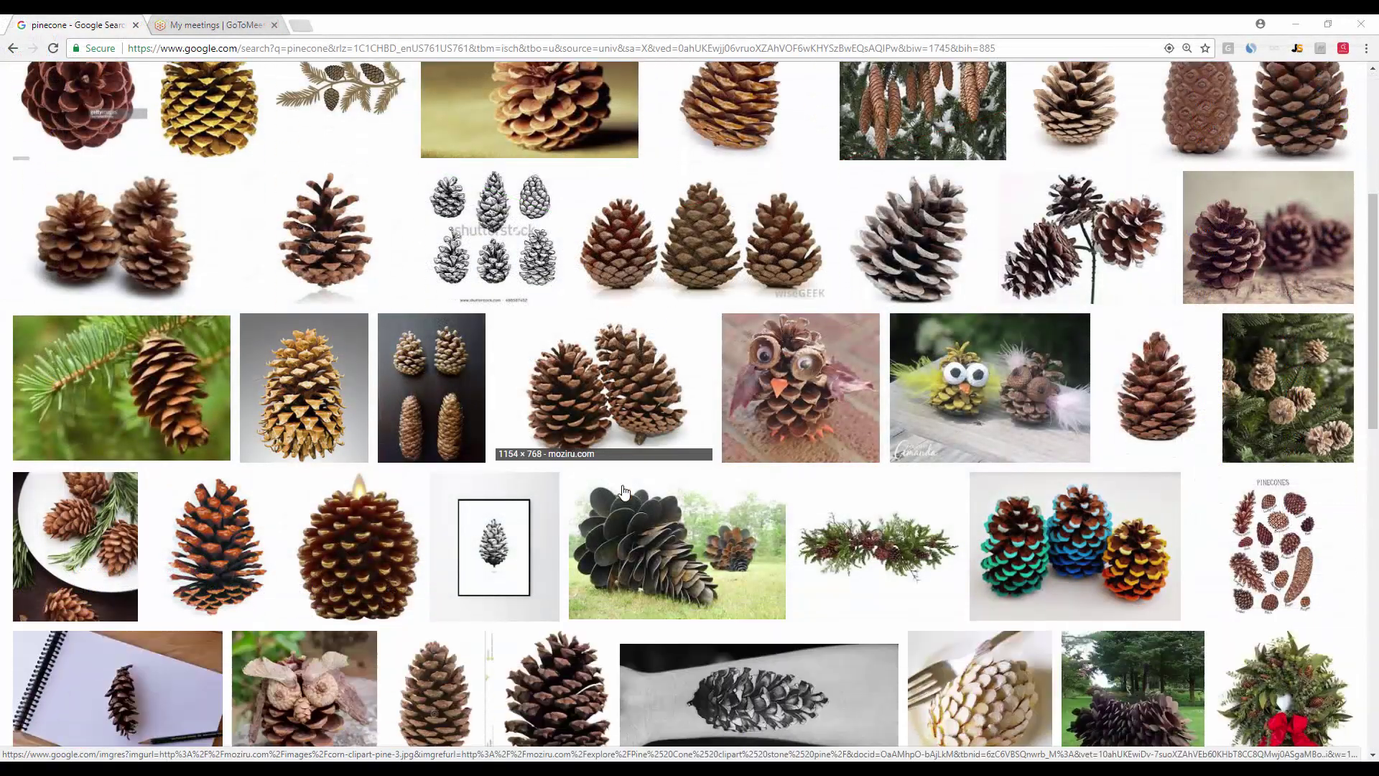
scroll(623, 492, "down", 2)
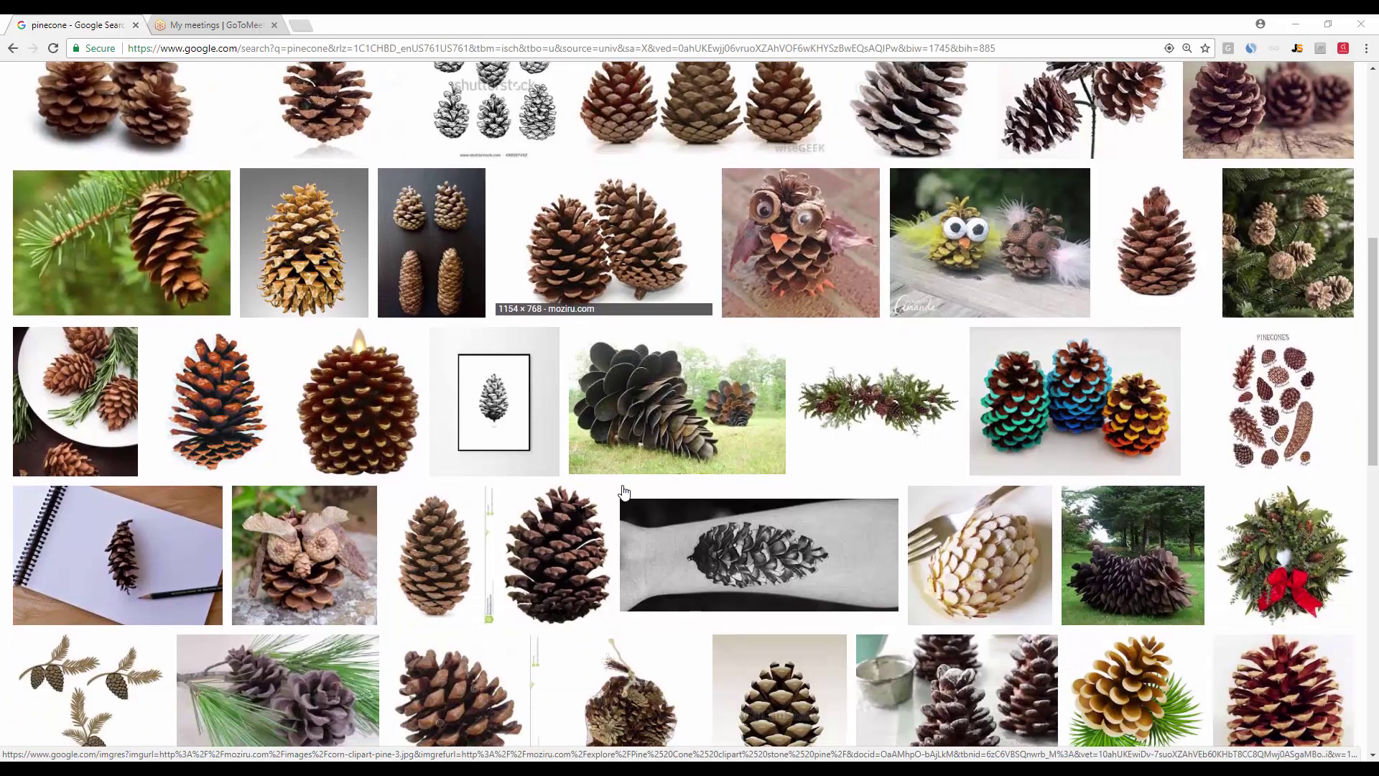
scroll(624, 492, "down", 3)
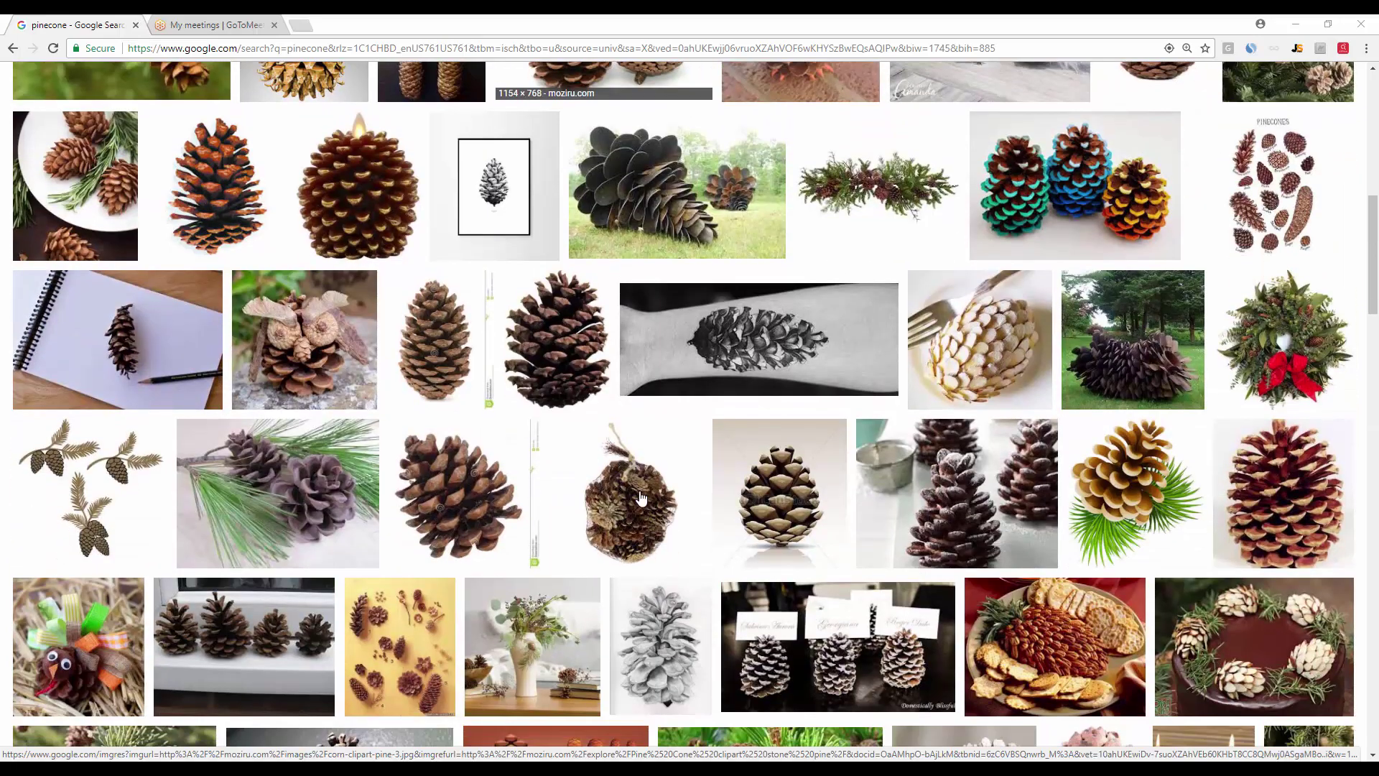
scroll(674, 508, "up", 6)
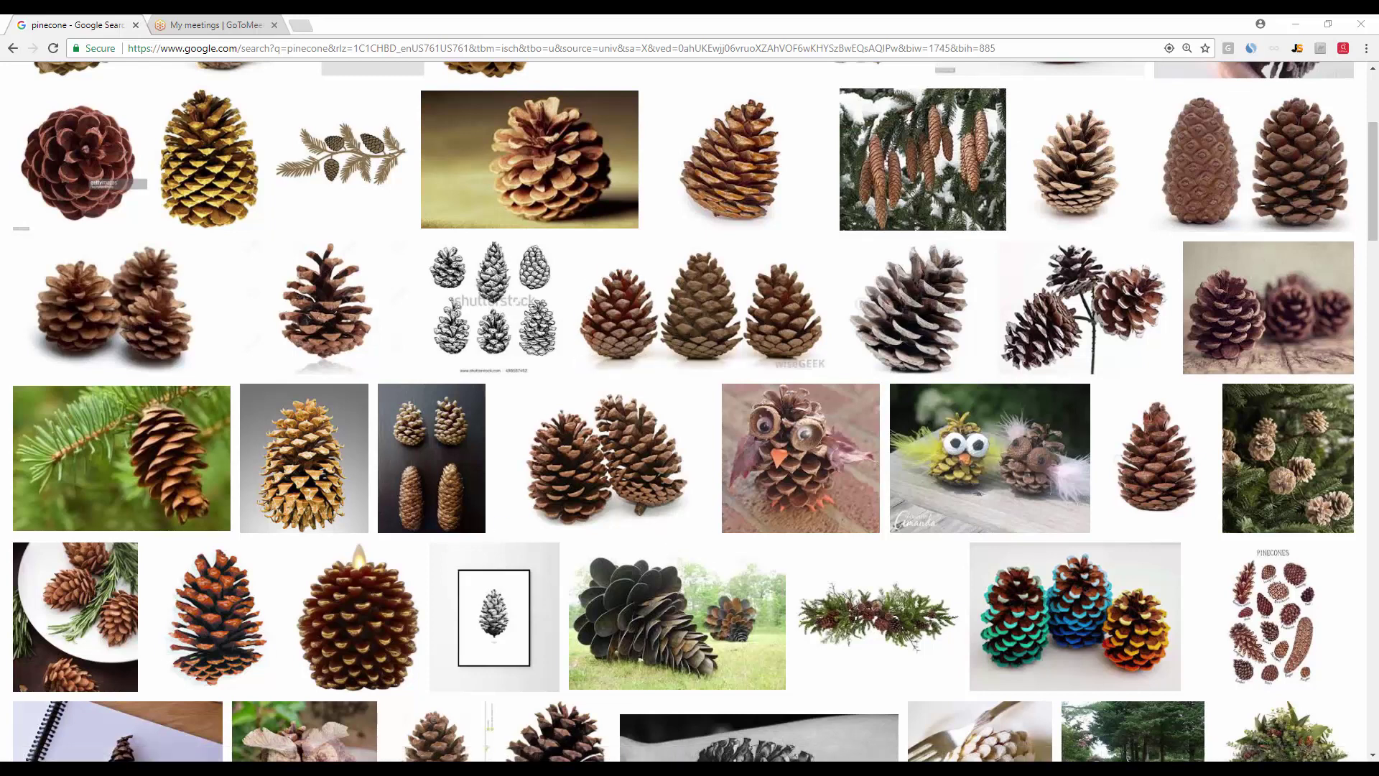
Step: Return to Rhino, select the grouped ring and paste a copy of it in place with all four viewports shown
key("alt+Tab")
right_click_drag(744, 553, 175, 191)
left_click(725, 441)
double_click(77, 167)
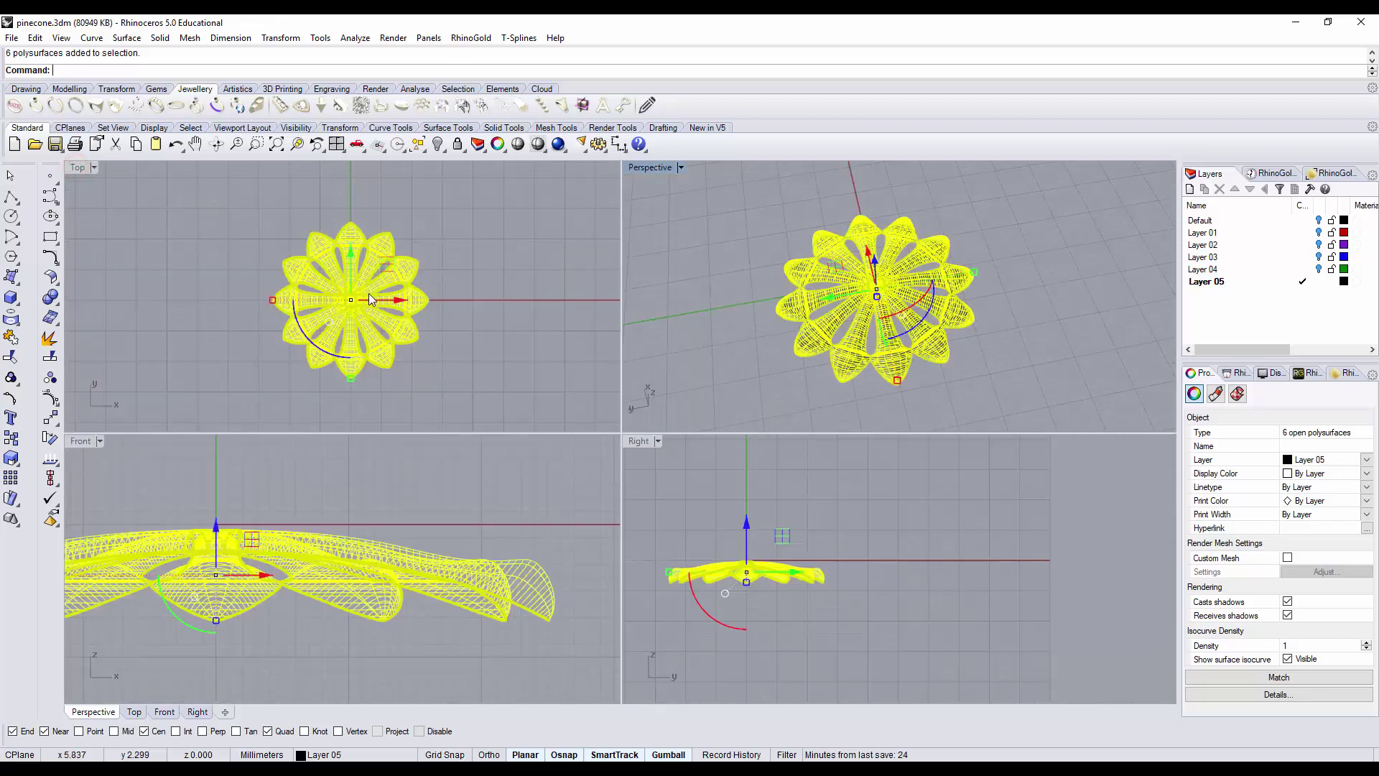
key("ctrl+c")
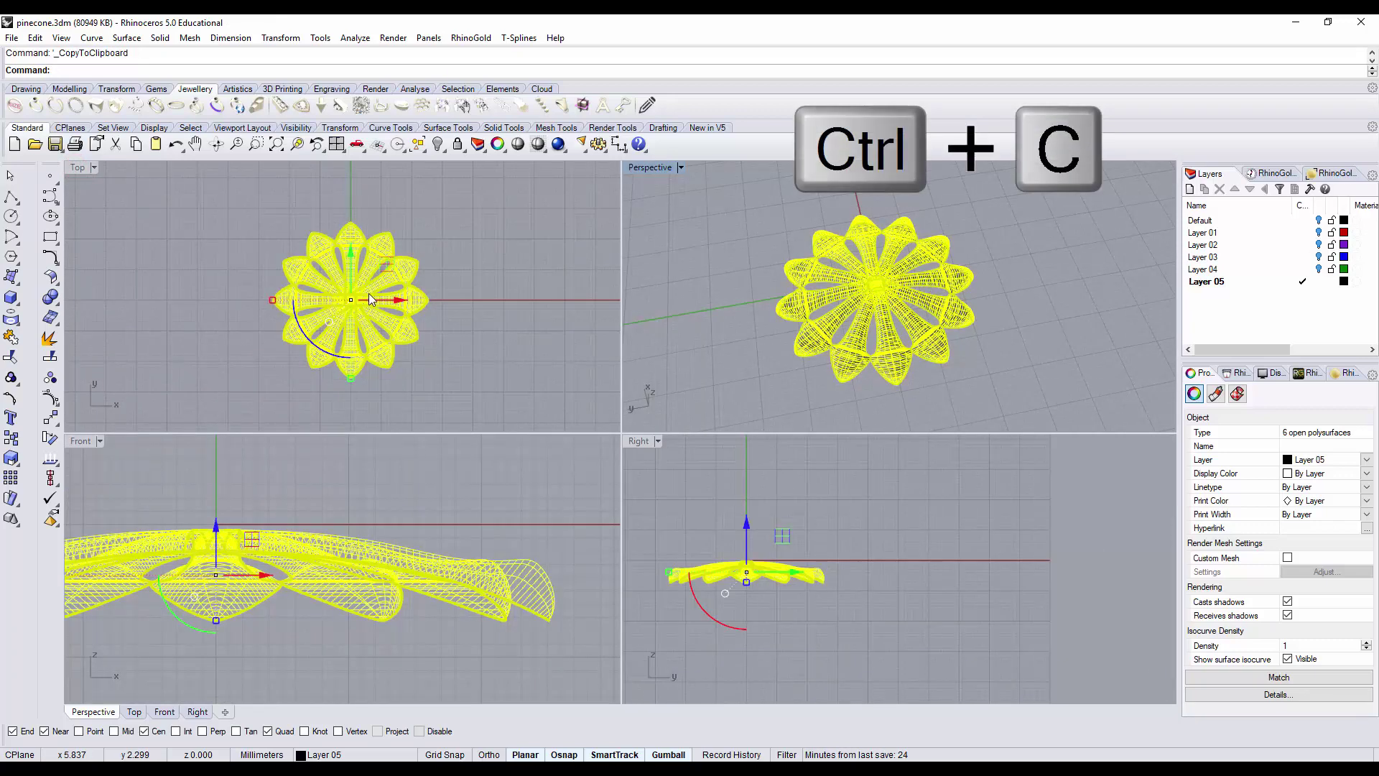
key("ctrl+v")
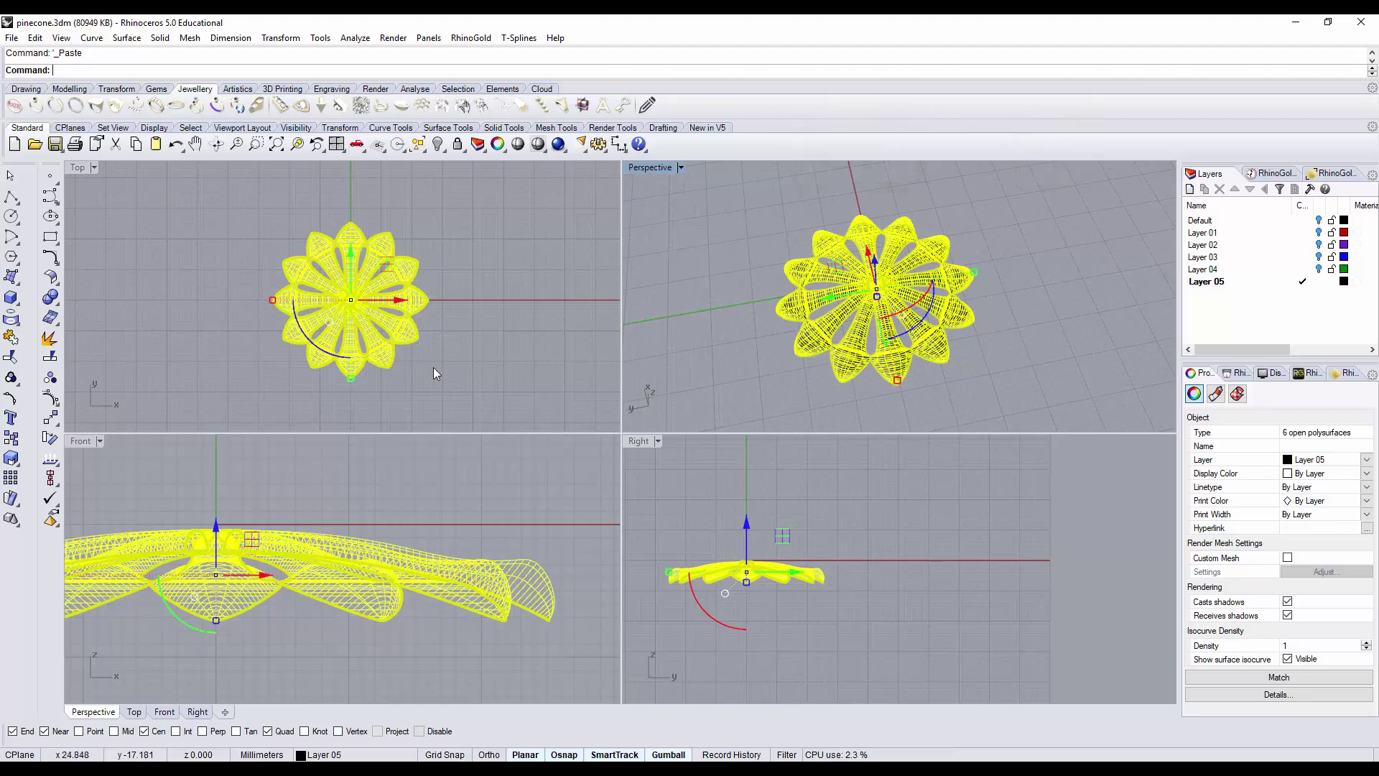
Step: Move the pasted ring straight up along Z in the Front view so it sits just above the original
right_click_drag(327, 512, 443, 509)
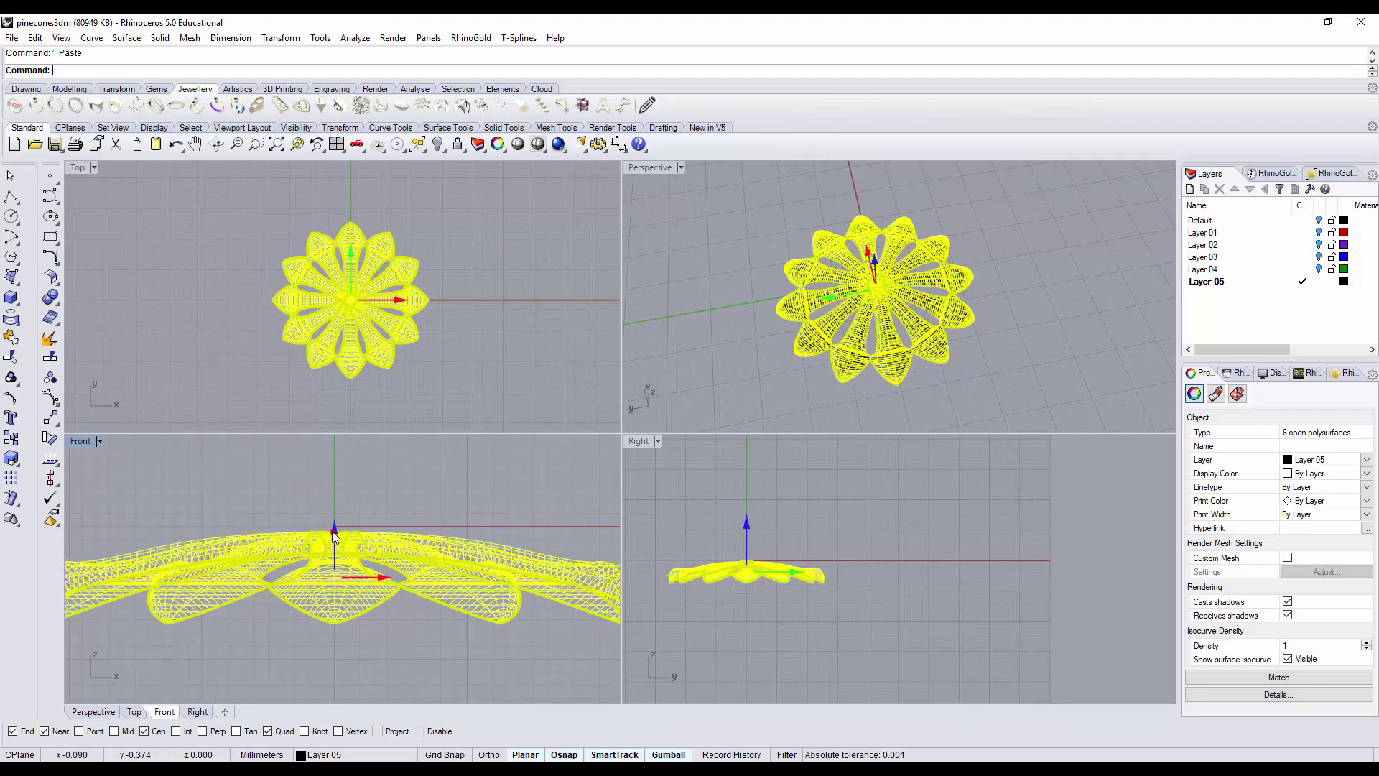
left_click_drag(334, 535, 338, 501)
right_click_drag(985, 342, 1002, 377)
scroll(335, 294, "up", 3)
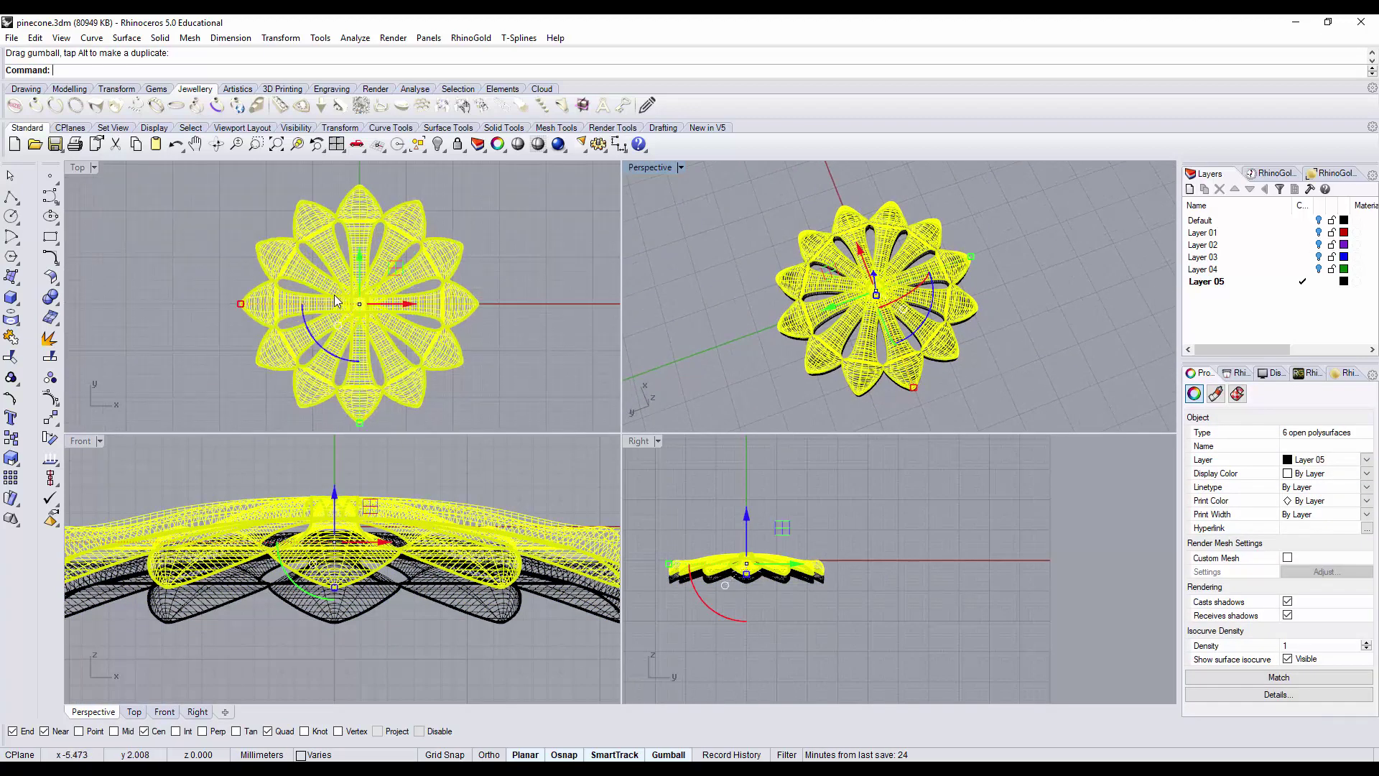
Step: Rotate the upper ring 15 degrees about its centre in the Top view so its scales fall between those below
left_click(322, 348)
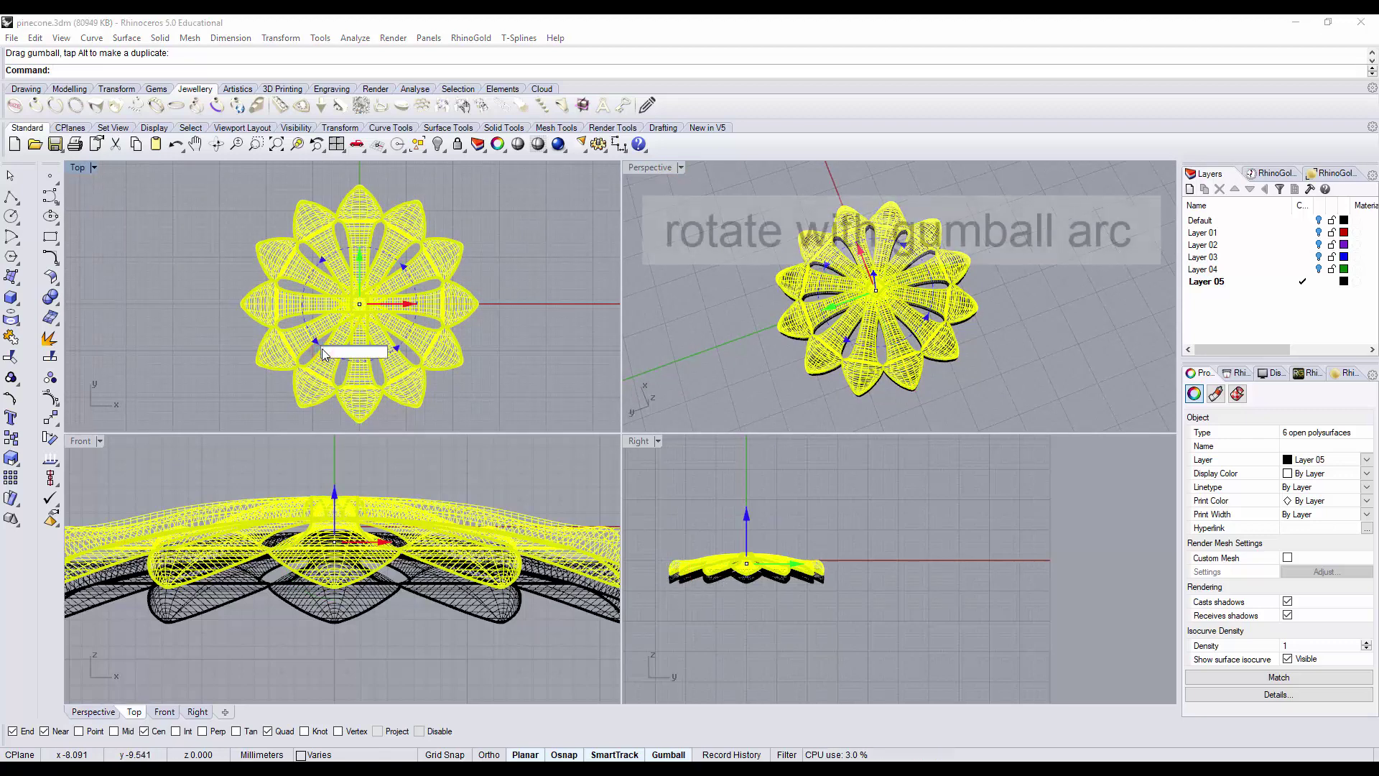
type("15")
key("Return")
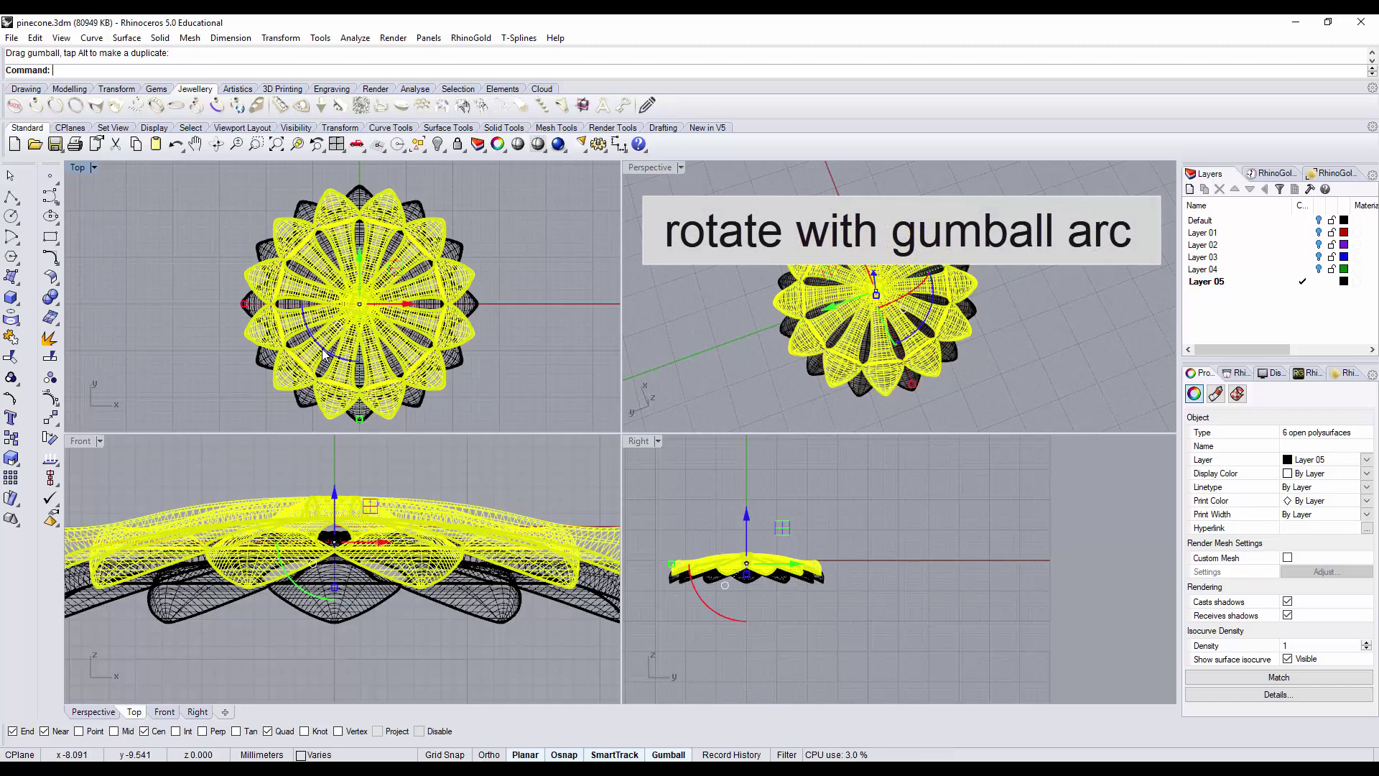
right_click_drag(627, 338, 632, 287)
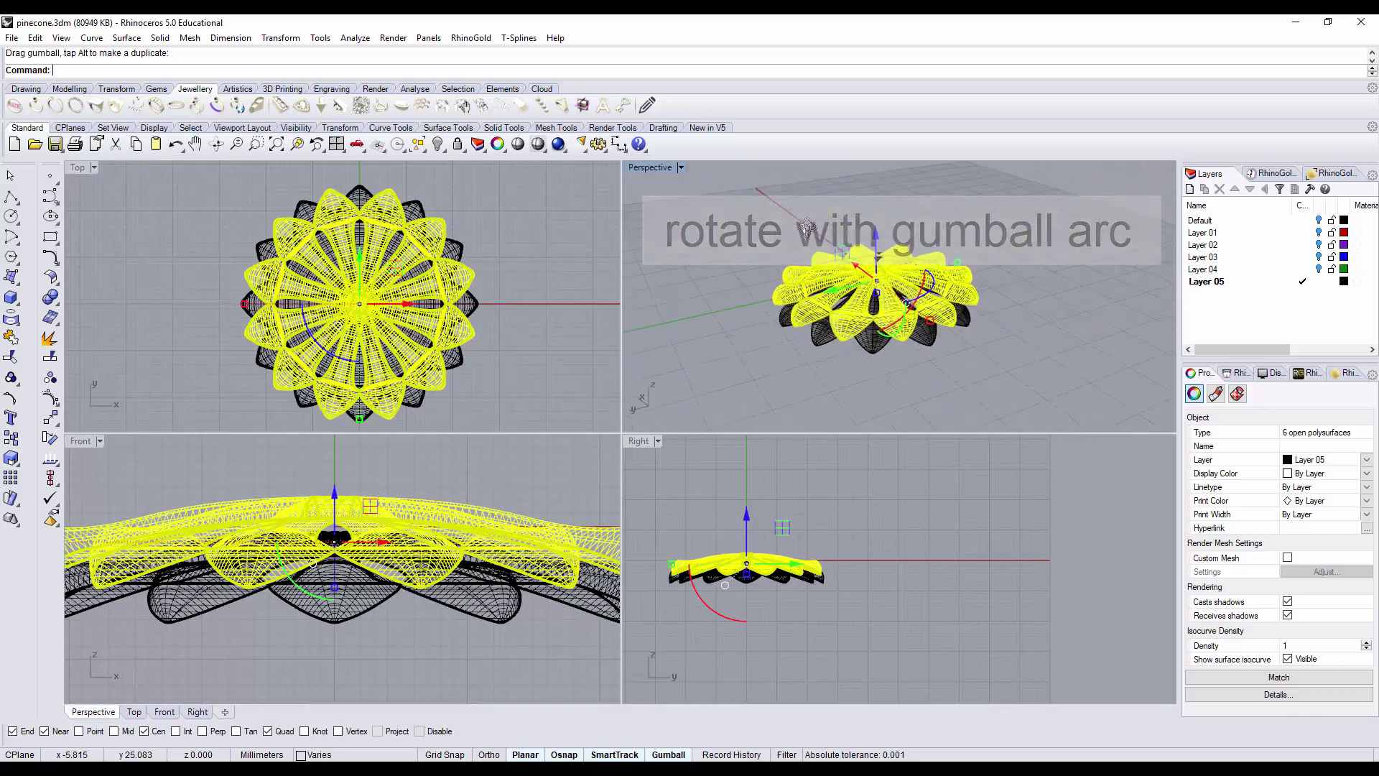
scroll(440, 406, "up", 4)
scroll(440, 405, "up", 5)
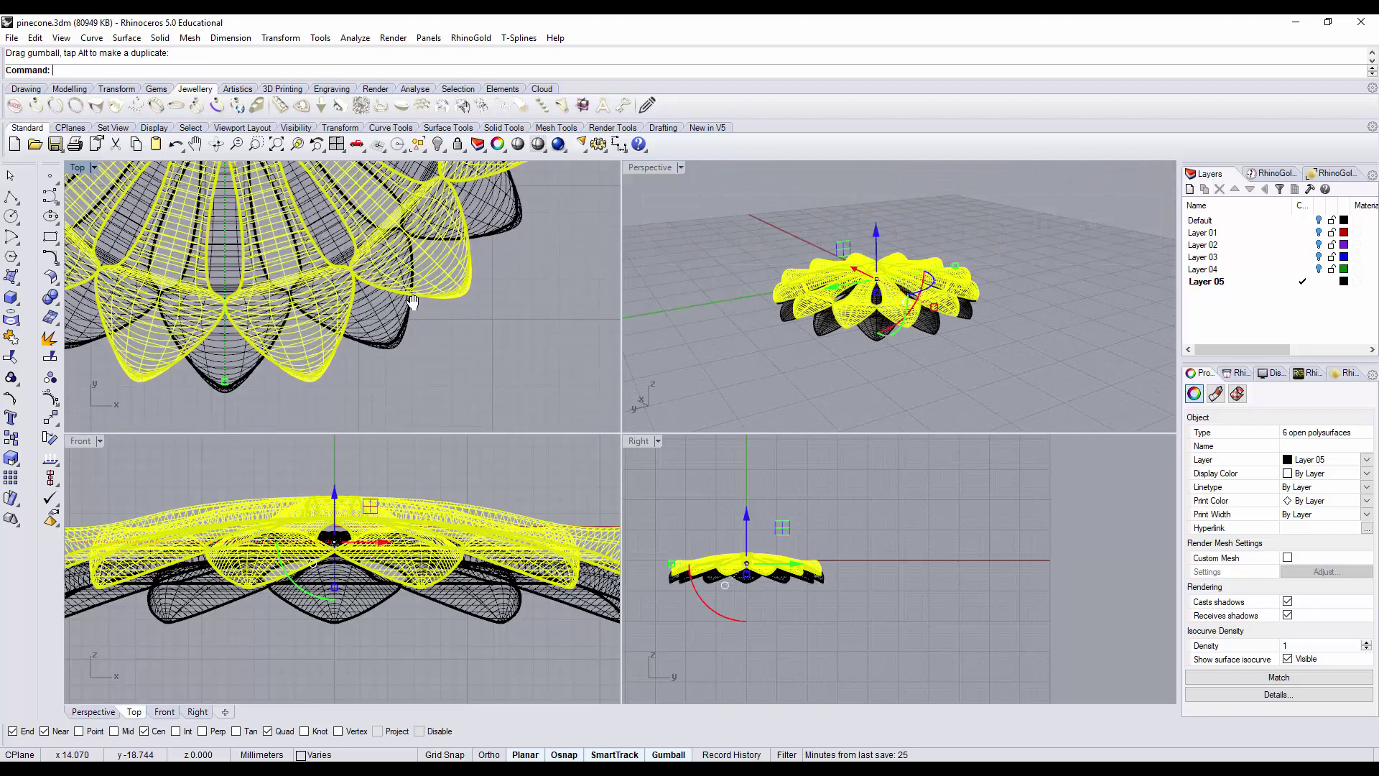
scroll(433, 330, "down", 5)
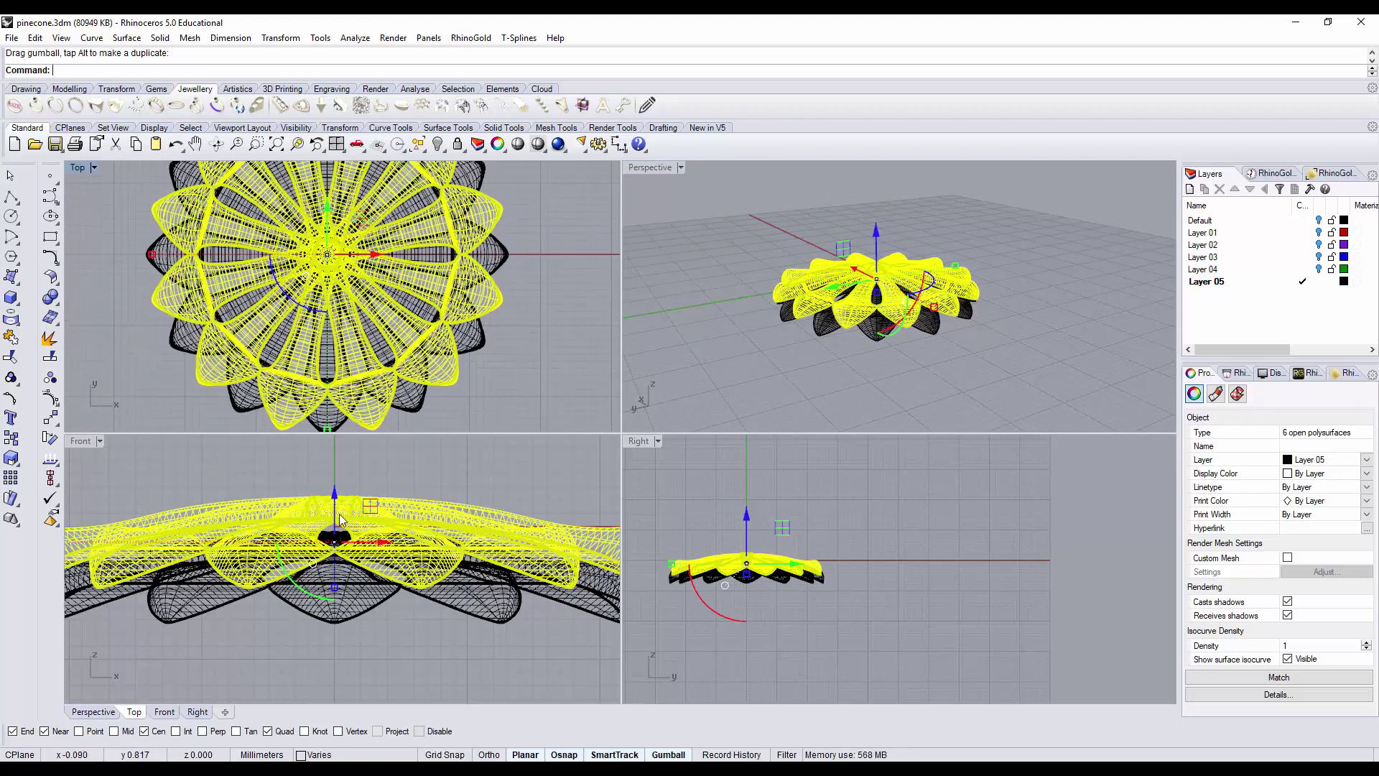
Step: Scale the upper ring down slightly in diameter with the gumball in the Front view and nudge it up along Z
scroll(339, 513, "down", 3)
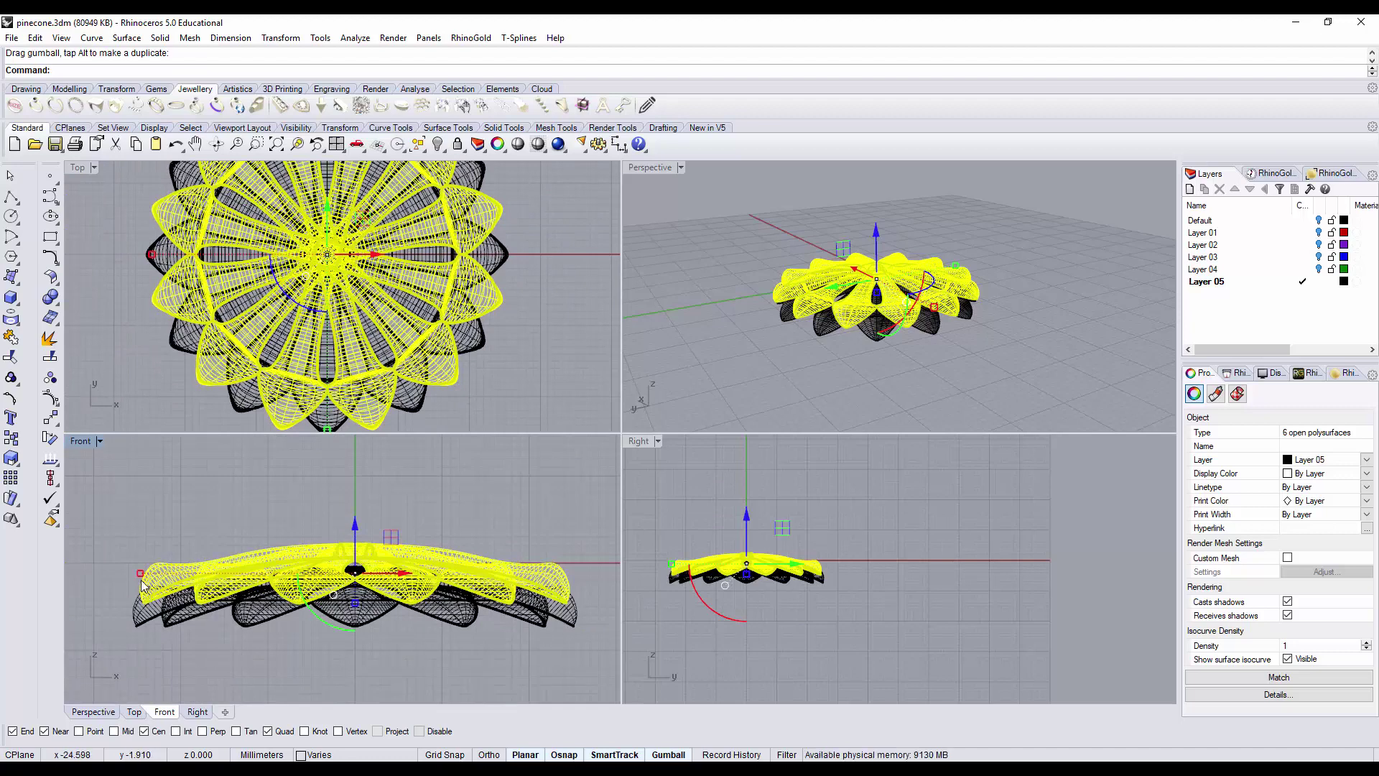
left_click_drag(140, 574, 165, 574)
left_click_drag(357, 526, 357, 519)
Step: Stretch the upper ring slightly in height with the gumball's Z scale handle in the Front view and deselect it
scroll(206, 600, "up", 2)
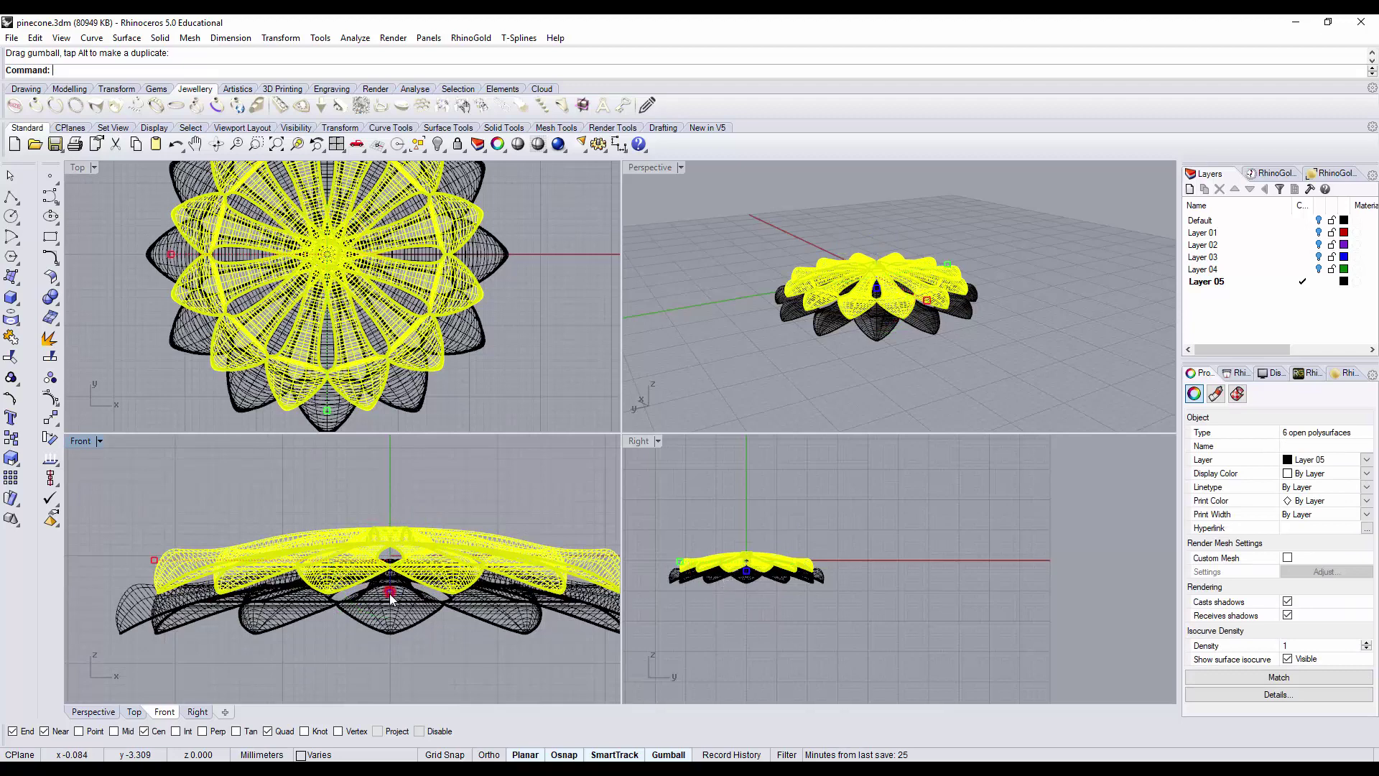
left_click_drag(390, 596, 389, 597)
left_click(740, 361)
Step: Set the Perspective viewport to Rendered display and inspect the two stacked rings from another angle
right_click_drag(829, 239, 644, 187)
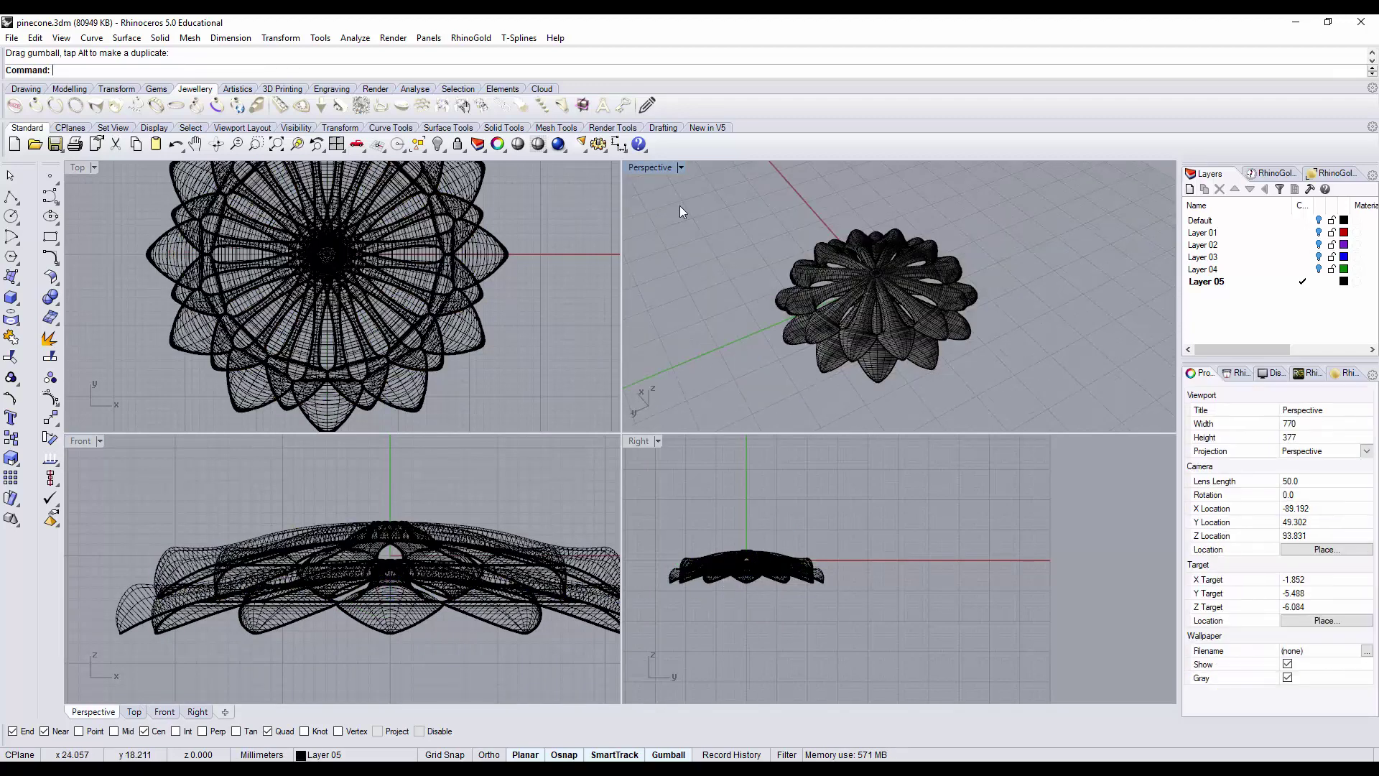
left_click(679, 167)
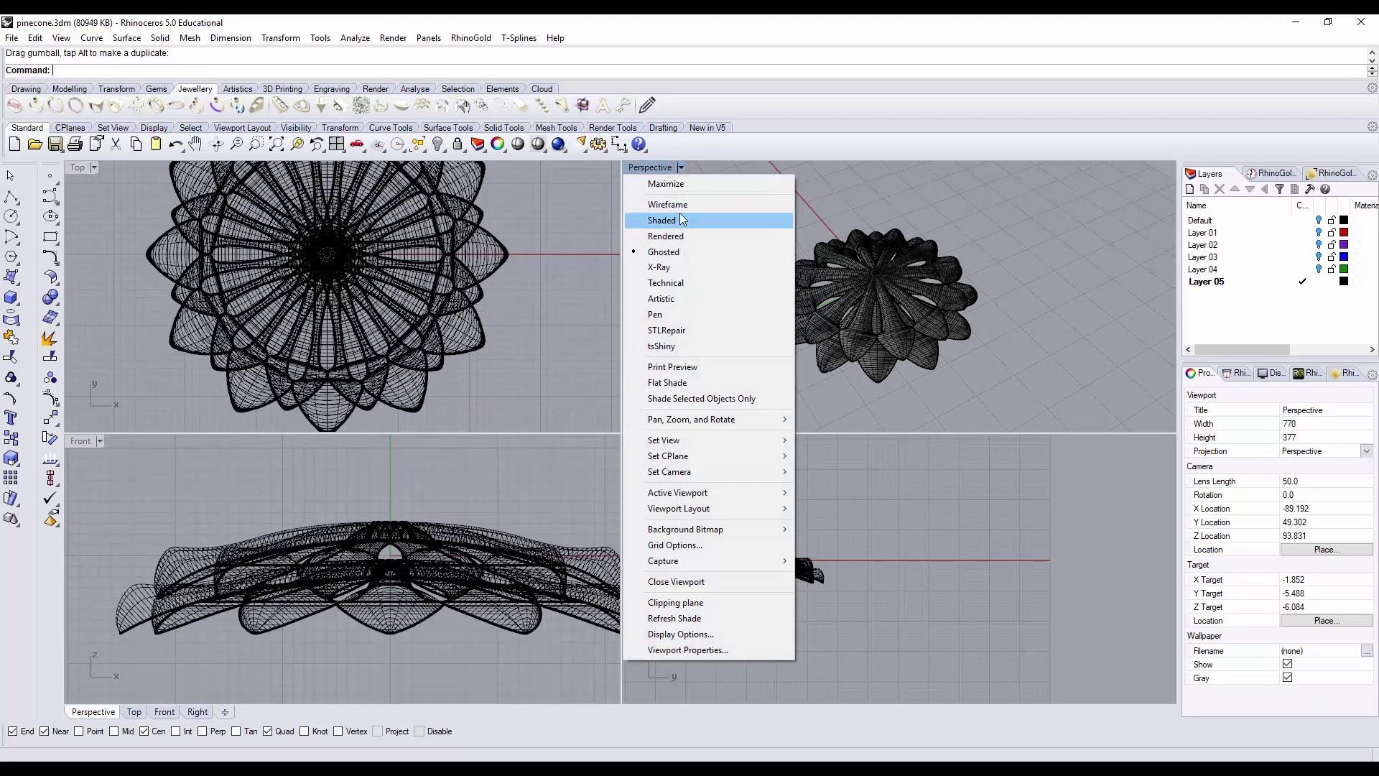
left_click(668, 235)
right_click_drag(890, 215, 910, 379)
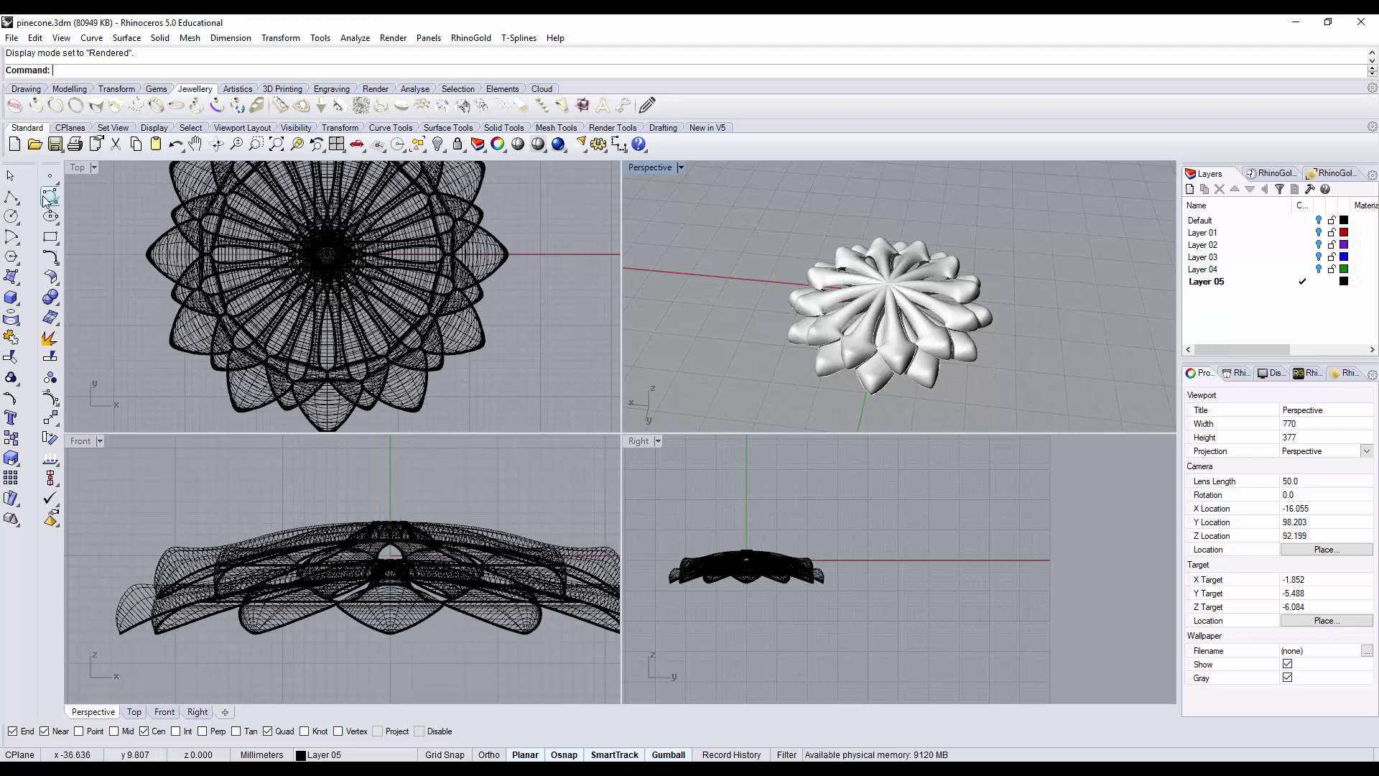
left_click_drag(36, 172, 30, 173)
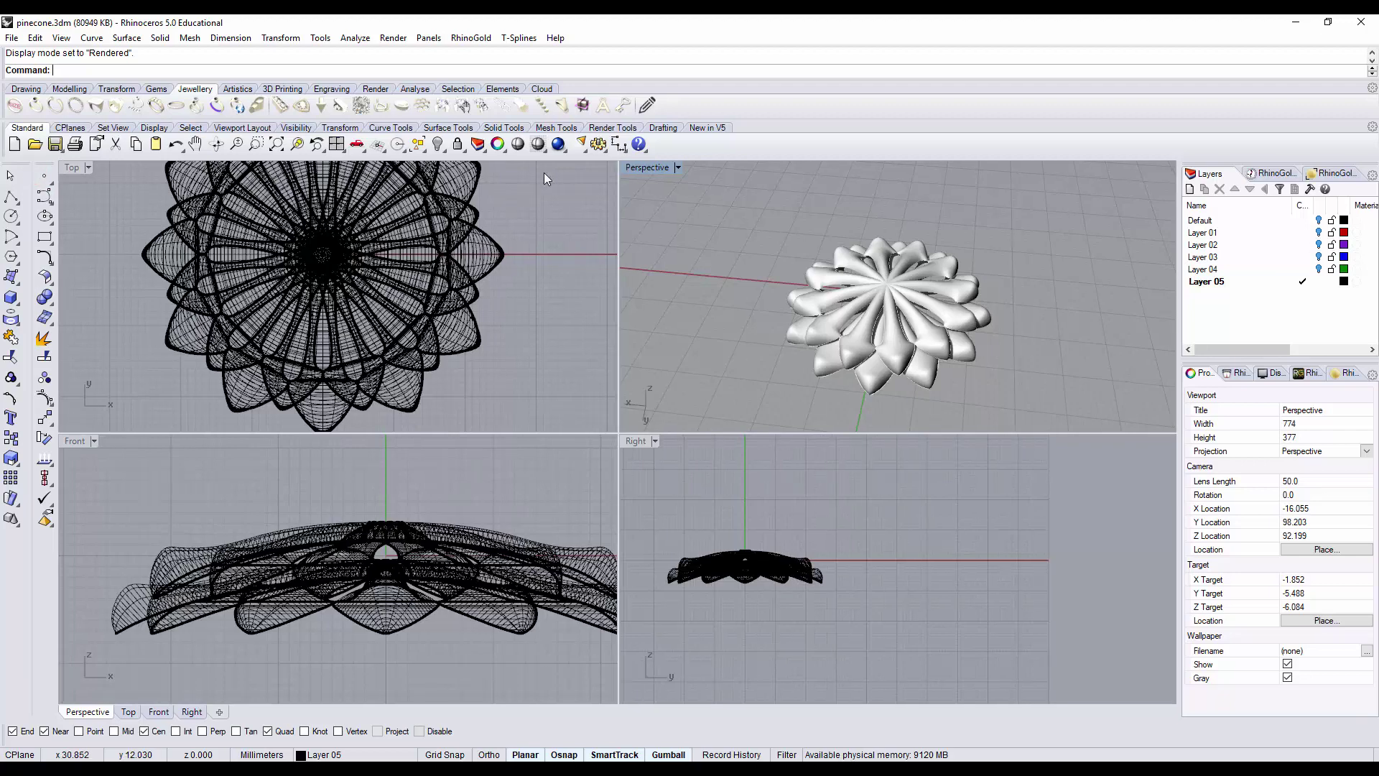
Step: Maximize the Perspective viewport and duplicate the top ring upward along Z with the gumball
double_click(637, 168)
left_click(667, 479)
right_click_drag(640, 438, 665, 338)
left_click_drag(606, 338, 613, 313)
right_click_drag(613, 316, 541, 561)
left_click(639, 407)
type("15")
key("Return")
key("ctrl+z")
Step: Rotate the new top ring 15 degrees about Z and scale it down slightly in diameter
left_click(639, 406)
type("15")
key("Return")
right_click_drag(640, 408, 759, 433)
left_click_drag(783, 429, 751, 429, "shift")
Step: Add another smaller ring above the stack and rotate it 15 degrees about Z
right_click_drag(751, 429, 783, 280)
left_click_drag(605, 385, 607, 386, "shift")
right_click_drag(607, 386, 617, 408)
left_click_drag(596, 399, 596, 372)
left_click(625, 391)
type("15")
key("Return")
Step: Stack one more ring on the upper end, rotate it 15 degrees and scale it inward with the gumball
right_click_drag(625, 391, 585, 314)
left_click_drag(585, 315, 584, 308)
right_click_drag(696, 350, 675, 416)
left_click(627, 429)
type("15")
key("Return")
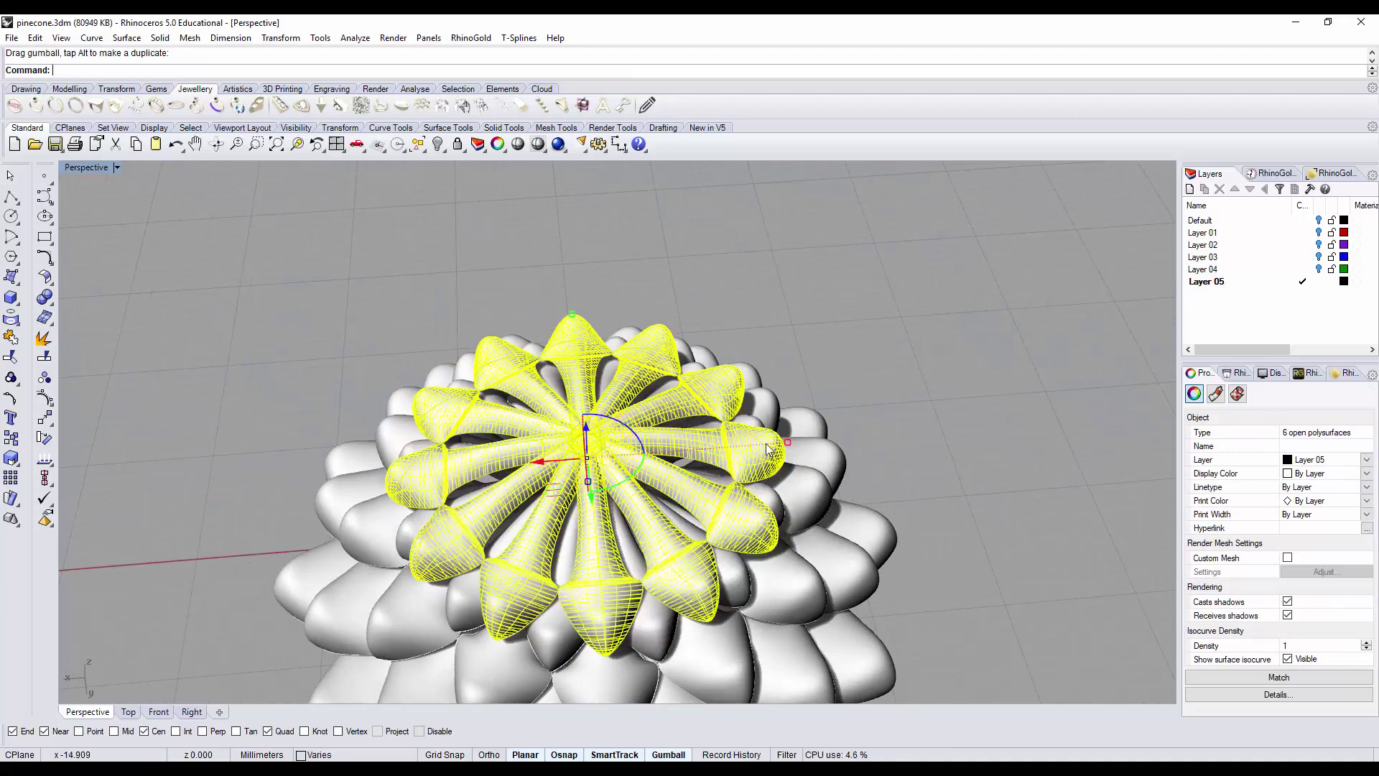
left_click_drag(785, 442, 729, 449, "shift")
Step: Duplicate the lowest ring downward along Z to continue the stack at its lower end
right_click_drag(790, 446, 862, 309)
scroll(835, 359, "down", 3)
left_click(836, 402)
left_click_drag(674, 352, 675, 418, "alt")
left_click_drag(674, 494, 674, 511)
right_click_drag(962, 345, 903, 393)
left_click(903, 393)
Step: Add a further ring copy beneath the lower end of the pinecone and inspect its placement
left_click(836, 404)
left_click_drag(658, 361, 657, 472)
left_click(952, 459)
right_click_drag(938, 498, 772, 507)
left_click(812, 520)
left_click(873, 551)
left_click(851, 436)
Step: Lower the bottom ring along Z with the gumball until it sits just beneath the ring above it
scroll(851, 435, "up", 5)
left_click_drag(747, 501, 1053, 527)
left_click(1049, 615)
right_click_drag(1049, 617, 724, 319)
left_click(723, 316)
left_click_drag(605, 336, 605, 354)
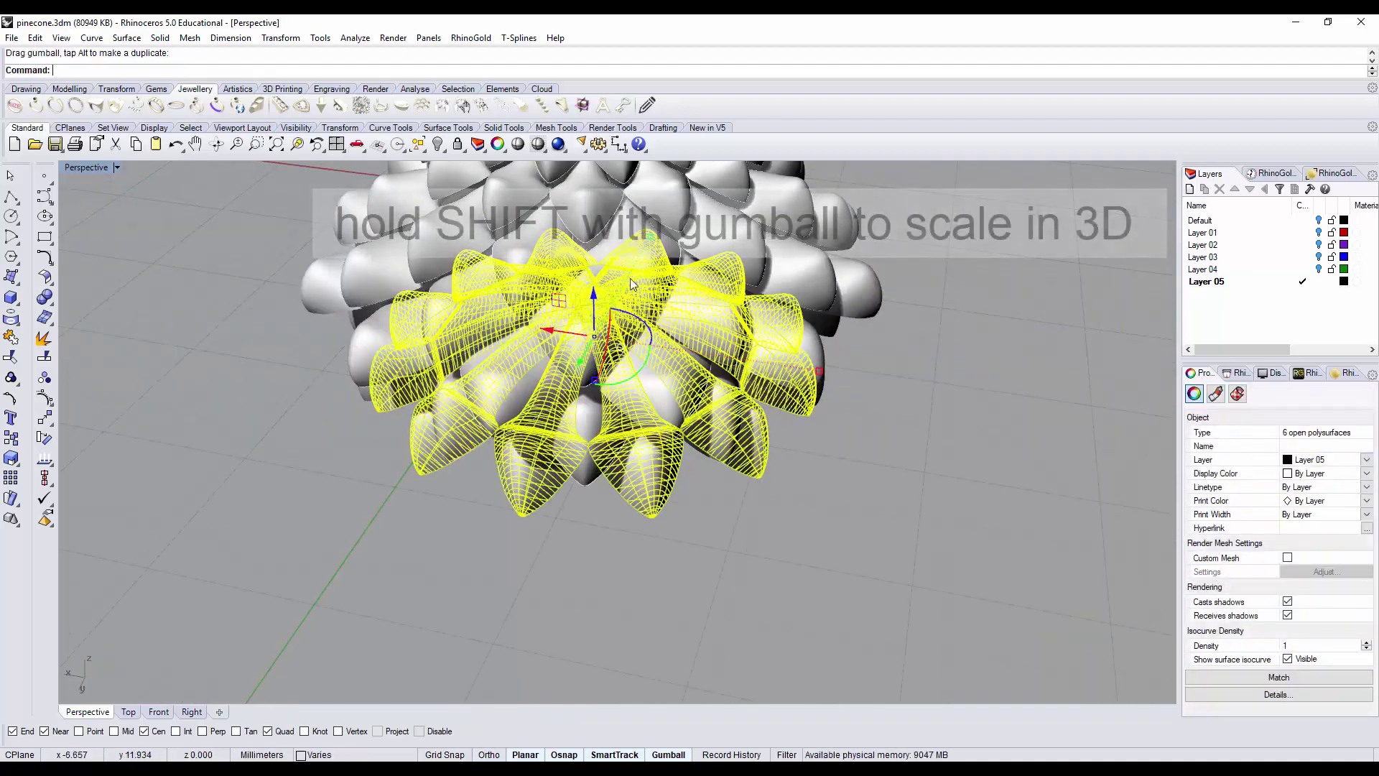
left_click_drag(594, 291, 593, 323)
left_click(871, 486)
Step: Scale the bottom ring slightly in 3D with the gumball and fine-tune its height
right_click_drag(839, 515, 871, 414)
left_click(747, 346)
left_click_drag(649, 347, 674, 393)
right_click_drag(673, 394, 862, 363)
left_click_drag(541, 342, 553, 348, "shift")
left_click_drag(622, 392, 622, 388)
left_click(831, 465)
Step: Duplicate the lowest ring downward, rotate it 15 degrees about its centre and nudge it along Z
right_click_drag(621, 391, 720, 406)
left_click(721, 406)
left_click_drag(582, 323, 579, 364)
left_click(964, 439)
right_click_drag(876, 460, 747, 538)
left_click(652, 505)
left_click(602, 376)
type("15")
key("Return")
left_click_drag(587, 439, 586, 432, "shift")
left_click(846, 478)
Step: Copy the bottom ring farther down the pinecone and move it slightly back up to close the gap
right_click_drag(846, 479, 576, 428)
scroll(575, 428, "up", 4)
left_click(766, 434)
right_click_drag(766, 435, 831, 401)
left_click(831, 401, "shift")
left_click_drag(599, 314, 613, 410)
left_click_drag(602, 535, 603, 511, "shift")
left_click(900, 440)
Step: Nudge the newest lower ring slightly down along Z and deselect it
right_click_drag(891, 504, 885, 425)
left_click(754, 456)
left_click(717, 511, "shift")
left_click_drag(594, 418, 590, 435)
left_click(876, 447)
right_click_drag(889, 434, 838, 406)
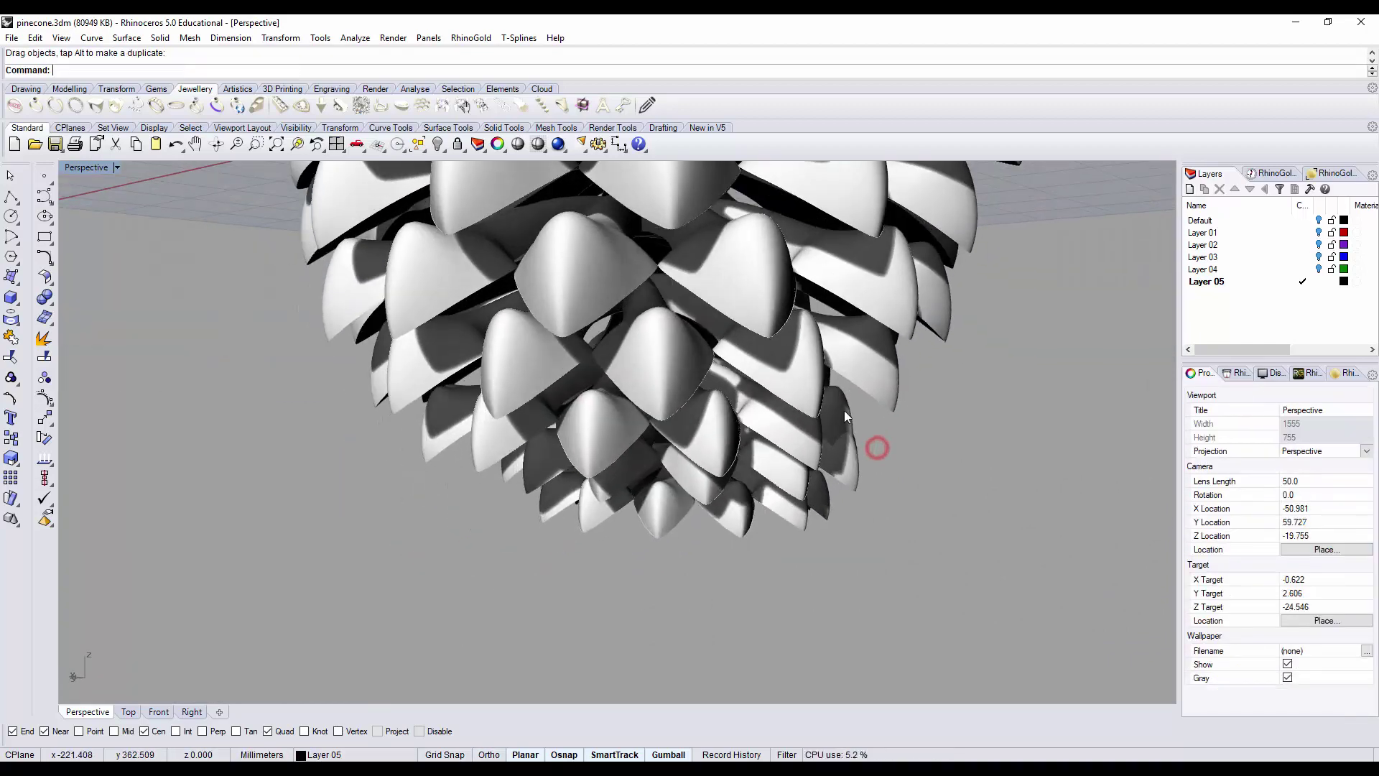
Step: Undo the accidental change and shift a lower ring slightly downward with the gumball
scroll(838, 413, "down", 6)
right_click_drag(844, 503, 790, 490)
key("ctrl+z")
left_click_drag(729, 382, 729, 394)
left_click(768, 510)
right_click_drag(770, 511, 934, 506)
Step: Fine-tune the height of another lower ring with small gumball moves and deselect it
left_click(751, 467)
left_click_drag(686, 404, 686, 410)
scroll(687, 476, "up", 6)
left_click_drag(686, 482, 686, 477)
left_click(865, 493)
Step: Make a small gumball adjustment to a ring near the pinecone's lower end
scroll(777, 419, "down", 5)
mouse_move(860, 479)
right_mouse_down()
mouse_move(777, 420)
mouse_move(647, 424)
mouse_move(850, 490)
right_mouse_up()
scroll(675, 431, "up", 5)
left_click_drag(796, 593, 540, 515)
left_click_drag(678, 484, 685, 491)
left_click(917, 565)
Step: Place another ring copy below the current lowest ring of the pinecone
right_click_drag(886, 598, 884, 531)
left_click(718, 576)
left_click(613, 504, "shift")
left_click_drag(621, 479, 599, 548)
left_click(927, 578)
Step: Extend the lower end with one more ring dragged down along Z and deselect it
scroll(747, 517, "up", 2)
right_click_drag(728, 511, 725, 488)
left_click(621, 423)
left_click(619, 492, "shift")
left_click_drag(572, 403, 571, 485)
left_click(902, 476)
left_click(716, 470)
left_click(693, 523, "shift")
left_click(903, 490)
left_click(716, 557)
left_click(924, 501)
left_click(718, 576)
Step: Change the Perspective viewport from Rendered to a display mode that shows the surface wires
left_click(116, 168)
left_click(112, 252)
left_click(874, 422)
scroll(874, 421, "down", 4)
mouse_move(810, 480)
right_mouse_down()
mouse_move(793, 511)
mouse_move(808, 502)
right_mouse_up()
Step: Create the new layers Layer 06 and Layer 07 and move the lowest ring onto Layer 07
left_click(719, 507)
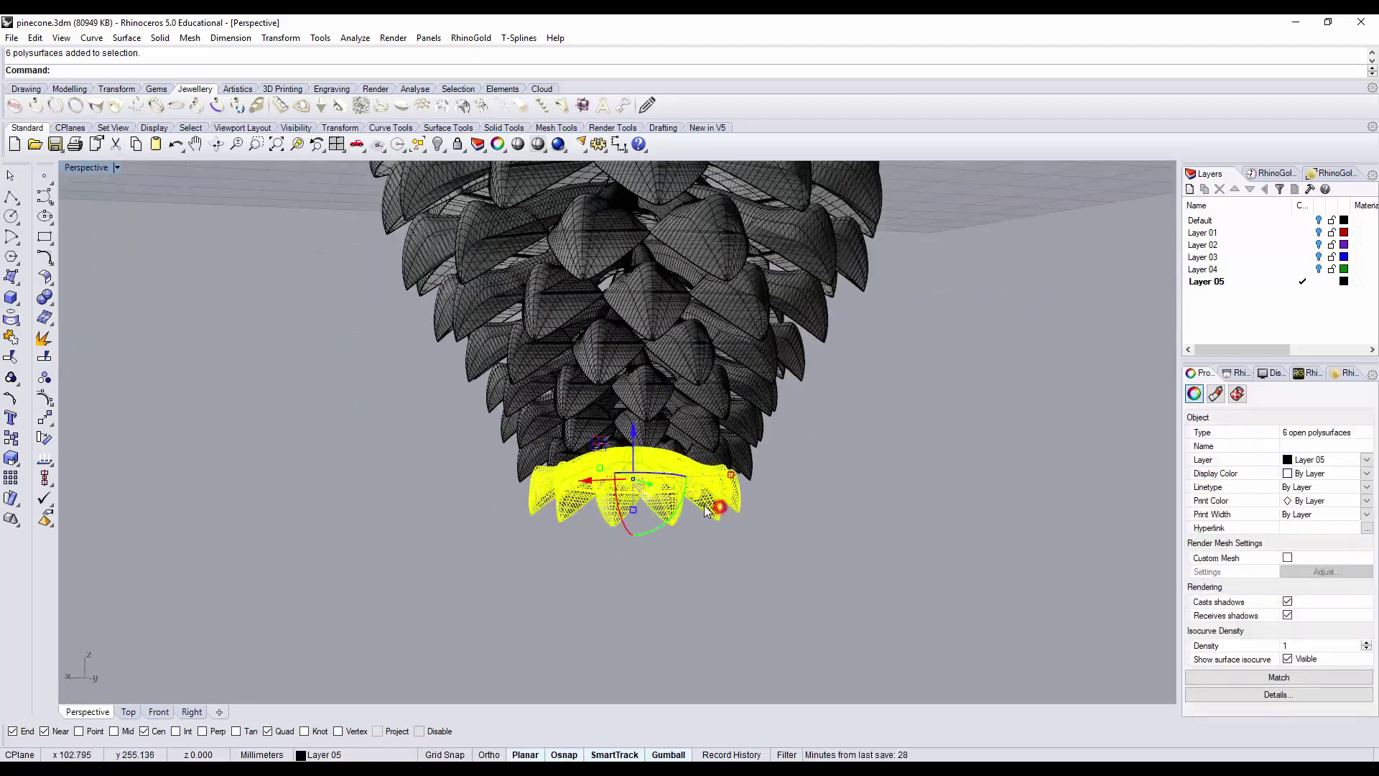
left_click(1189, 189)
right_click(1192, 289)
left_click(1270, 368)
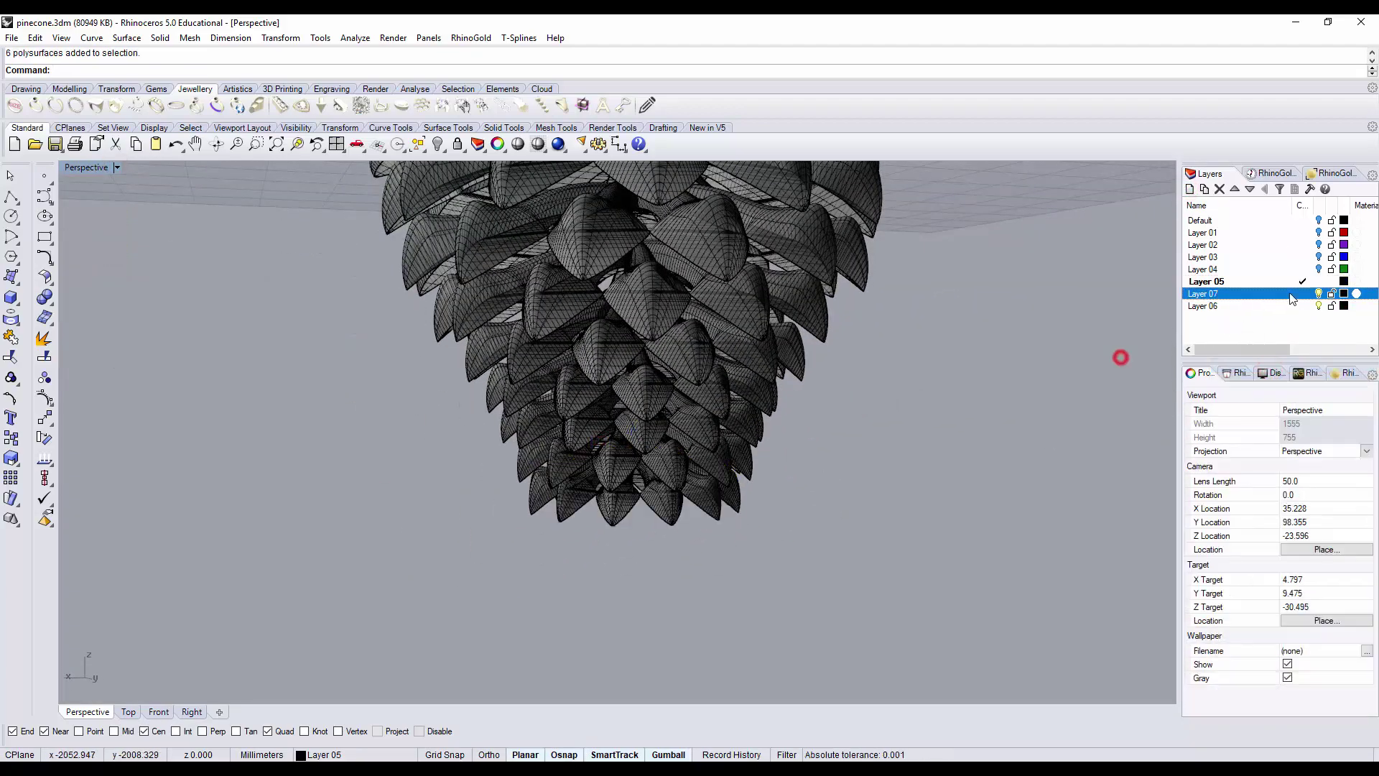
left_click(722, 511)
right_click(1210, 293)
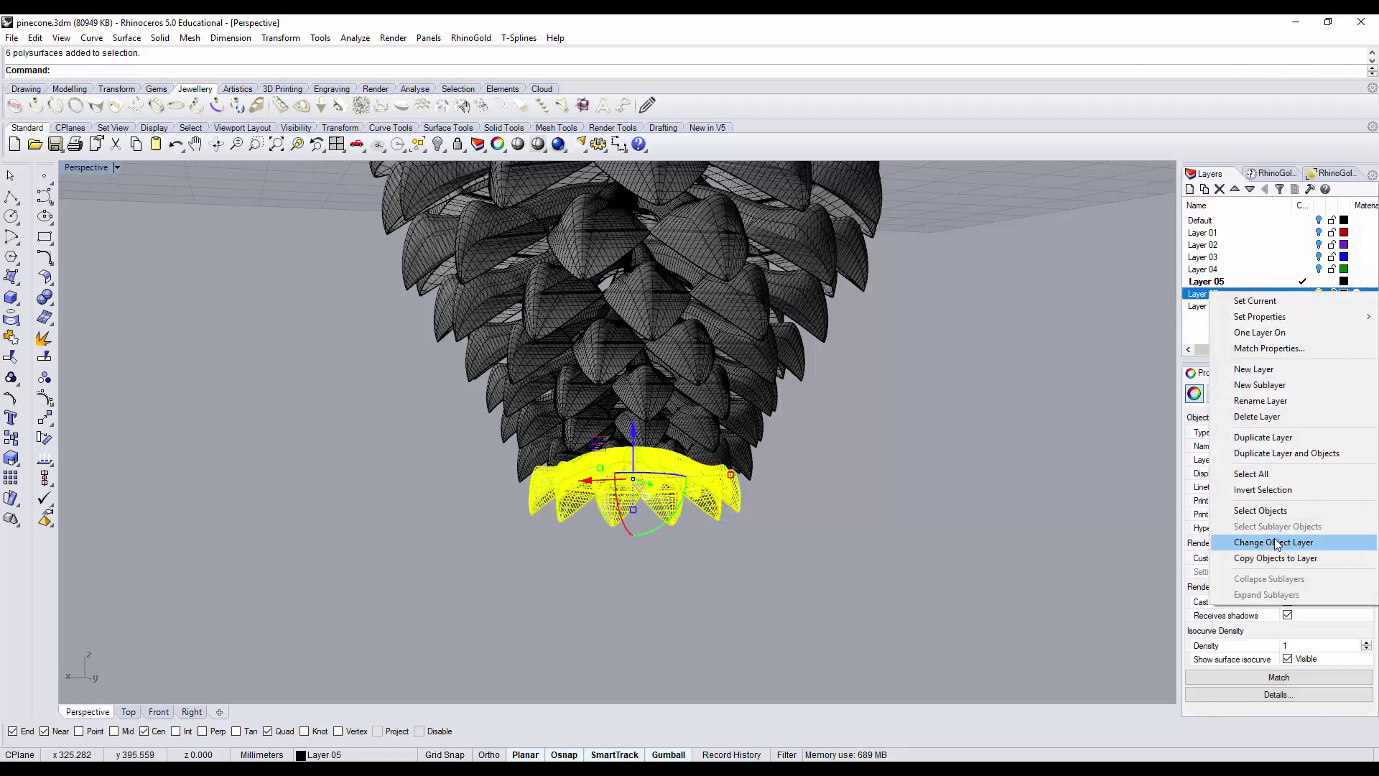
left_click(1276, 541)
Step: Set the colour of Layer 07 to red and deselect the ring
left_click(1343, 293)
left_click(1001, 295)
left_click(1059, 490)
left_click(767, 511)
right_click_drag(766, 511, 887, 501)
scroll(887, 502, "up", 3)
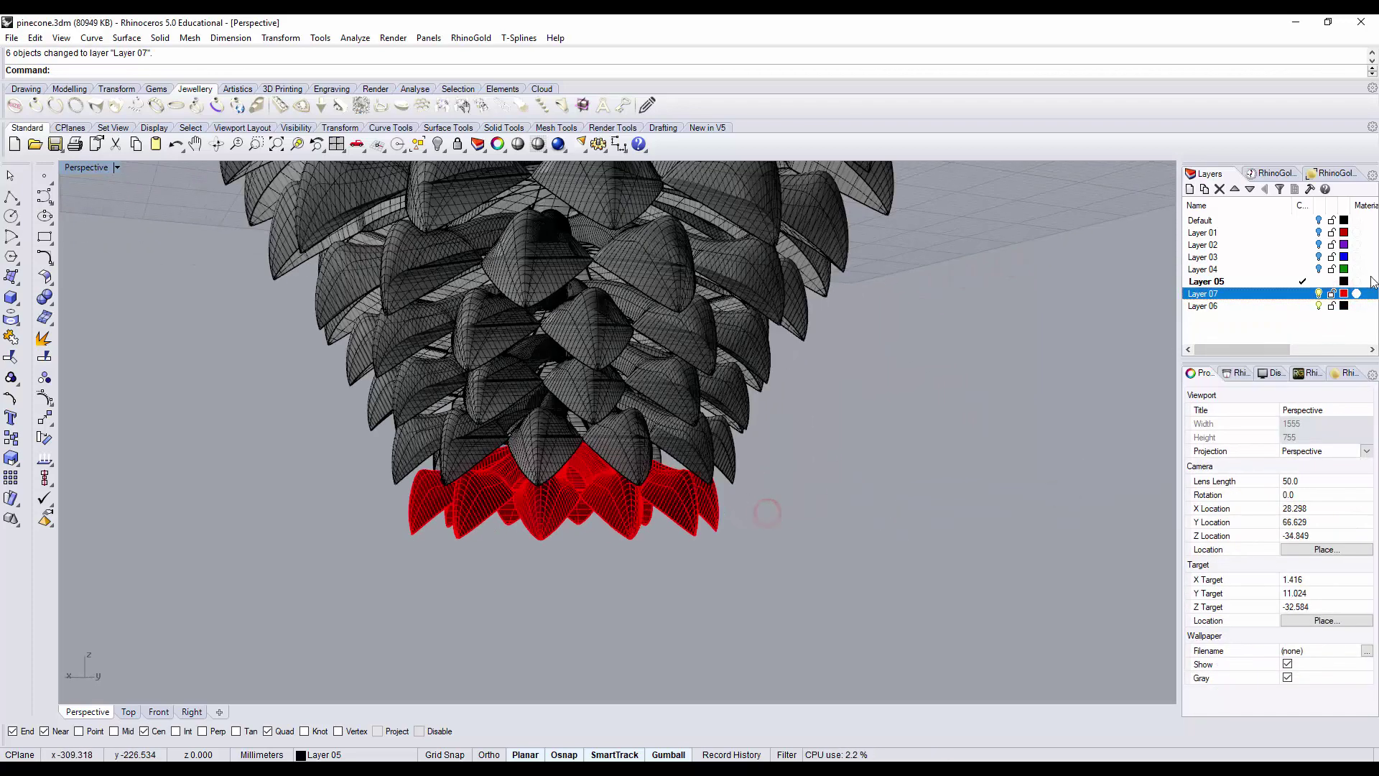
Step: Make Layer 07 current and hide Layer 05 to isolate the red ring
left_click(1305, 293)
left_click(1317, 281)
right_click_drag(927, 345, 883, 470)
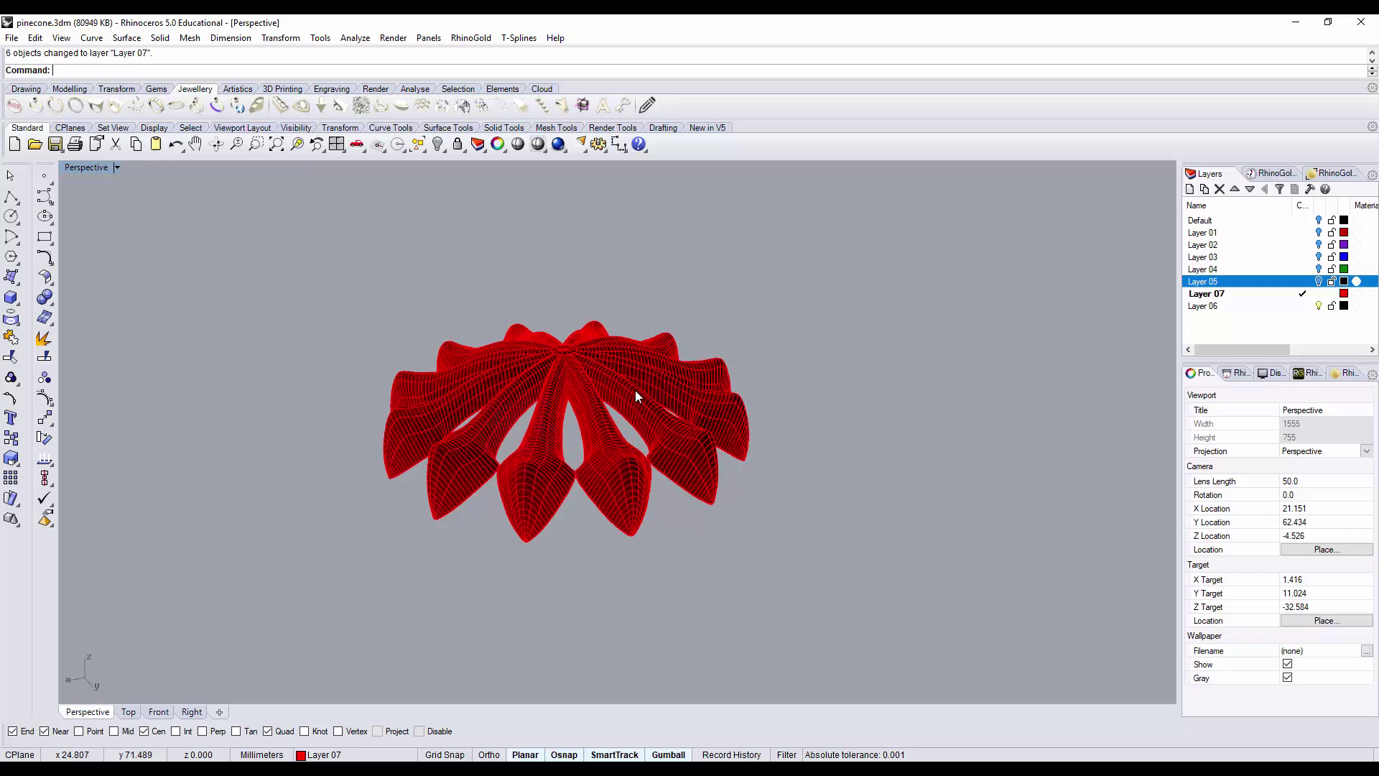
right_click_drag(635, 390, 747, 447)
scroll(843, 458, "up", 3)
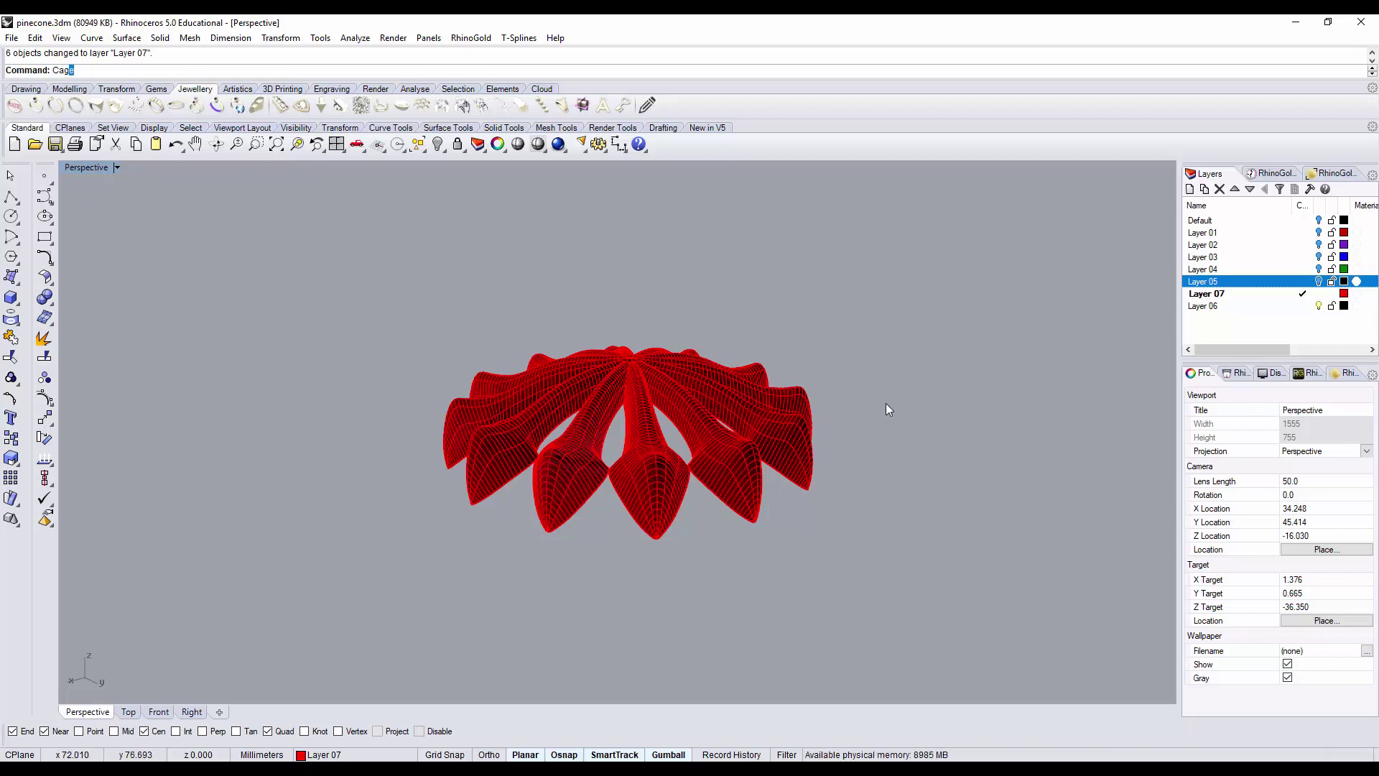
Step: Run CageEdit on the red ring with a World-aligned bounding box cage, 4 points and degree 3 in X, Y and Z
type("geE")
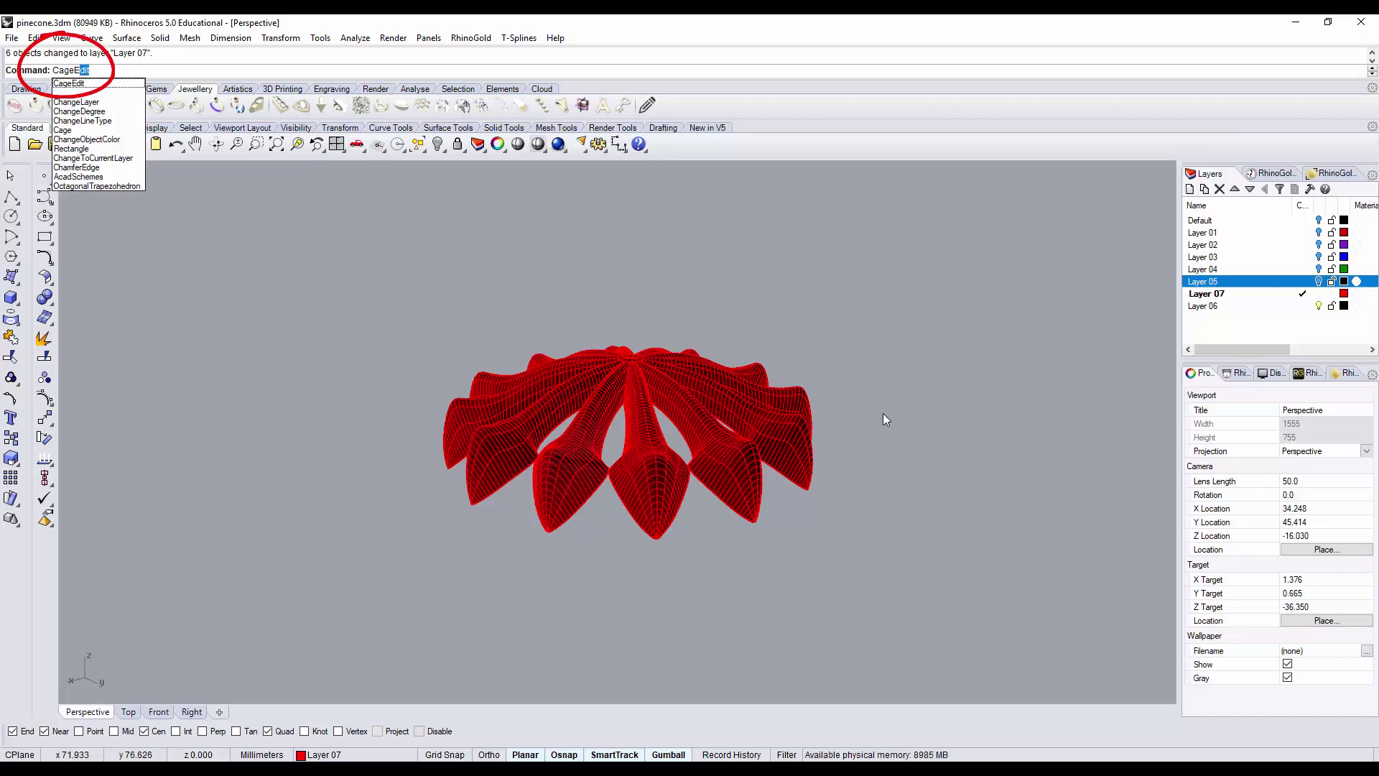
left_click(745, 457)
key("Return")
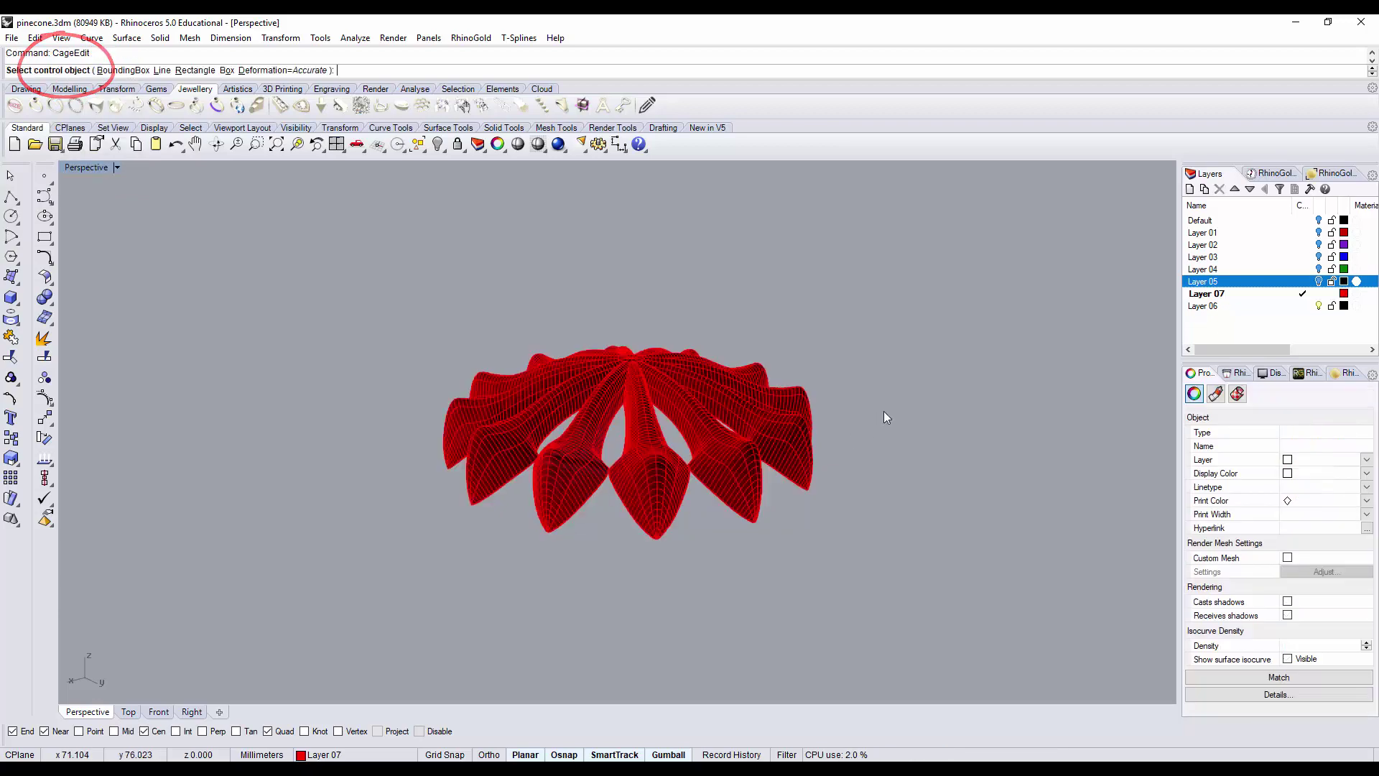
left_click(123, 70)
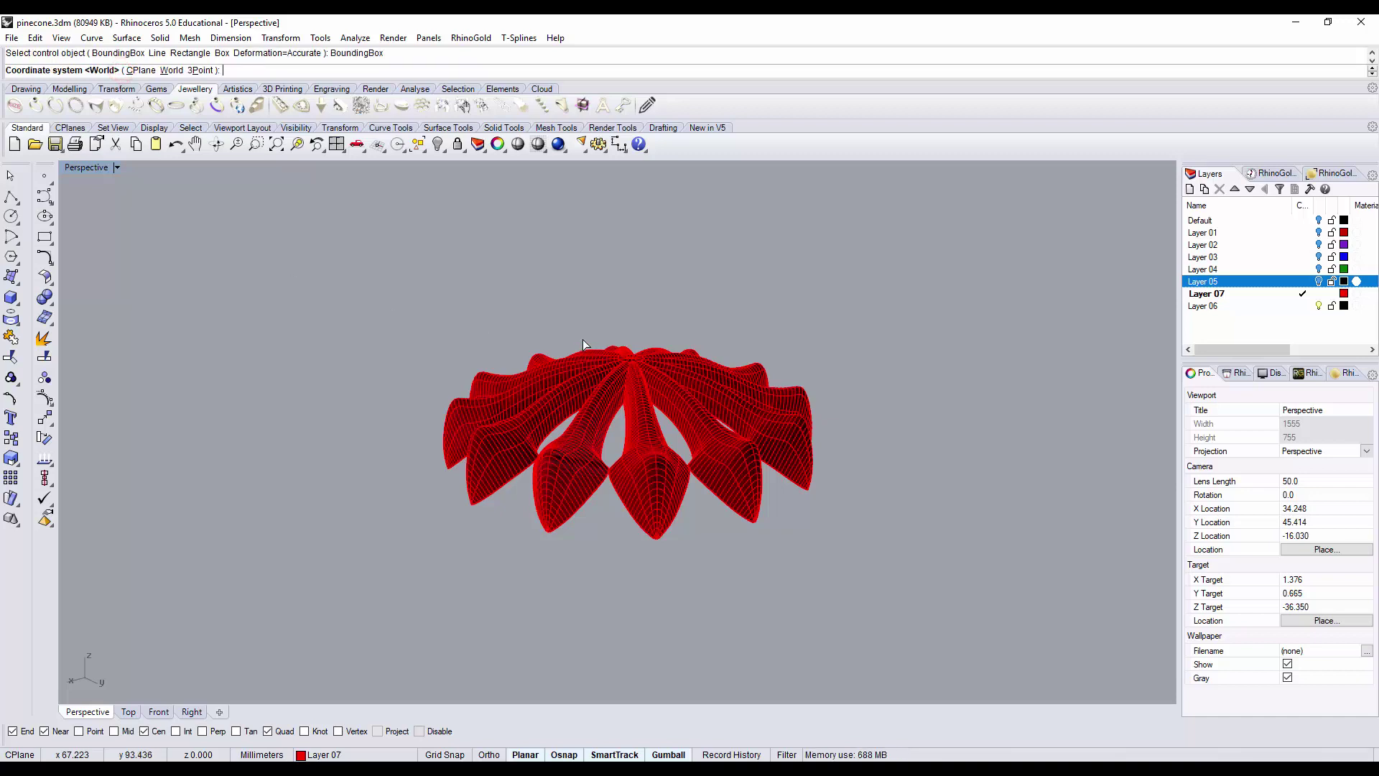
key("Return")
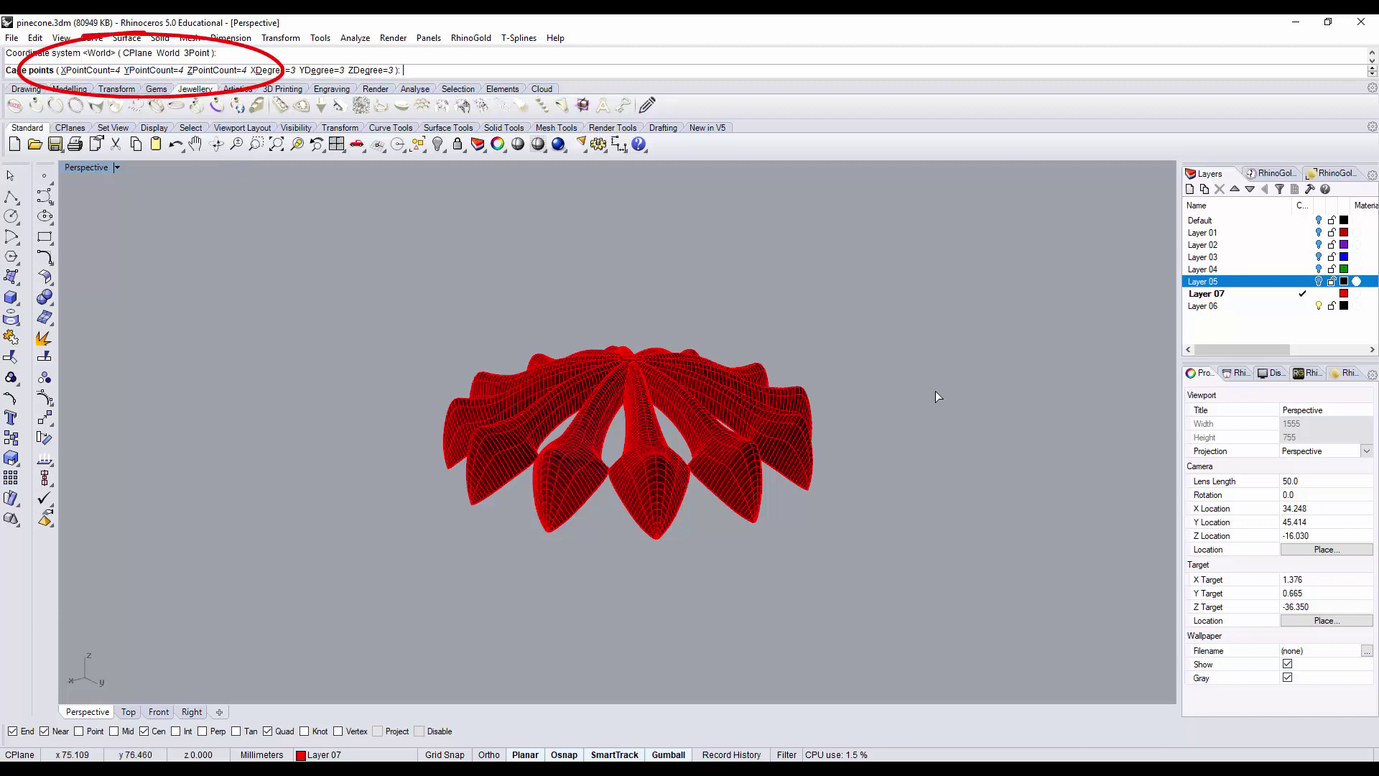
key("Return")
key("Return")
mouse_move(971, 431)
right_mouse_down()
mouse_move(948, 357)
mouse_move(916, 375)
mouse_move(965, 411)
right_mouse_up()
right_click(963, 512)
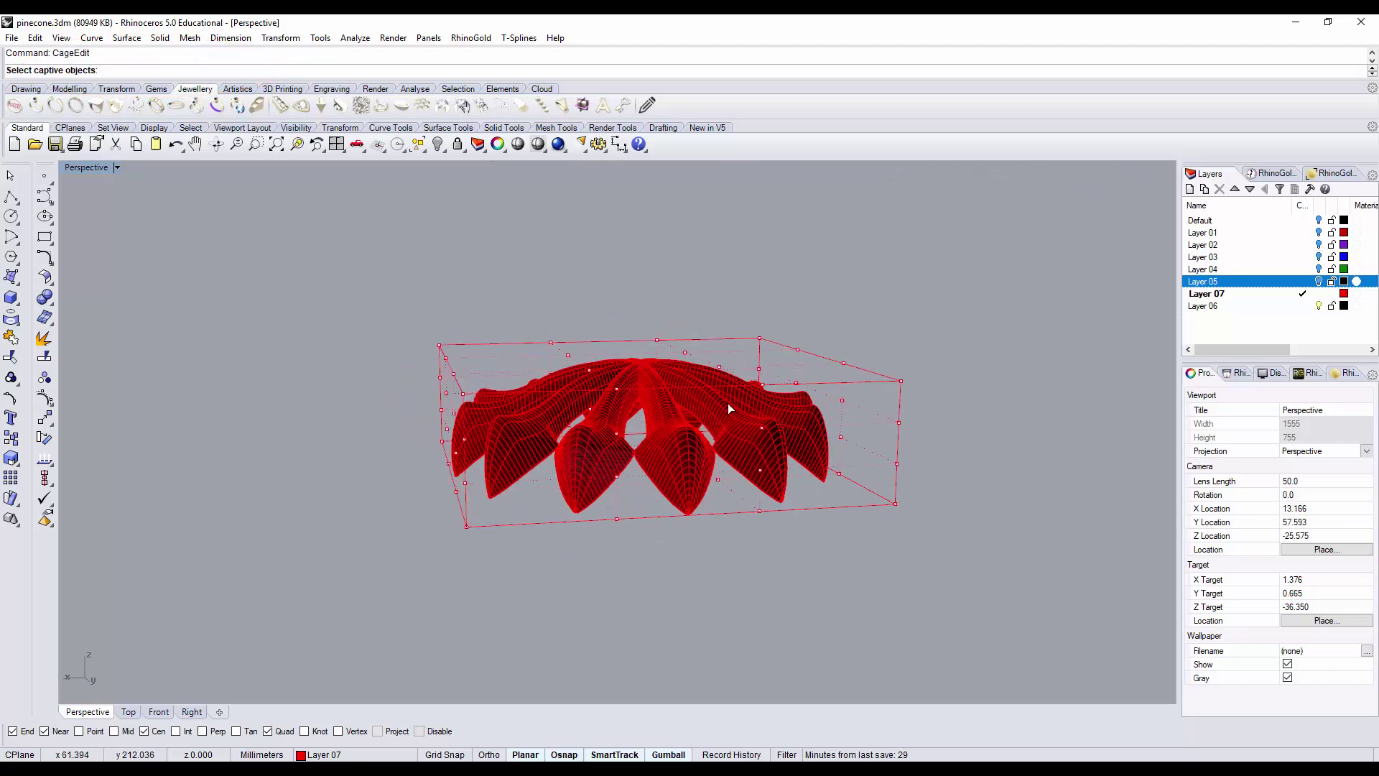
key("Escape")
Step: Select the bottom layer of cage points and scale it inward with the gumball to curl the scale tips
mouse_move(740, 543)
right_mouse_down()
mouse_move(729, 530)
mouse_move(869, 508)
mouse_move(825, 529)
mouse_move(725, 521)
right_mouse_up()
right_click_drag(587, 472, 554, 480)
left_click_drag(356, 460, 968, 558)
right_click_drag(820, 538, 743, 574)
scroll(656, 484, "up", 2)
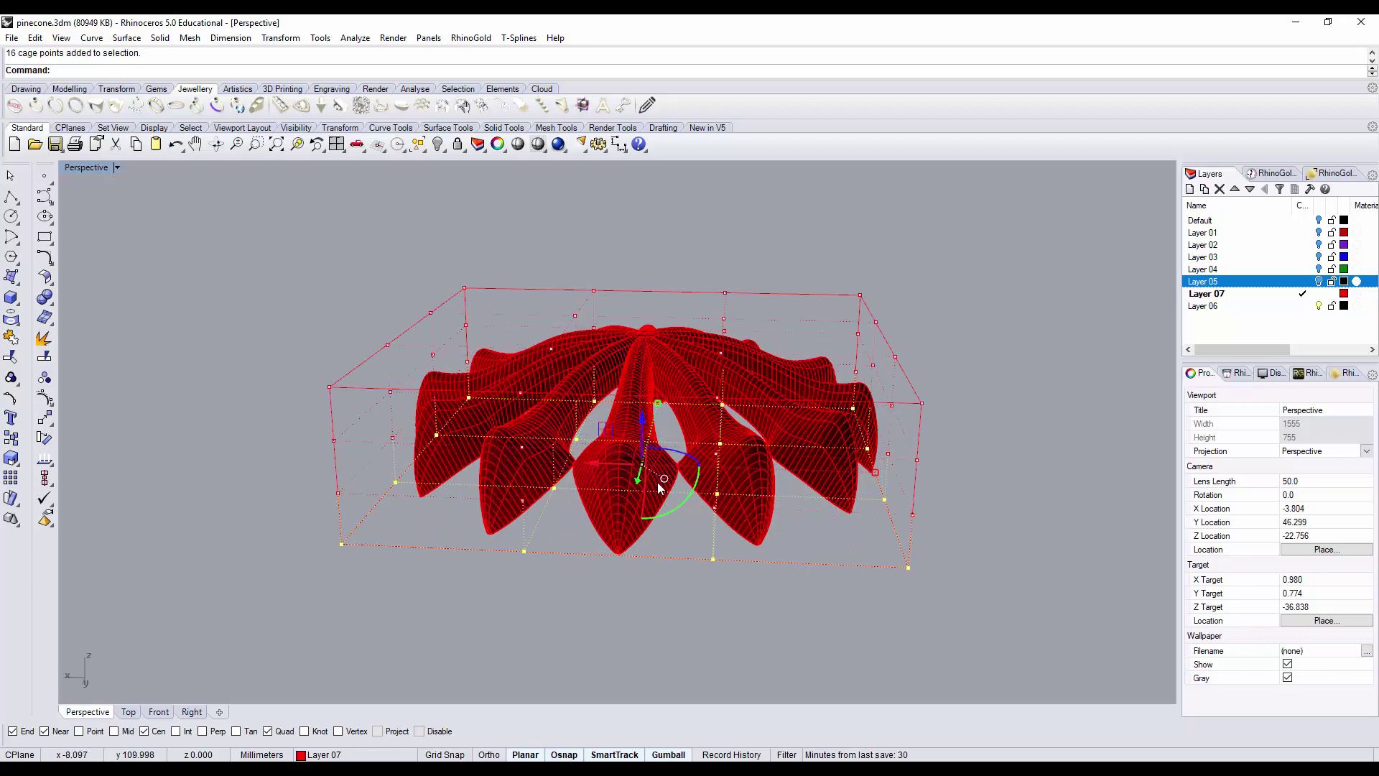
right_click_drag(637, 460, 755, 452)
left_click_drag(757, 406, 742, 428)
right_click_drag(775, 548, 854, 507)
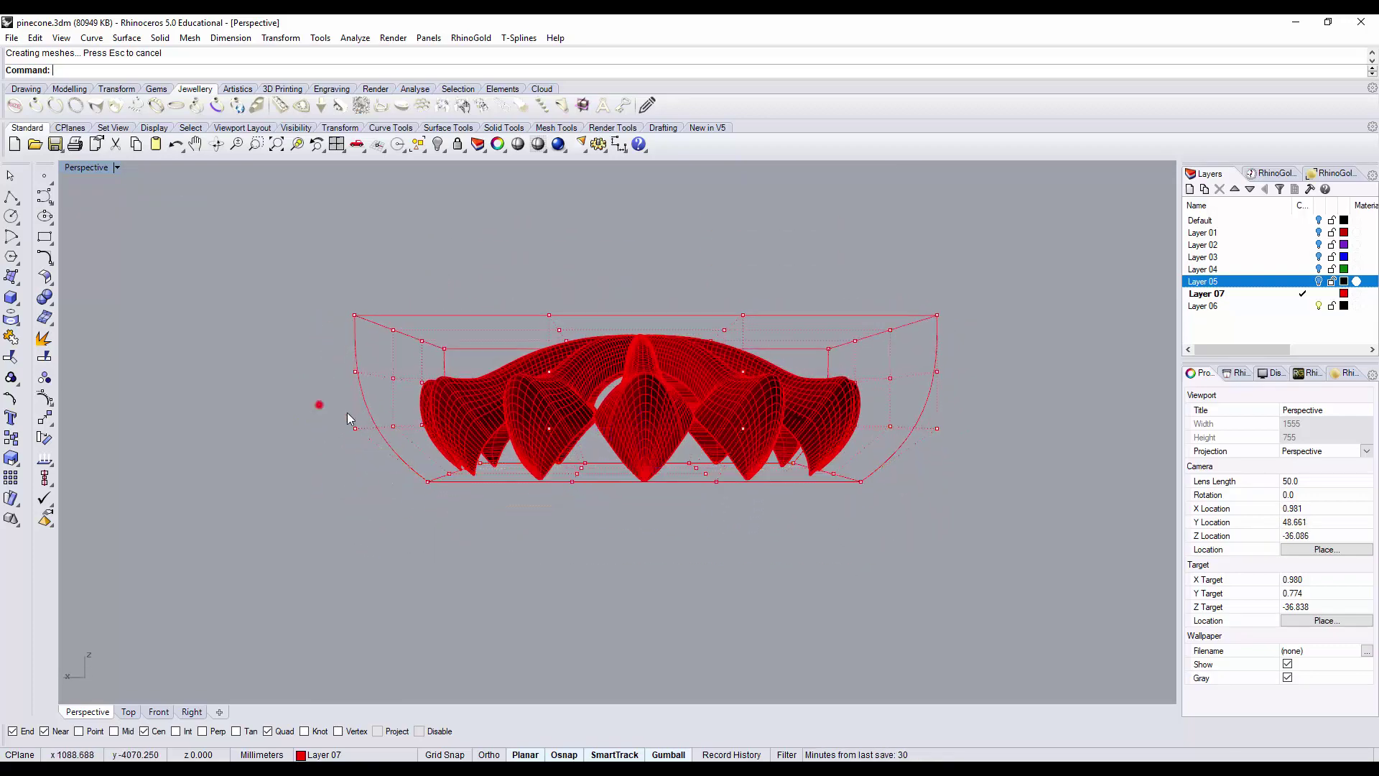
Step: Select the two lower layers of cage points and scale them inward to taper the ring's underside
left_click_drag(317, 400, 993, 561)
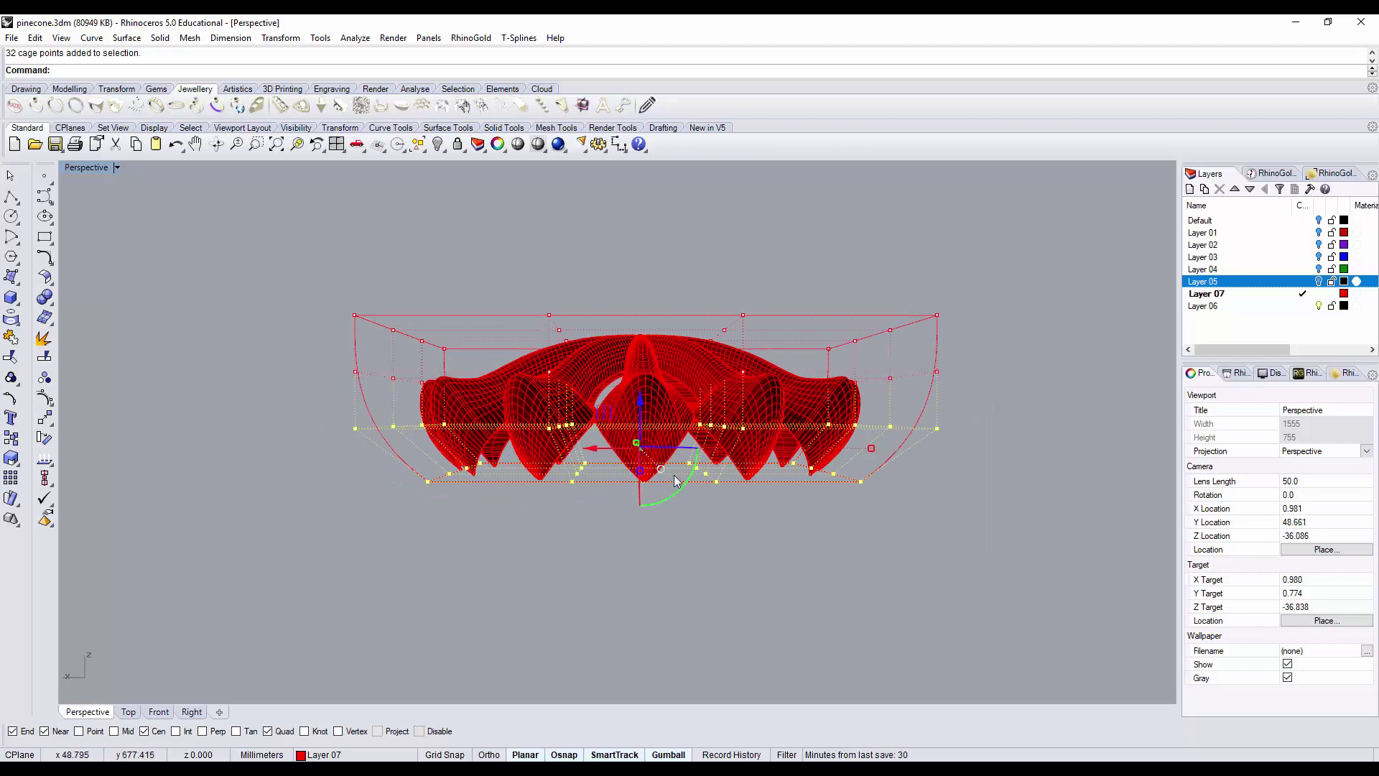
right_click_drag(861, 472, 812, 532)
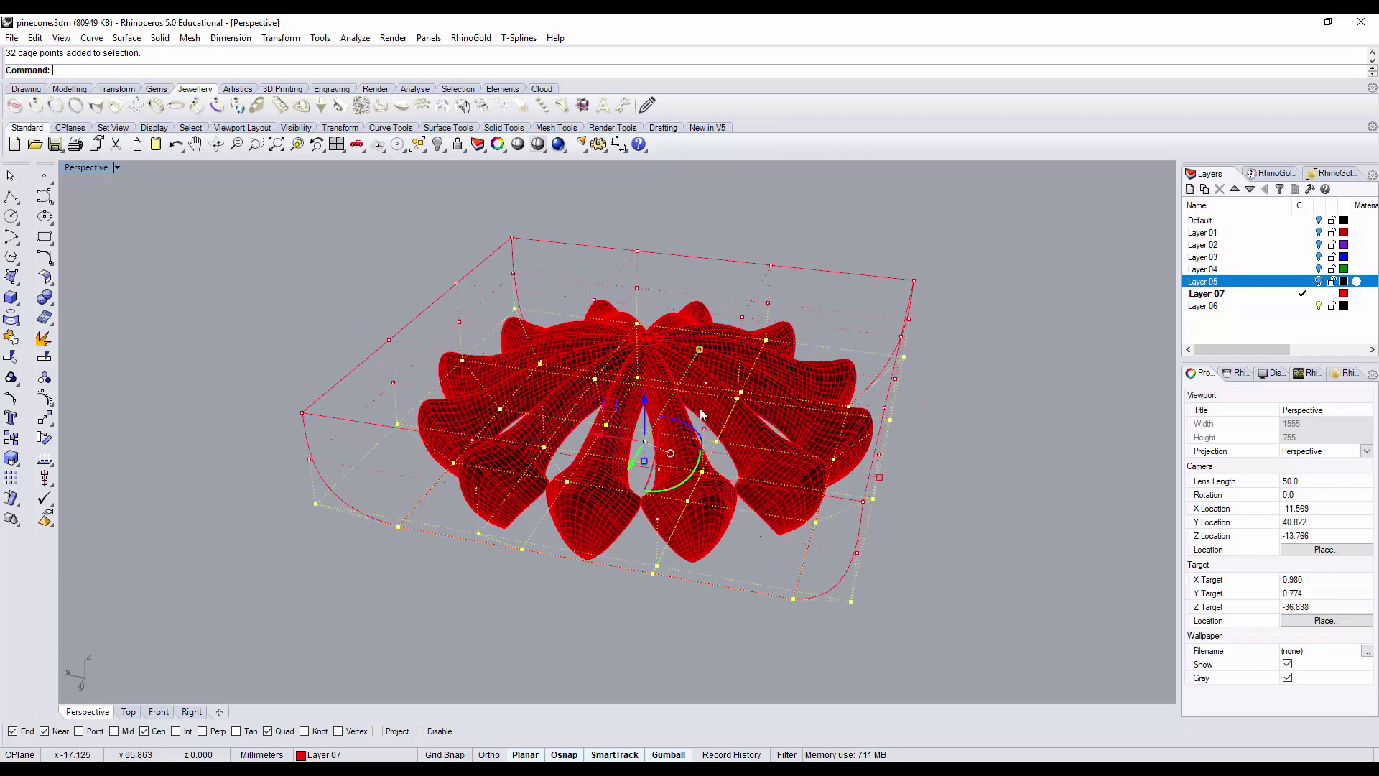
left_click_drag(697, 350, 788, 410)
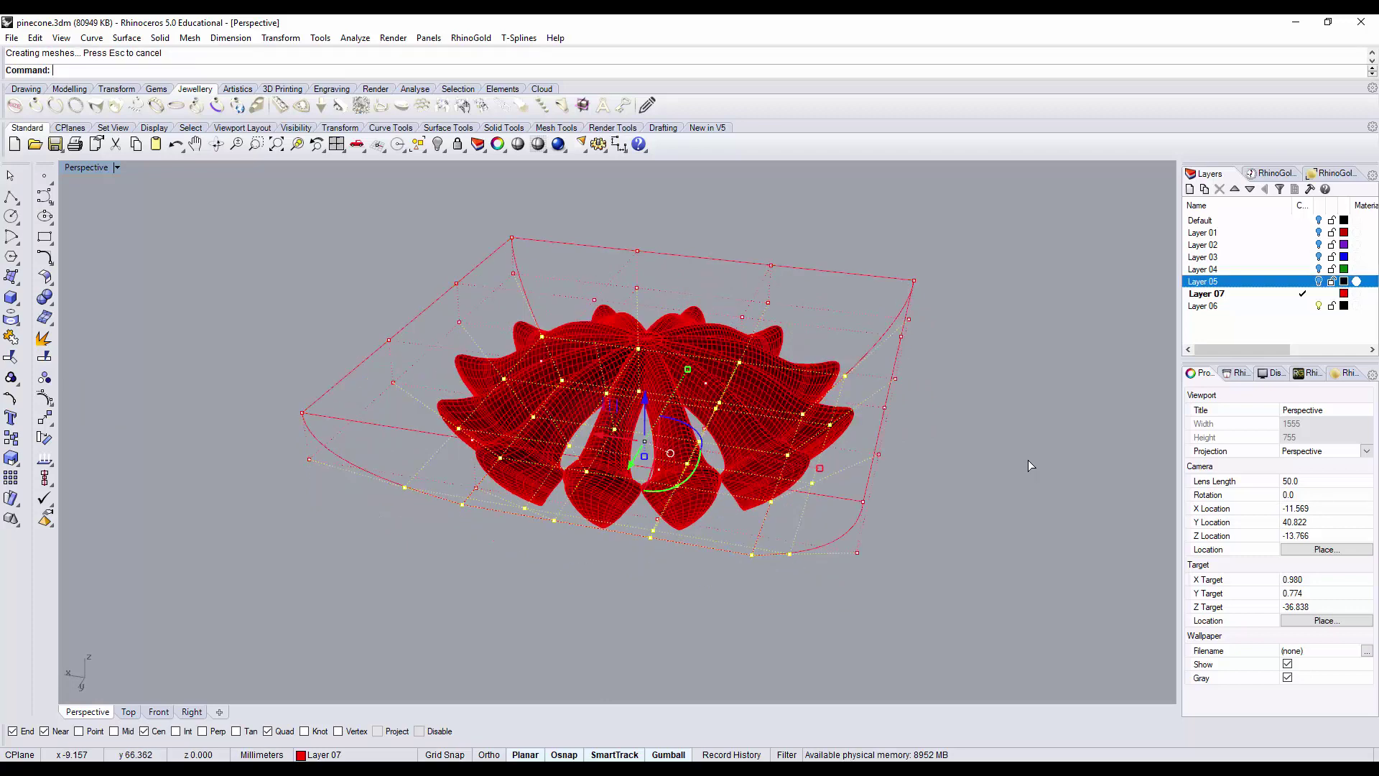
Step: Delete the edit cage around the red ring and show Layer 05 again to check the whole pinecone
right_click_drag(1028, 459, 965, 497)
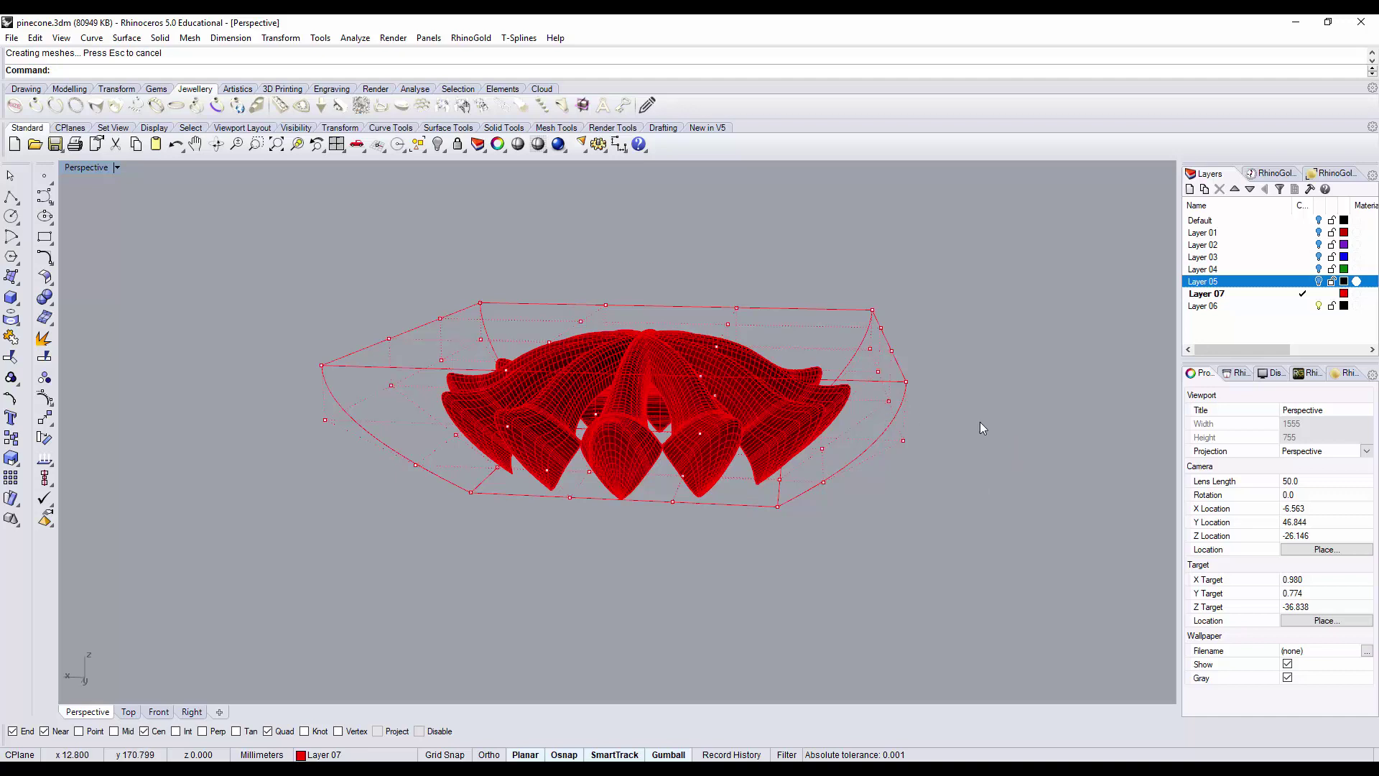
left_click(905, 390)
key("Delete")
right_click_drag(908, 390, 949, 400)
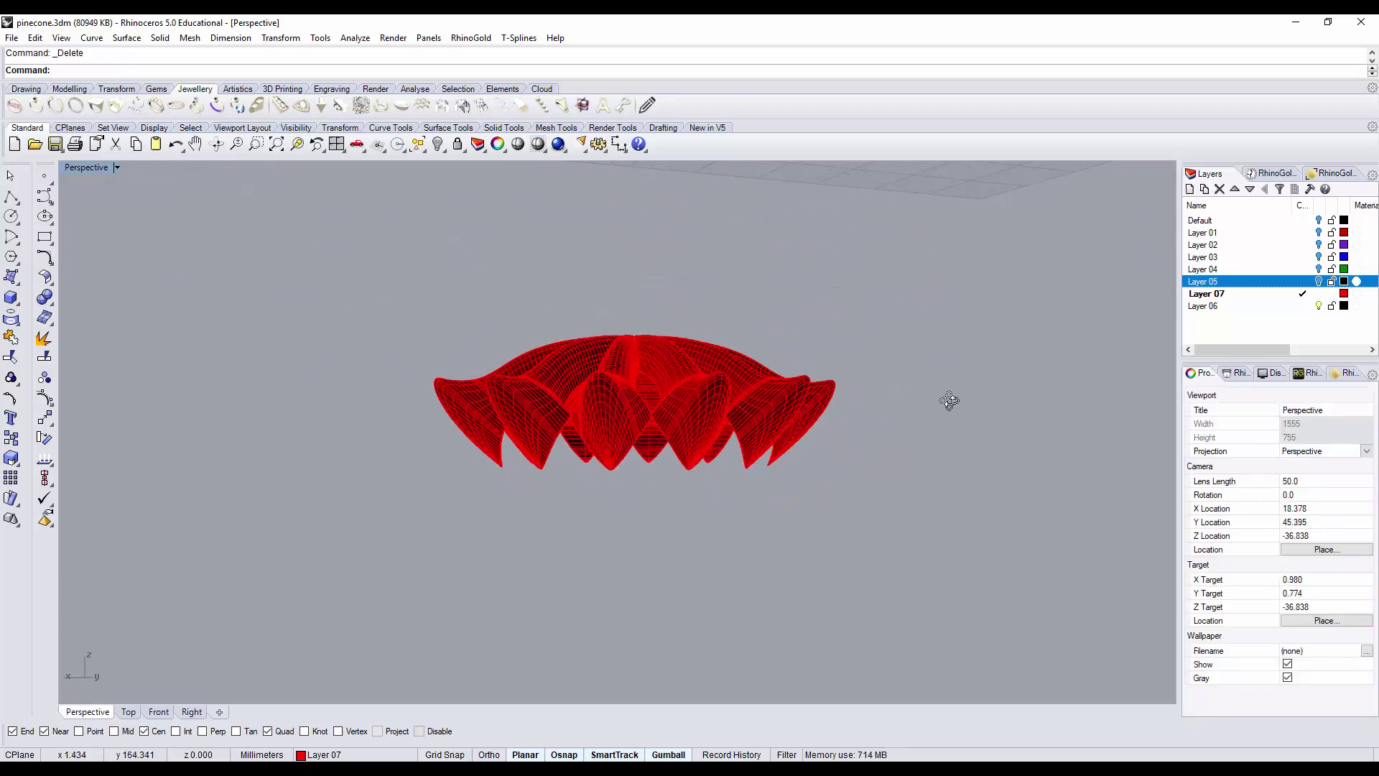
left_click(1319, 283)
scroll(1063, 329, "down", 6)
right_click_drag(1005, 423, 743, 552)
scroll(897, 431, "down", 6)
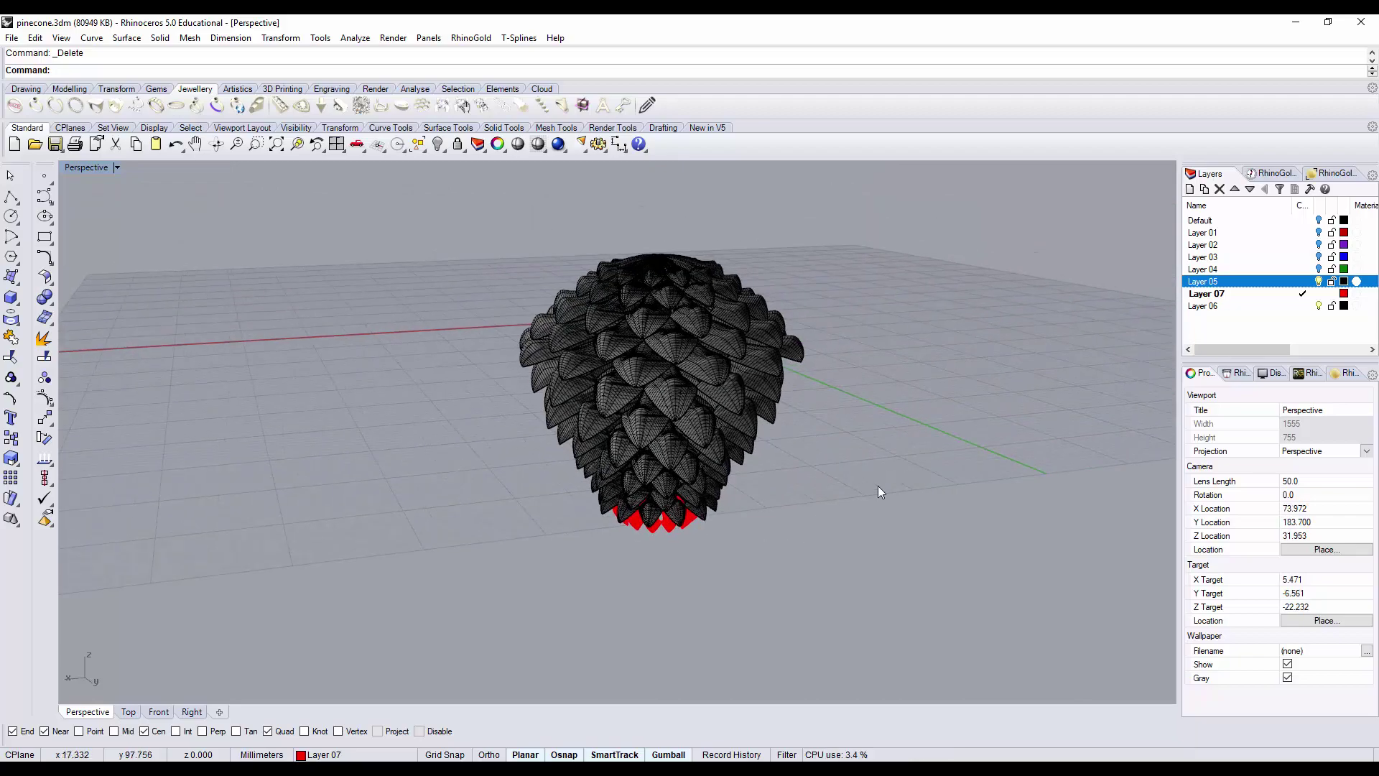
right_click_drag(876, 486, 747, 429)
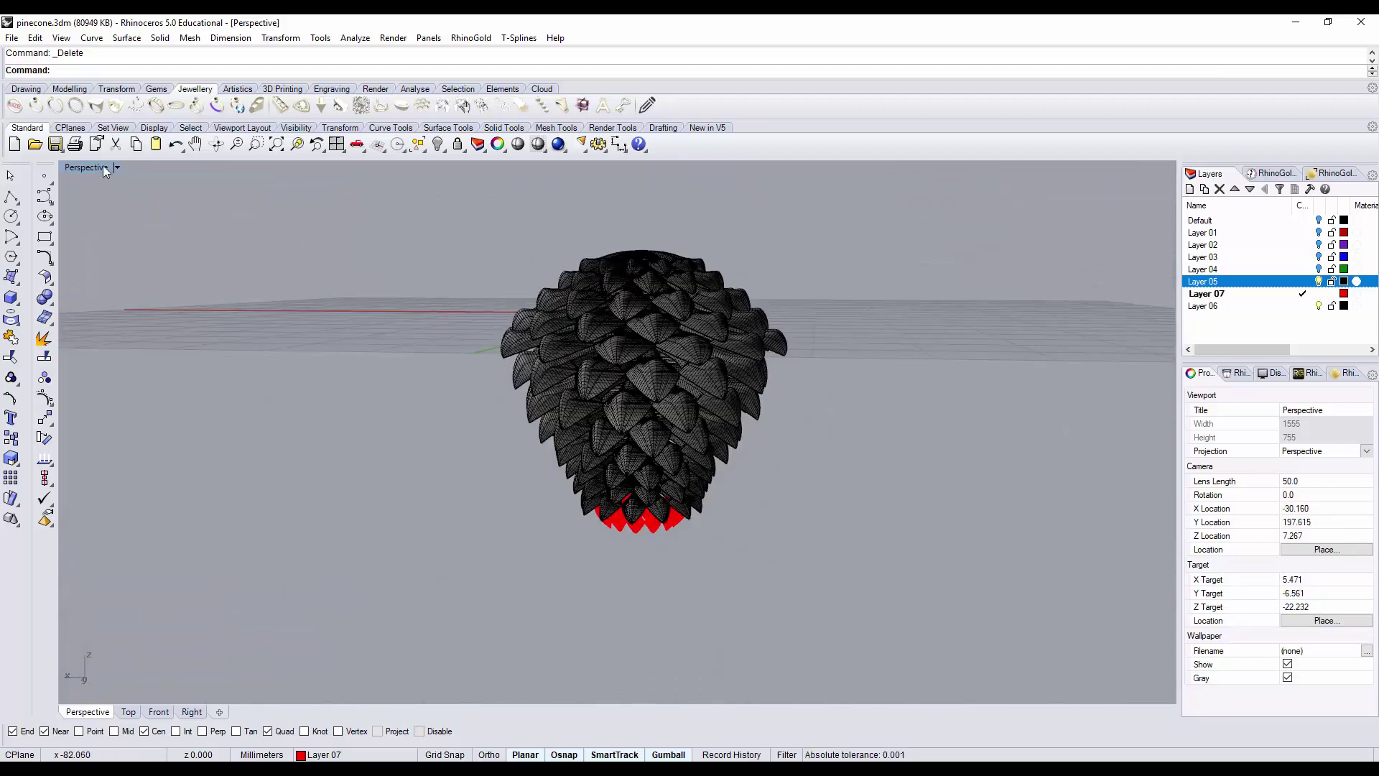
Step: Draw a vertical line about 46 mm long beside the pinecone in the Right view, with Ortho on
double_click(84, 168)
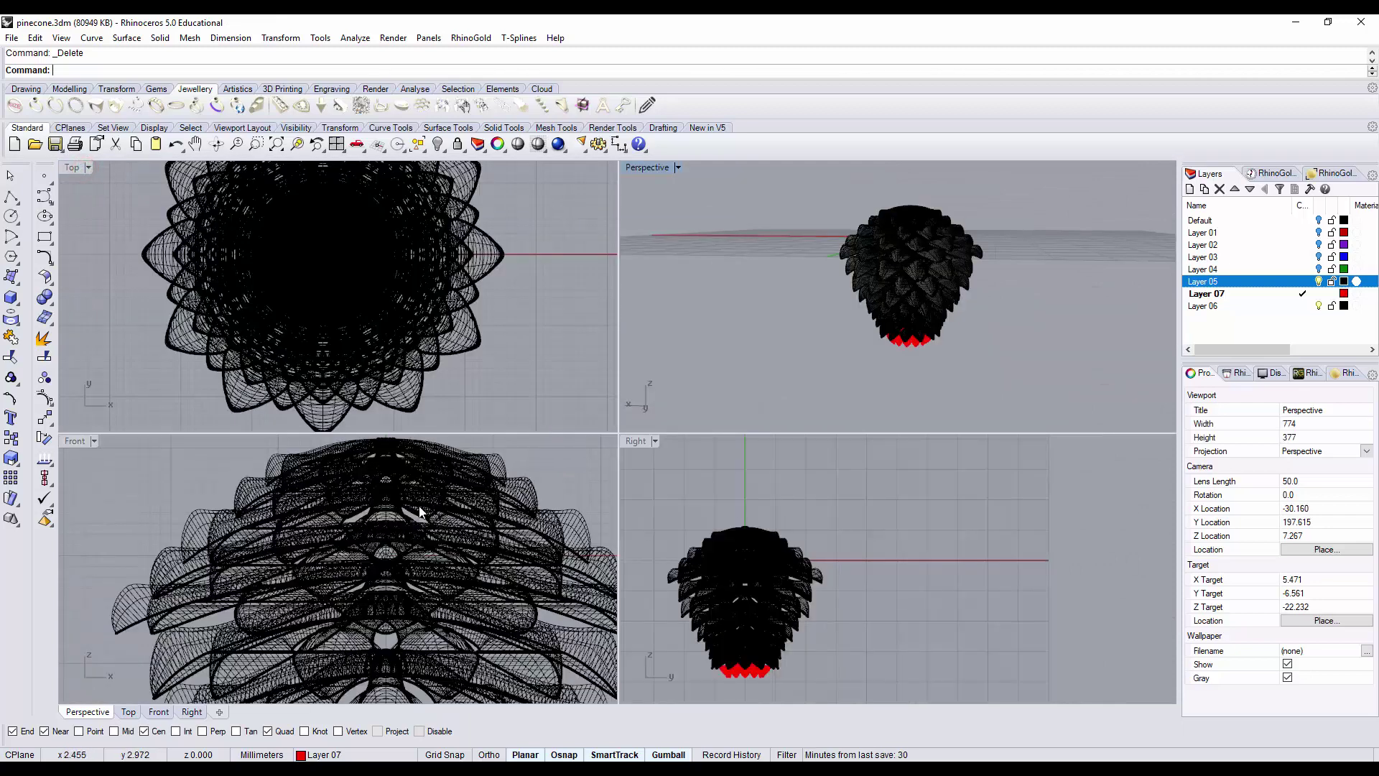
scroll(915, 510, "down", 4)
double_click(637, 441)
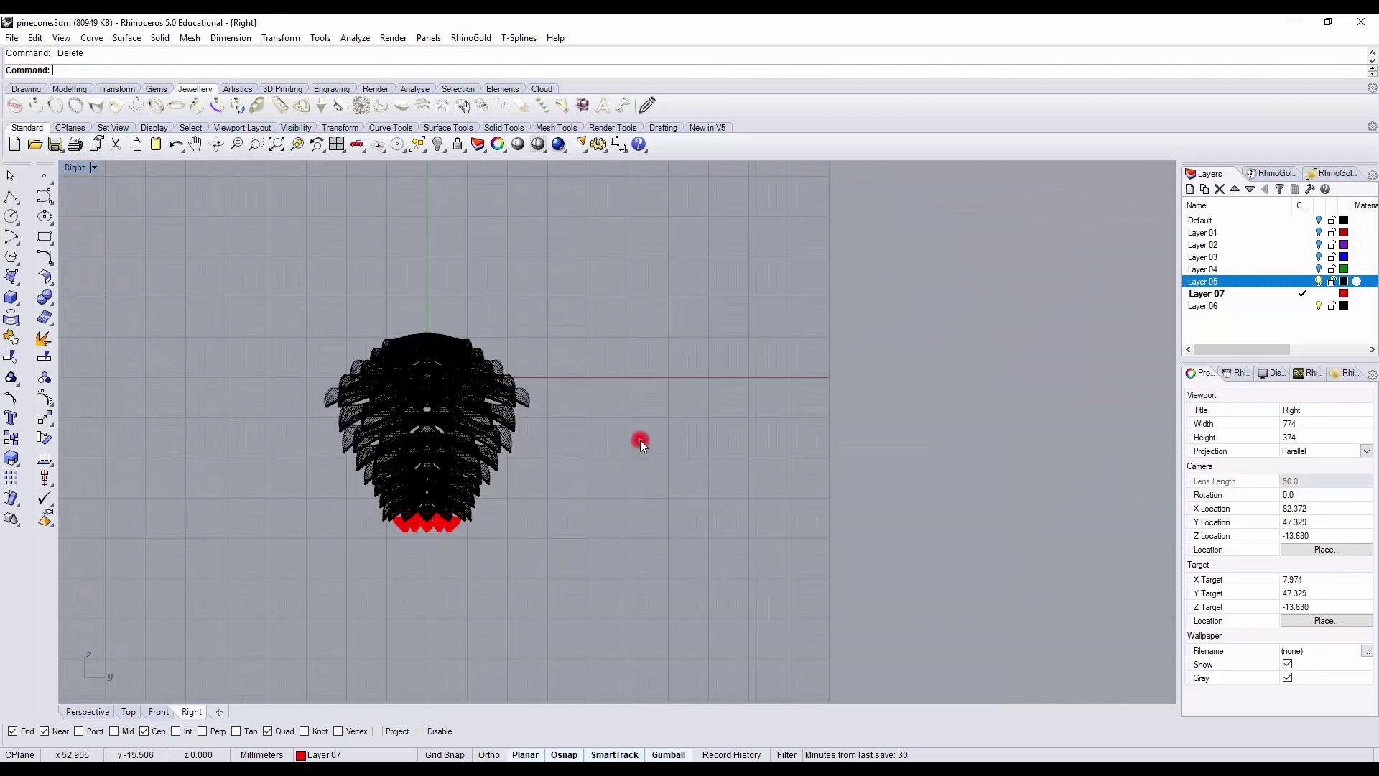
right_click_drag(569, 431, 640, 398)
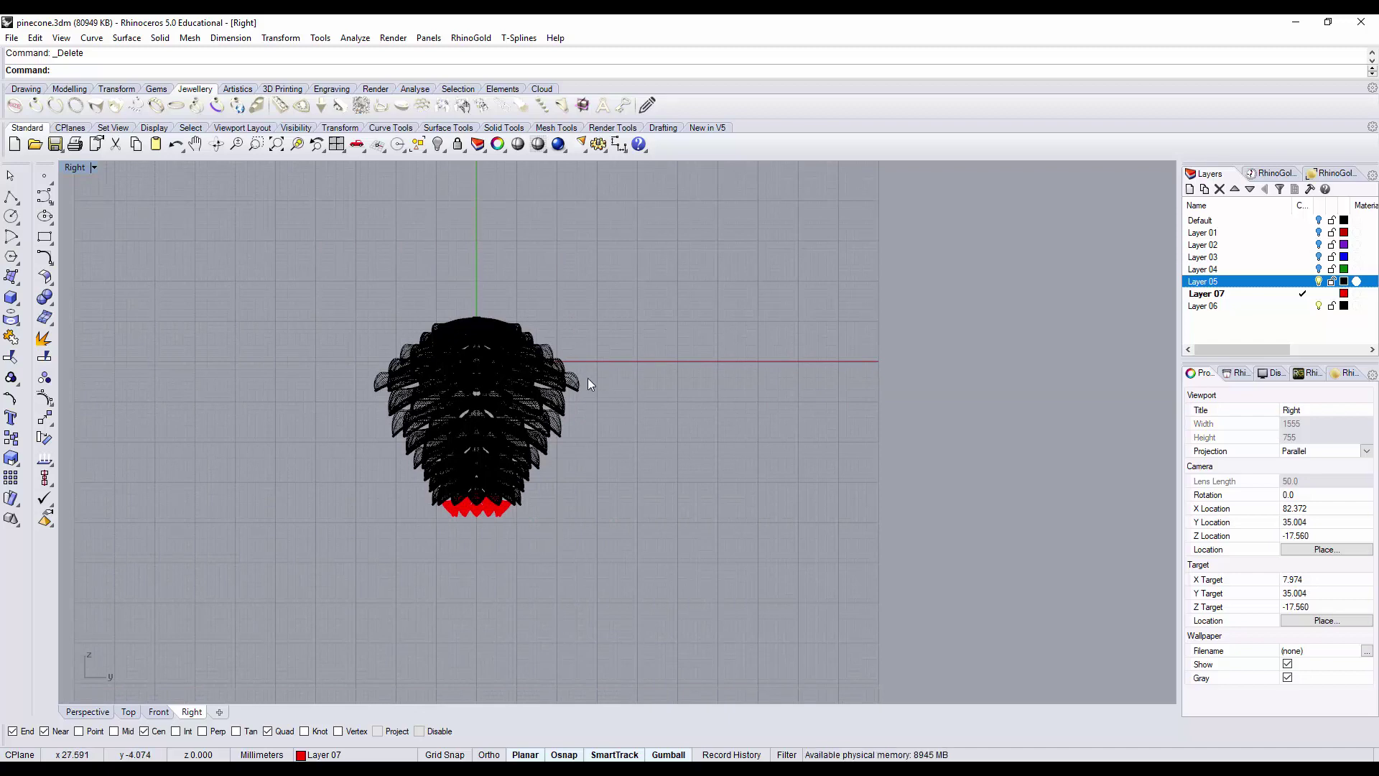
scroll(588, 381, "up", 6)
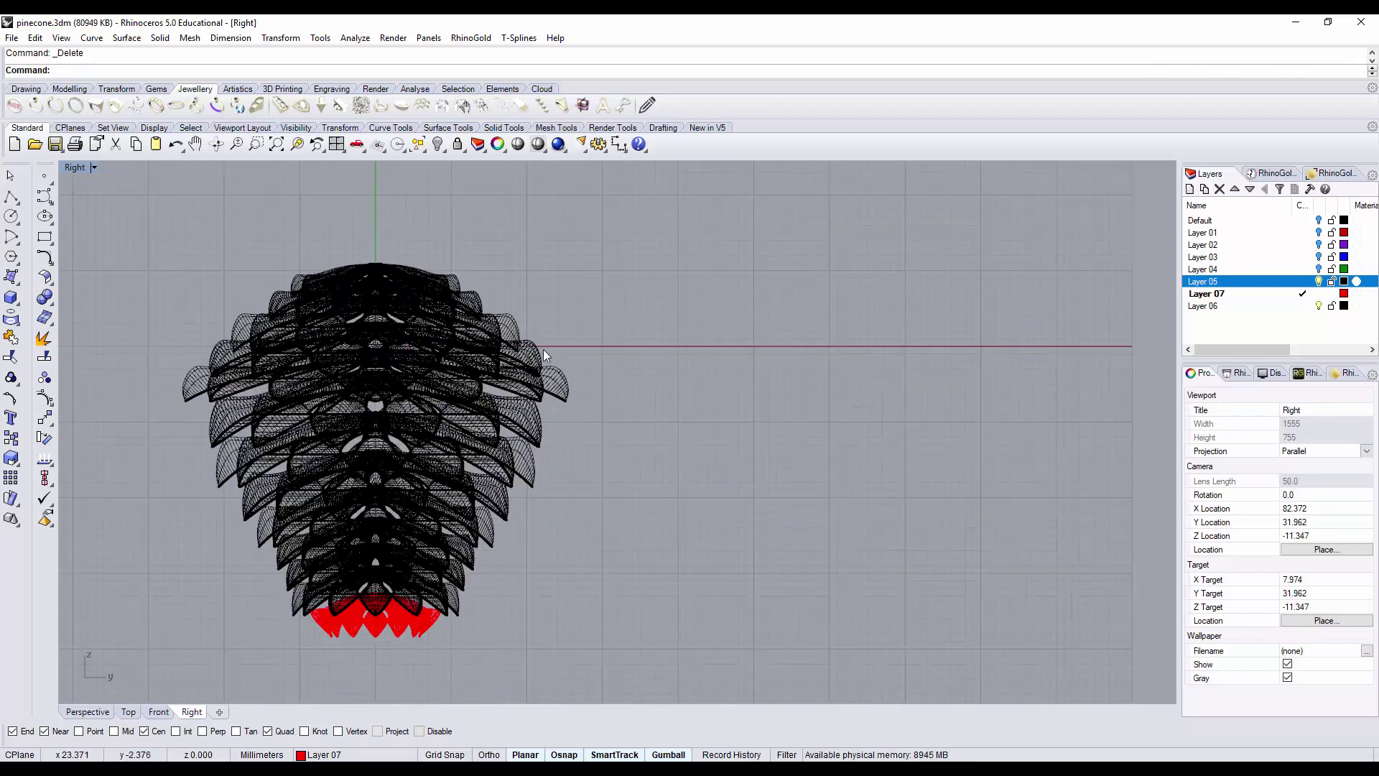
right_click_drag(749, 315, 750, 361)
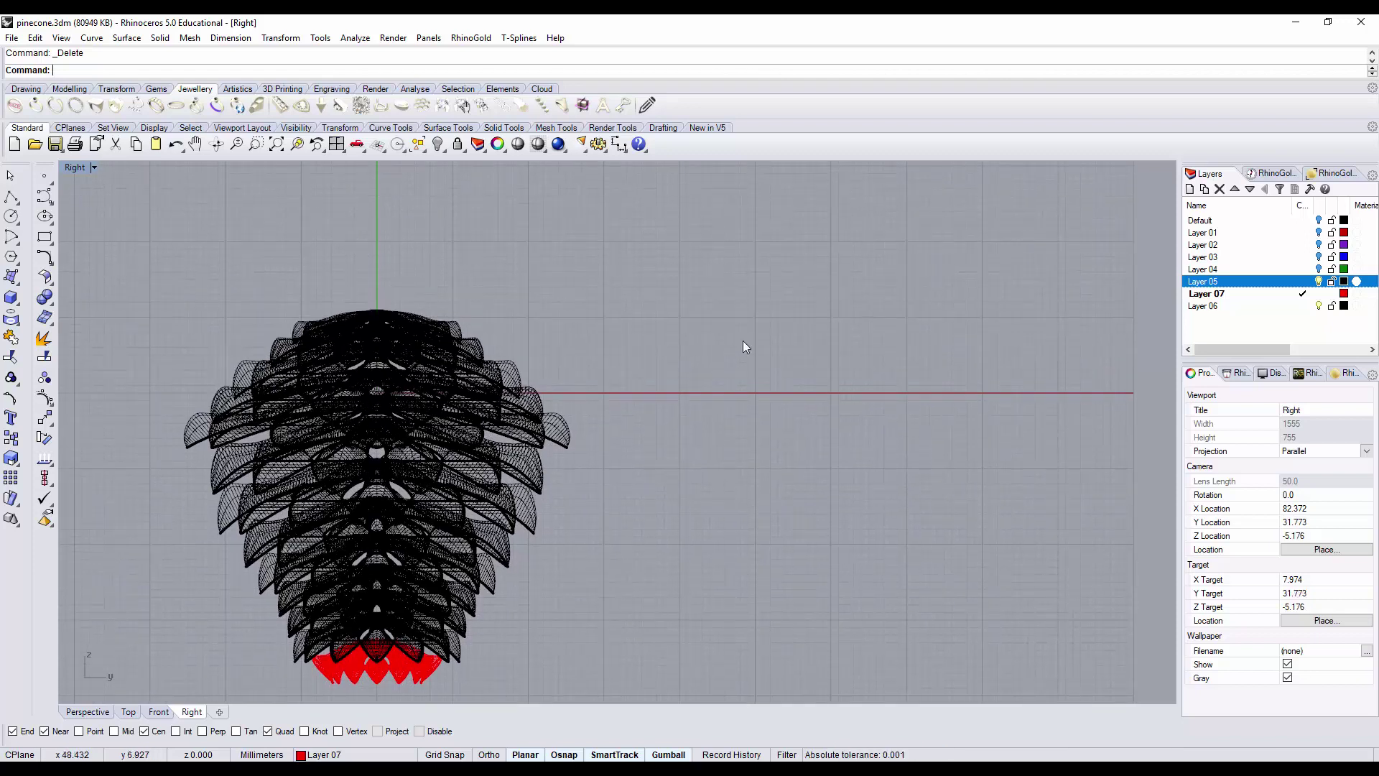
left_click(11, 195)
left_click(693, 316)
key("F8")
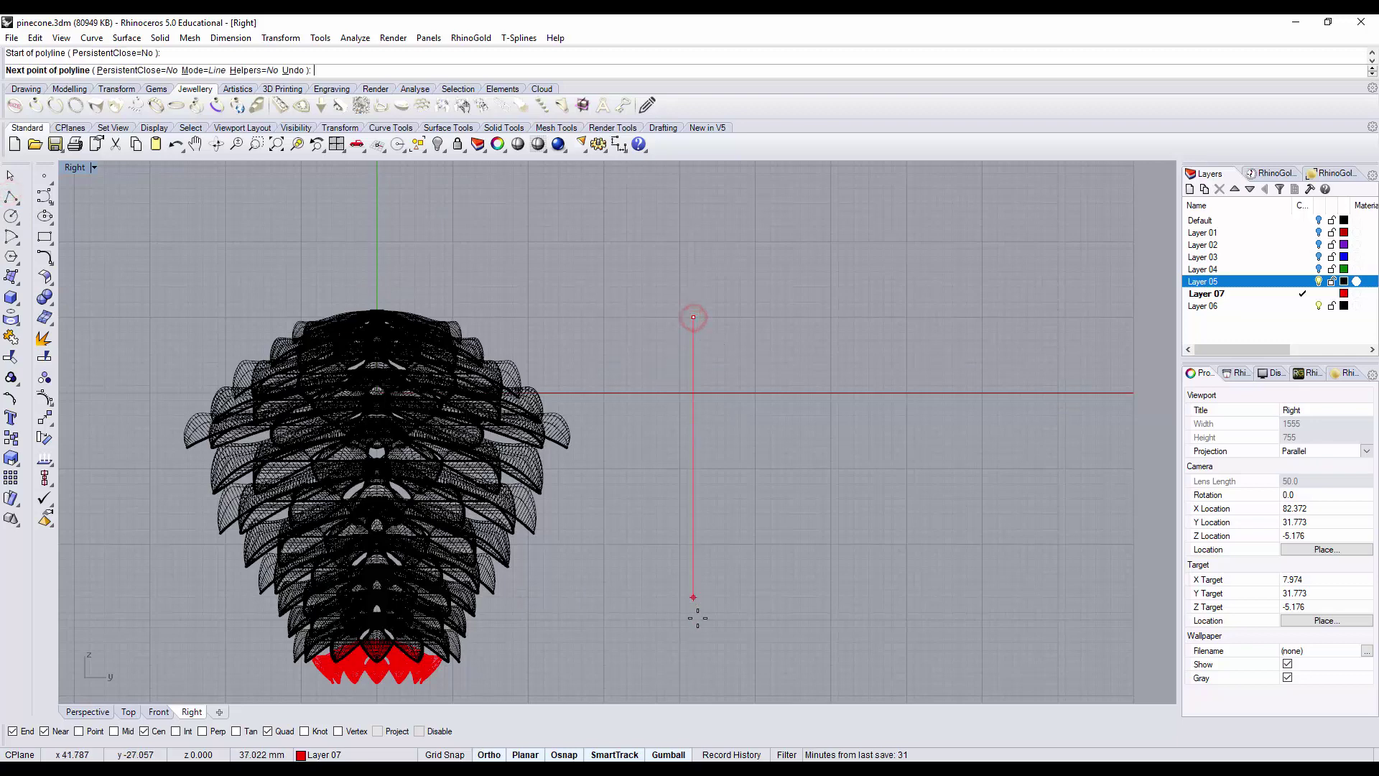
left_click(693, 666)
key("Return")
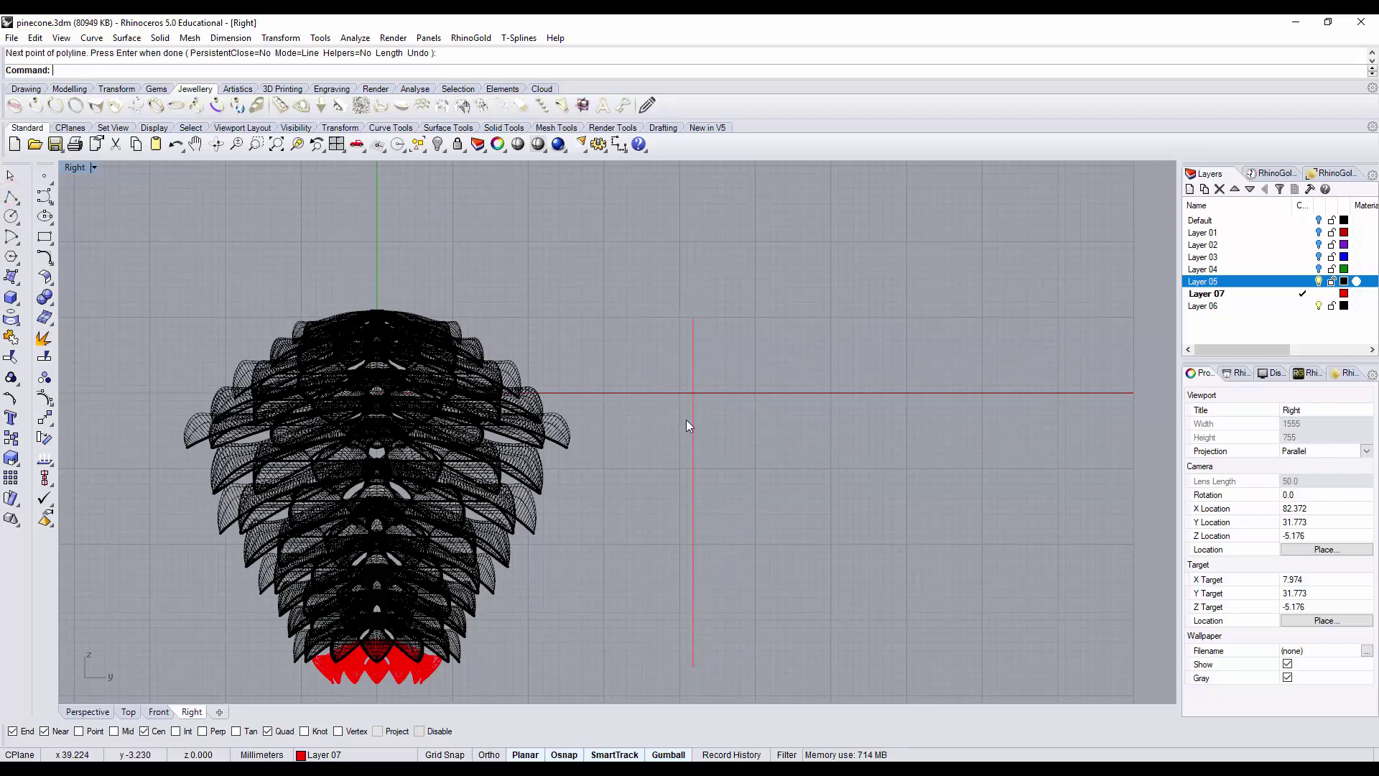
Step: Pipe the vertical line as a solid rod with round caps and a radius of about 2.5 mm
left_click(692, 434)
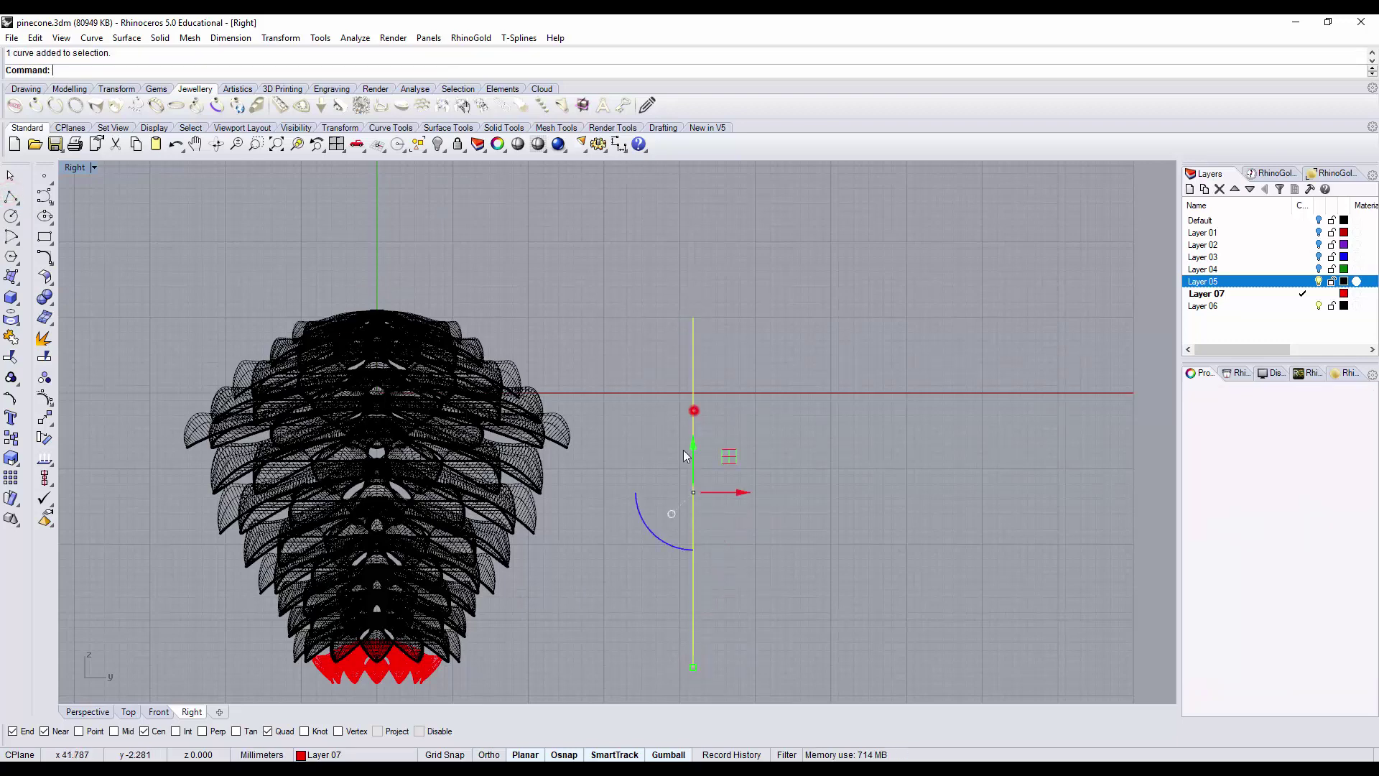
left_click(11, 298)
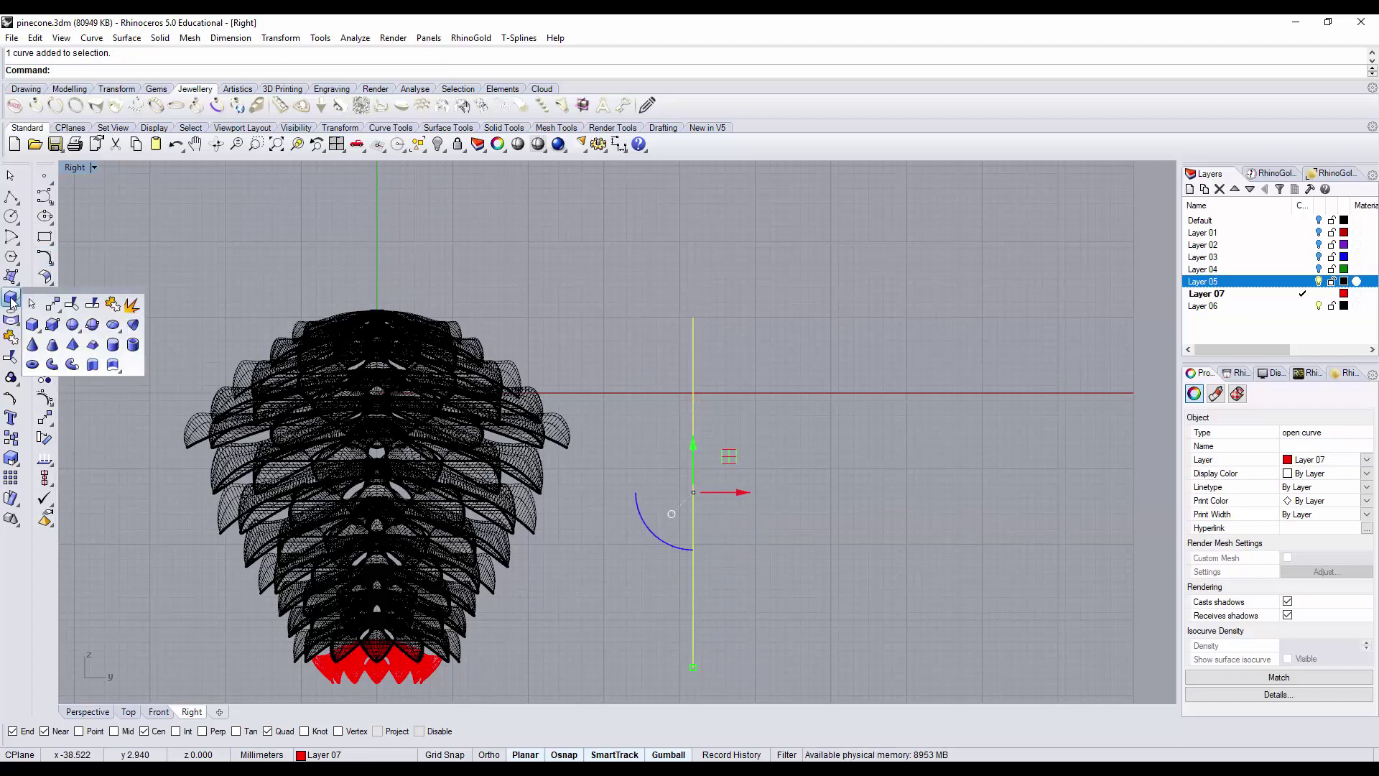
left_click(73, 363)
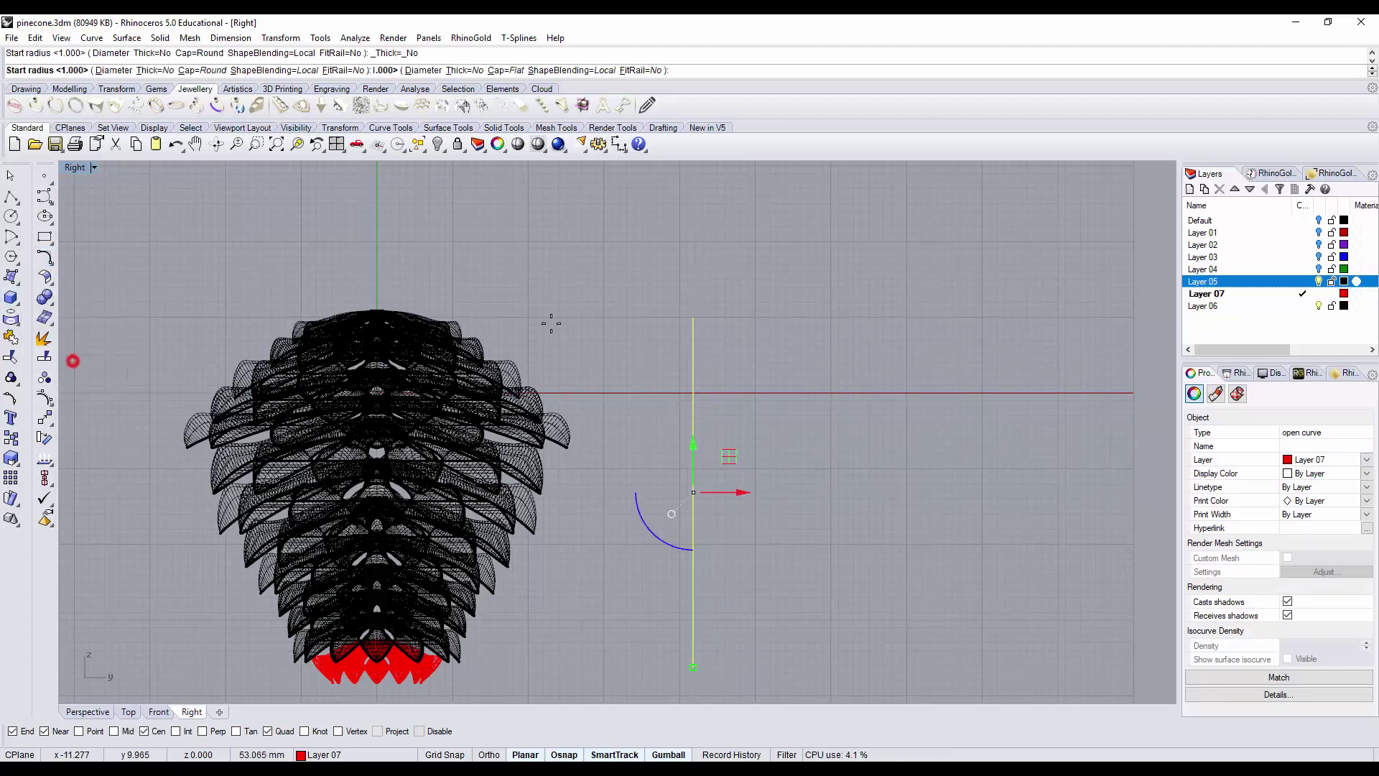
left_click(675, 320)
key("Return")
key("Return")
left_click(826, 449)
double_click(66, 166)
double_click(639, 166)
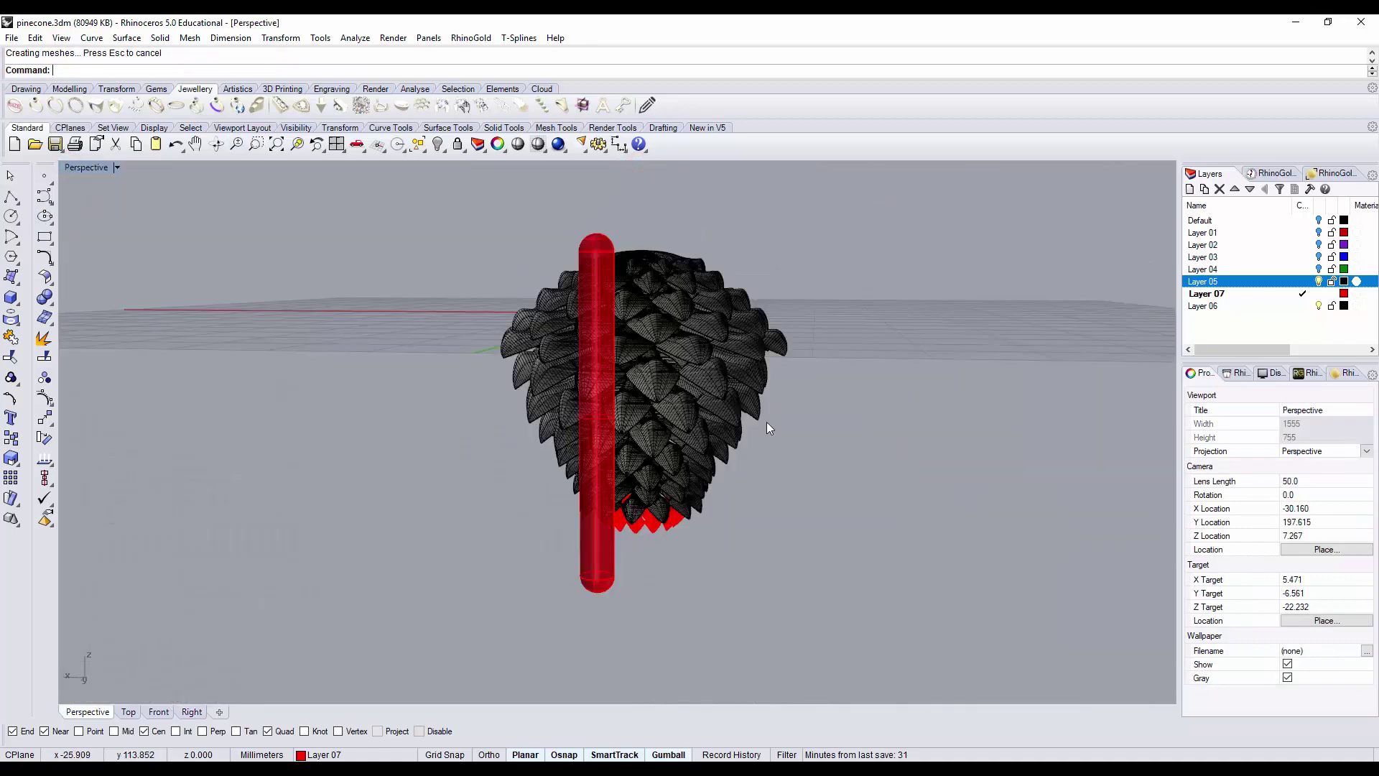
Step: Examine the pinecone's top centre from above to see where the rod should pass through
right_click_drag(765, 424, 639, 557)
left_click(637, 558)
right_click_drag(784, 400, 678, 401)
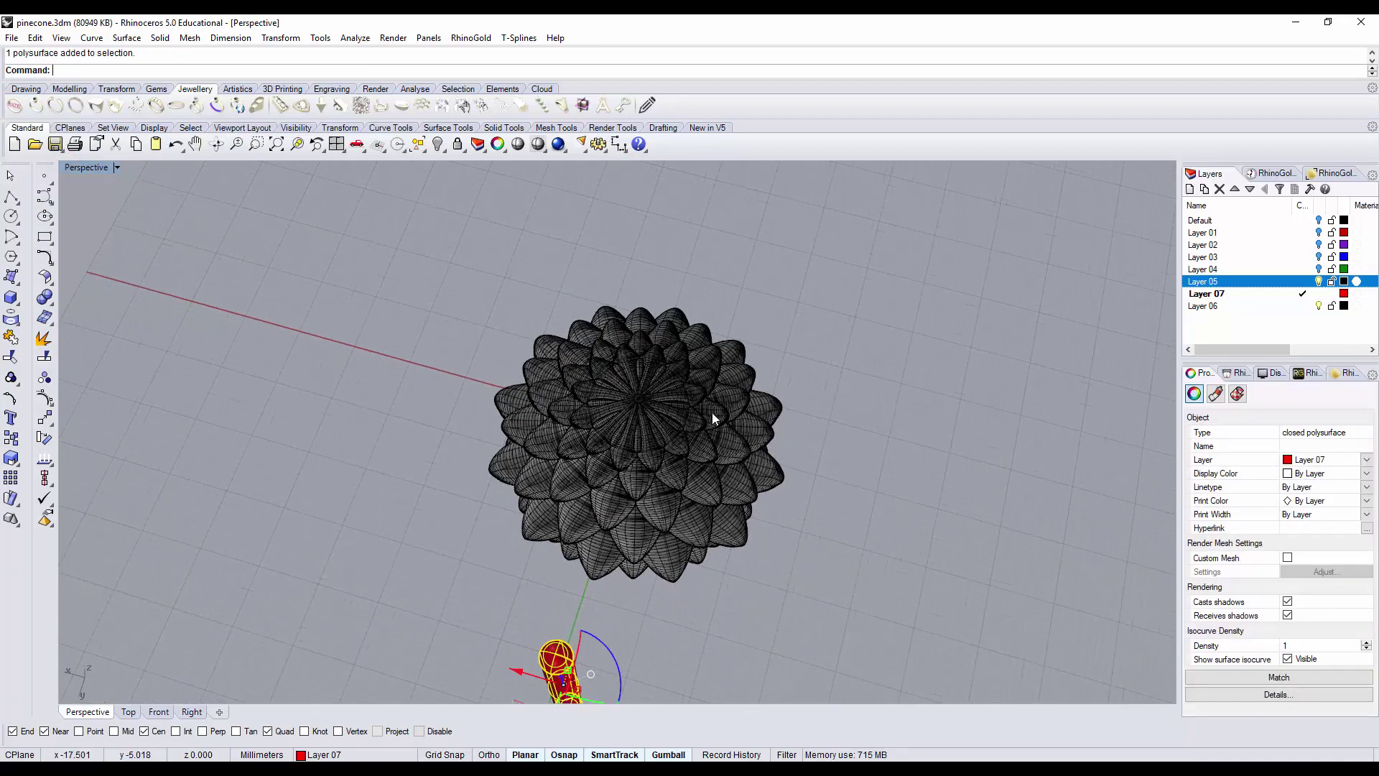
scroll(663, 403, "up", 4)
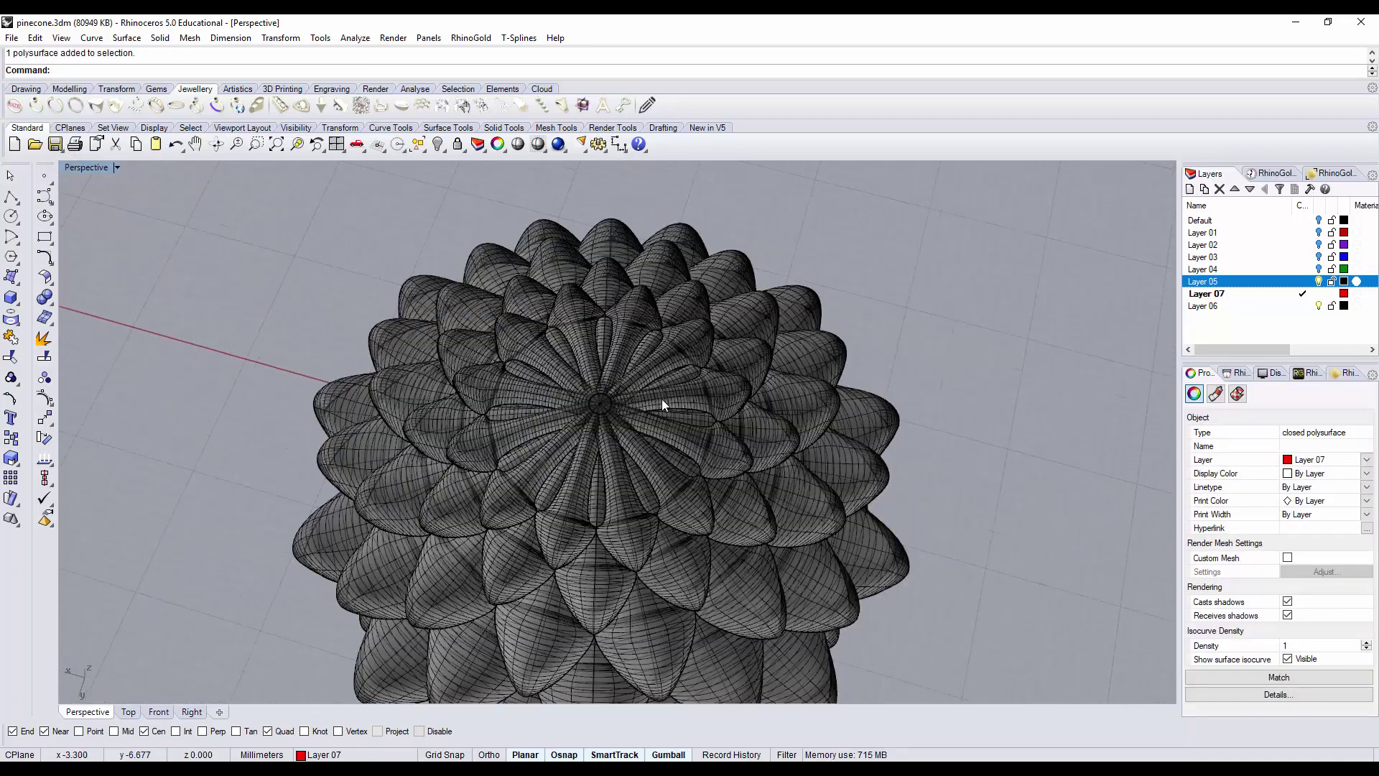
left_click(601, 398)
left_click(72, 165)
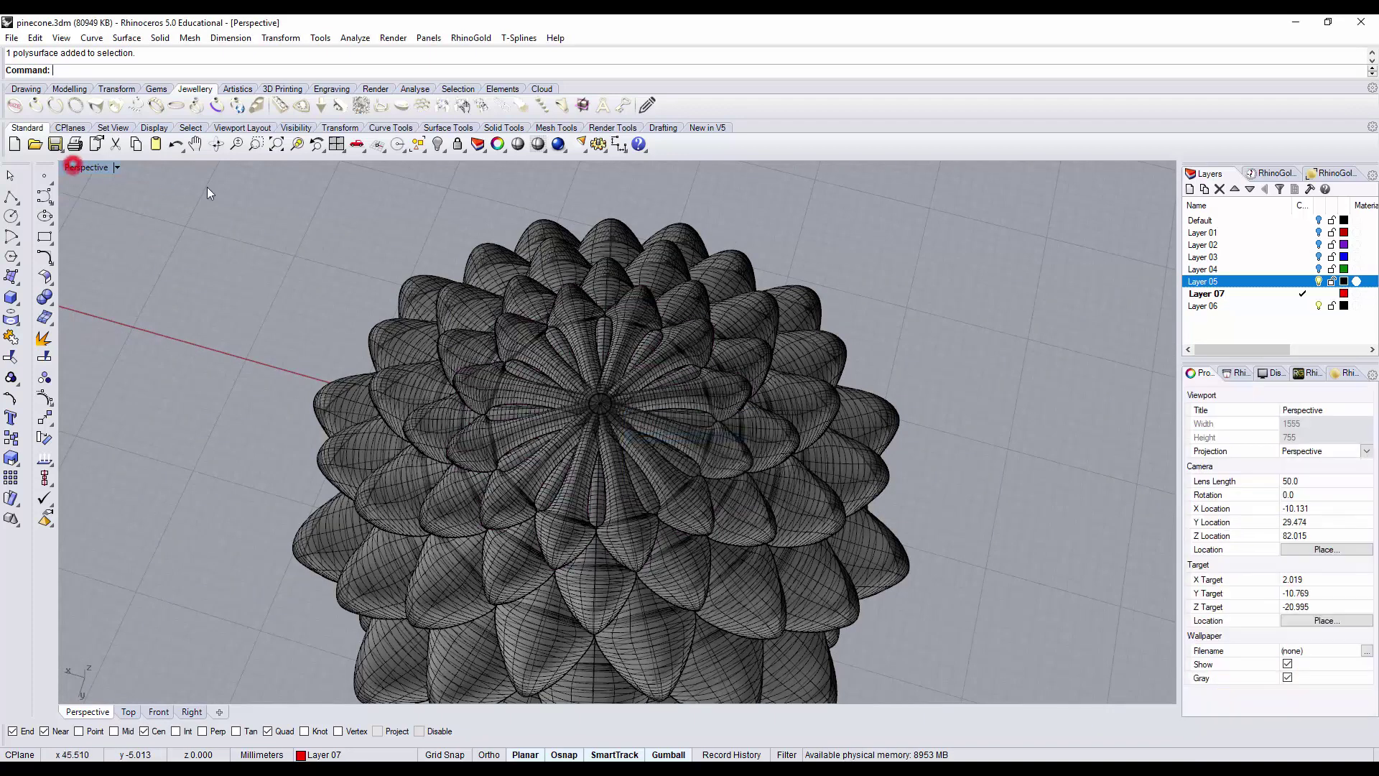
double_click(77, 167)
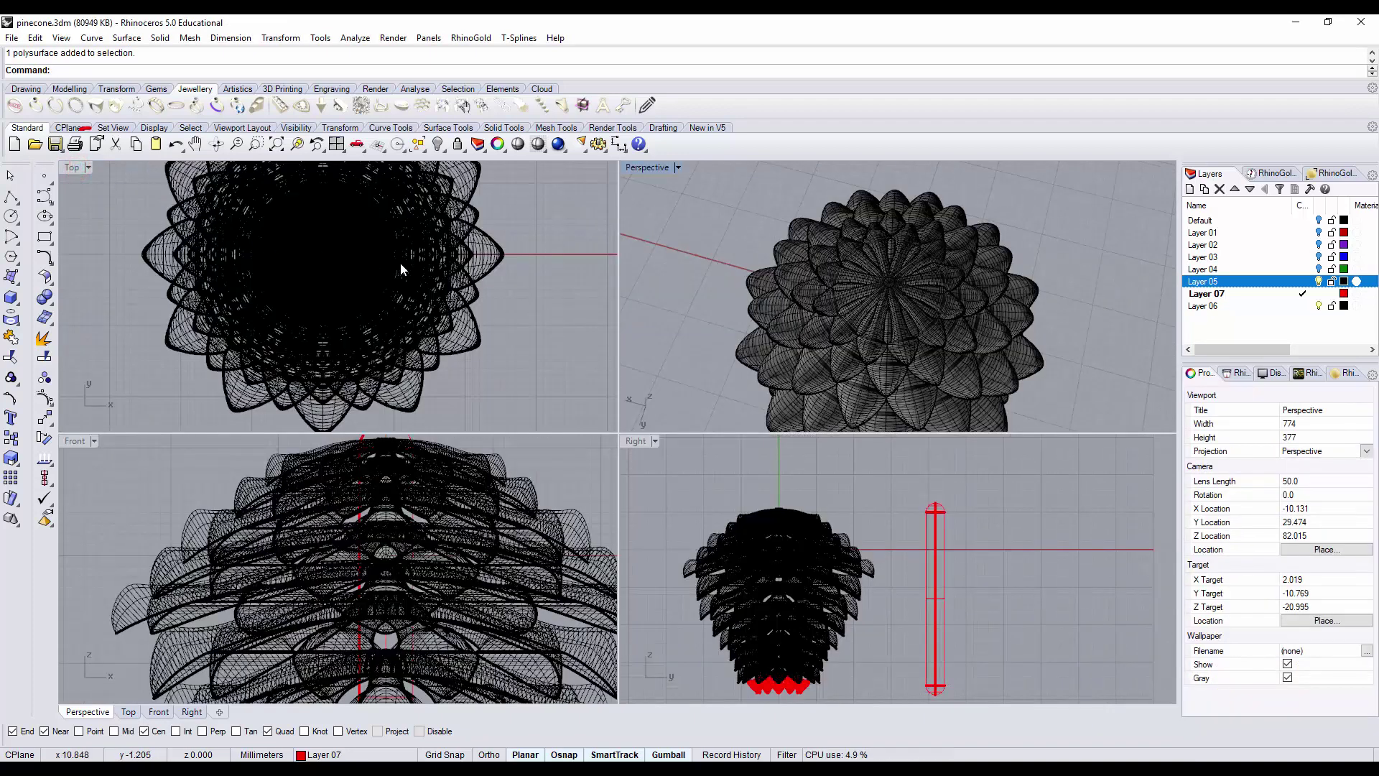
Step: Align the rod concentrically with the widest scale ring in the Top view, using the origin (0) as alignment point
scroll(400, 263, "down", 4)
mouse_move(399, 277)
right_mouse_down()
mouse_move(341, 286)
mouse_move(274, 324)
right_mouse_up()
left_click(372, 238)
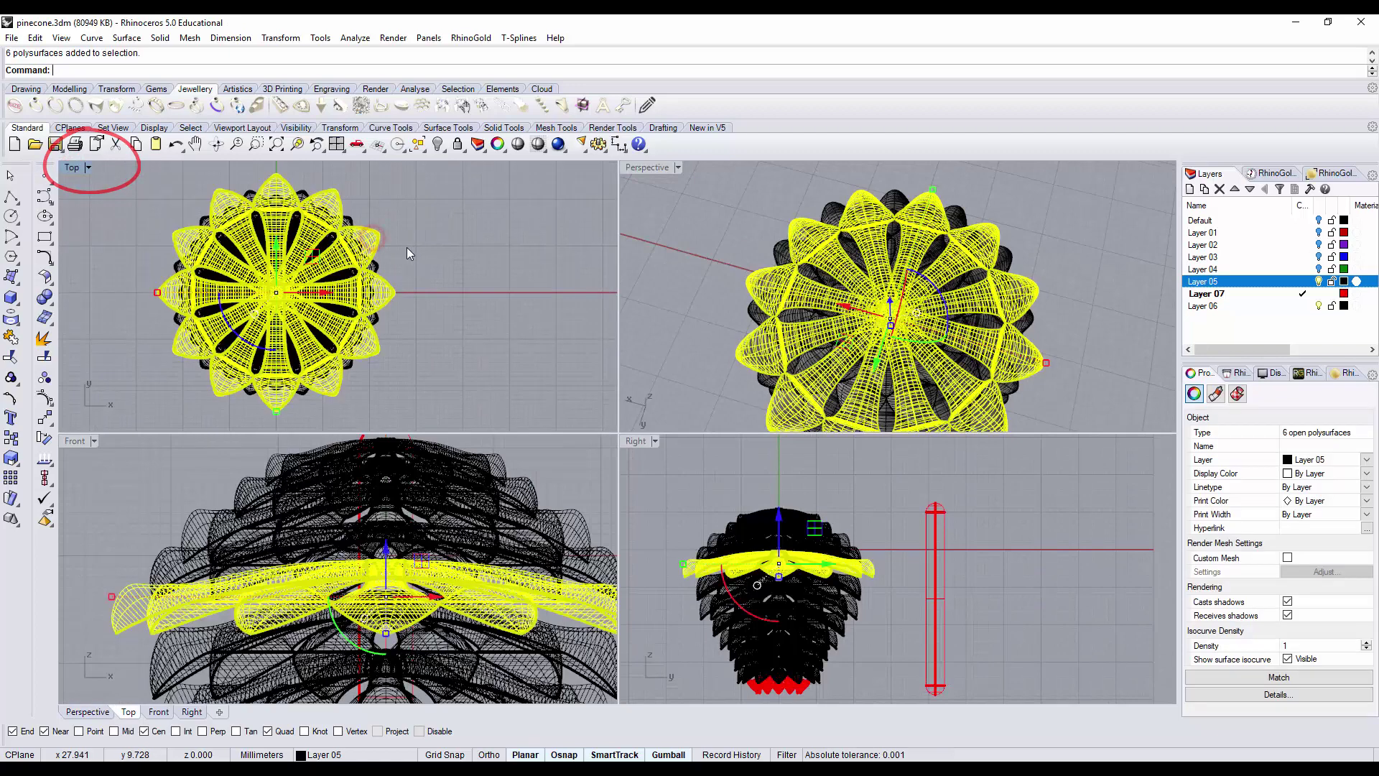
scroll(423, 259, "down", 6)
right_click_drag(446, 285, 428, 316)
scroll(334, 197, "up", 2)
left_click(328, 194, "shift")
left_click(52, 479)
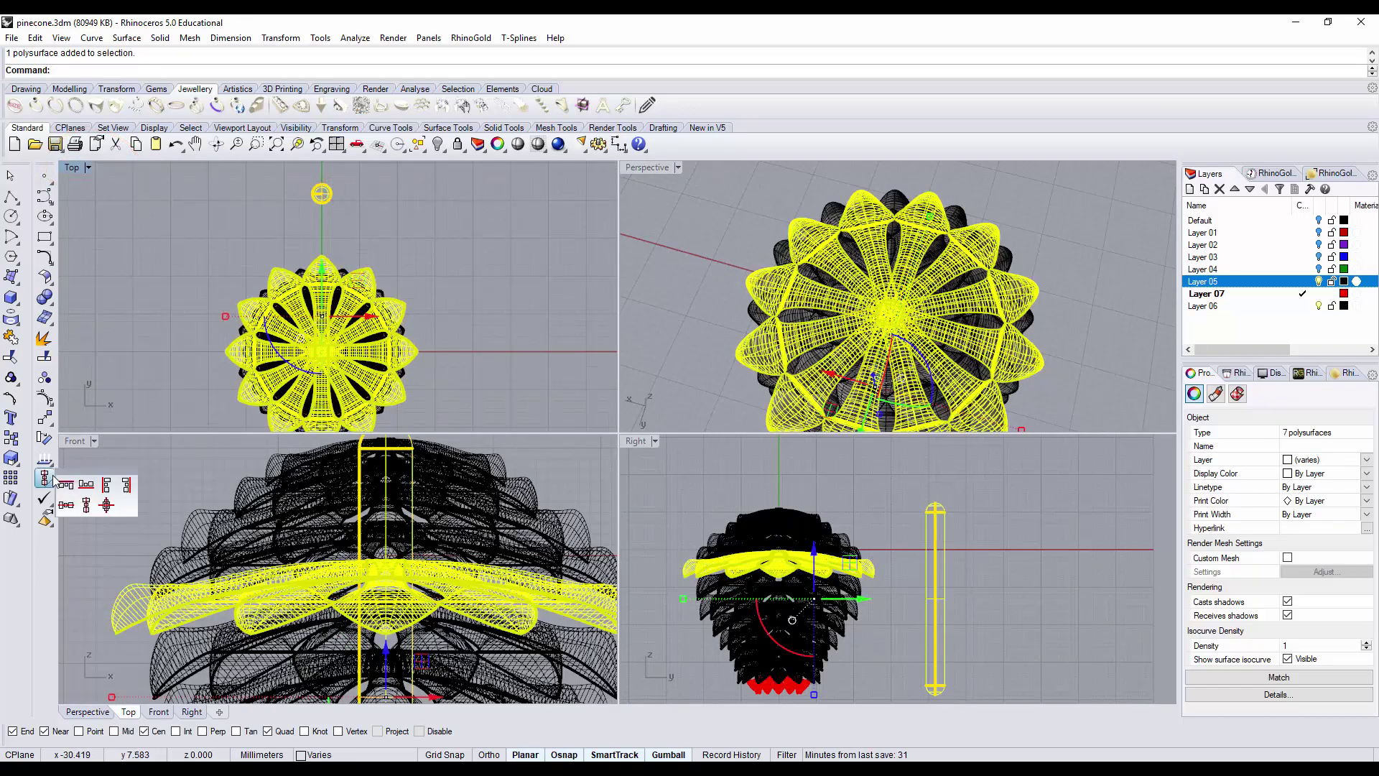
left_click(107, 507)
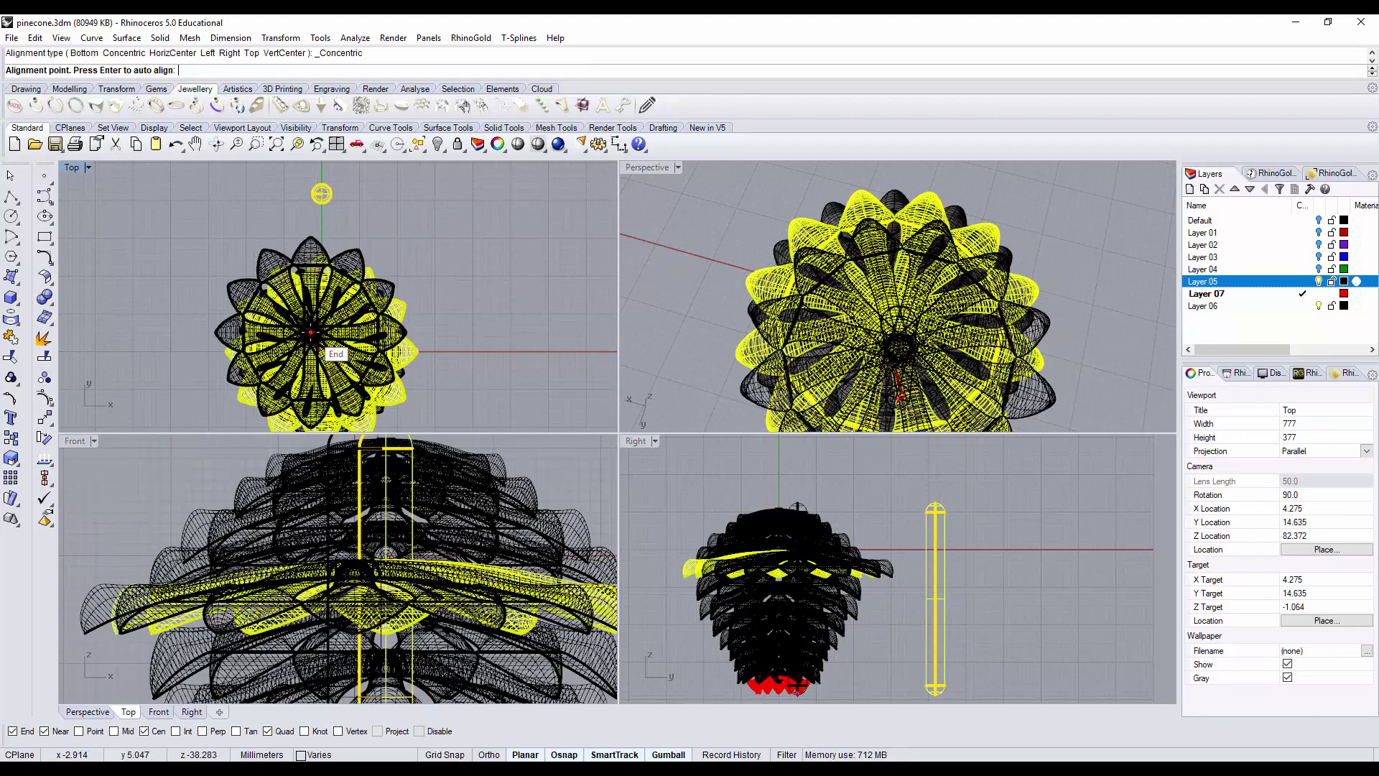
type("0")
key("Return")
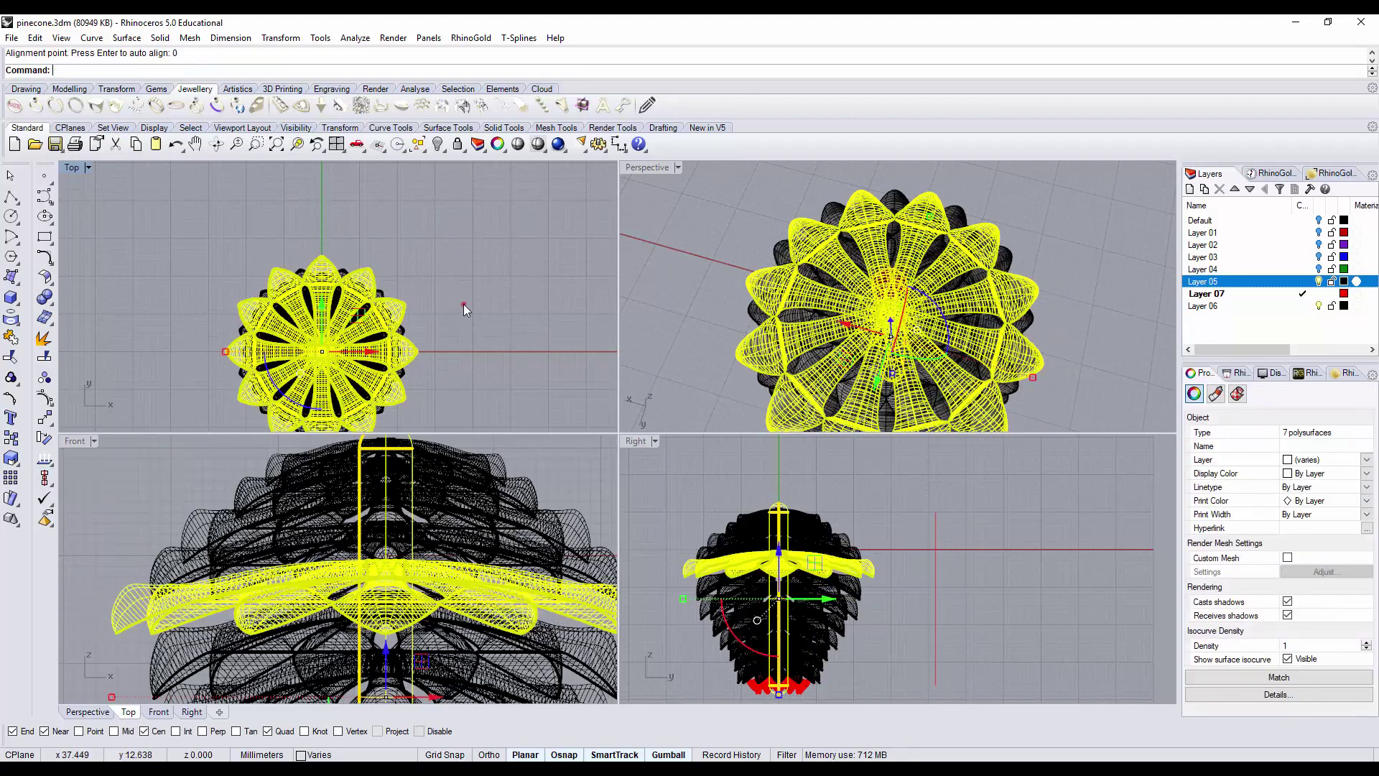
left_click(463, 304)
Step: Delete the leftover vertical line beside the pinecone
right_click_drag(979, 313, 880, 310)
left_click_drag(787, 375, 735, 354)
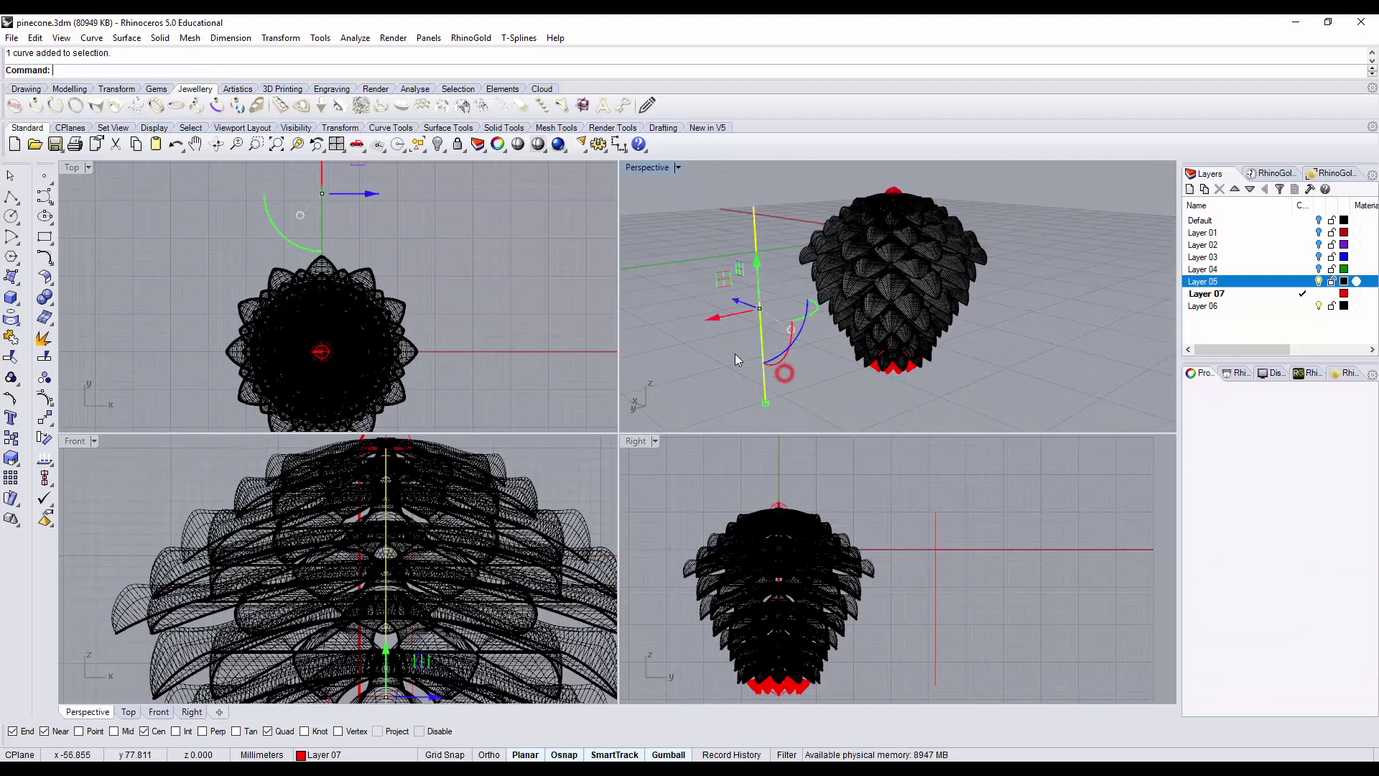
key("Delete")
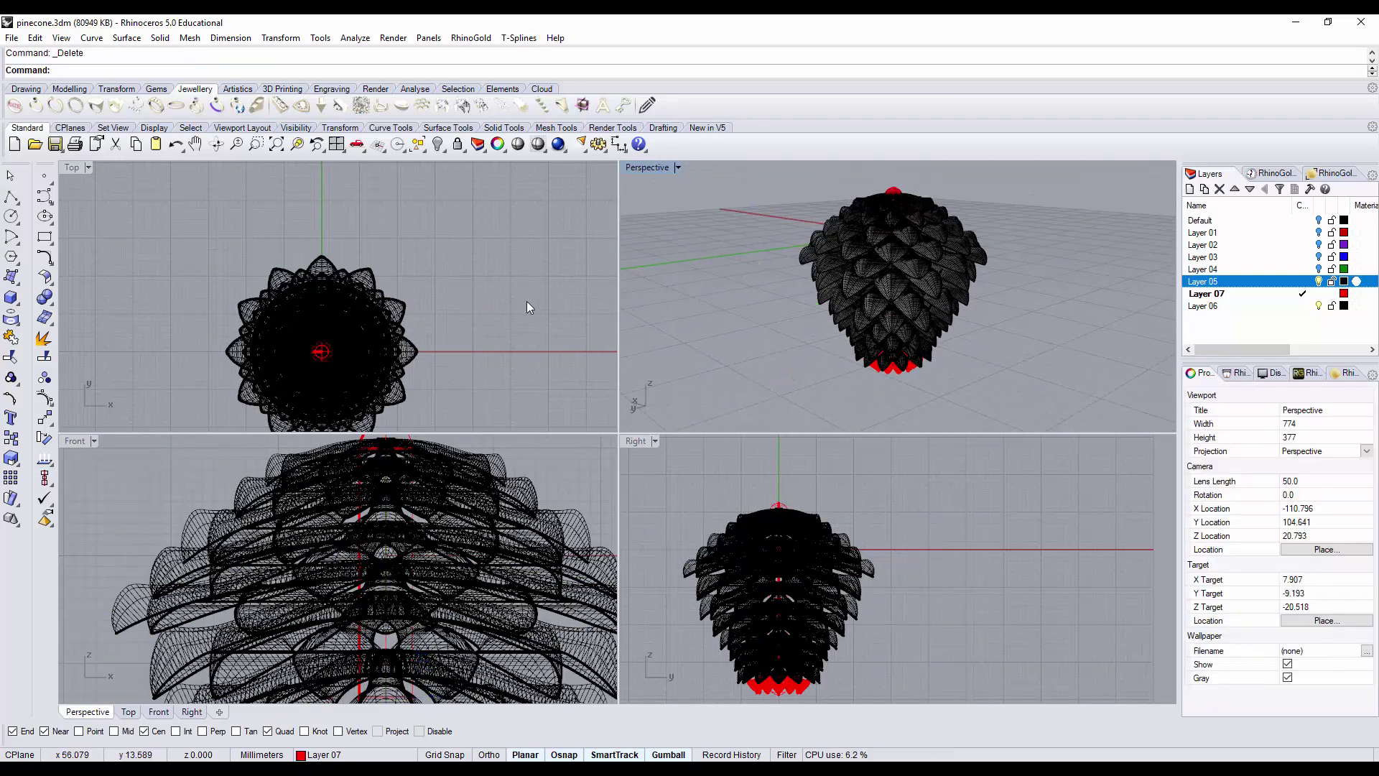
Step: Scale the widest, protruding ring of scales slightly inward so it follows the pinecone's outline
scroll(283, 575, "down", 4)
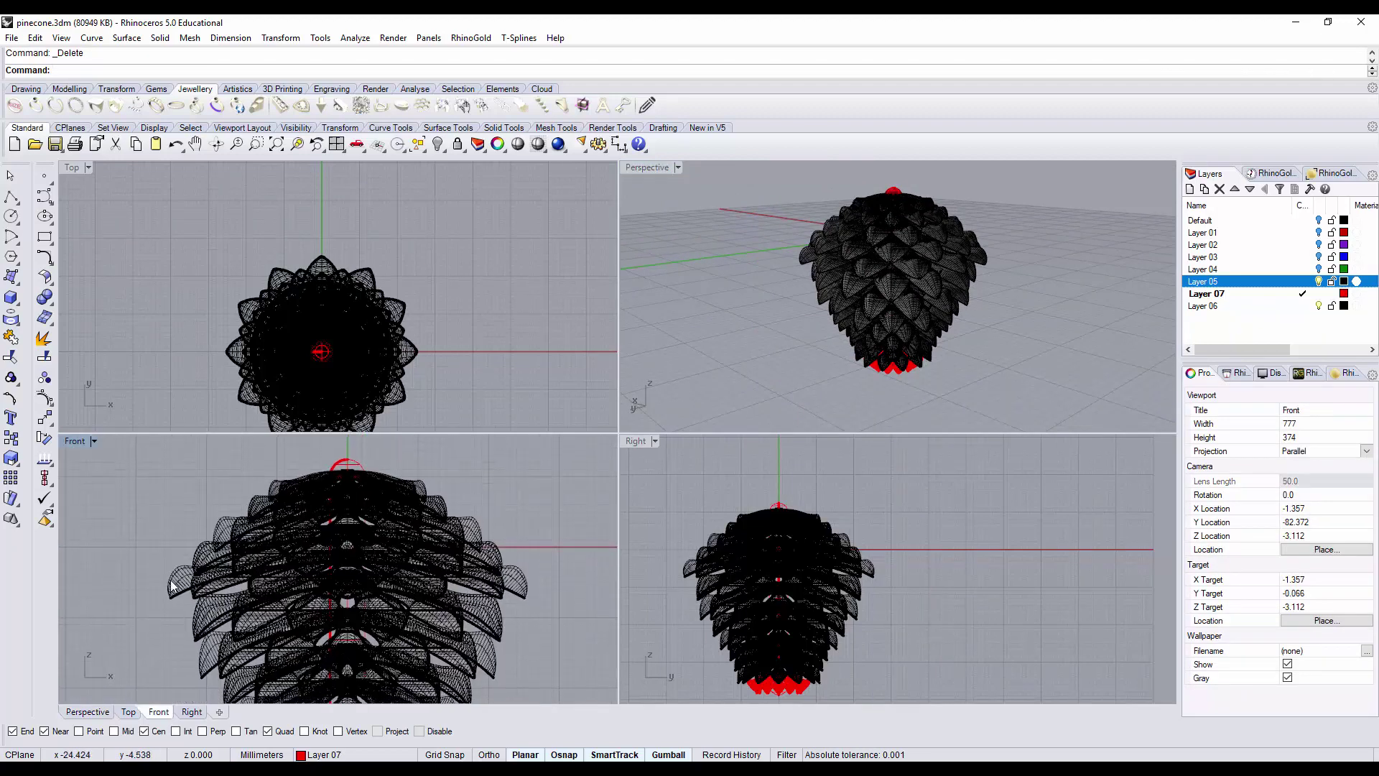
left_click(374, 587)
left_click_drag(346, 607, 347, 612)
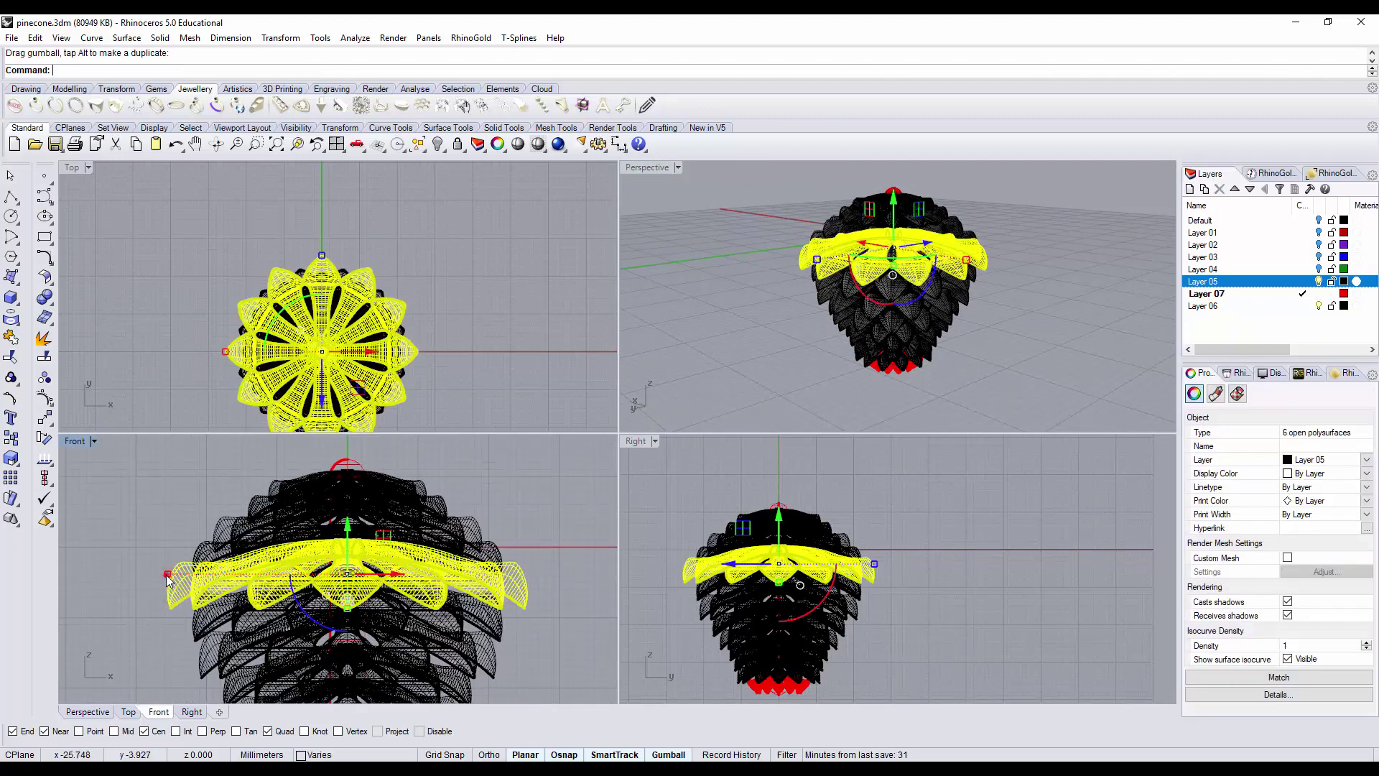
left_click_drag(168, 574, 162, 578)
left_click(142, 573)
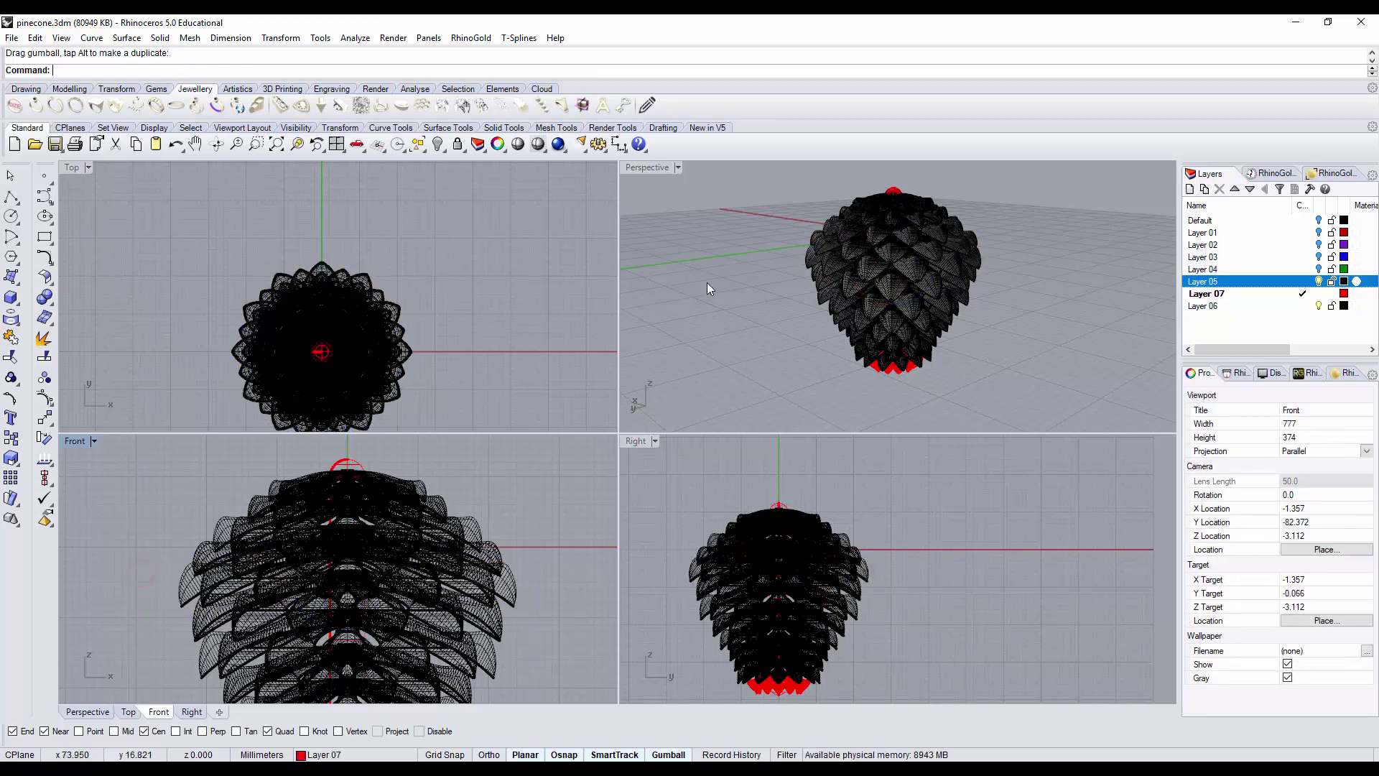
Step: Set the Perspective view to Rendered display mode and maximize it to present the finished pinecone
right_click_drag(712, 305, 869, 313)
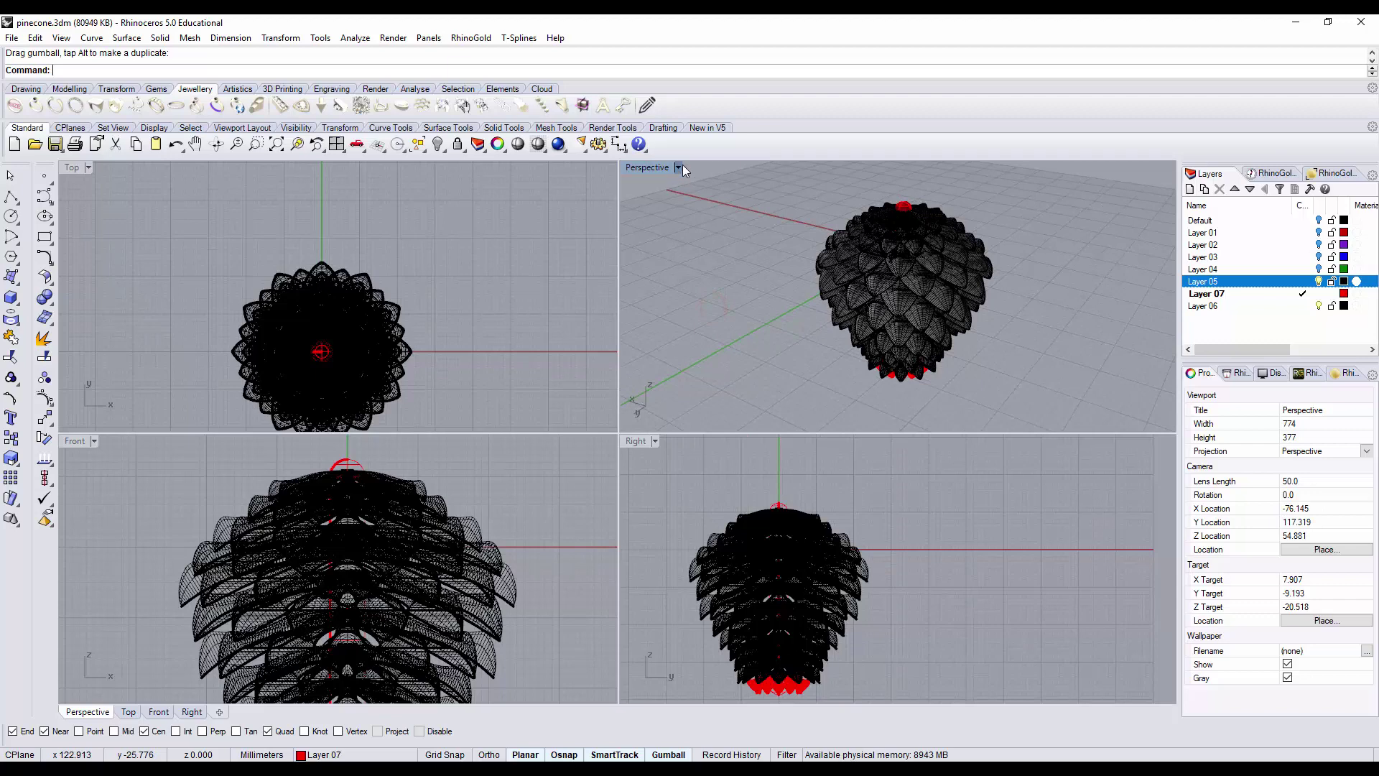
left_click(677, 167)
left_click(681, 236)
scroll(766, 286, "down", 3)
right_click_drag(767, 286, 903, 321)
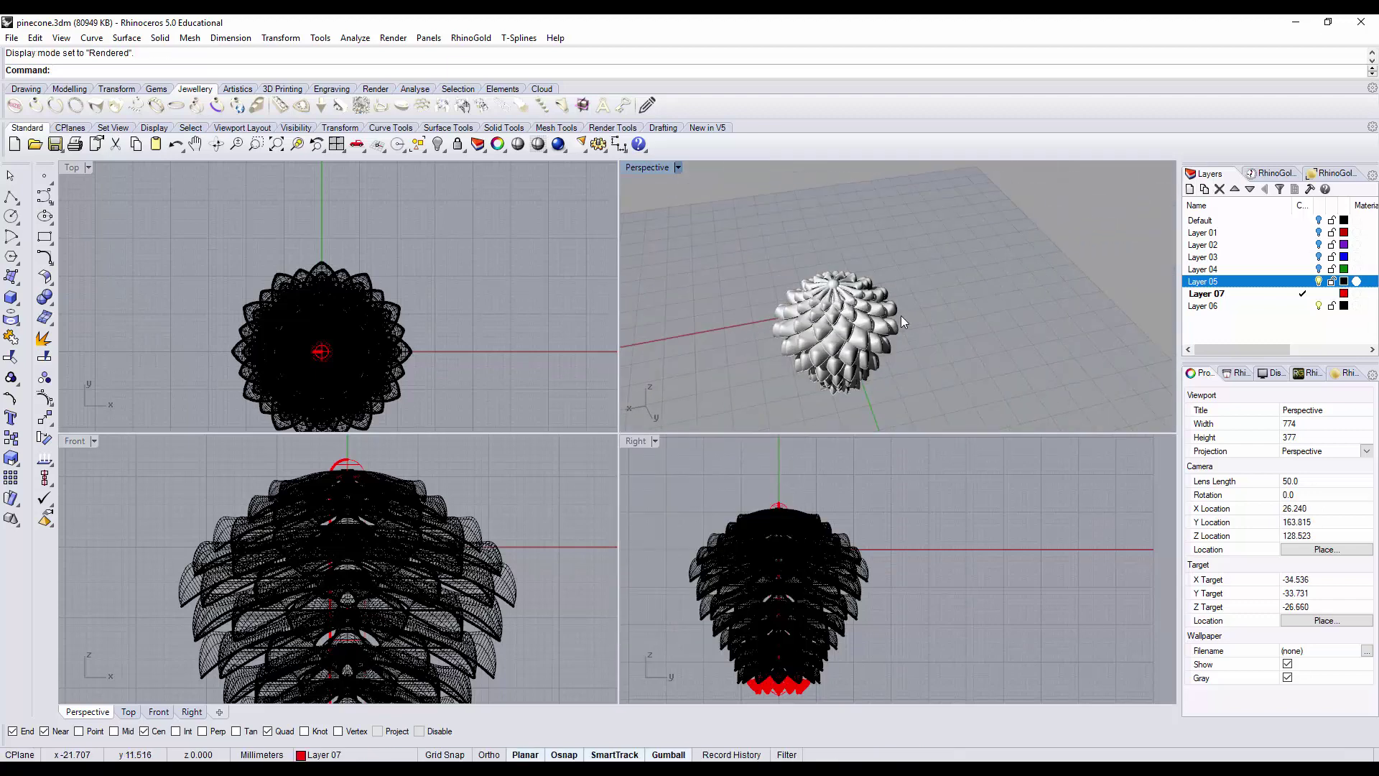
double_click(630, 167)
mouse_move(575, 431)
right_mouse_down()
mouse_move(636, 439)
mouse_move(758, 409)
mouse_move(601, 441)
mouse_move(635, 403)
mouse_move(584, 429)
right_mouse_up()
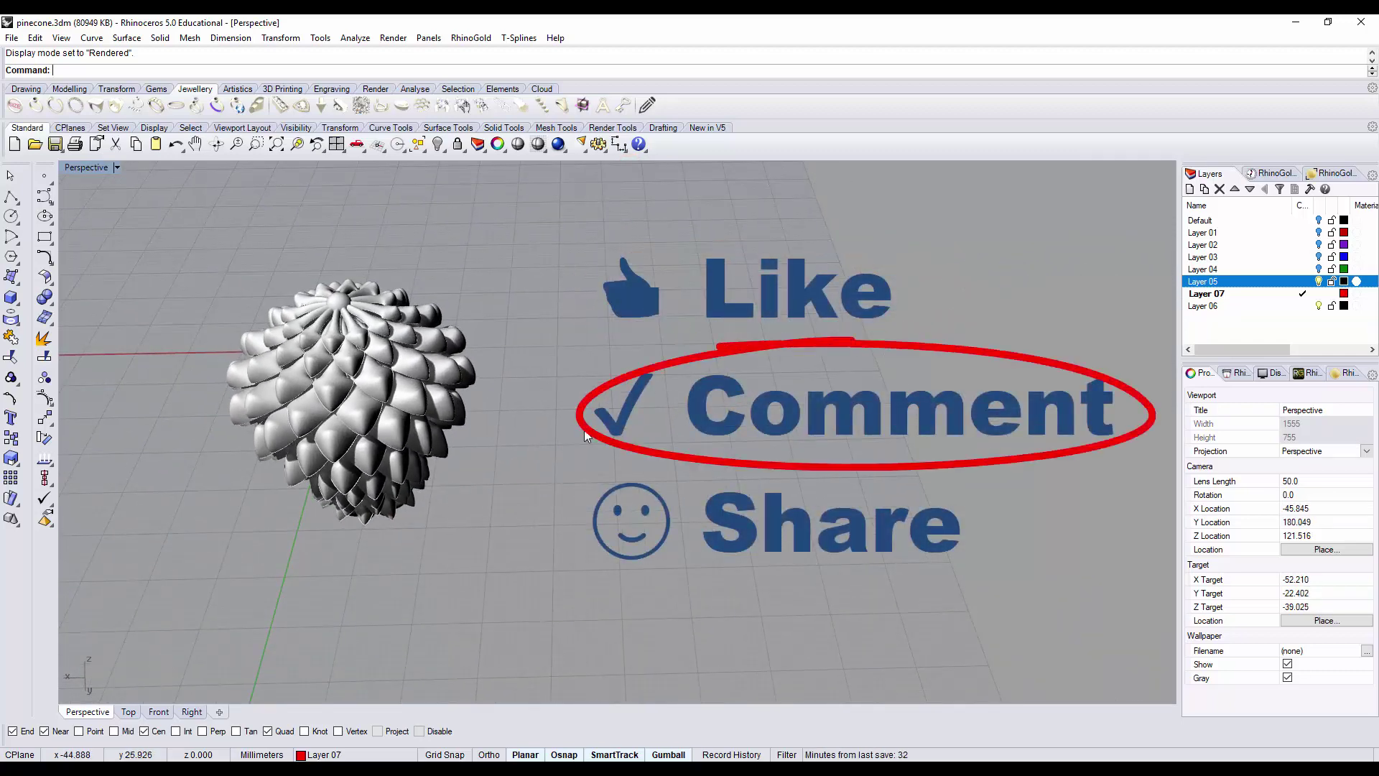